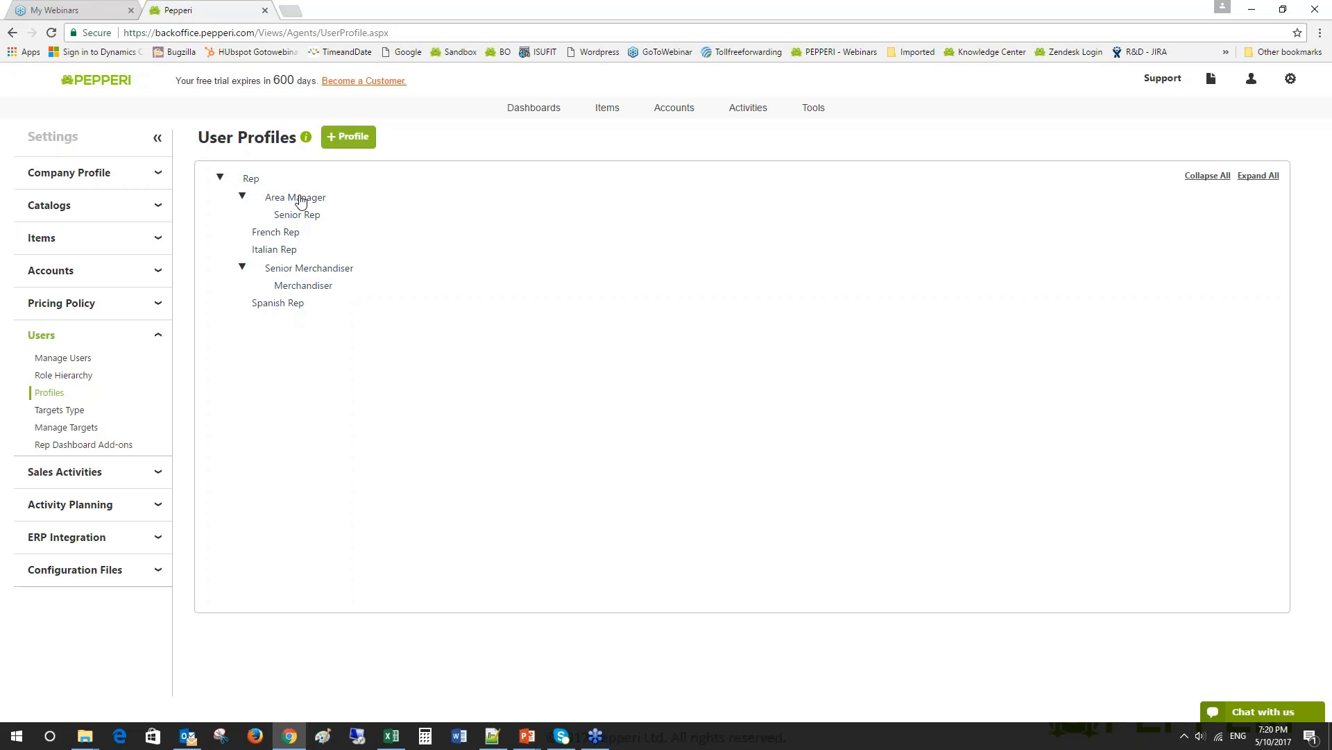
left_click(299, 199)
left_click(350, 139)
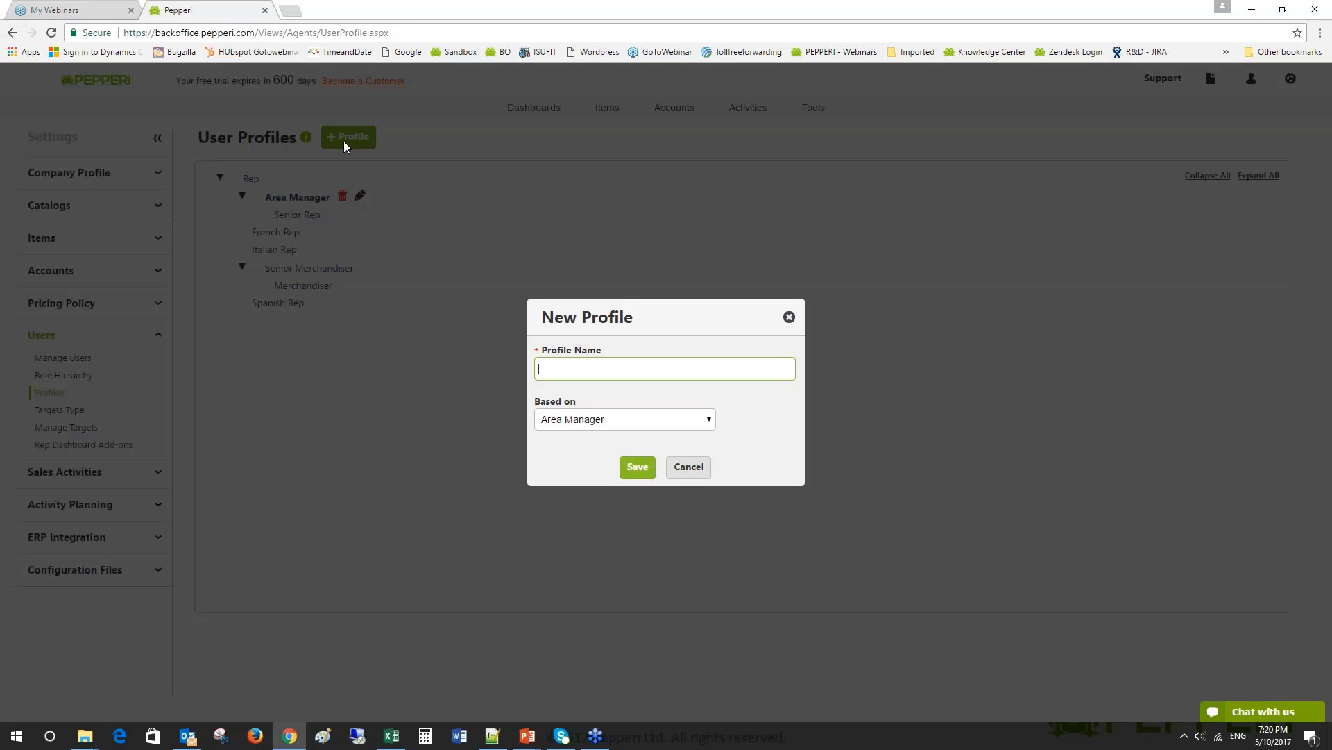
type("Senior Rep")
left_click(638, 419)
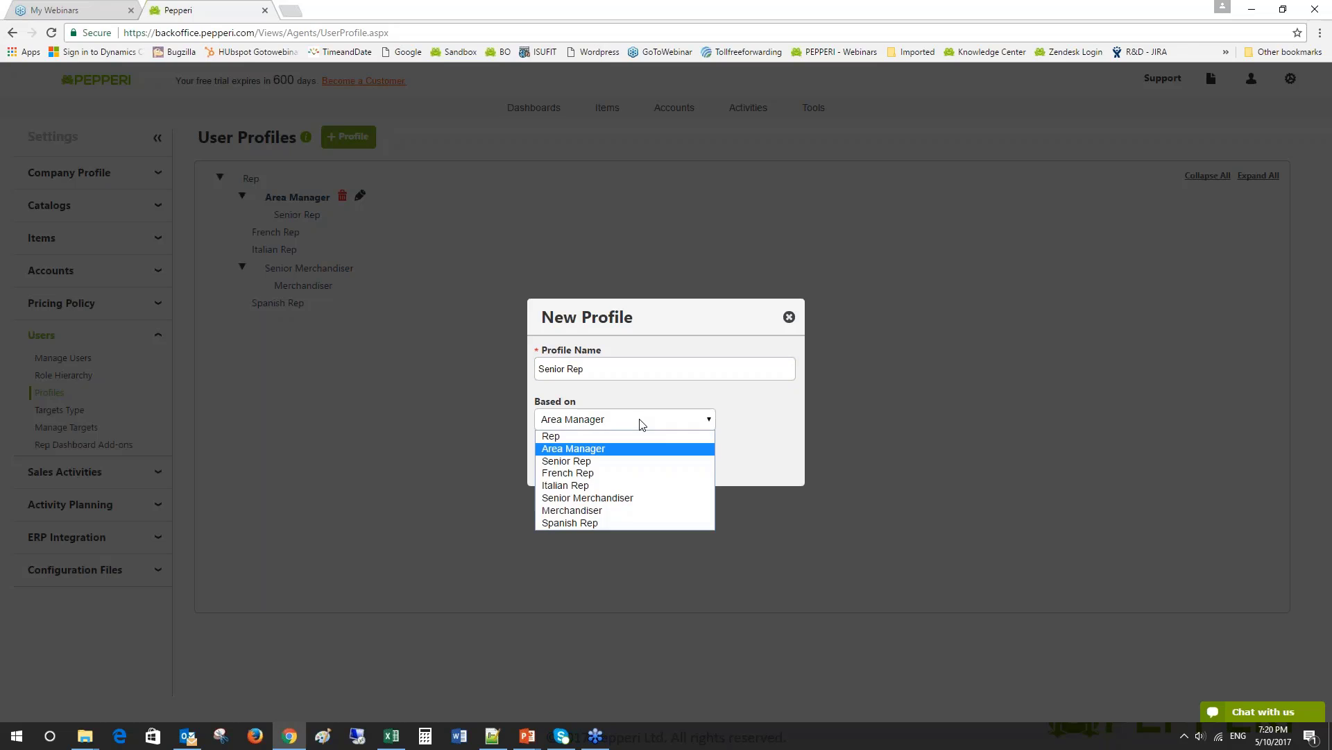
left_click(642, 423)
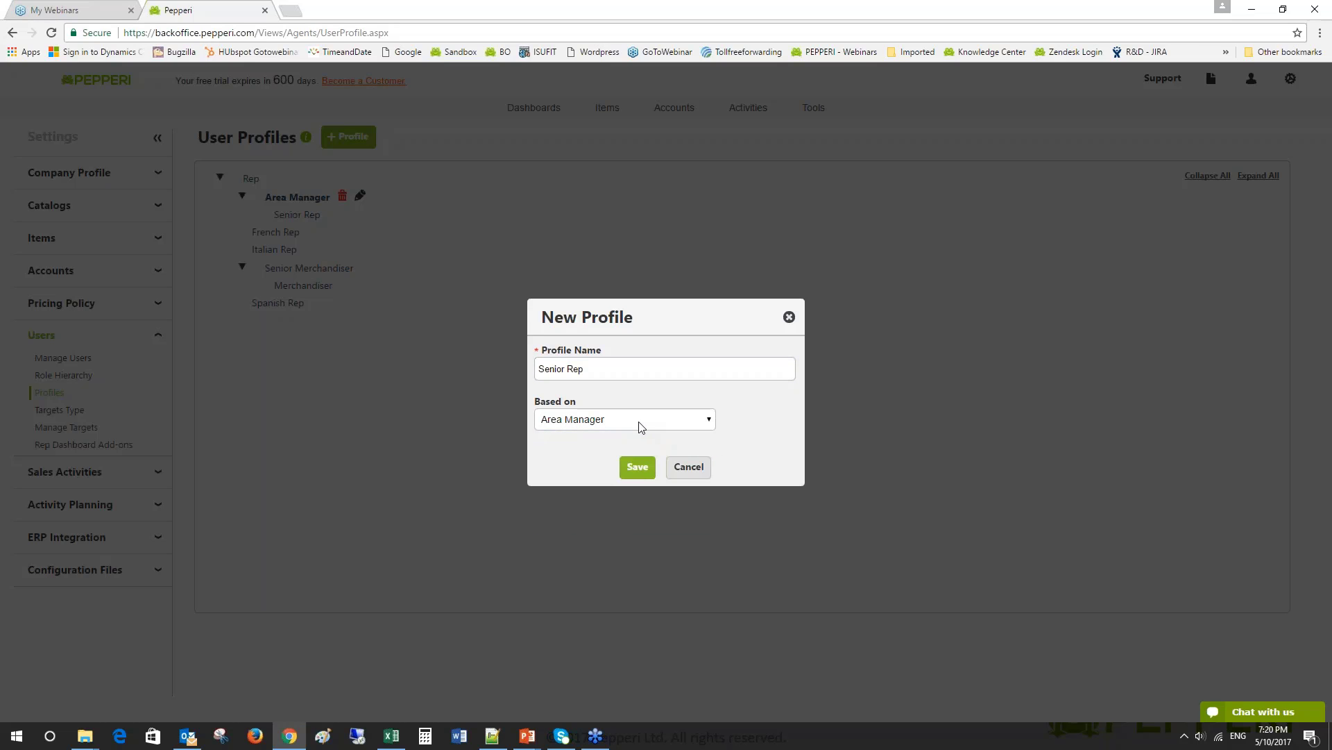
left_click(669, 468)
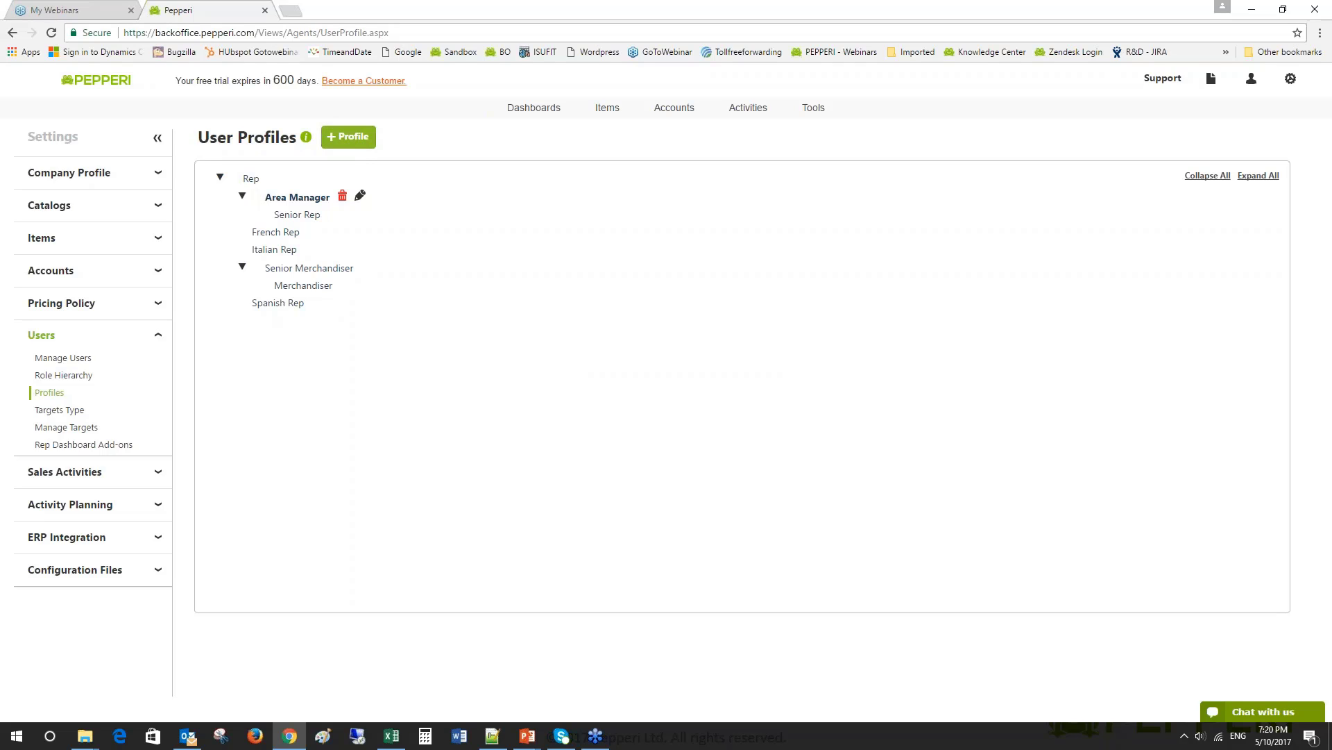
left_click(368, 142)
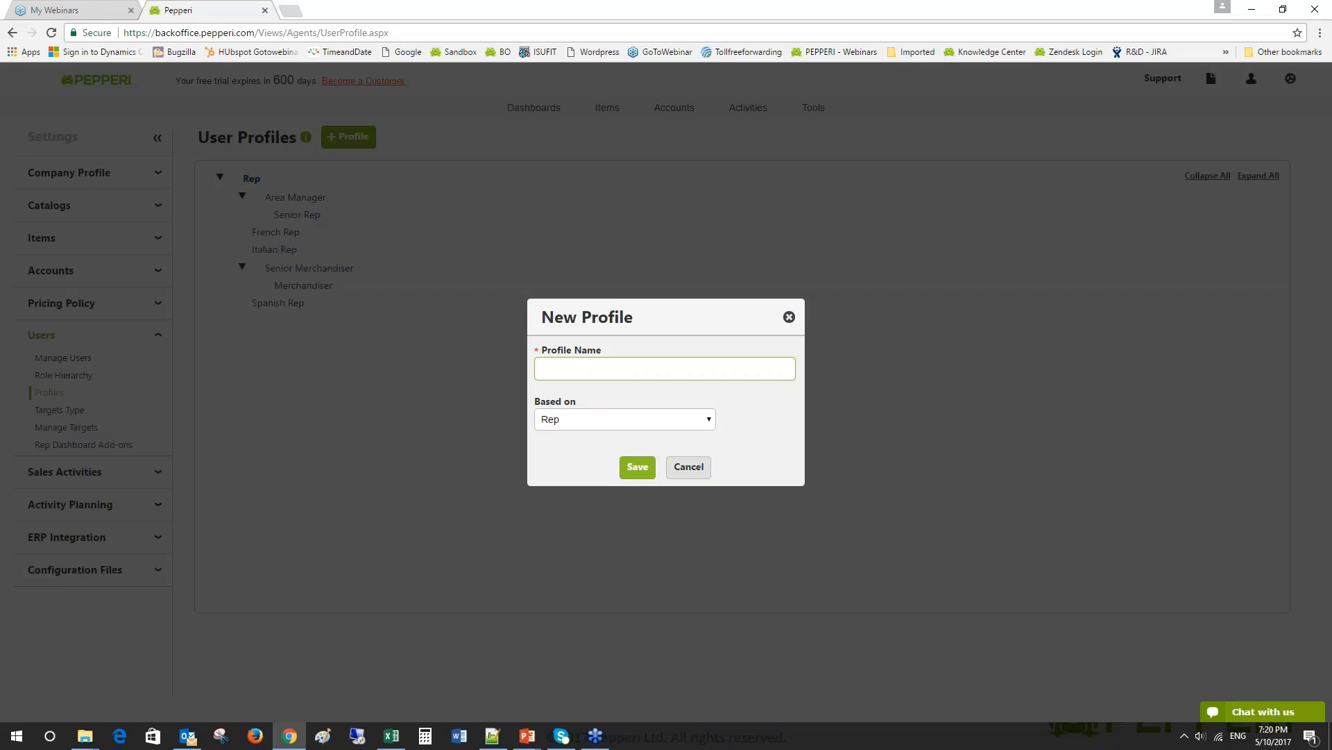
type("Area manager")
left_click(689, 466)
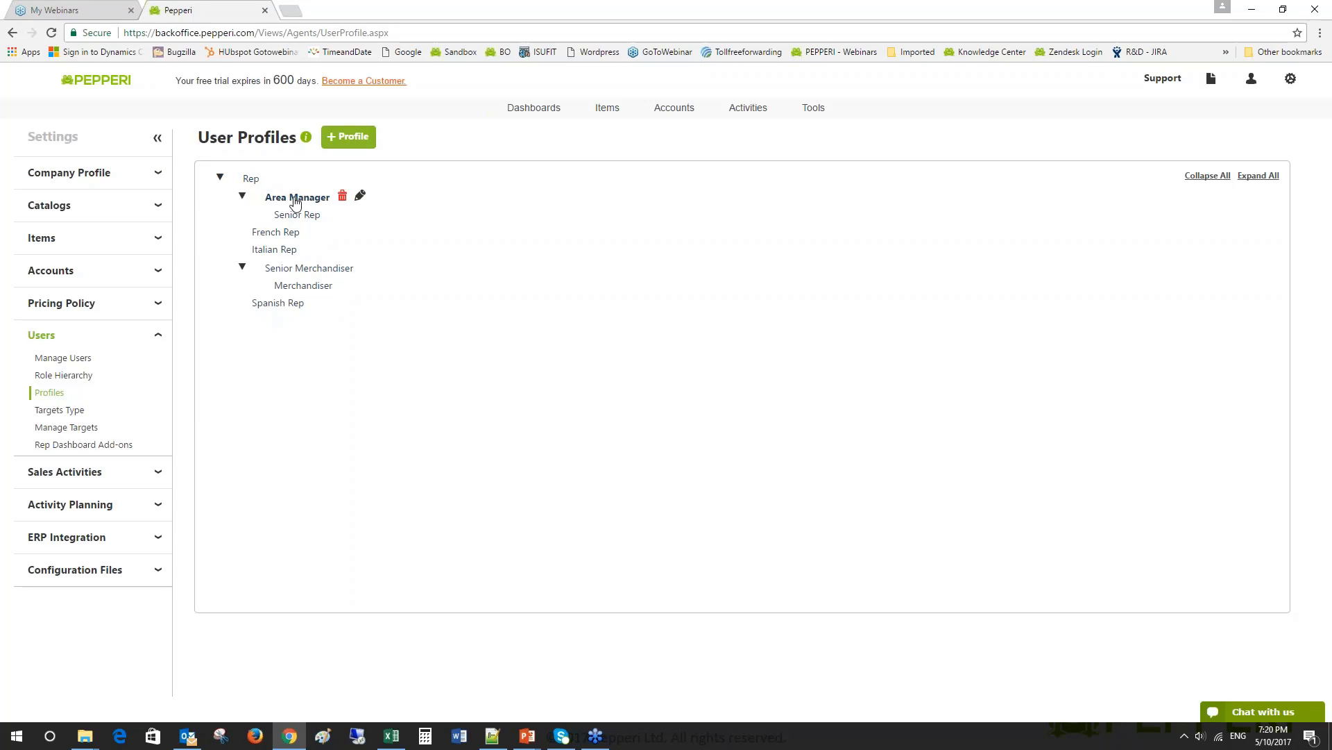
left_click(349, 138)
type("Senior Rep")
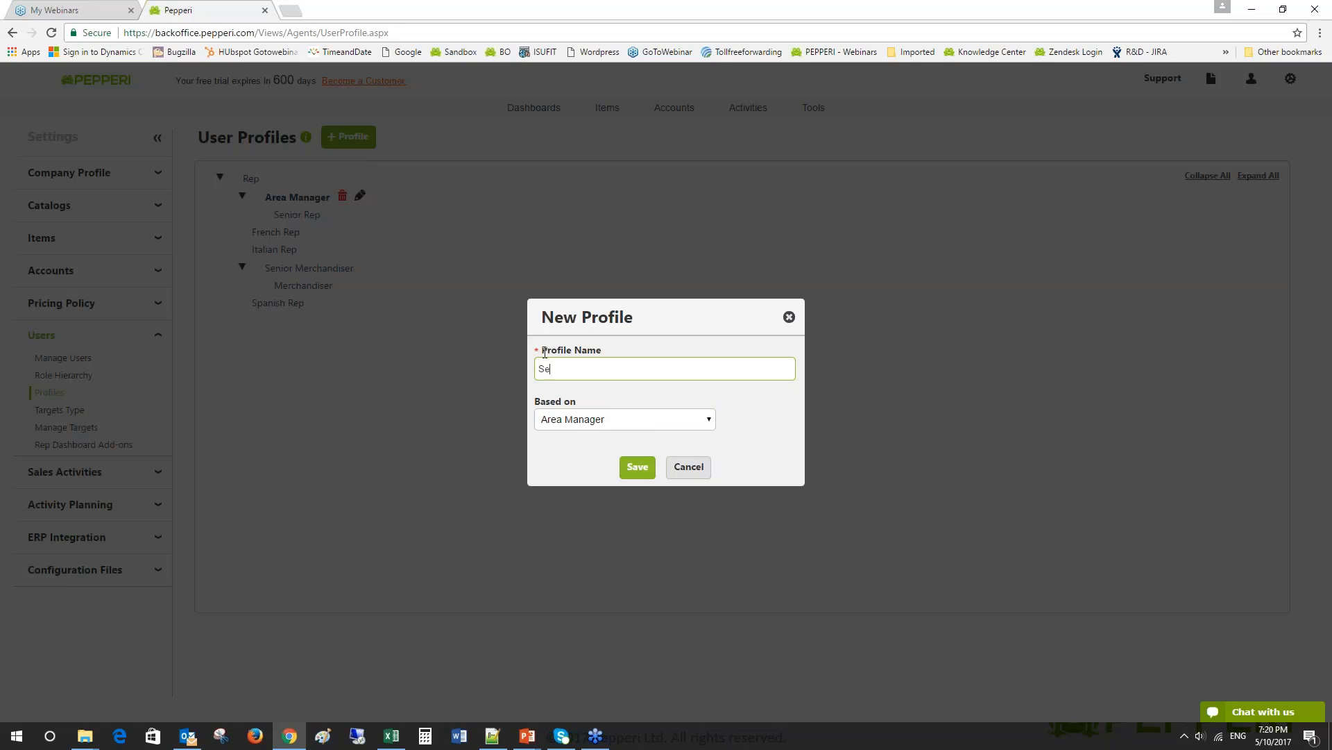
left_click(689, 461)
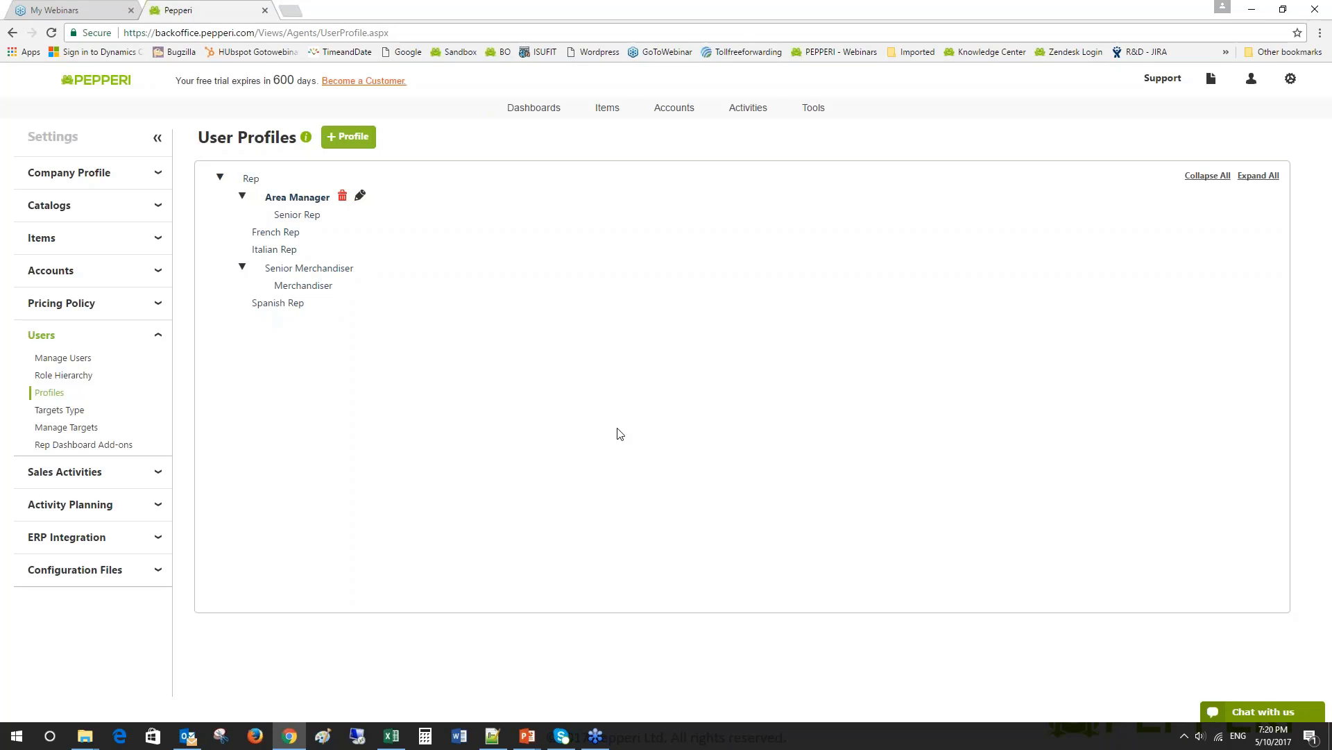
left_click(243, 197)
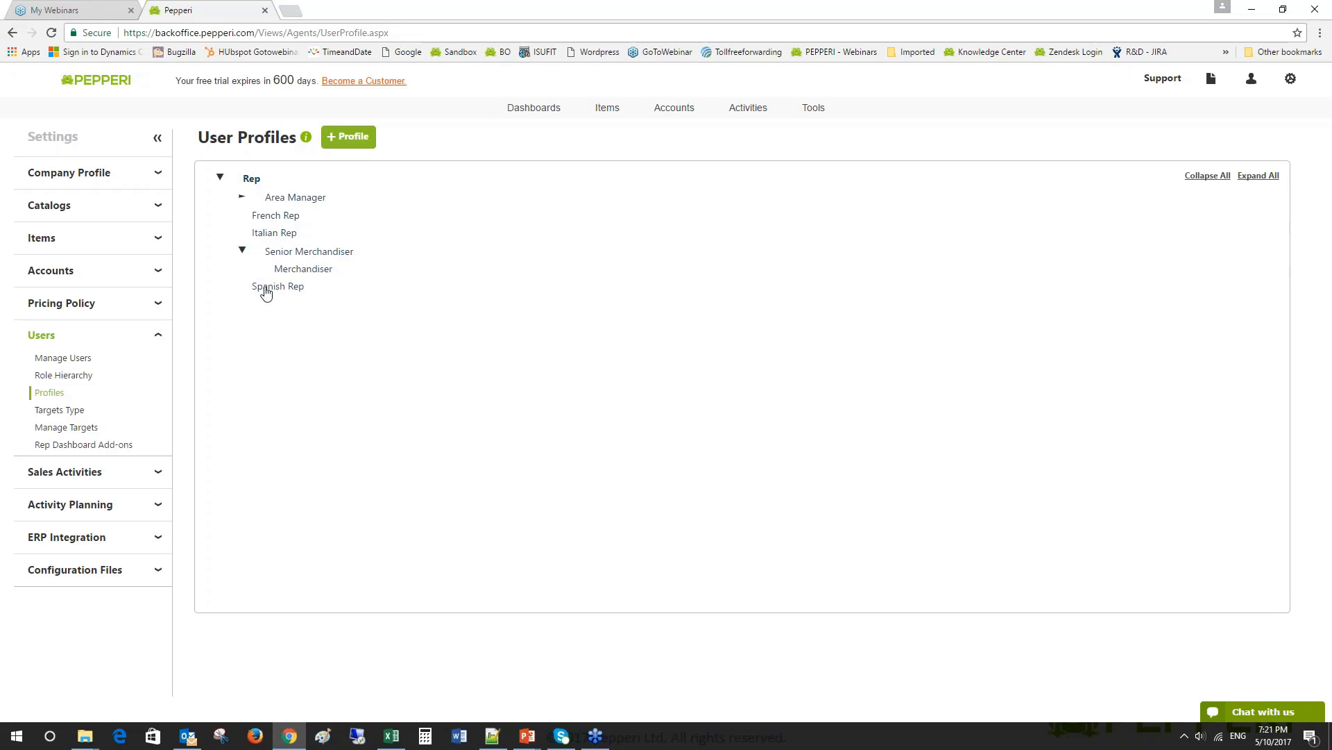
left_click(242, 250)
left_click(242, 250)
left_click(243, 199)
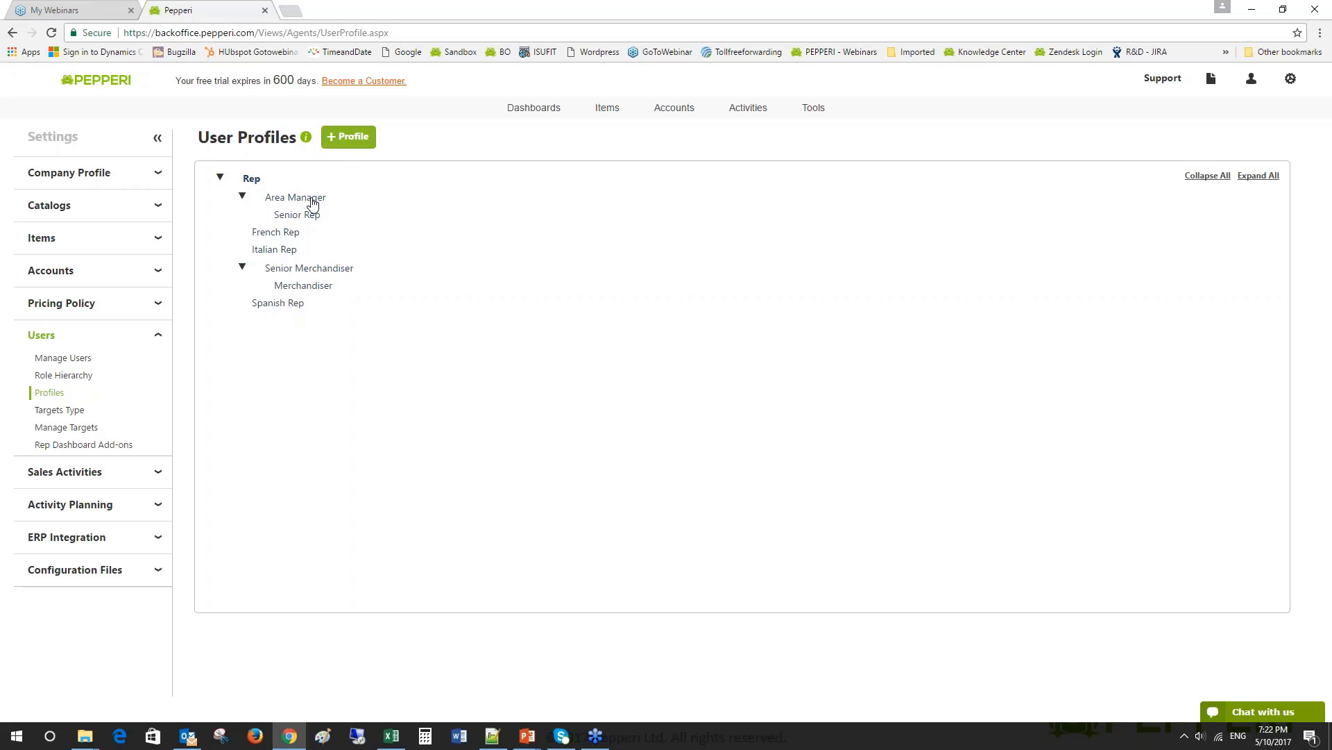
- Create a new user profile named Trainer based on the Rep profile
left_click(348, 142)
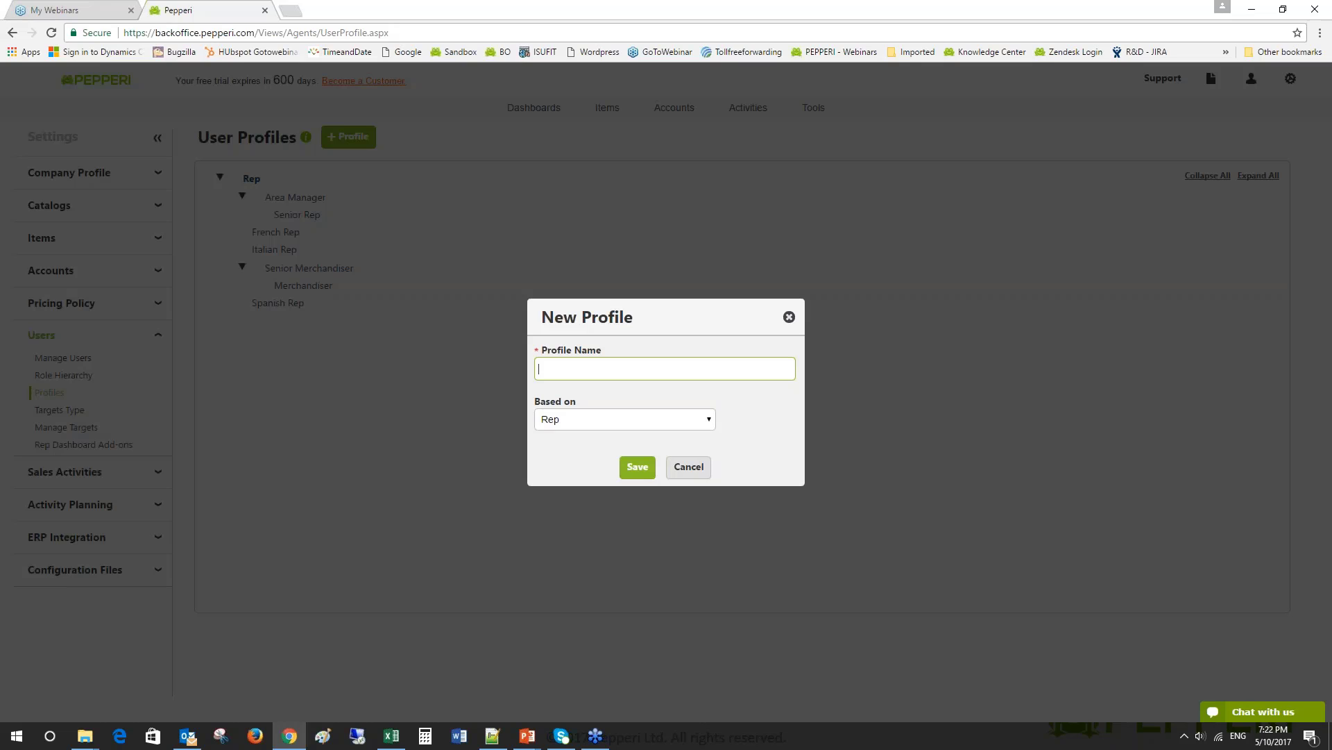
type("Trainer")
left_click(635, 466)
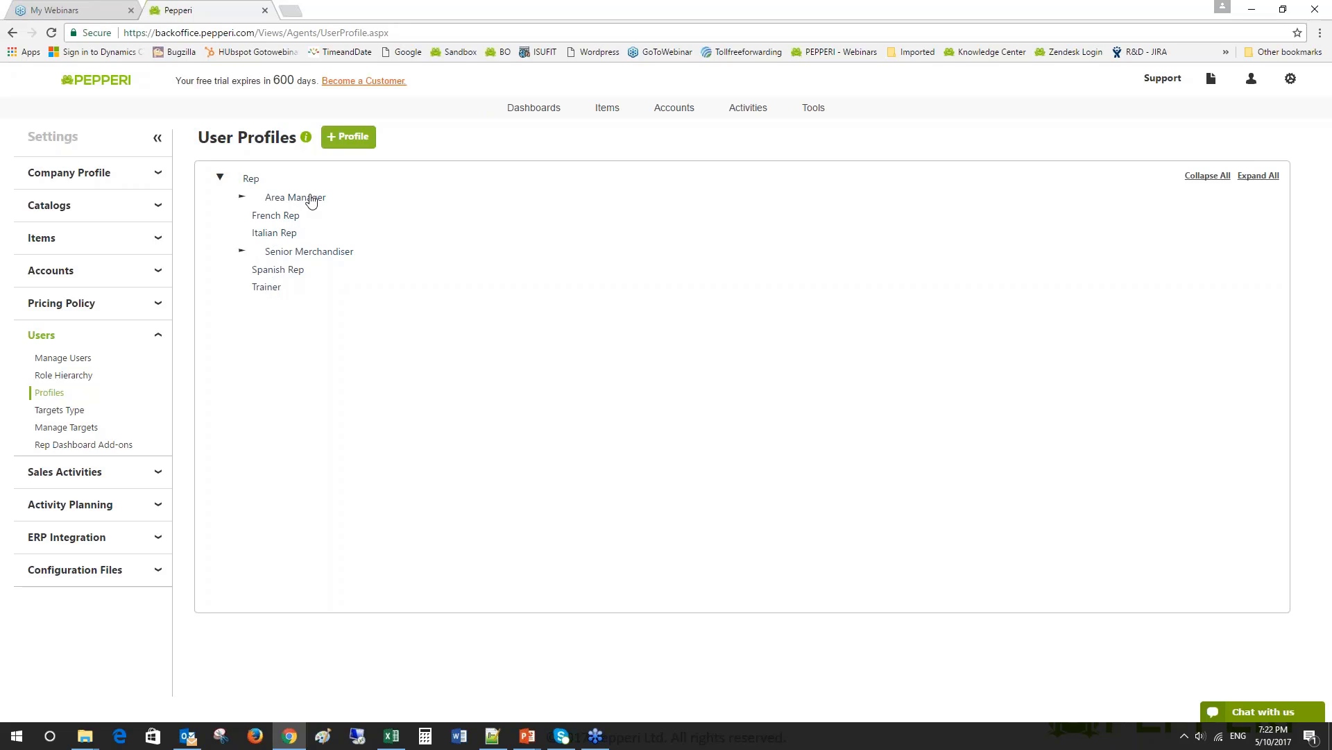
left_click(276, 255)
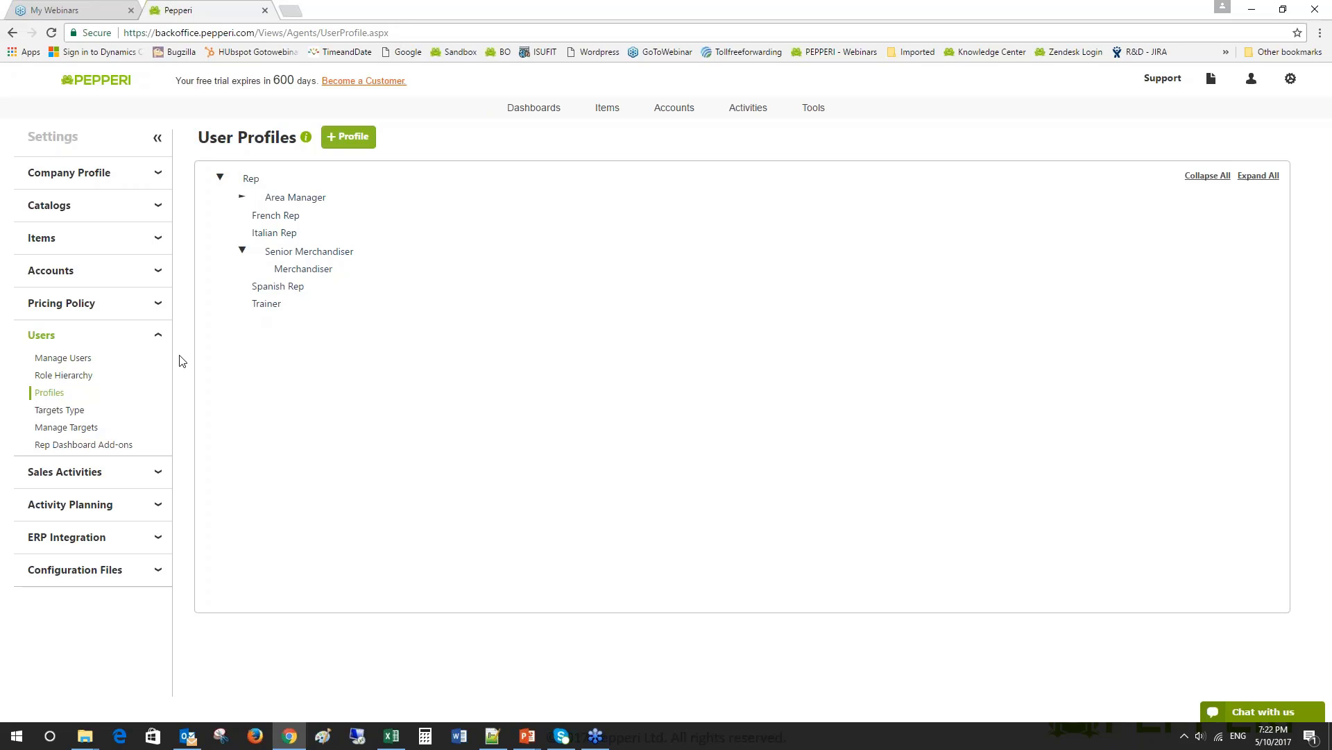
- Open the Activities Toolbar settings of the Account Dashboard Layout in the account settings
left_click(139, 336)
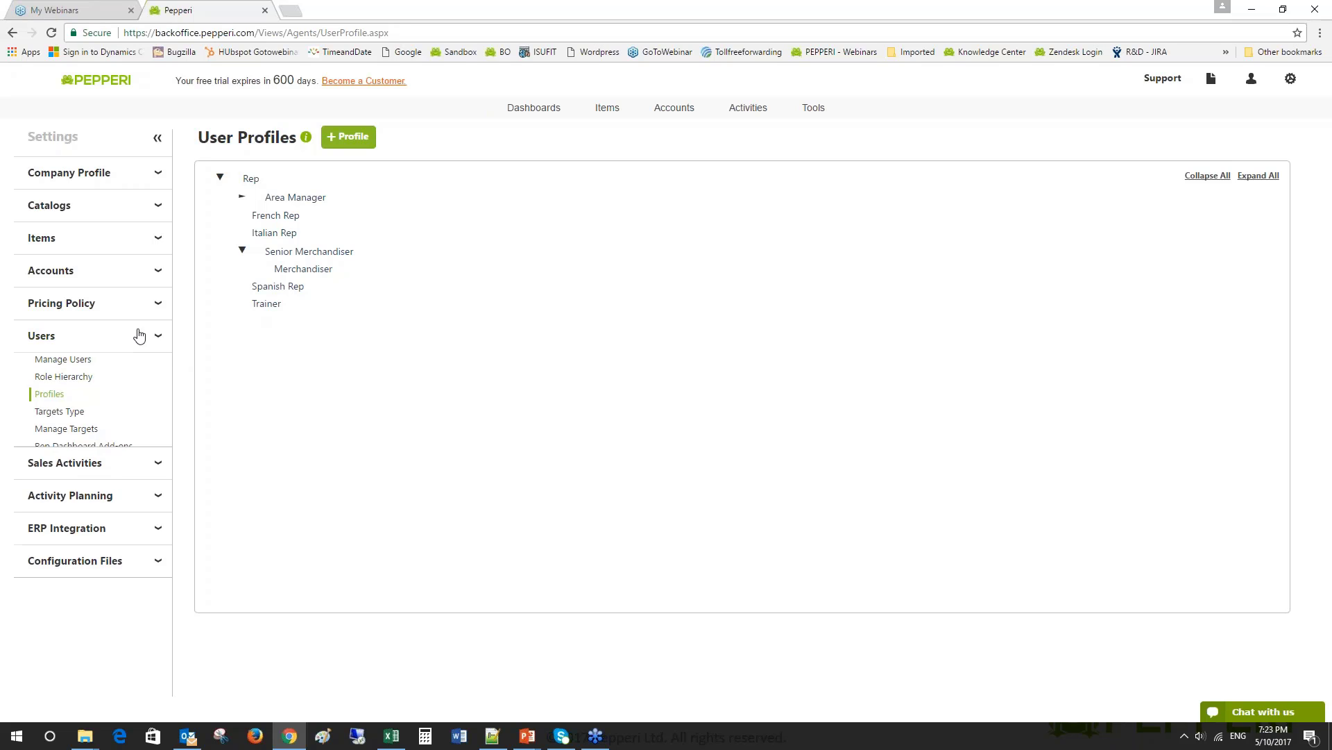
left_click(97, 275)
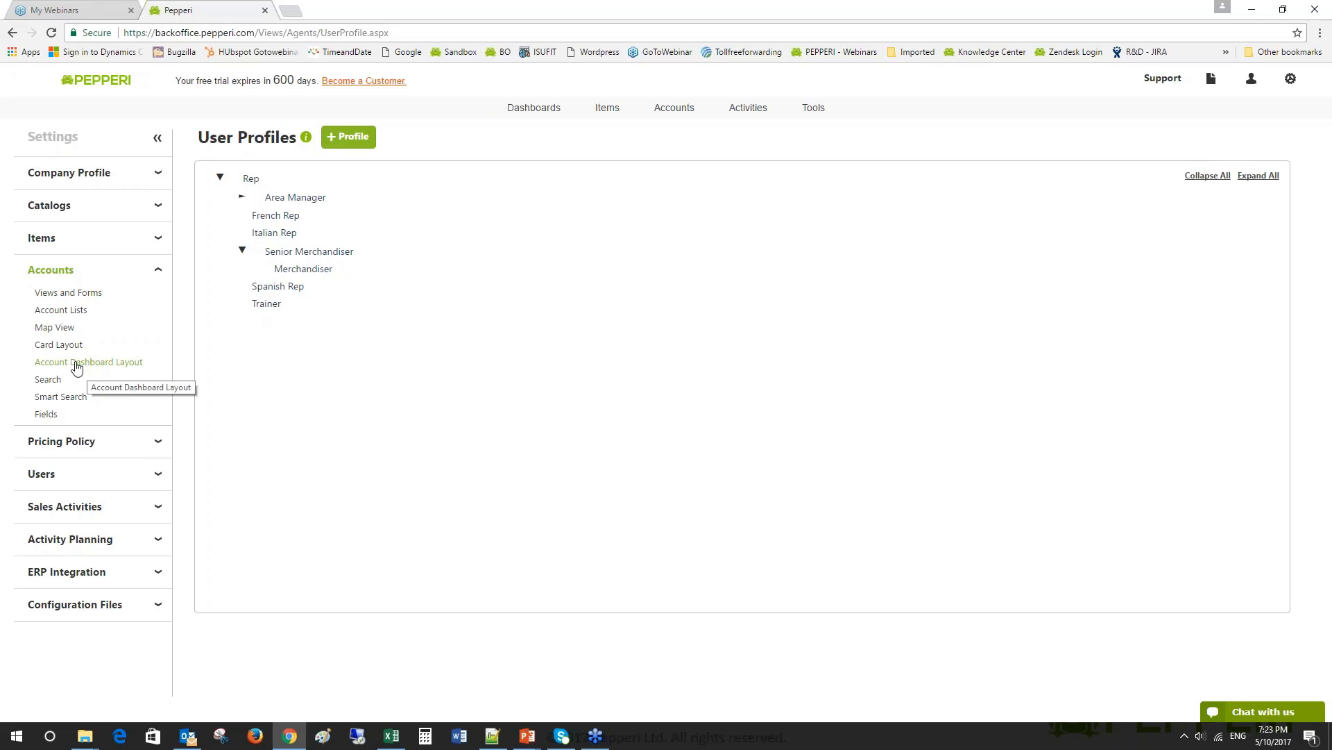
left_click(100, 364)
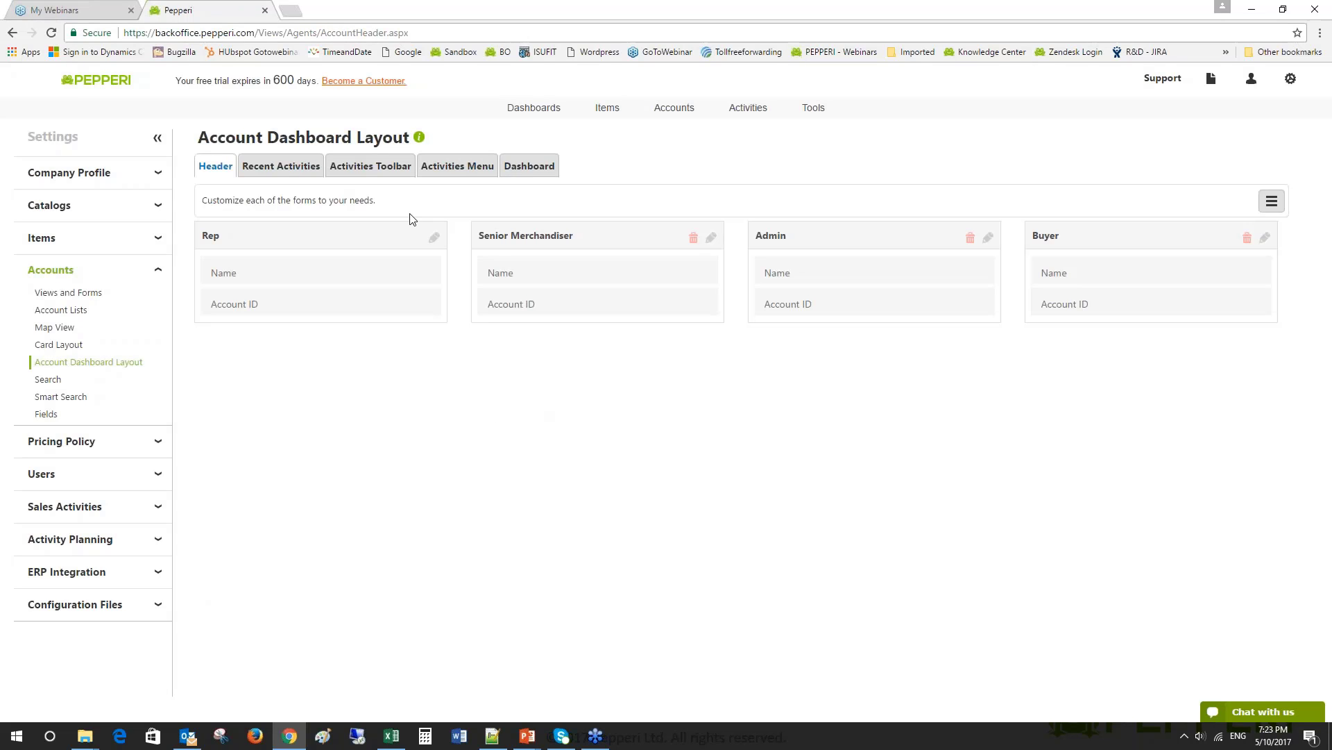
left_click(362, 167)
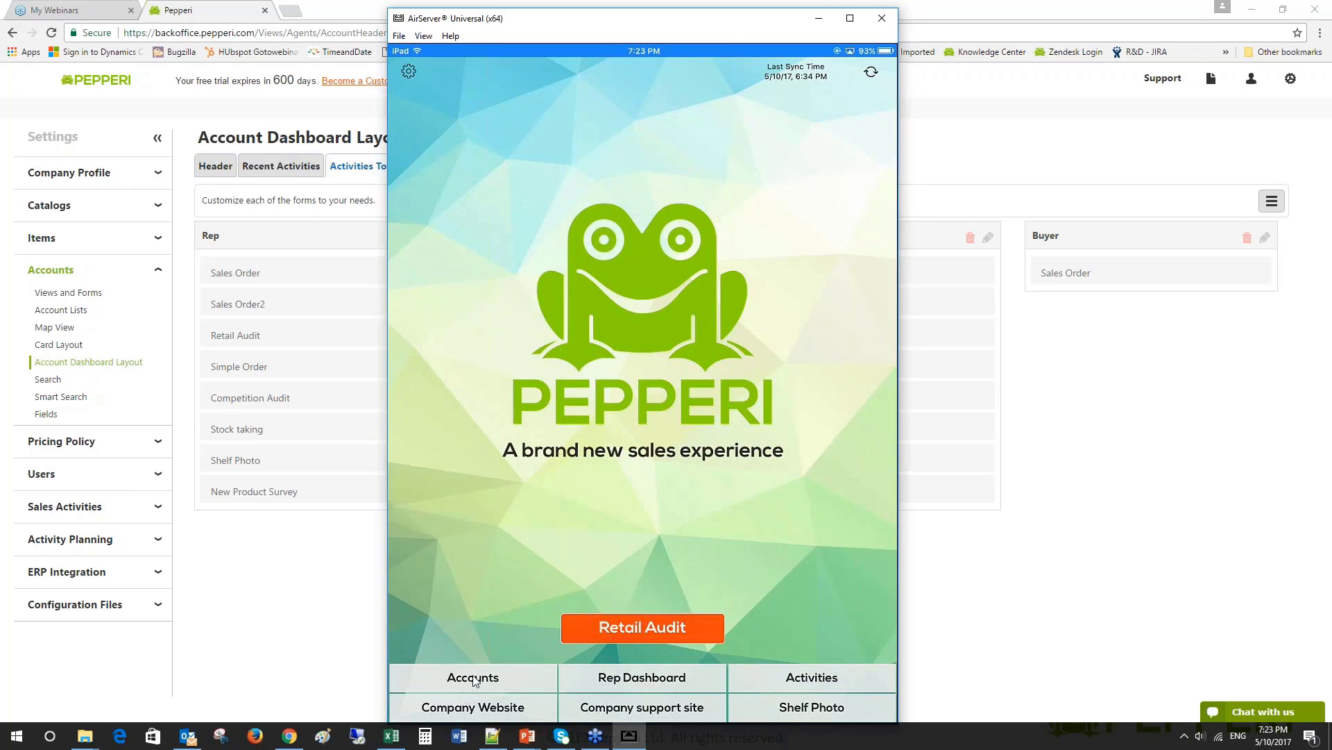
- In the AirServer iPad mirror, view the account dashboard of A Las Vegas Store 1A, then return to the back office
left_click(483, 676)
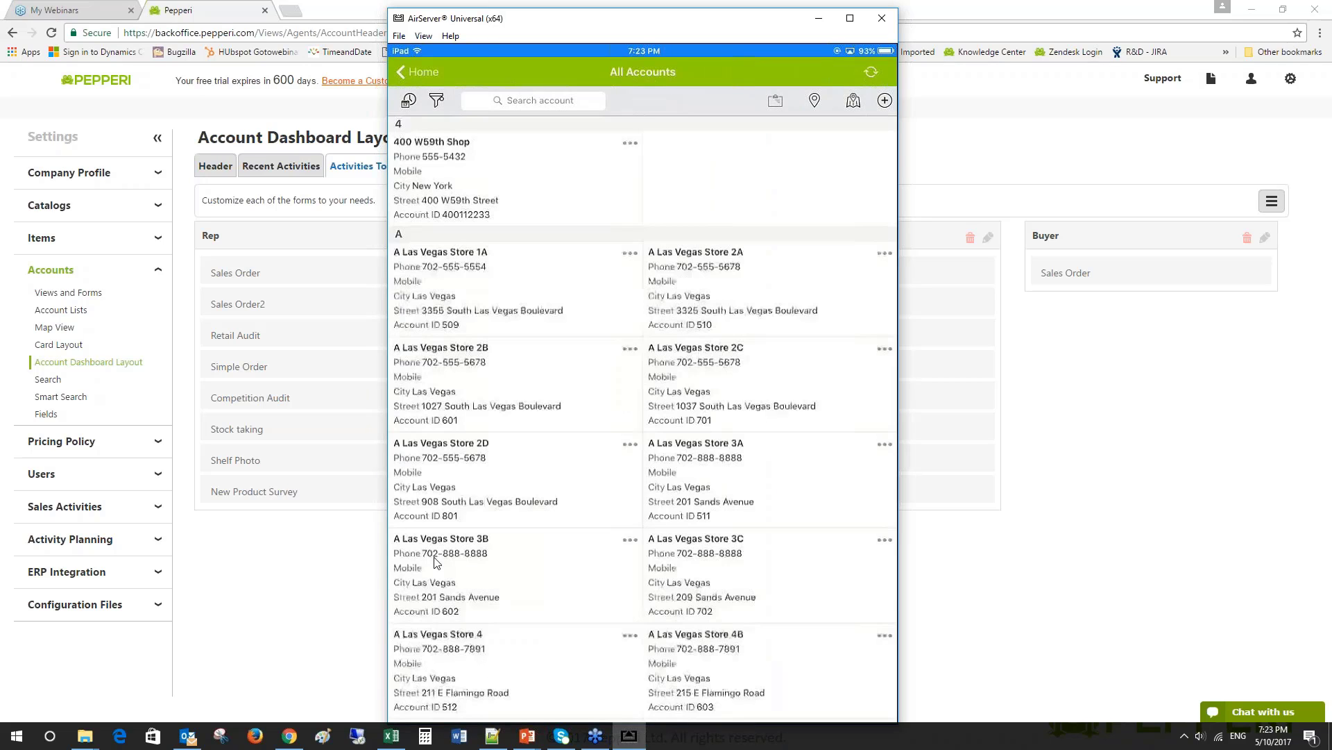
left_click(528, 281)
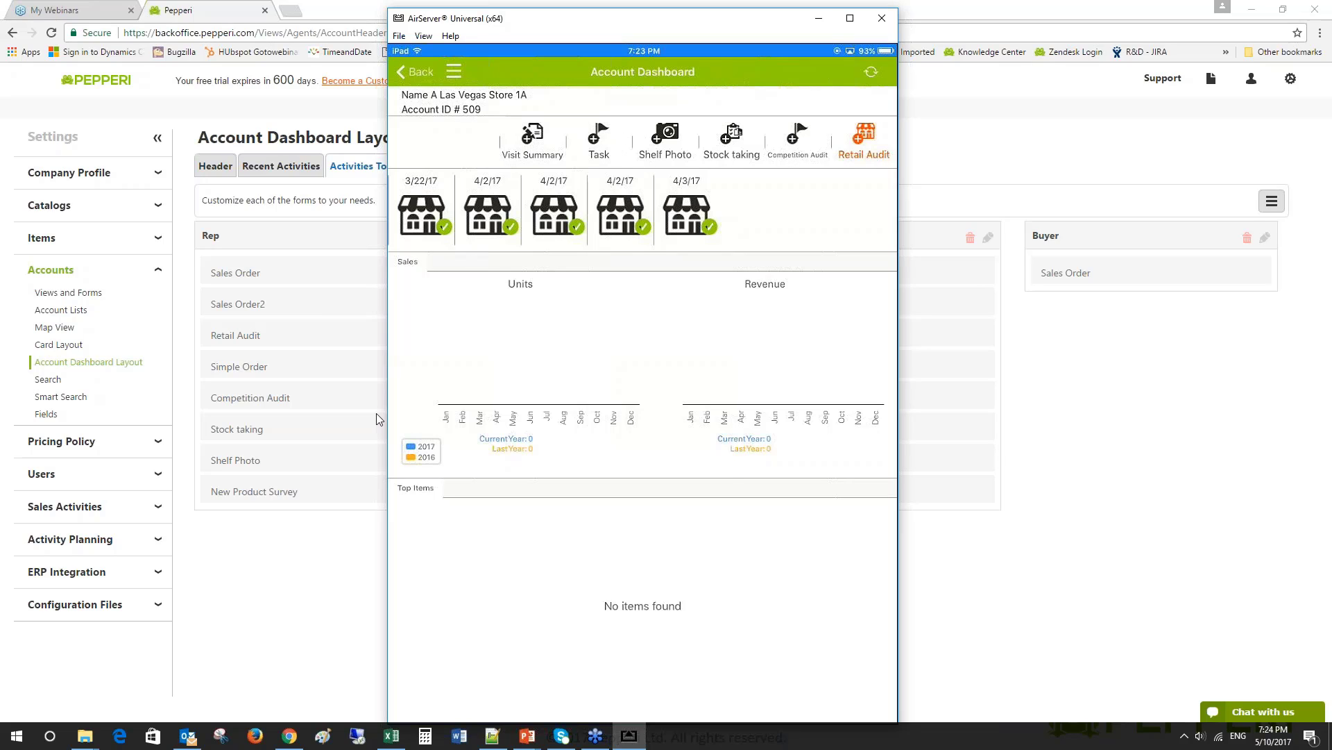
left_click(334, 533)
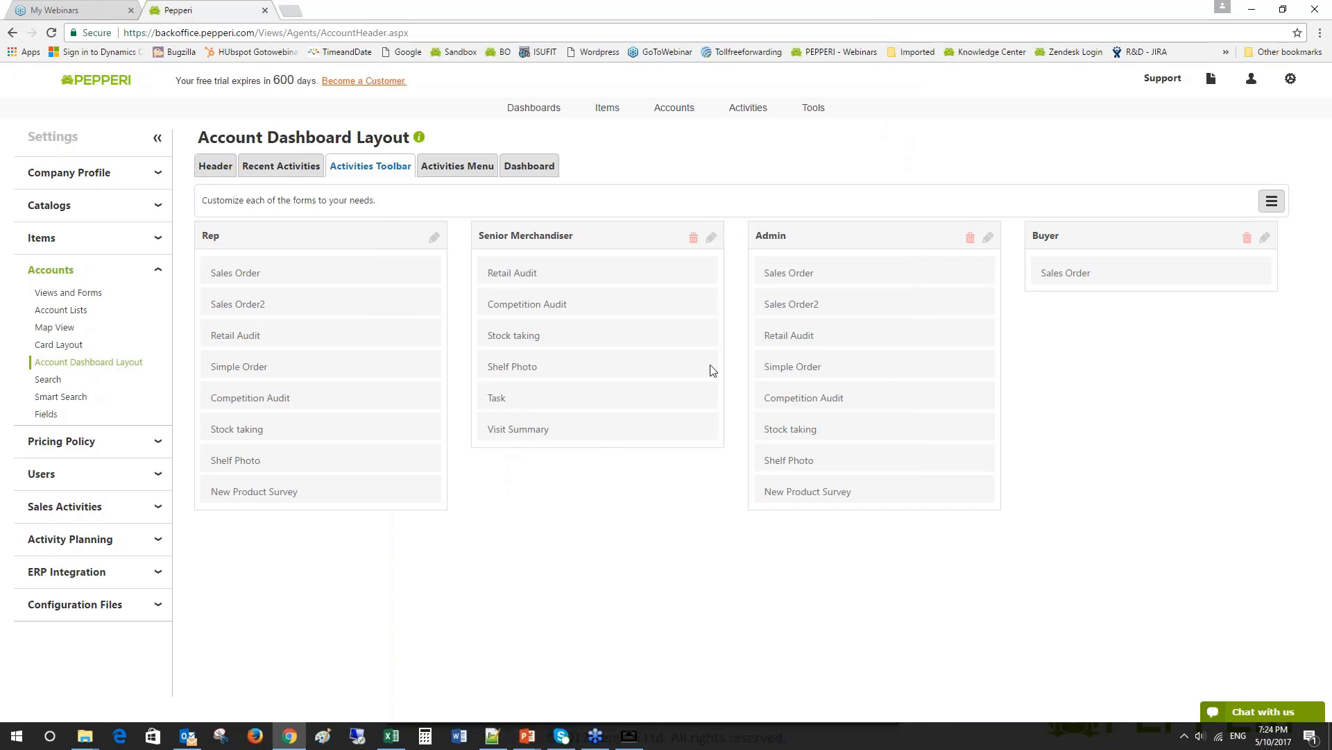
- Add the Trainer profile to the Activities Toolbar layouts
left_click(1268, 207)
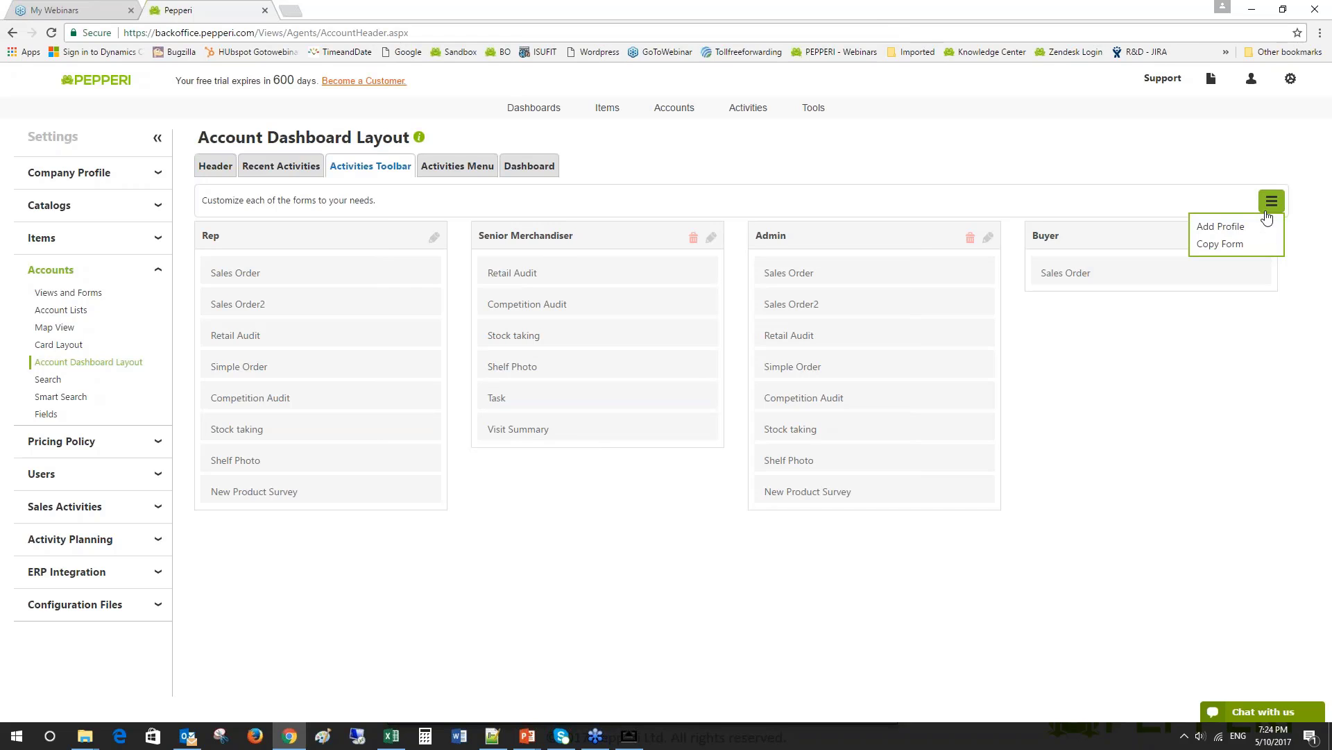
left_click(1232, 231)
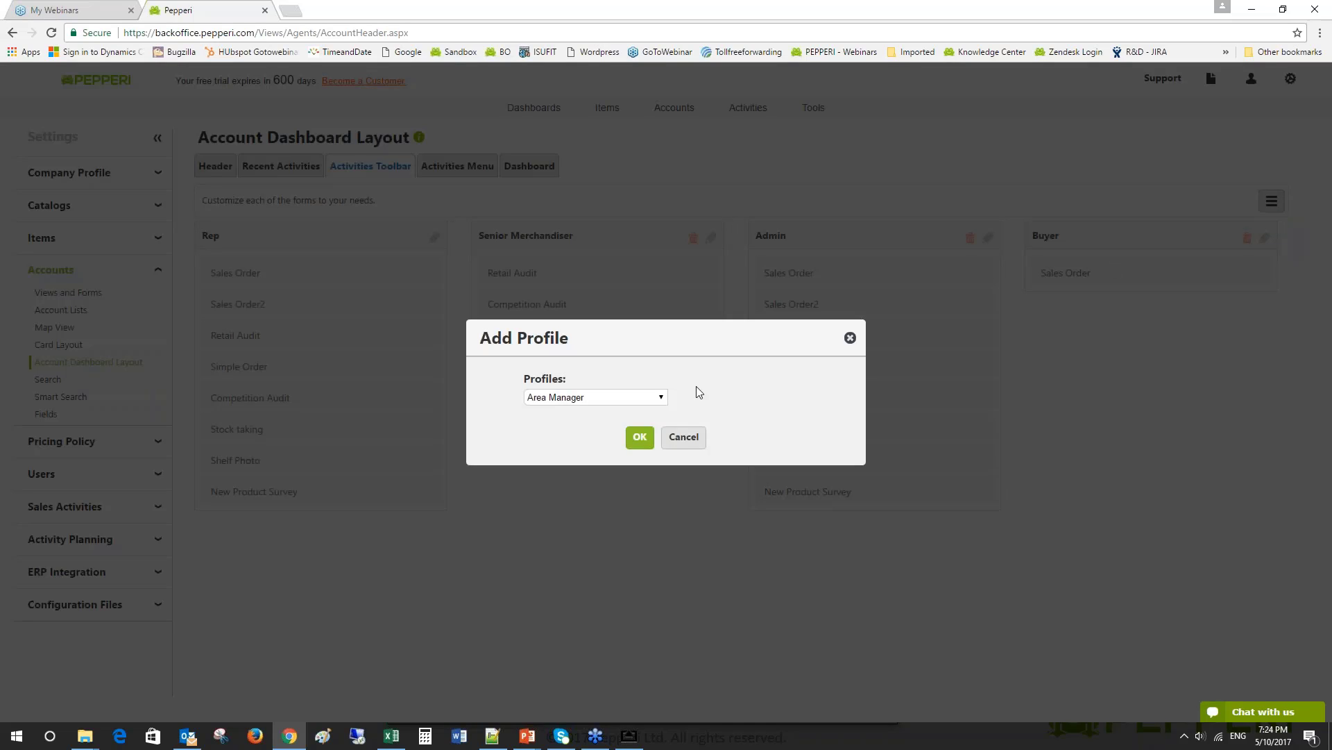
left_click(575, 399)
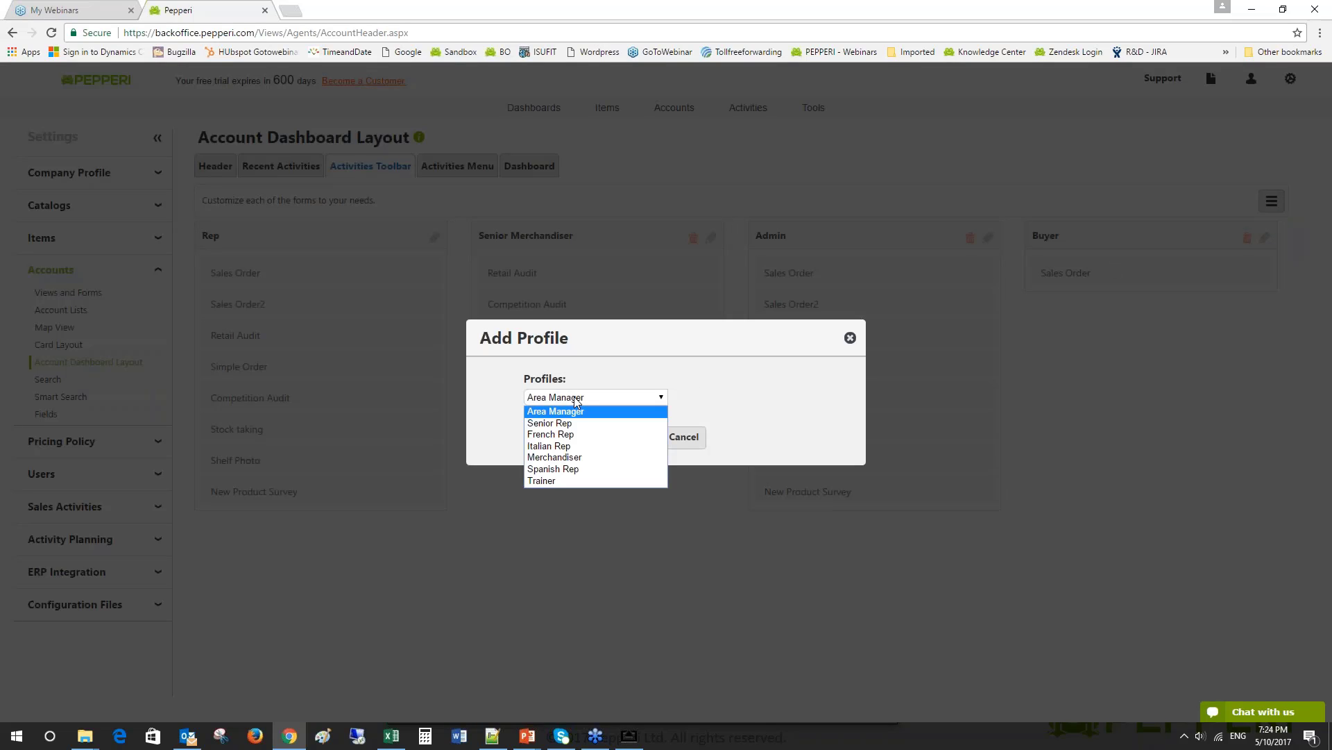
left_click(565, 481)
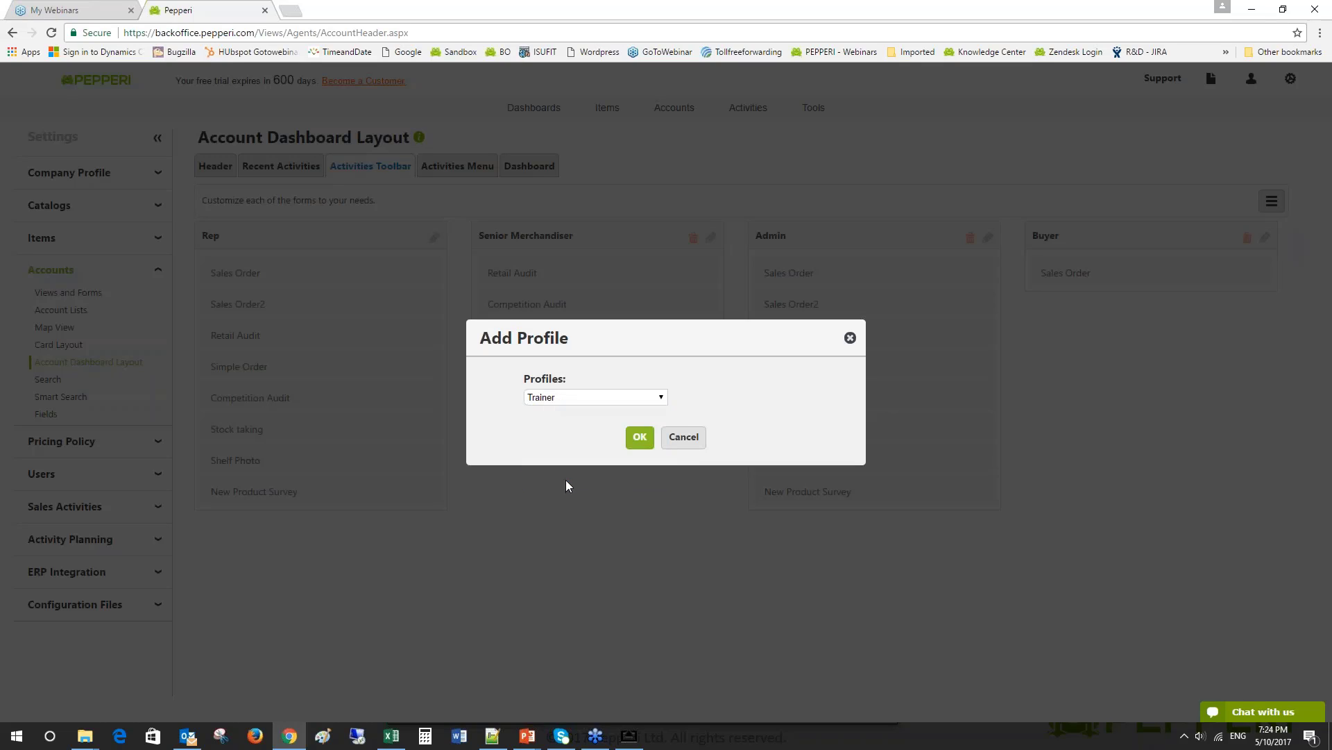
left_click(640, 438)
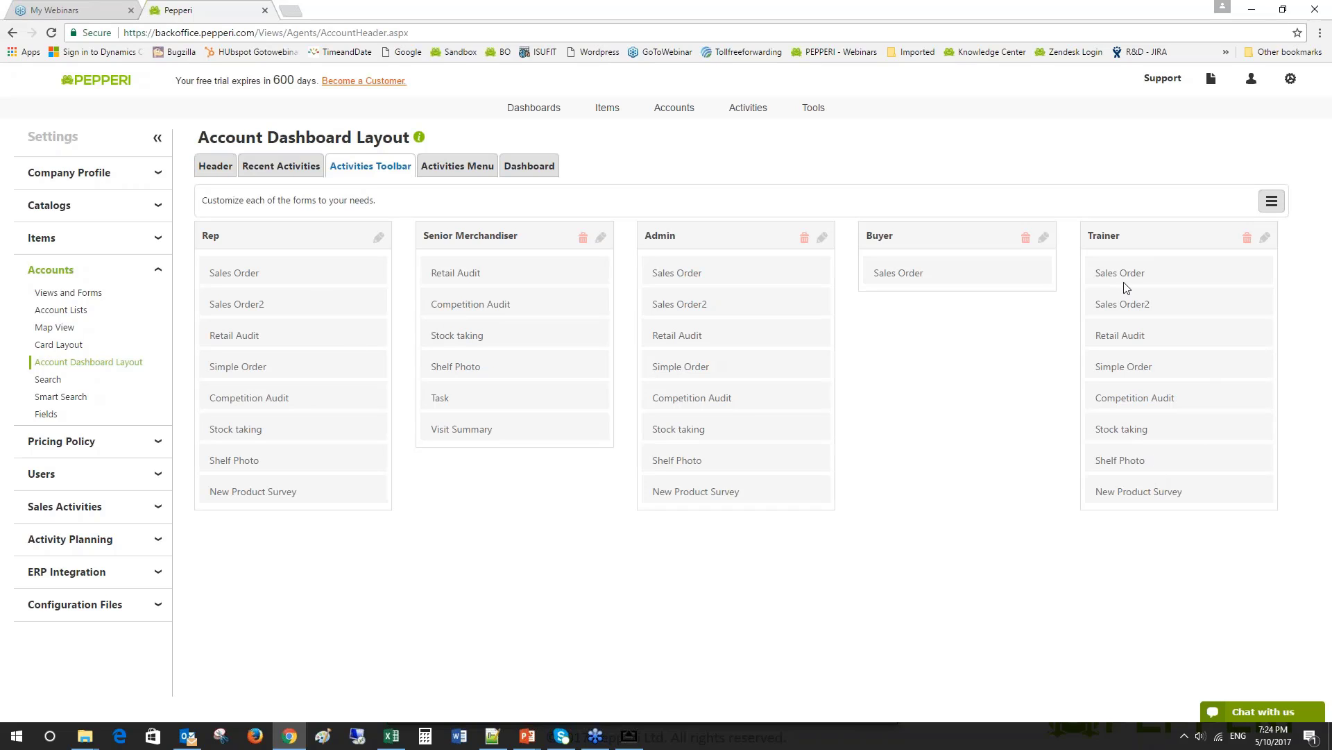
- Remove Sales Order and Sales Order2 from the Trainer profile's activities toolbar and save the layout
left_click(1265, 238)
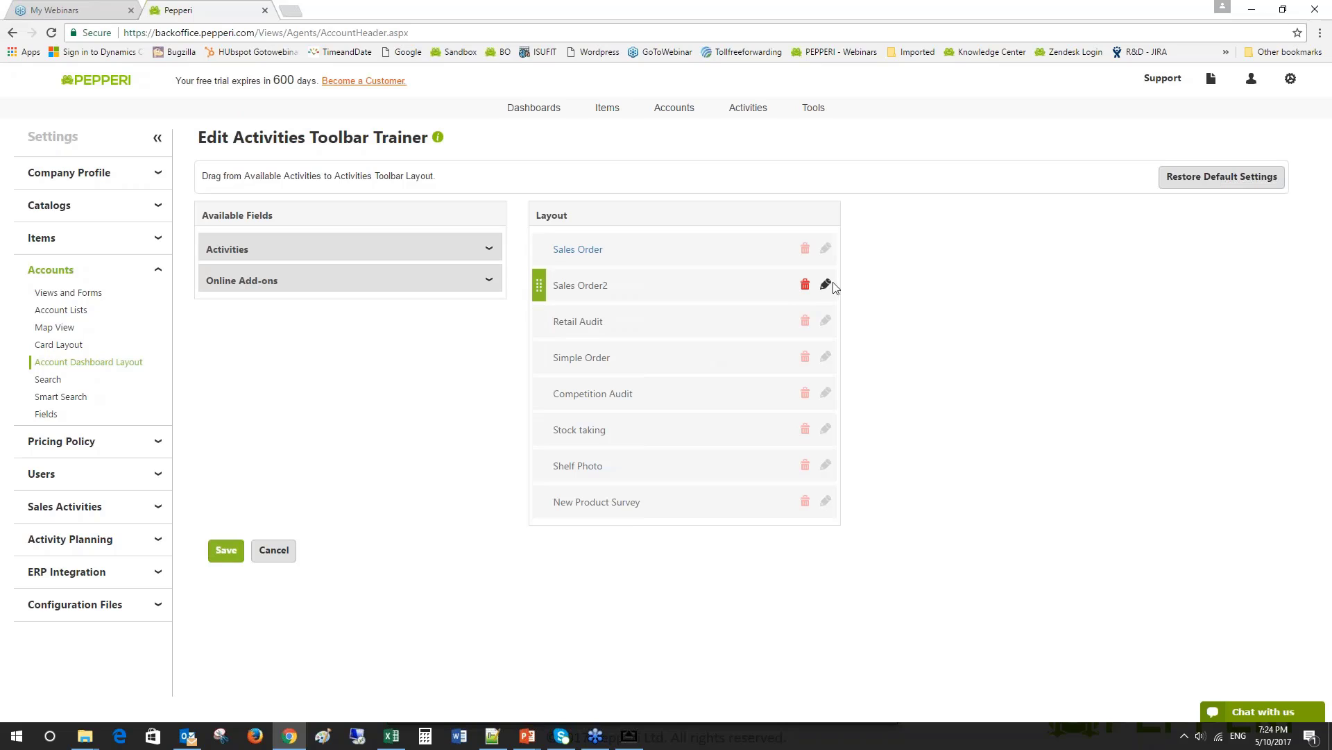
left_click(805, 249)
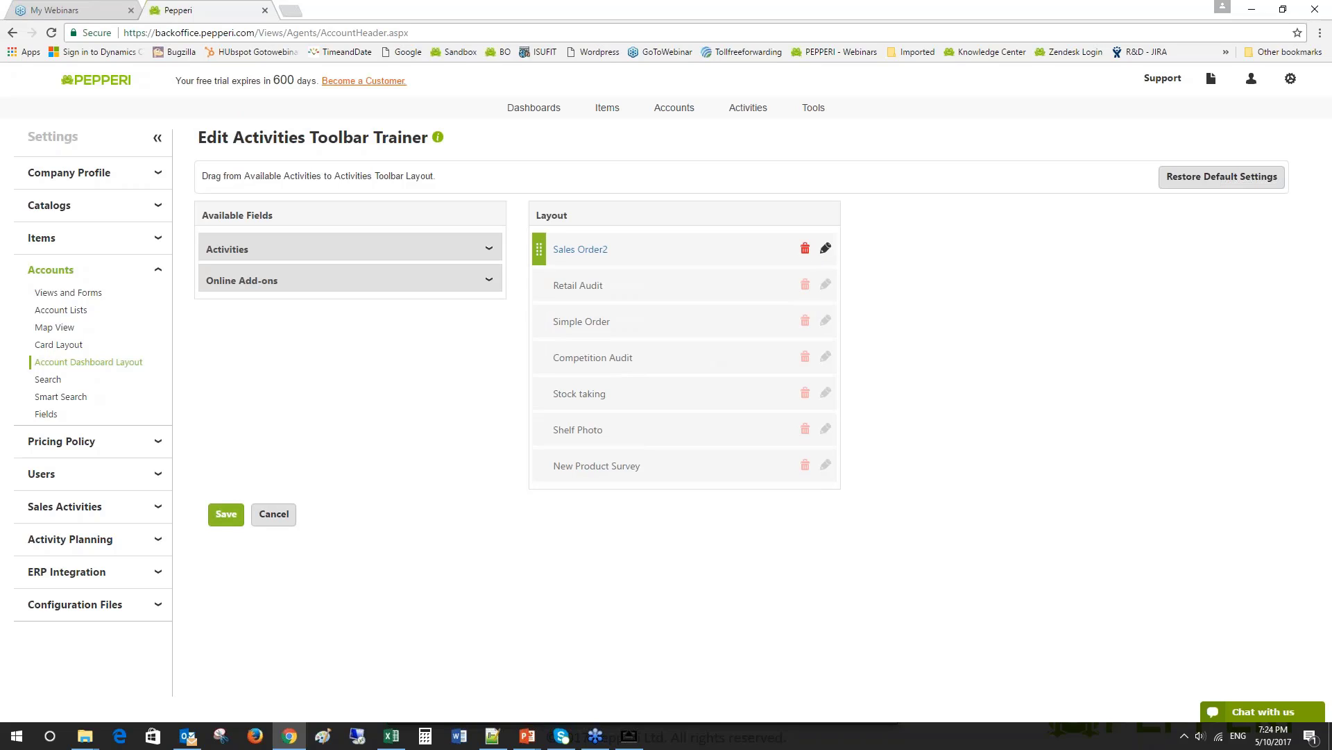
left_click(805, 248)
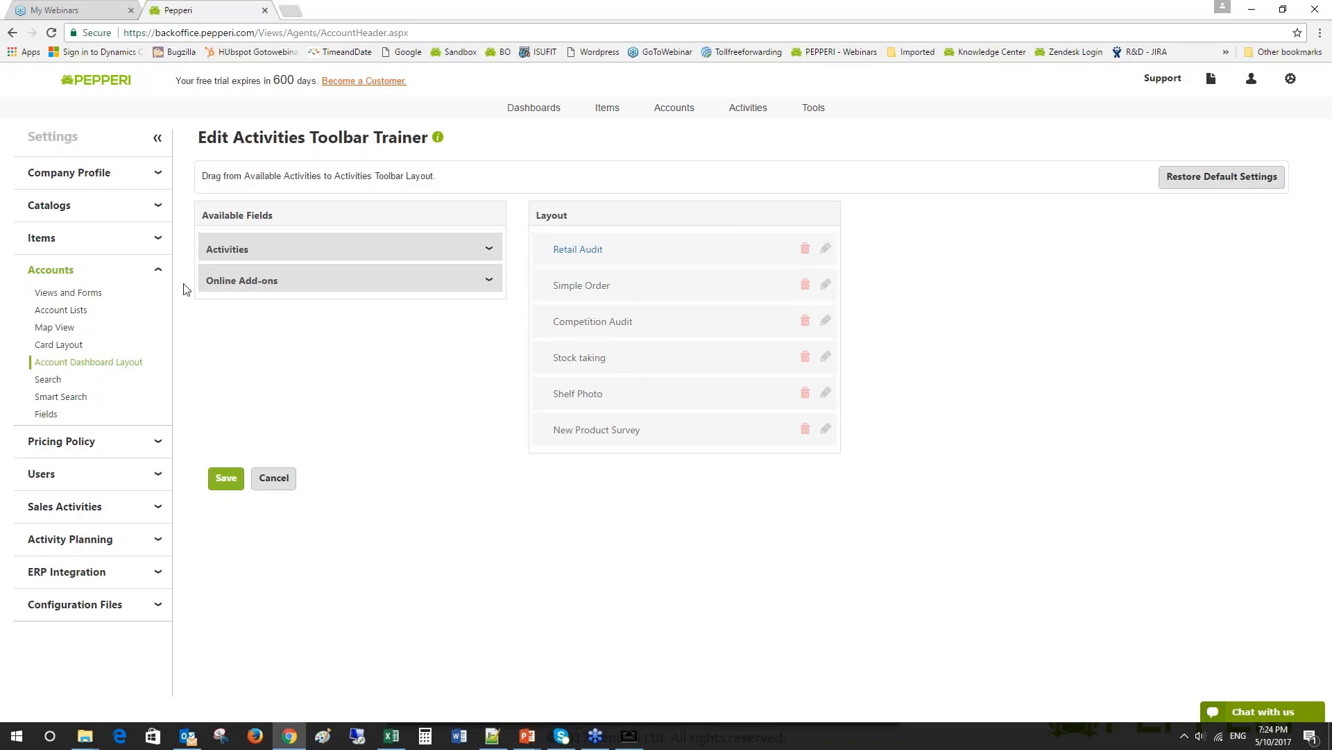
left_click(302, 257)
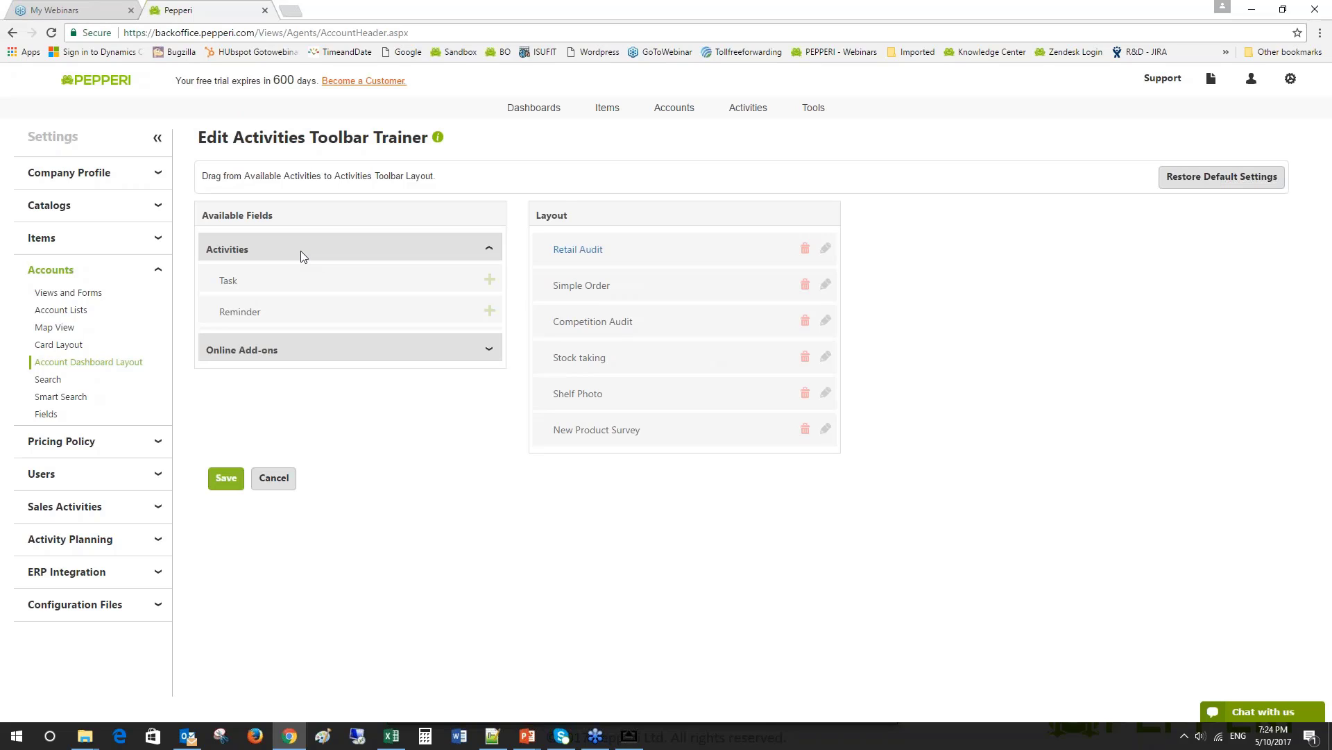
left_click(413, 257)
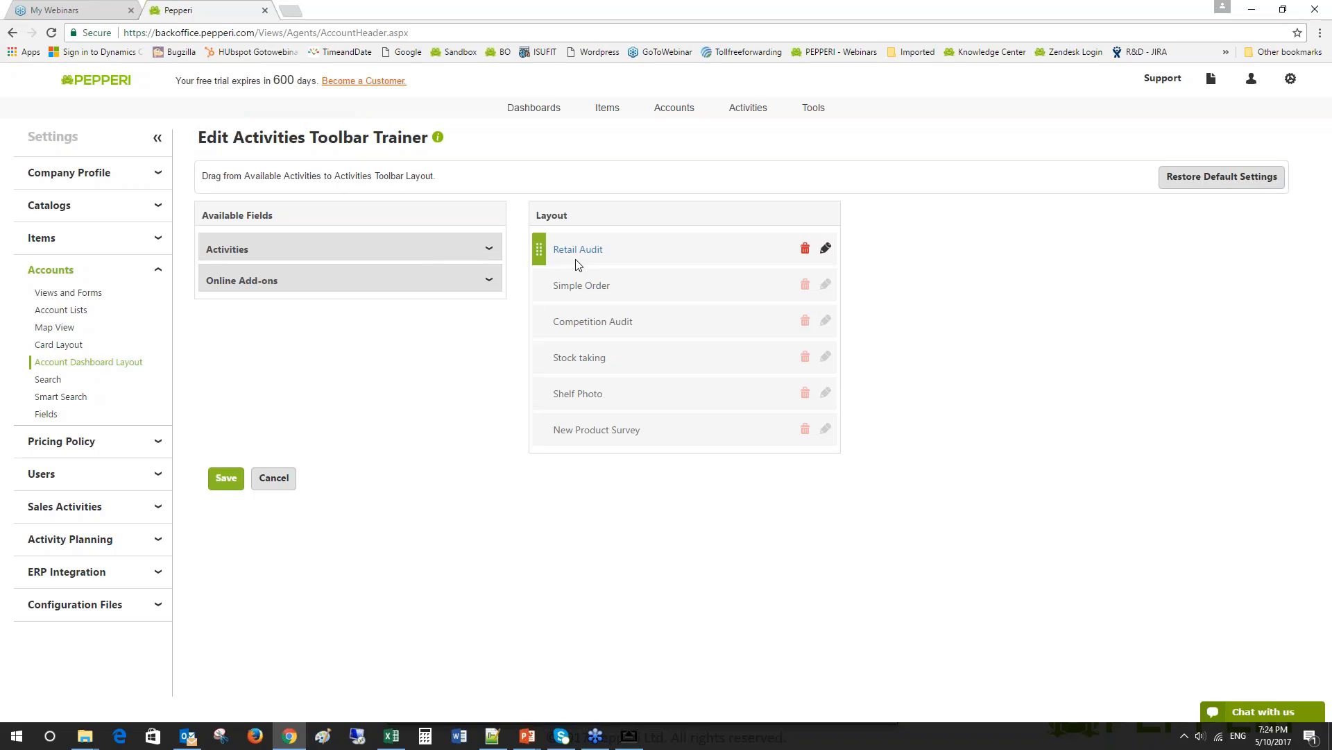
left_click(225, 477)
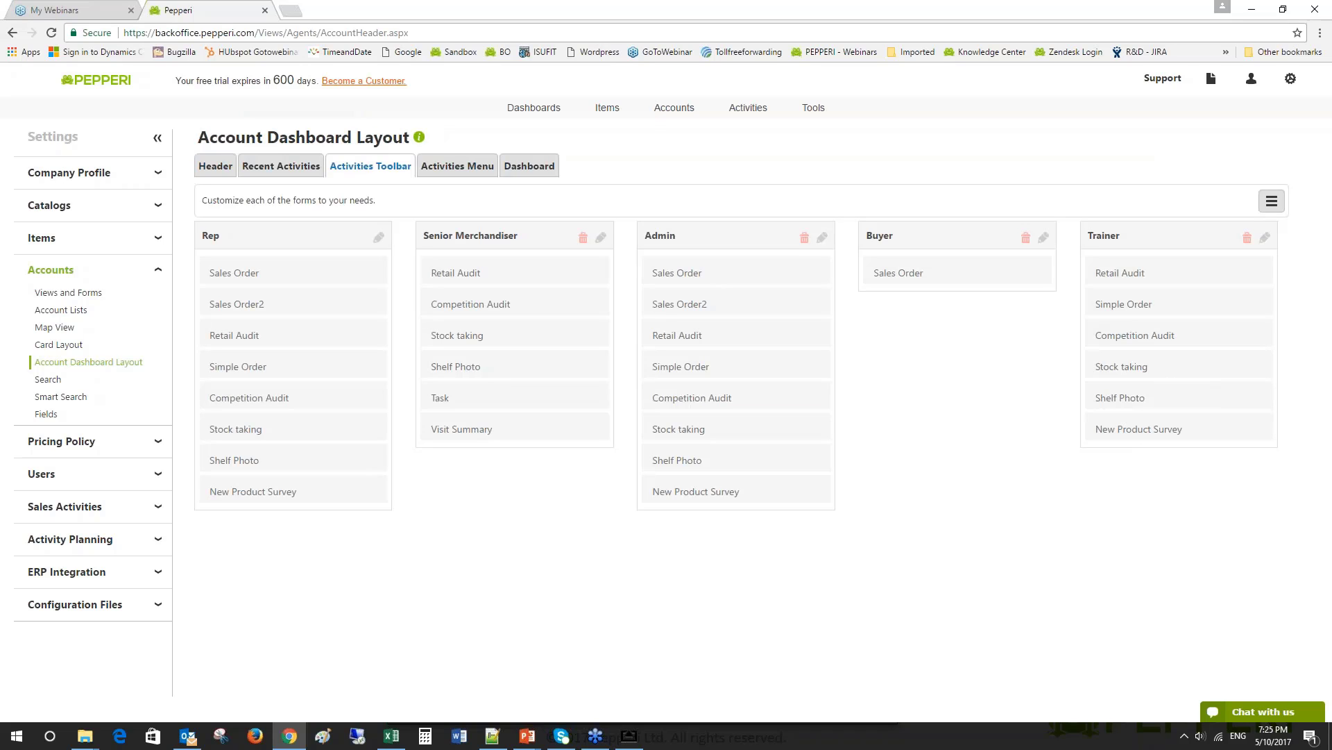
- Switch to the AirServer iPad mirror to review the store's activities toolbar, and return to the back office
left_click(629, 736)
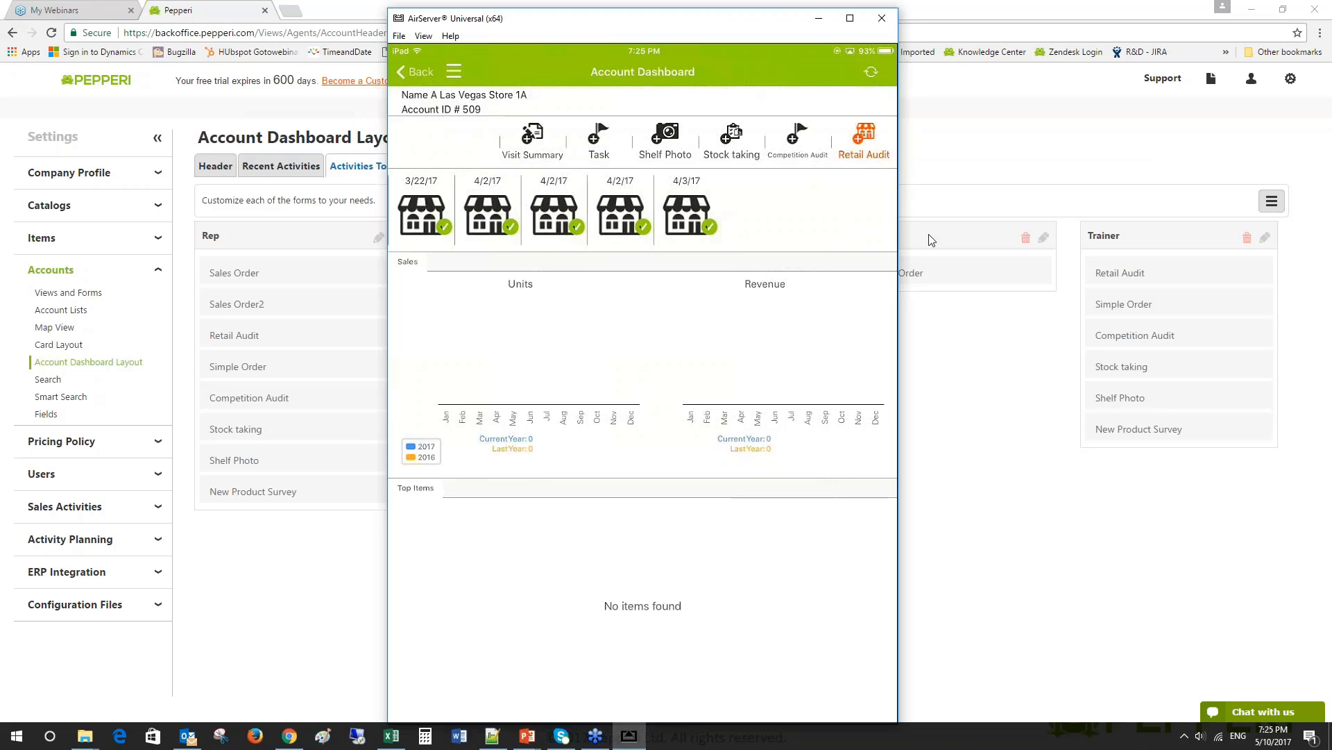
left_click(989, 380)
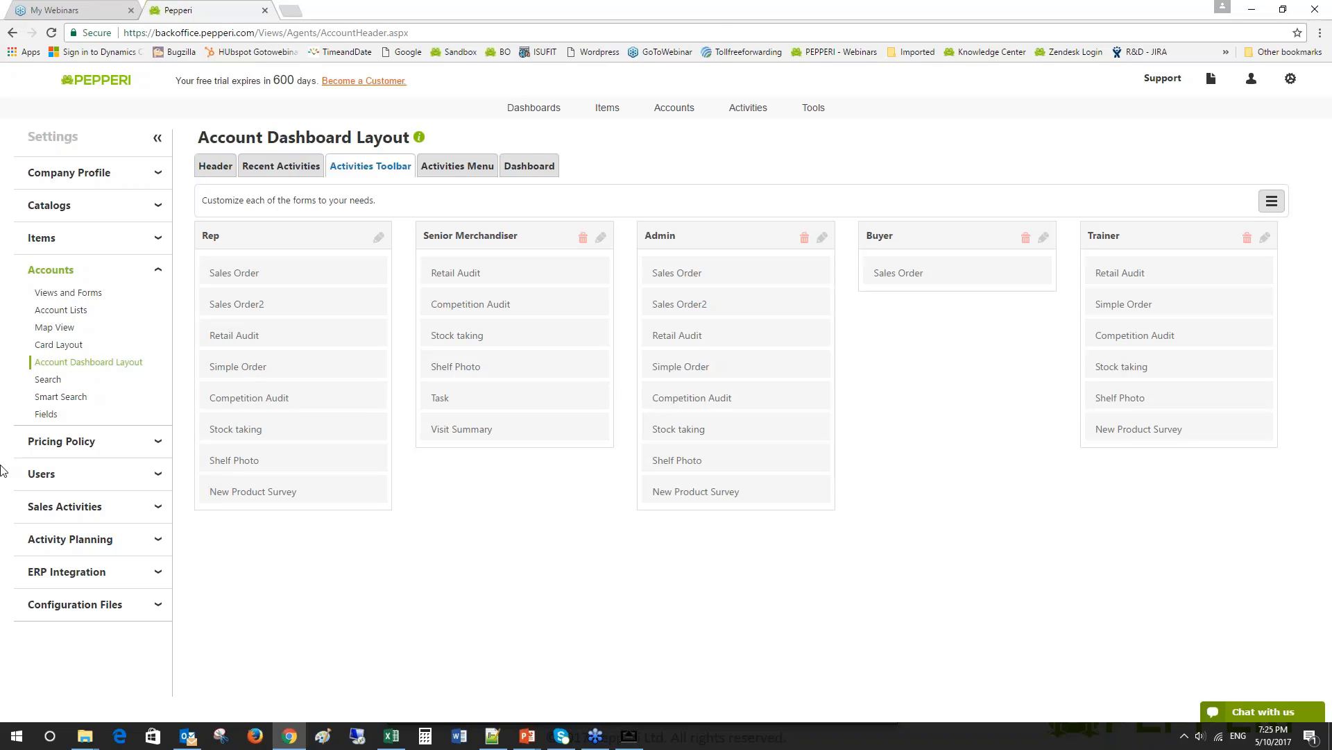
- Open the users list and review the profile settings of the Senior Merchandiser and Spanish Rep users without saving changes
left_click(49, 478)
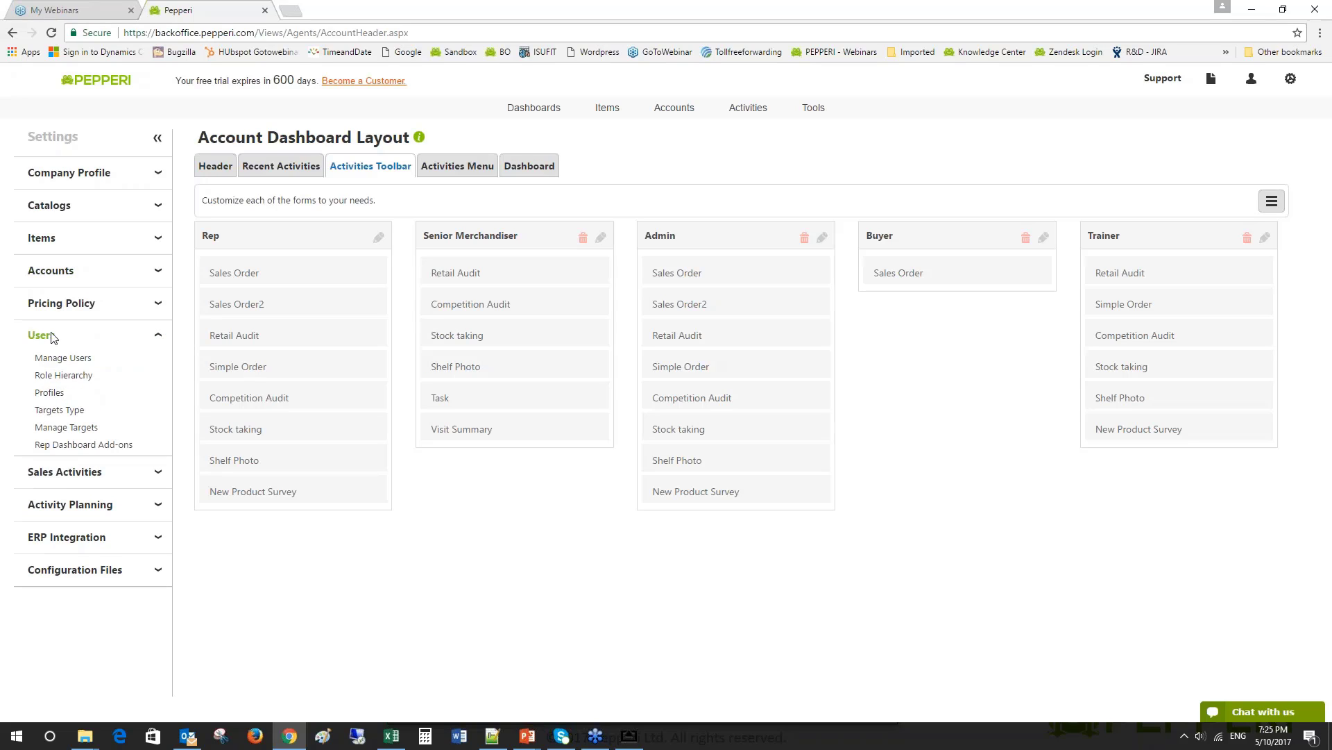
left_click(57, 358)
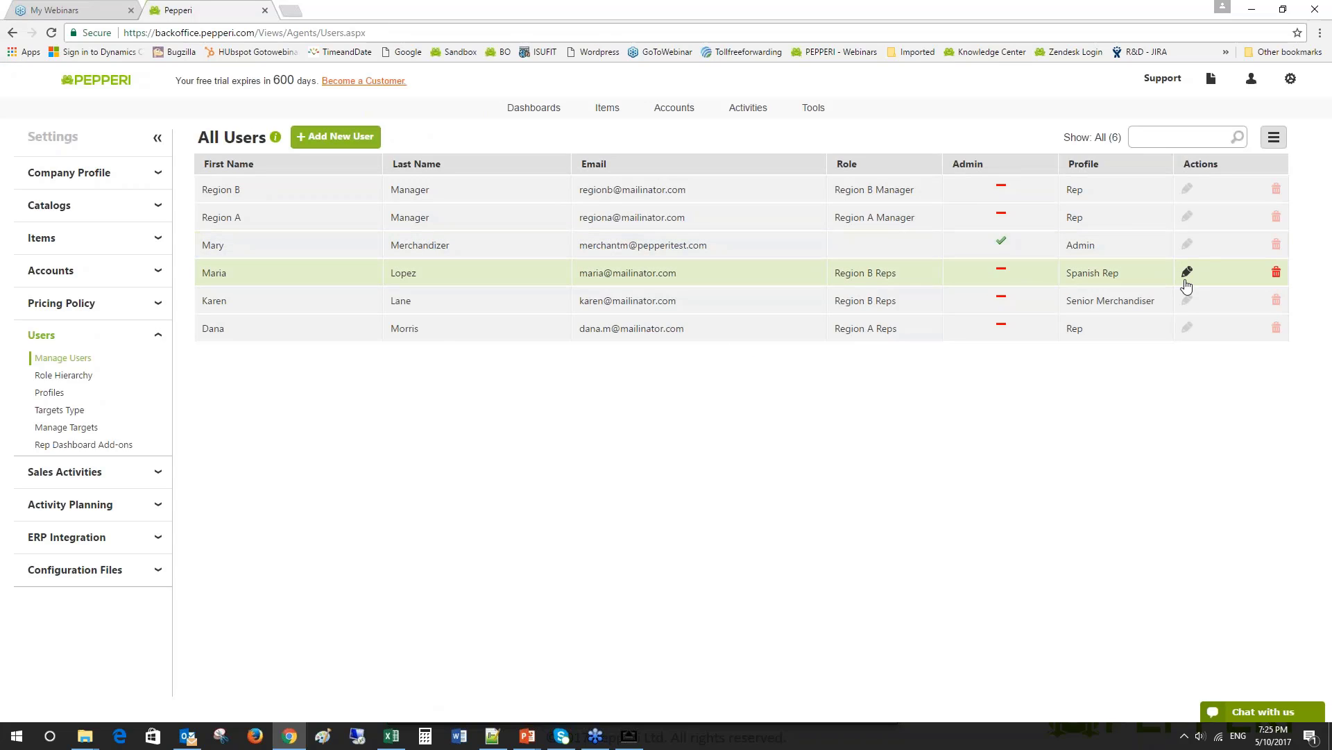
left_click(1187, 300)
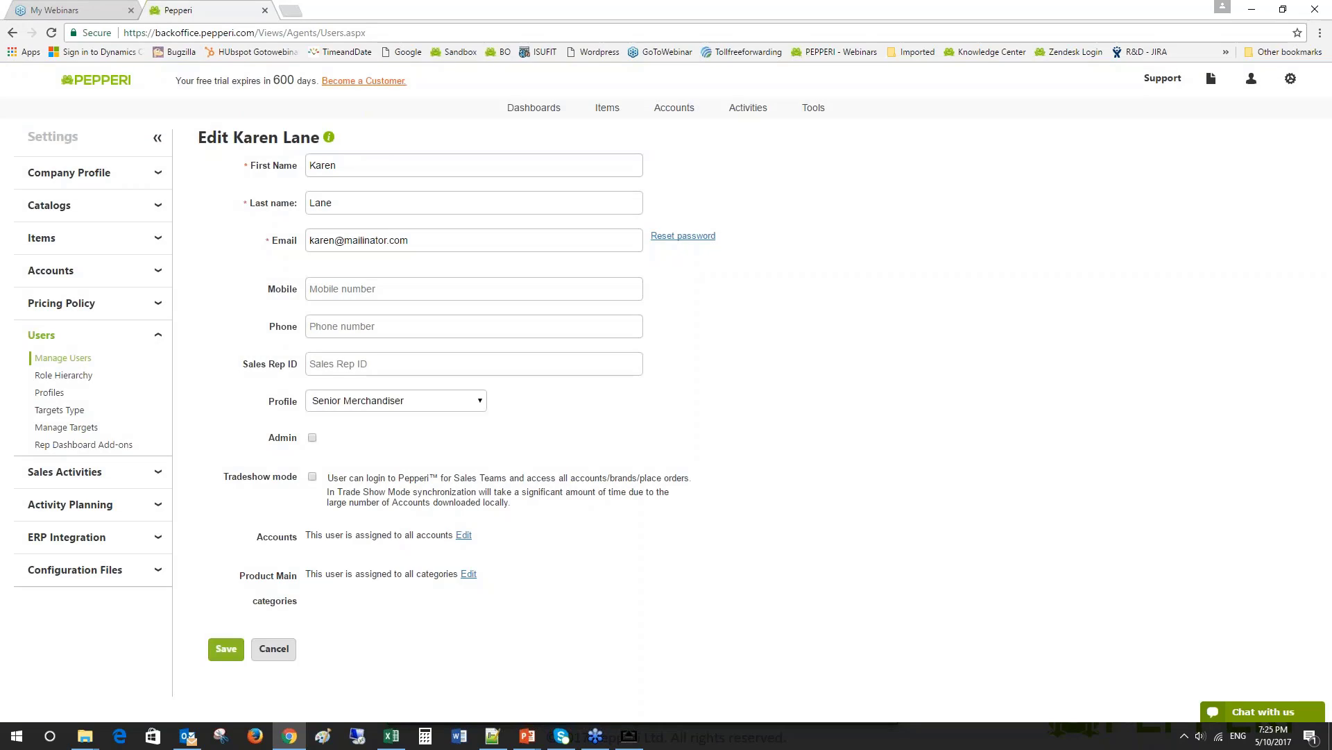
left_click(364, 402)
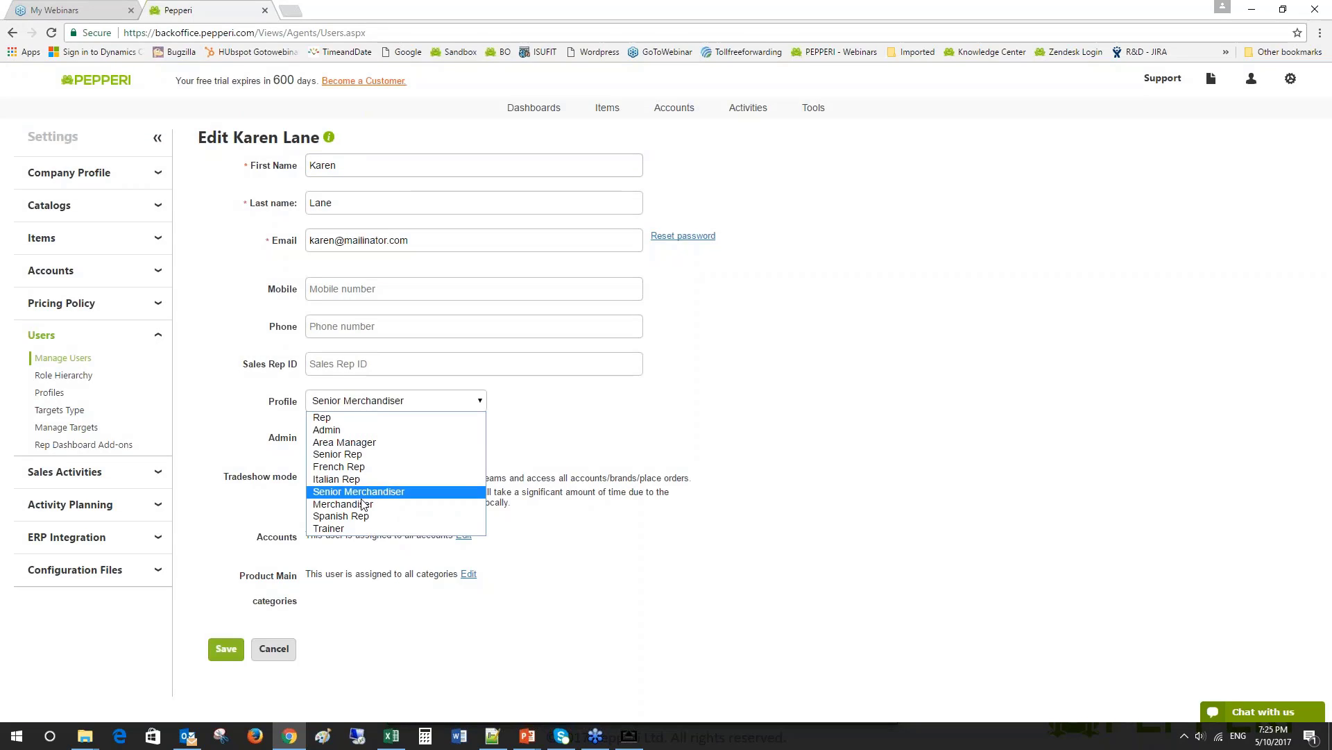
key("Escape")
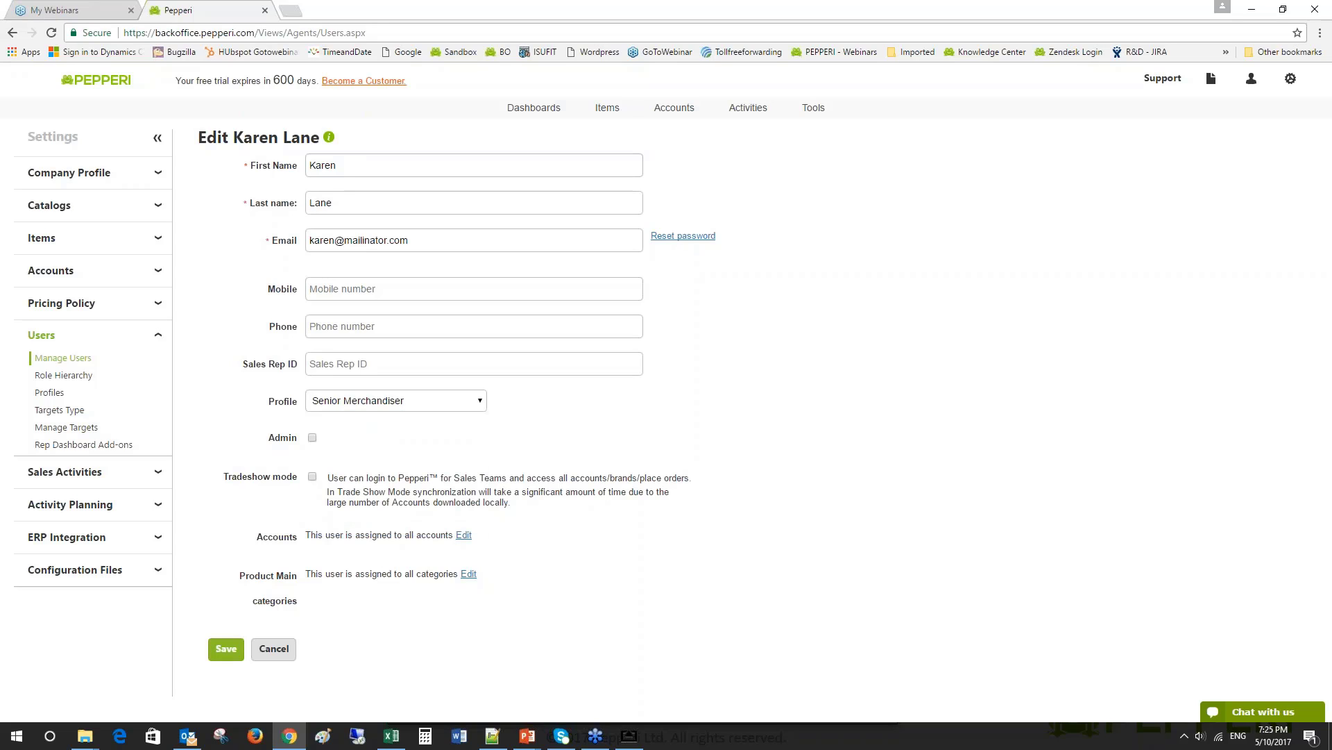
double_click(323, 165)
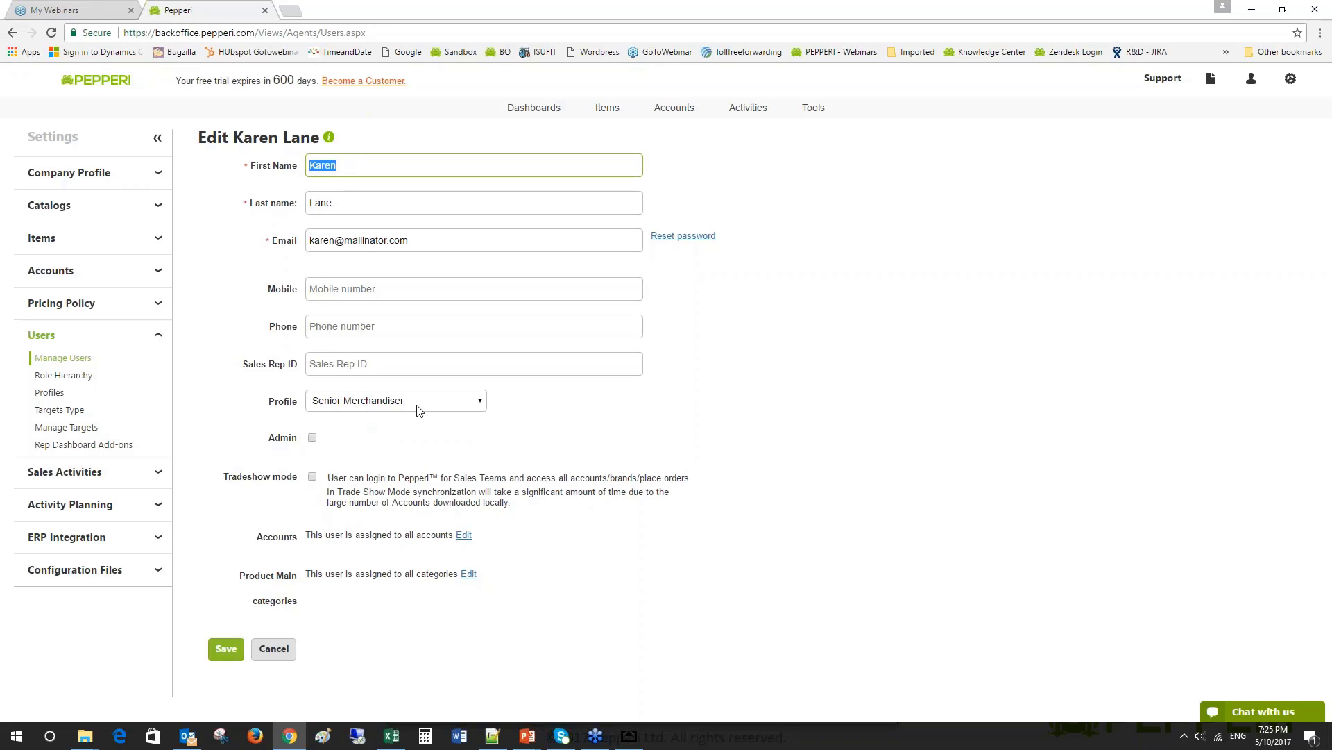
left_click(278, 654)
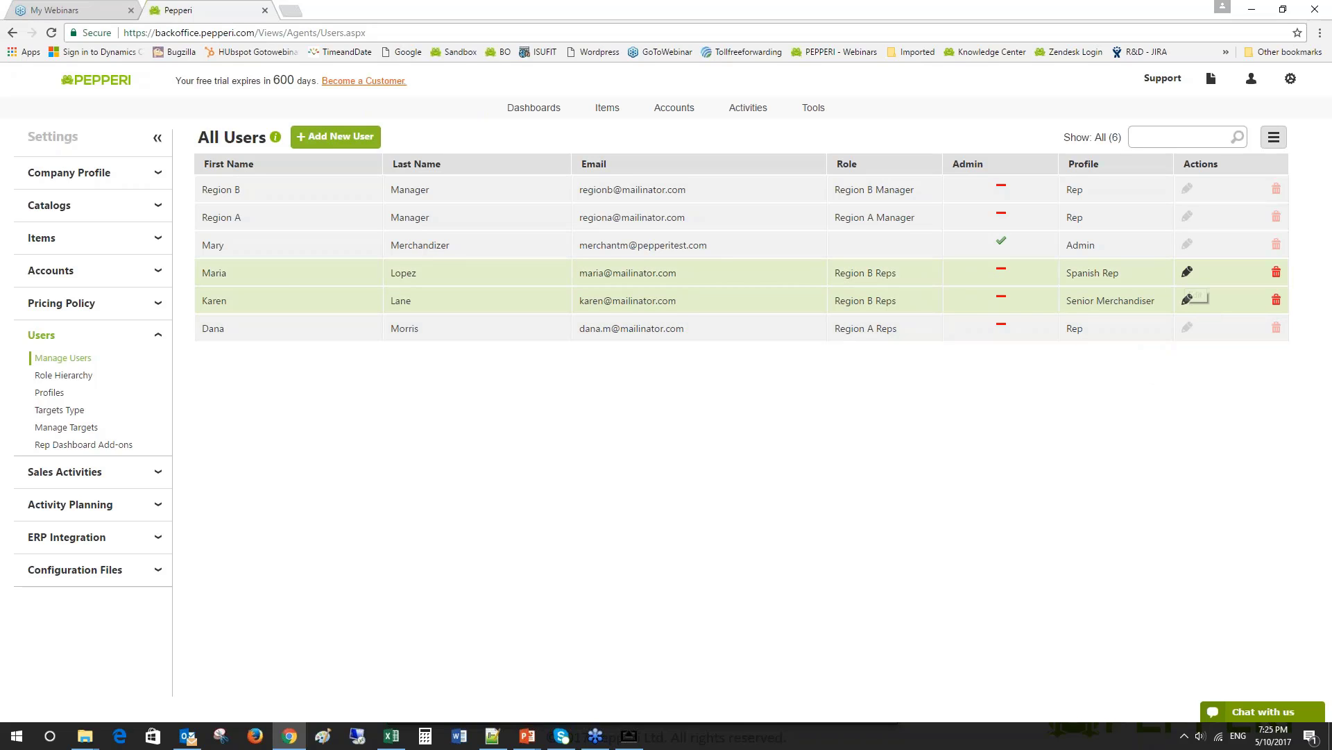
left_click(1188, 271)
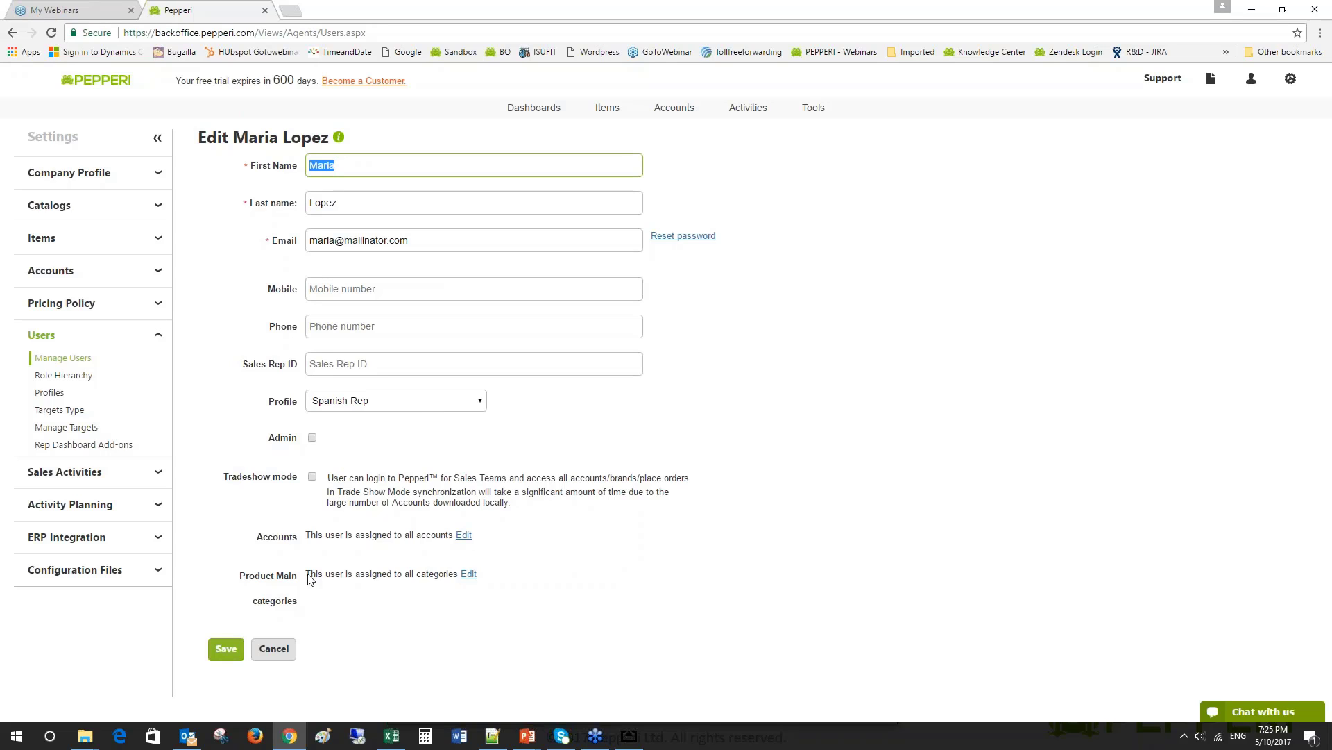
left_click(280, 648)
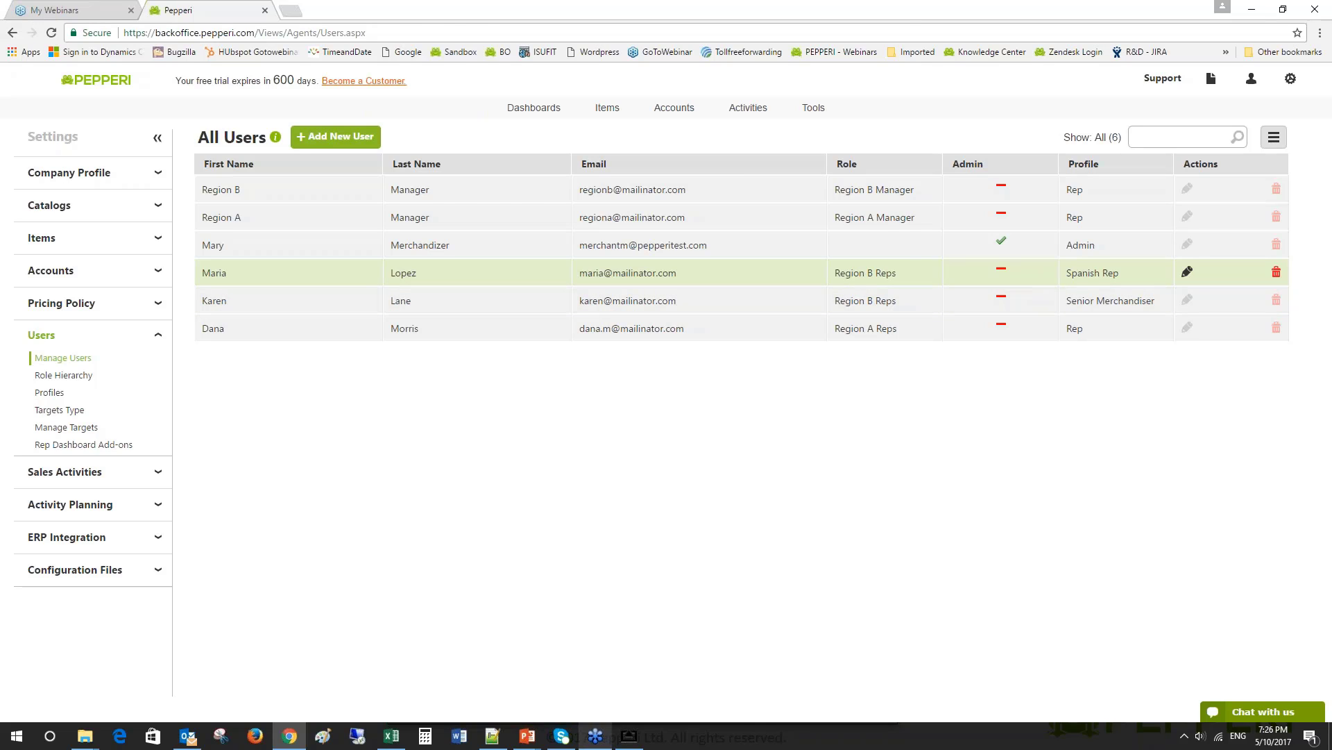
- Switch to the AirServer iPad mirror and change the signed-in user to the Region A sales rep
left_click(637, 741)
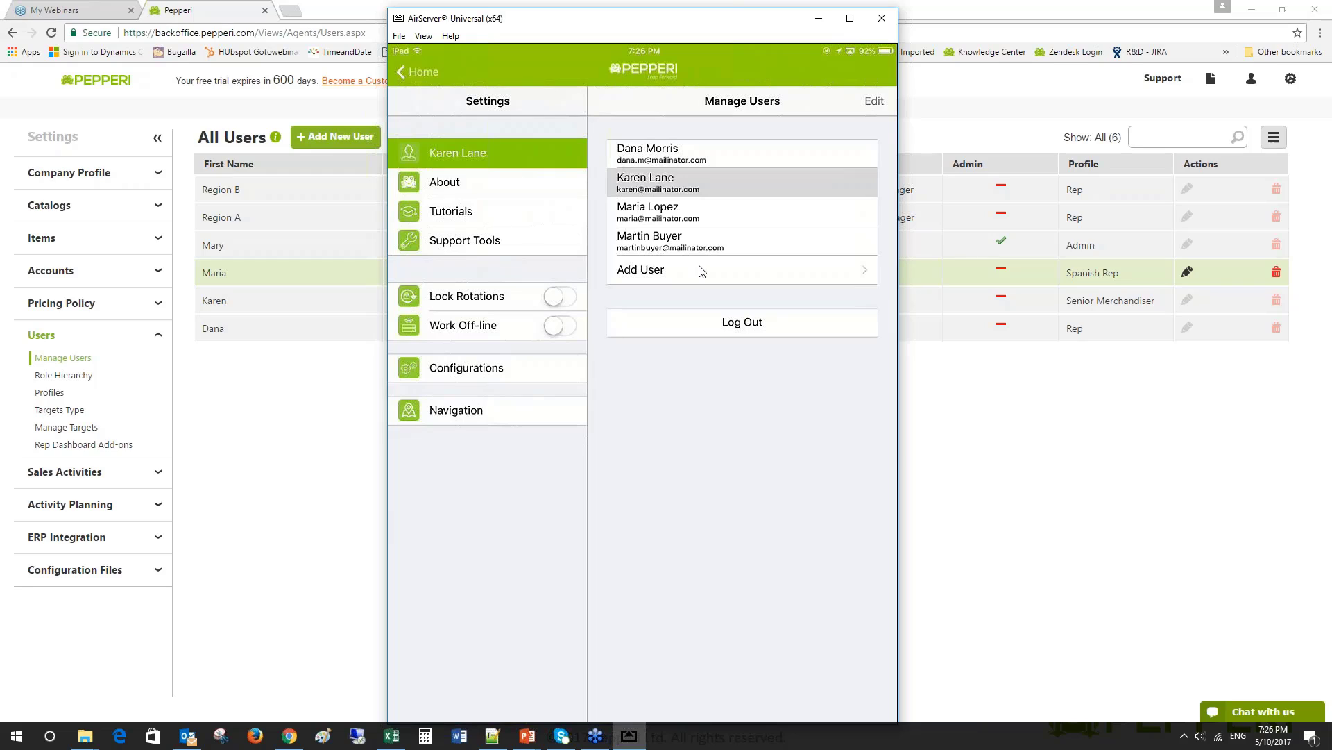
left_click(643, 157)
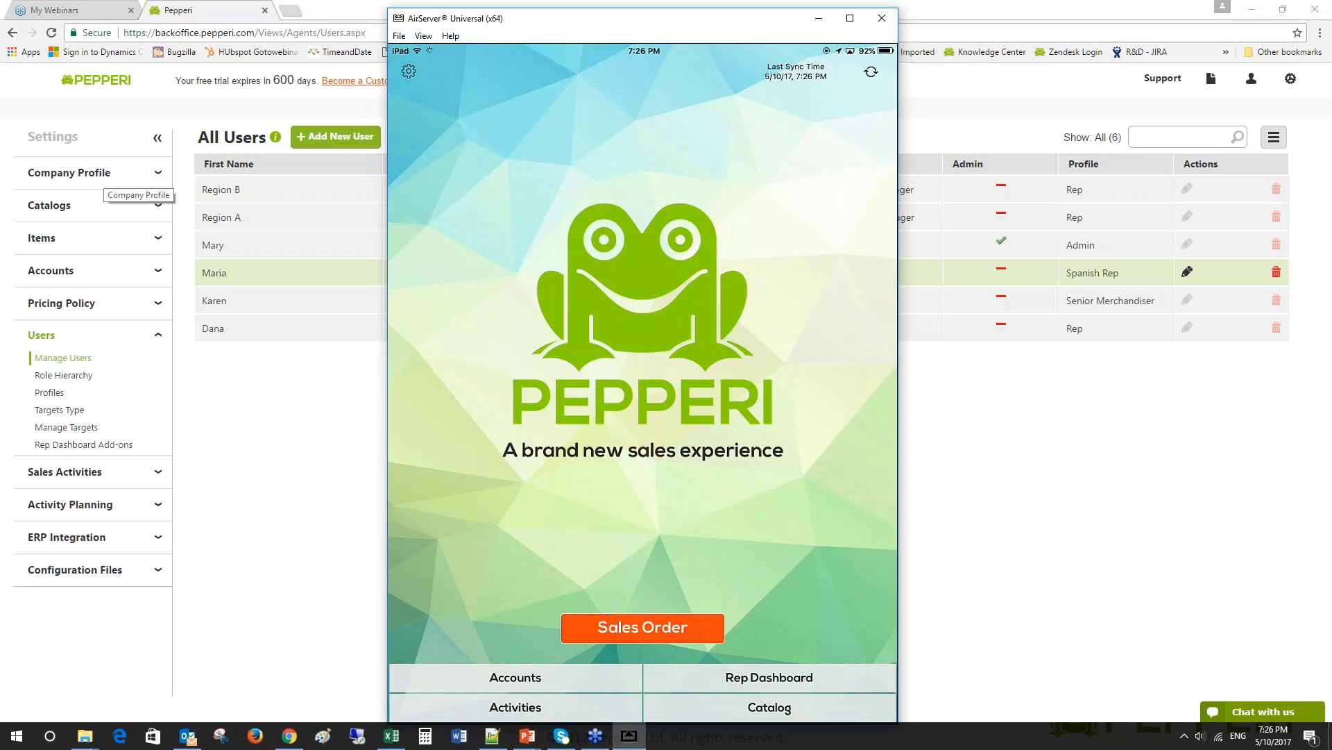
- Open the back office App Home Screen settings, compare the Rep layout with the home screen in the AirServer mirror, and return
left_click(87, 174)
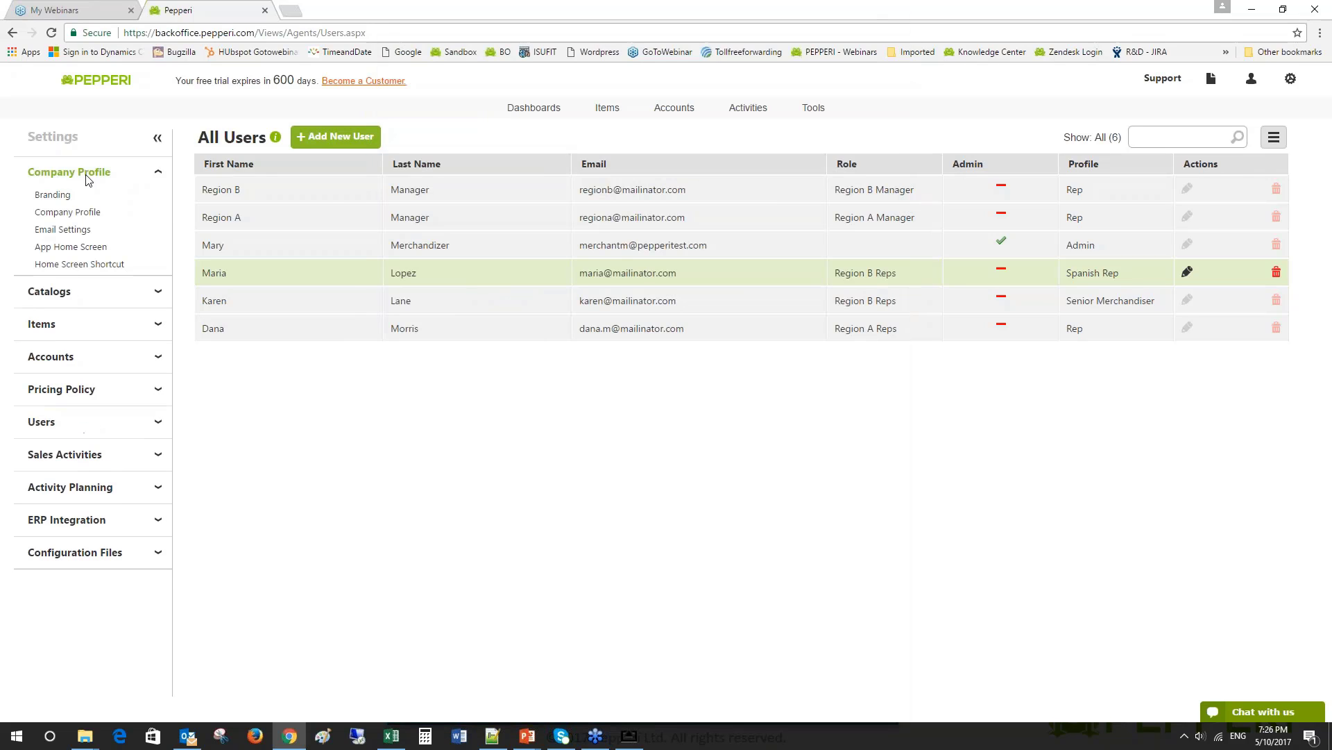
left_click(82, 248)
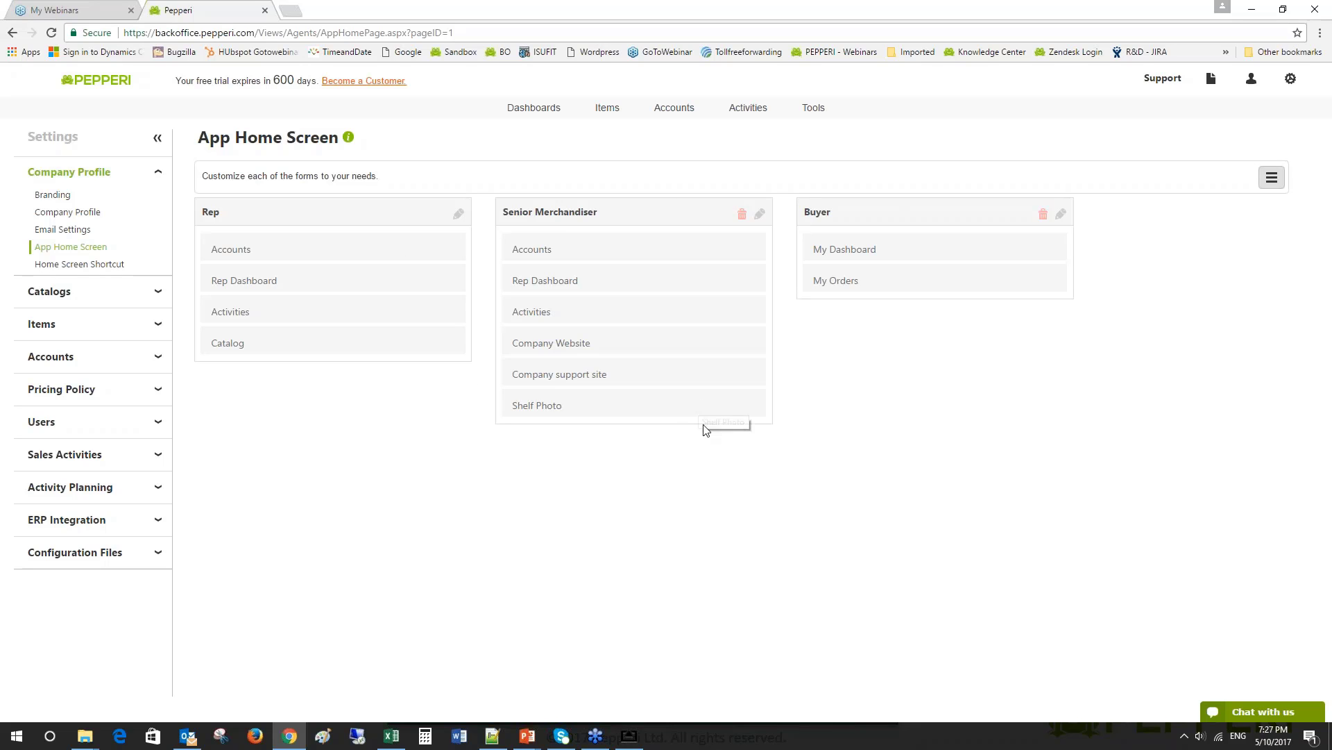
left_click(637, 743)
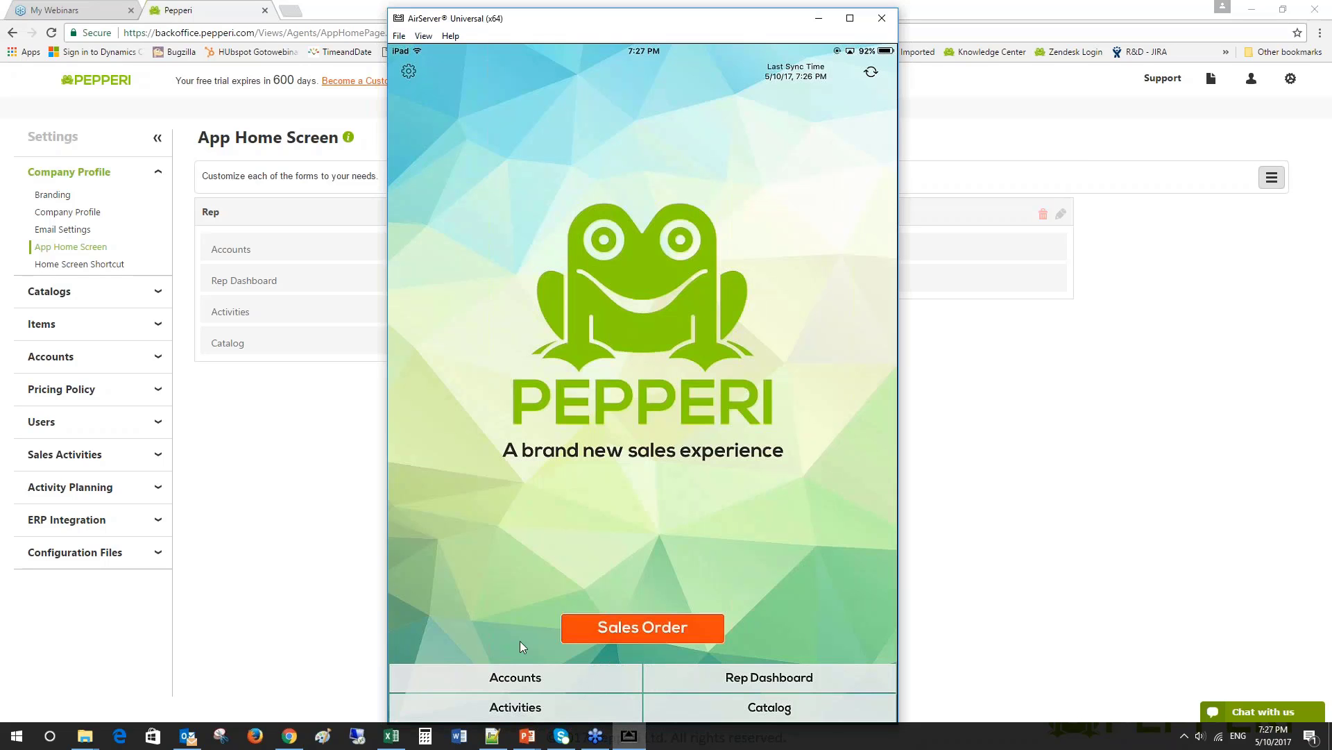
left_click(302, 476)
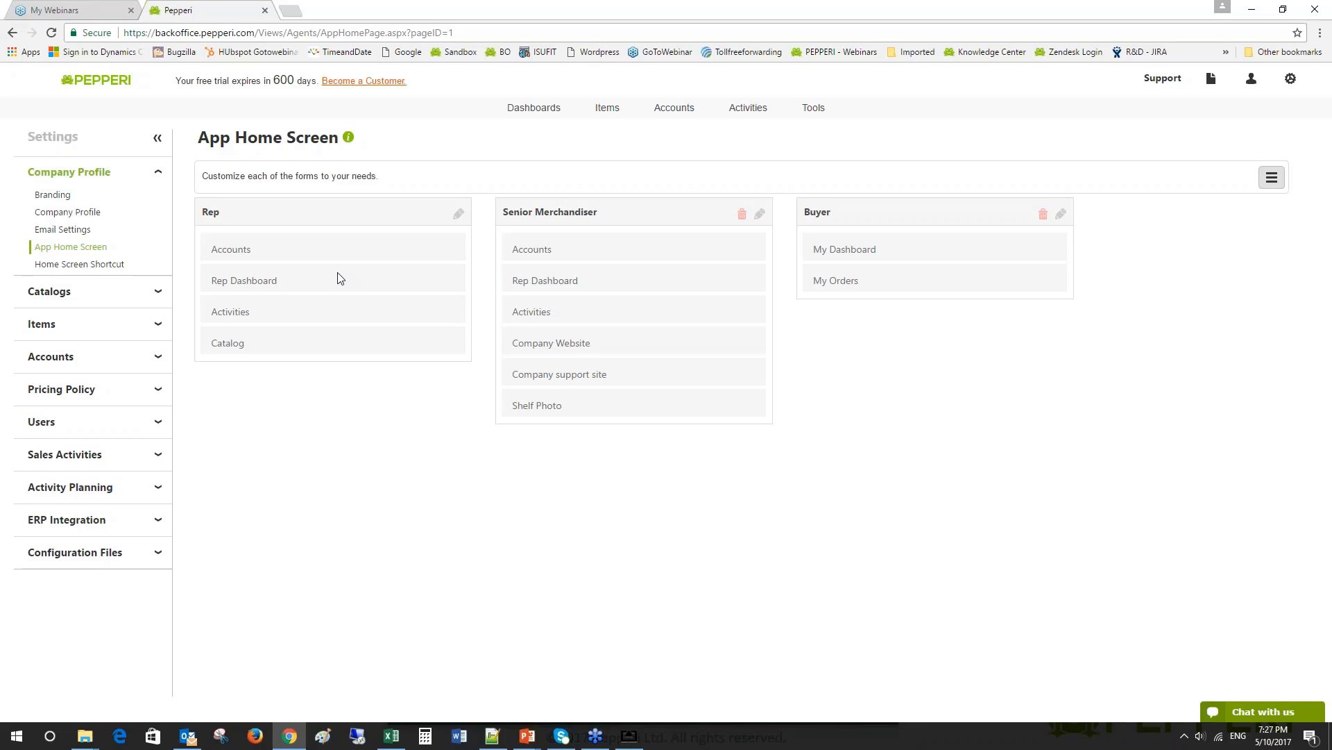
left_click(1271, 178)
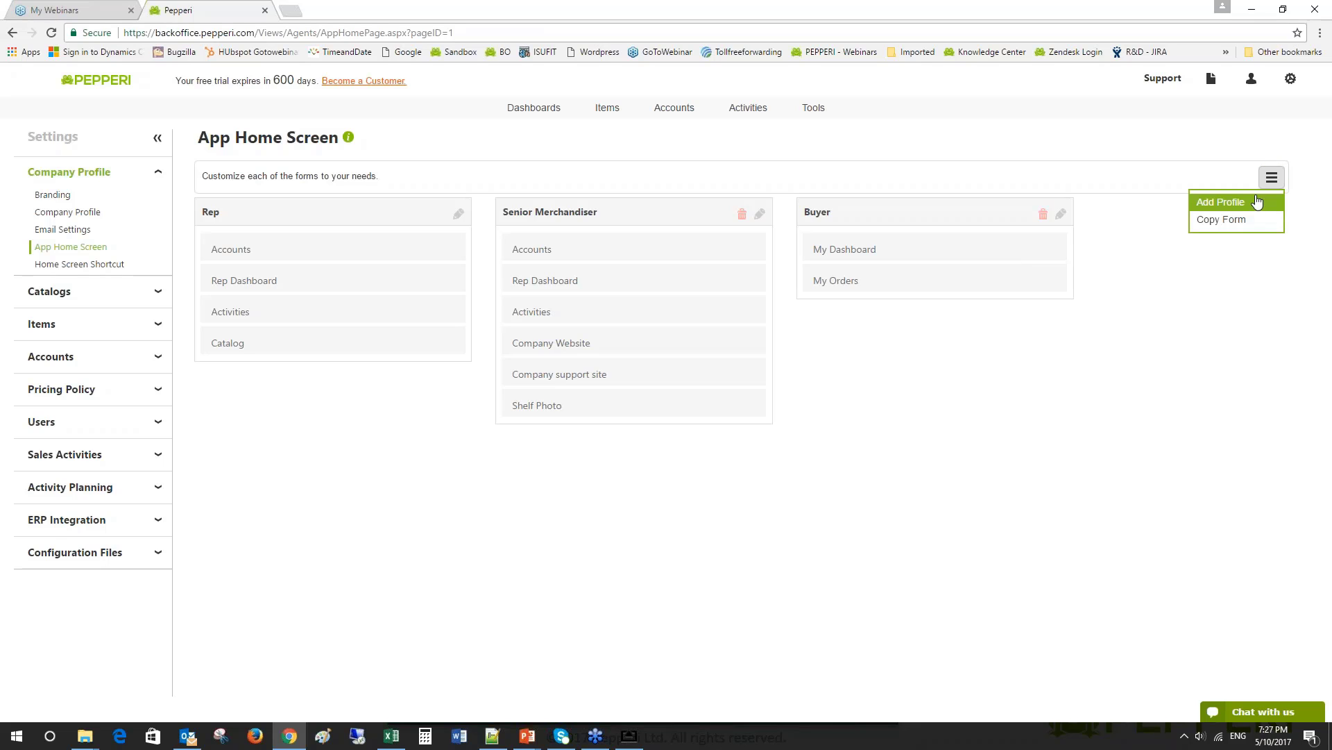
left_click(1258, 201)
left_click(610, 398)
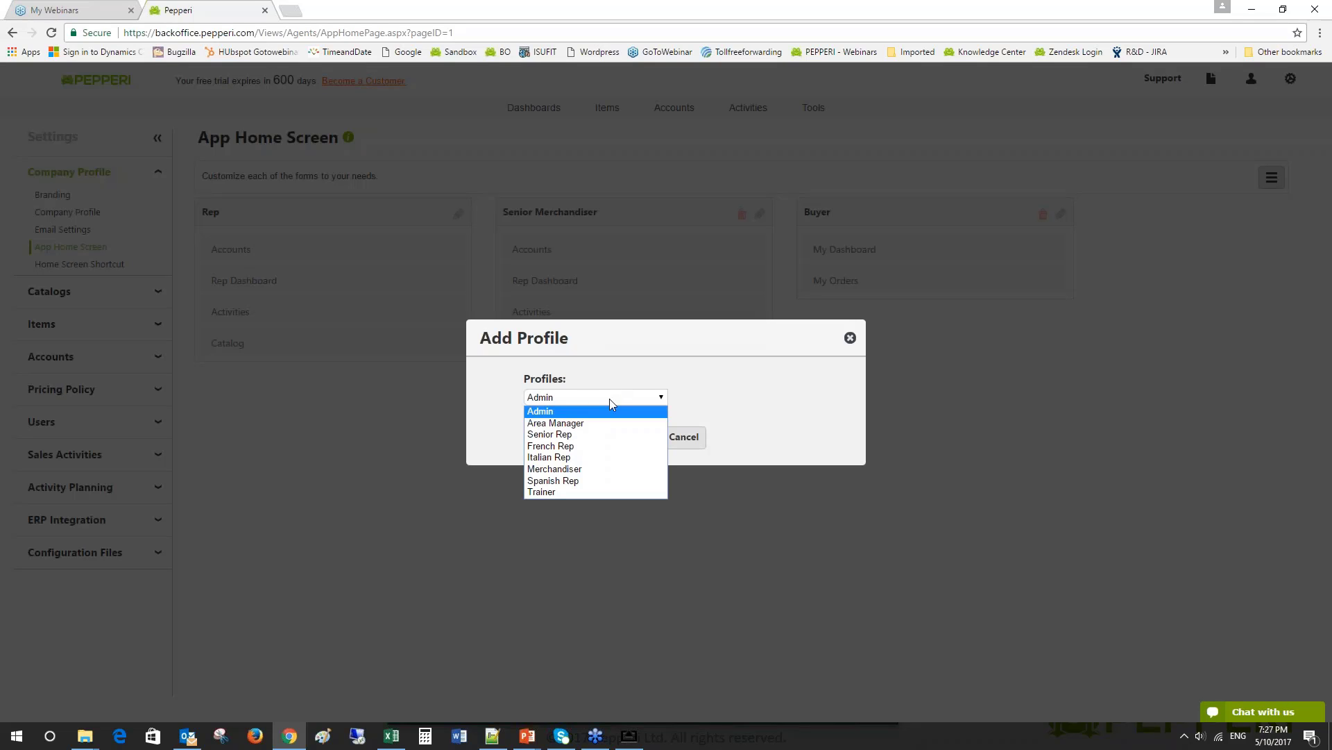
left_click(589, 492)
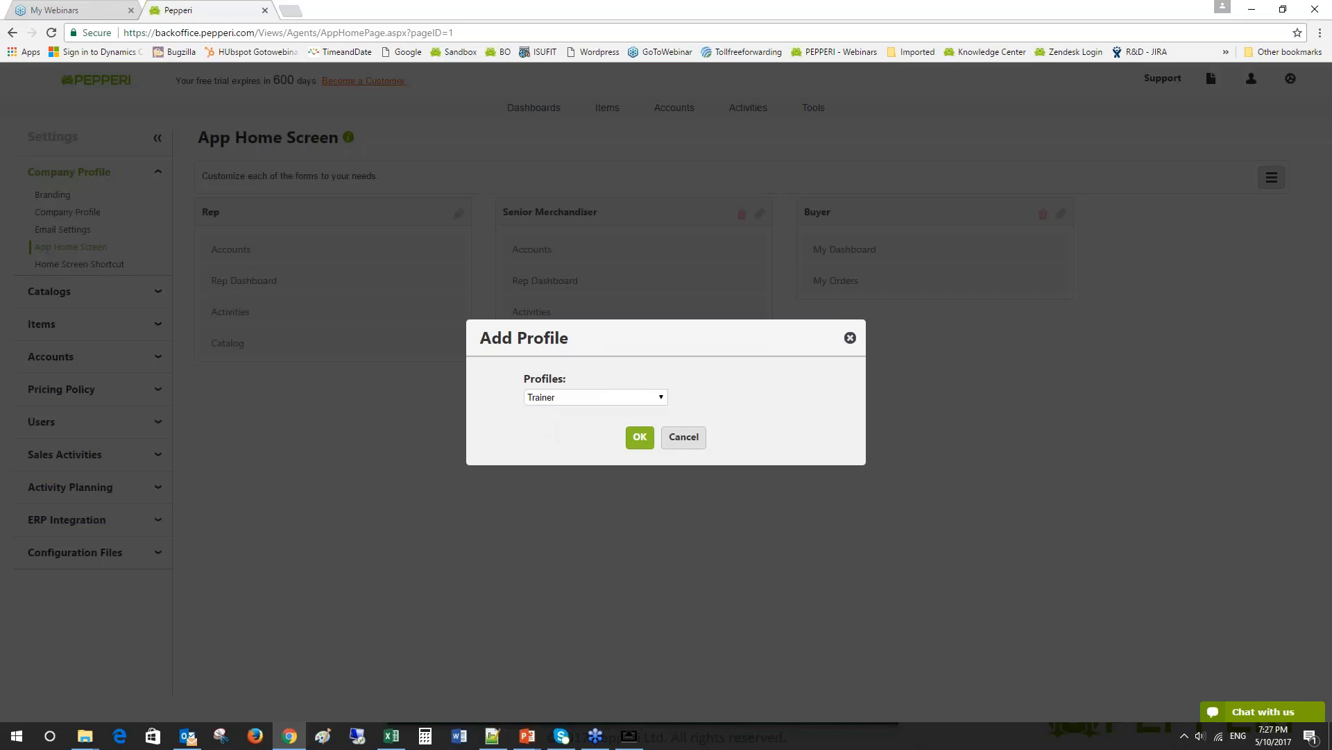
left_click(684, 437)
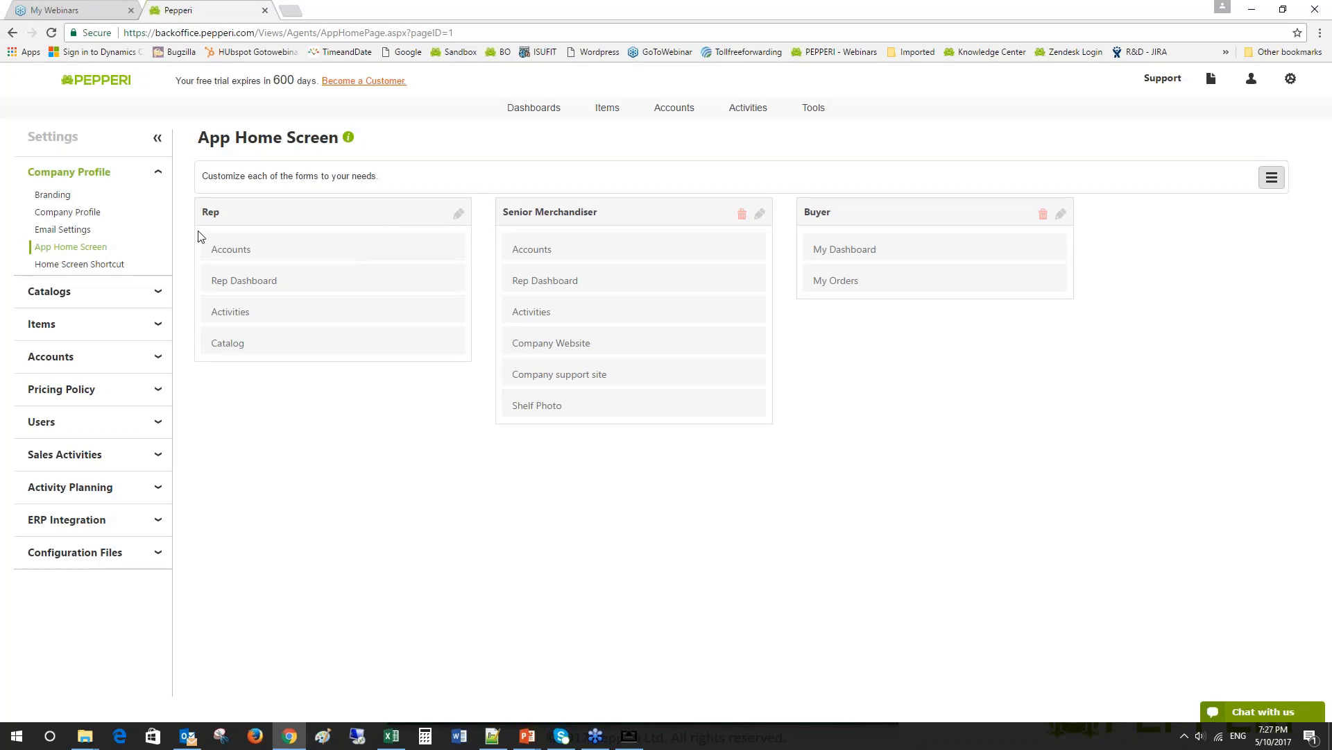
- Open the Sales Order transaction type for editing and expand its Order Center Views layouts
left_click(629, 736)
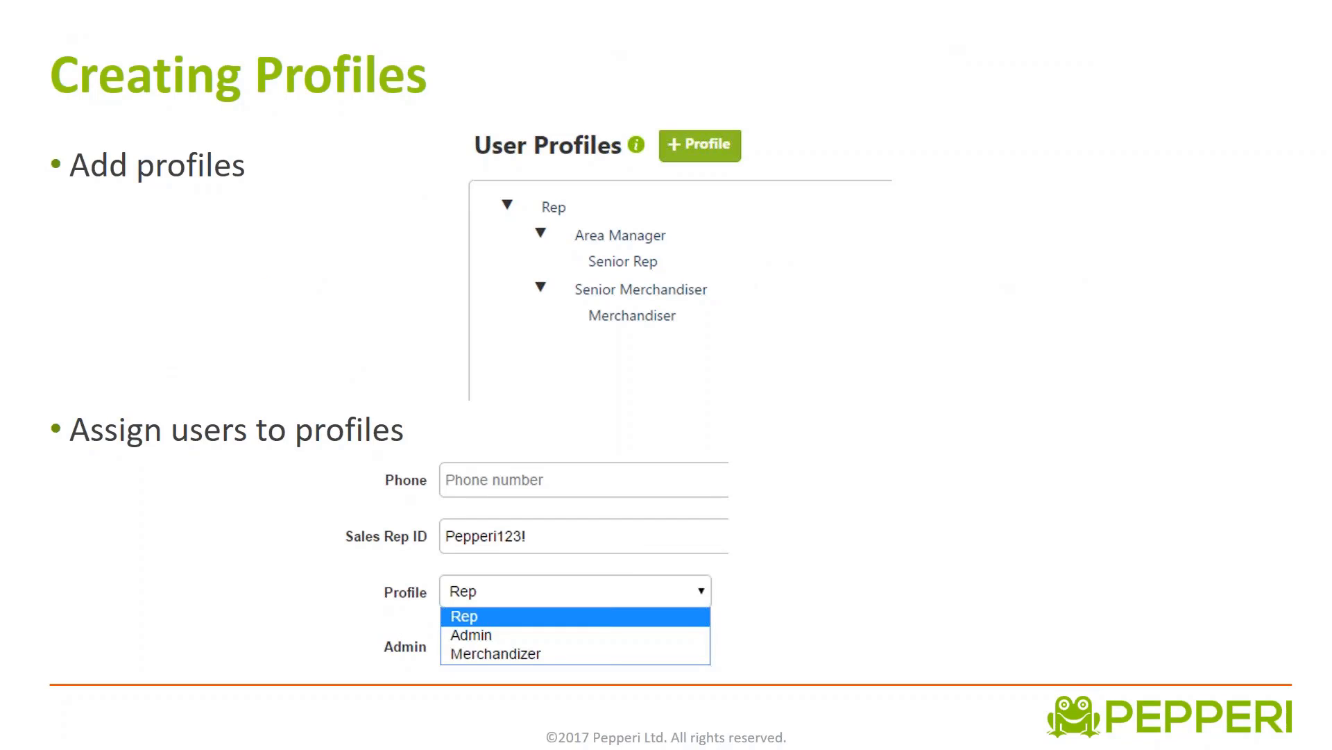
key("alt+Tab")
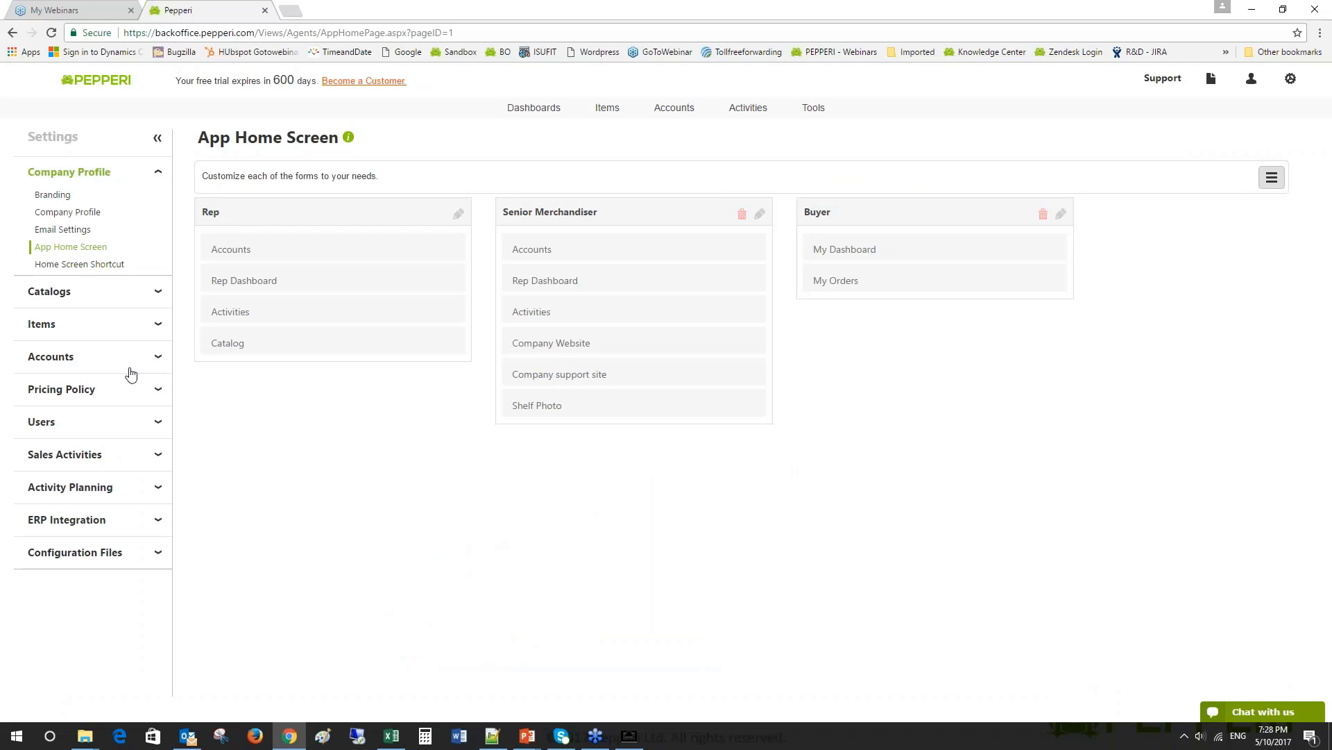
left_click(115, 452)
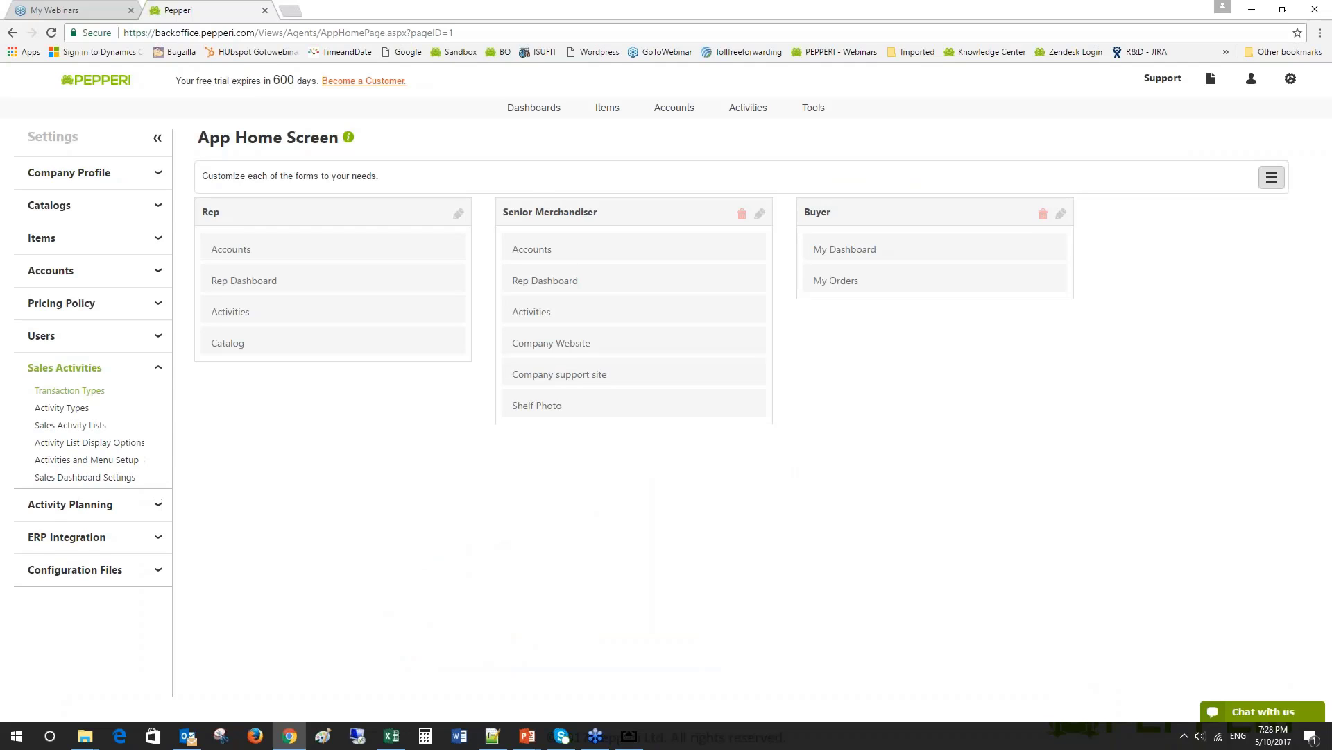
left_click(79, 391)
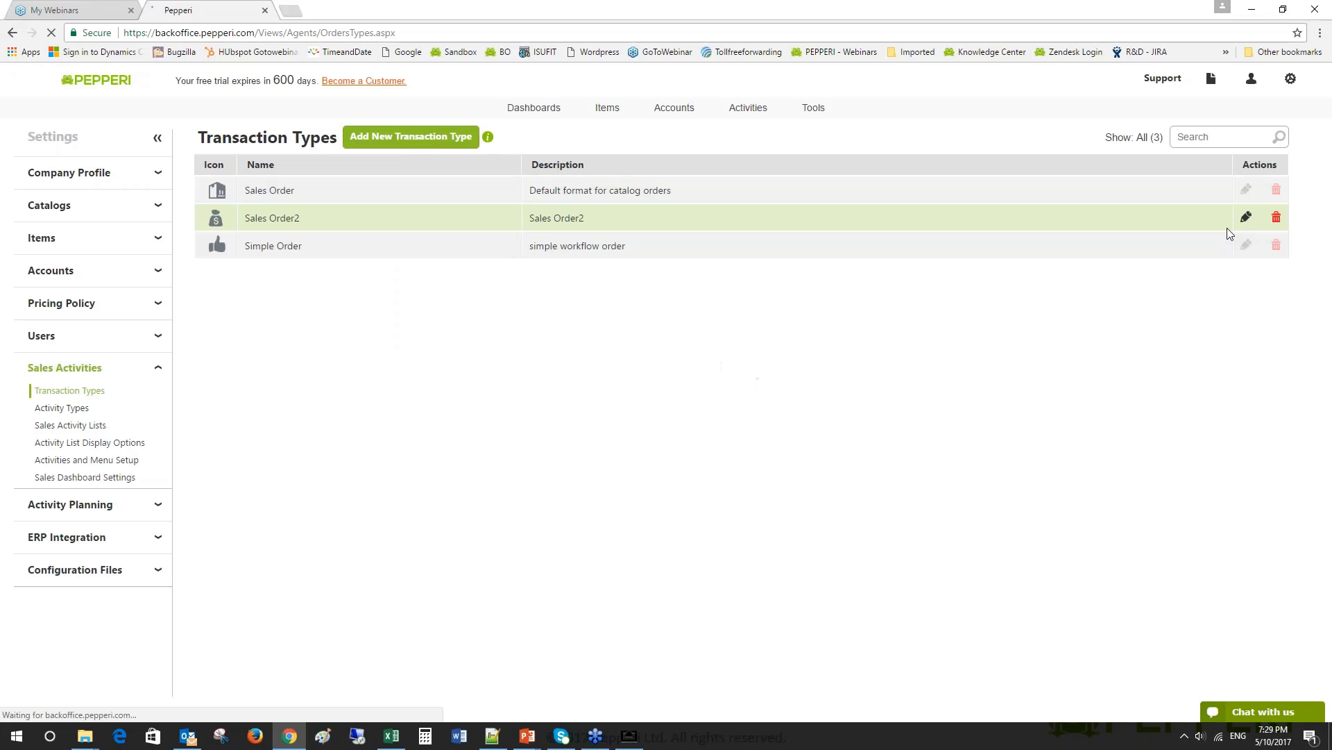
left_click(1247, 191)
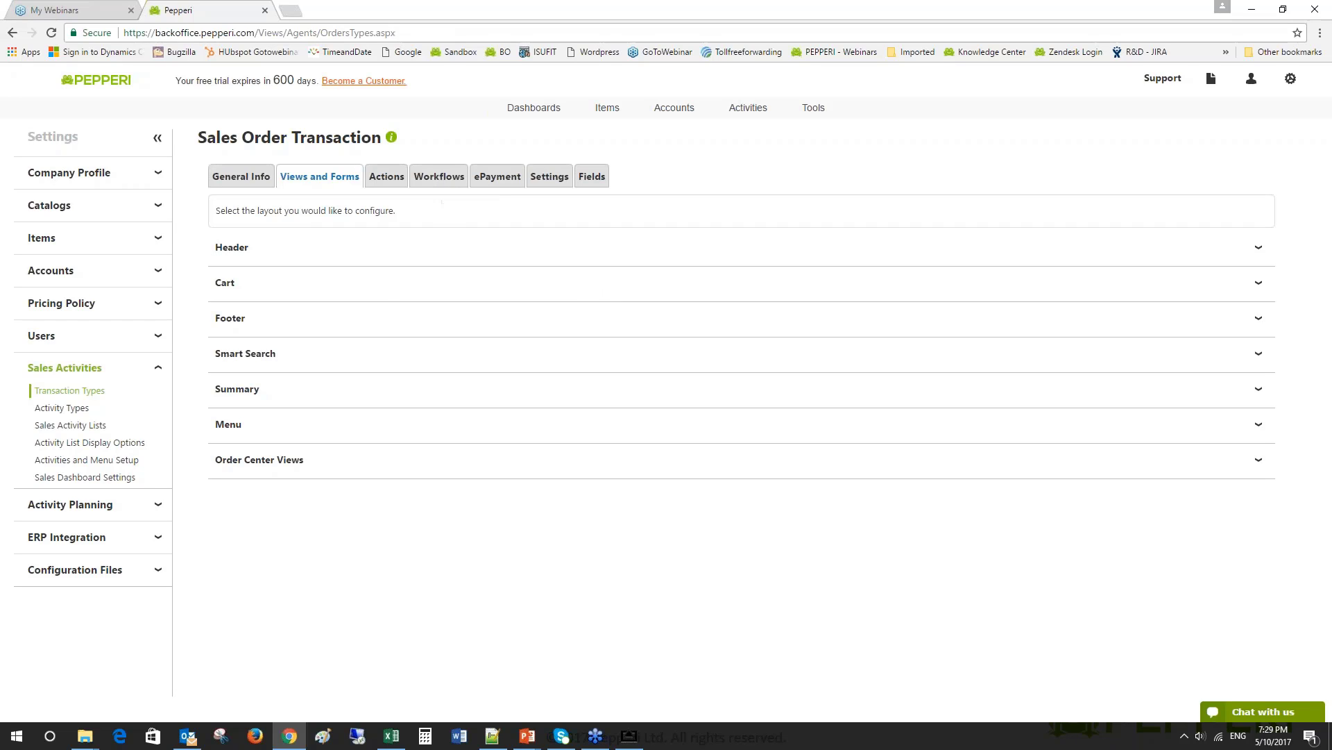
left_click(303, 459)
scroll(303, 459, "down", 2)
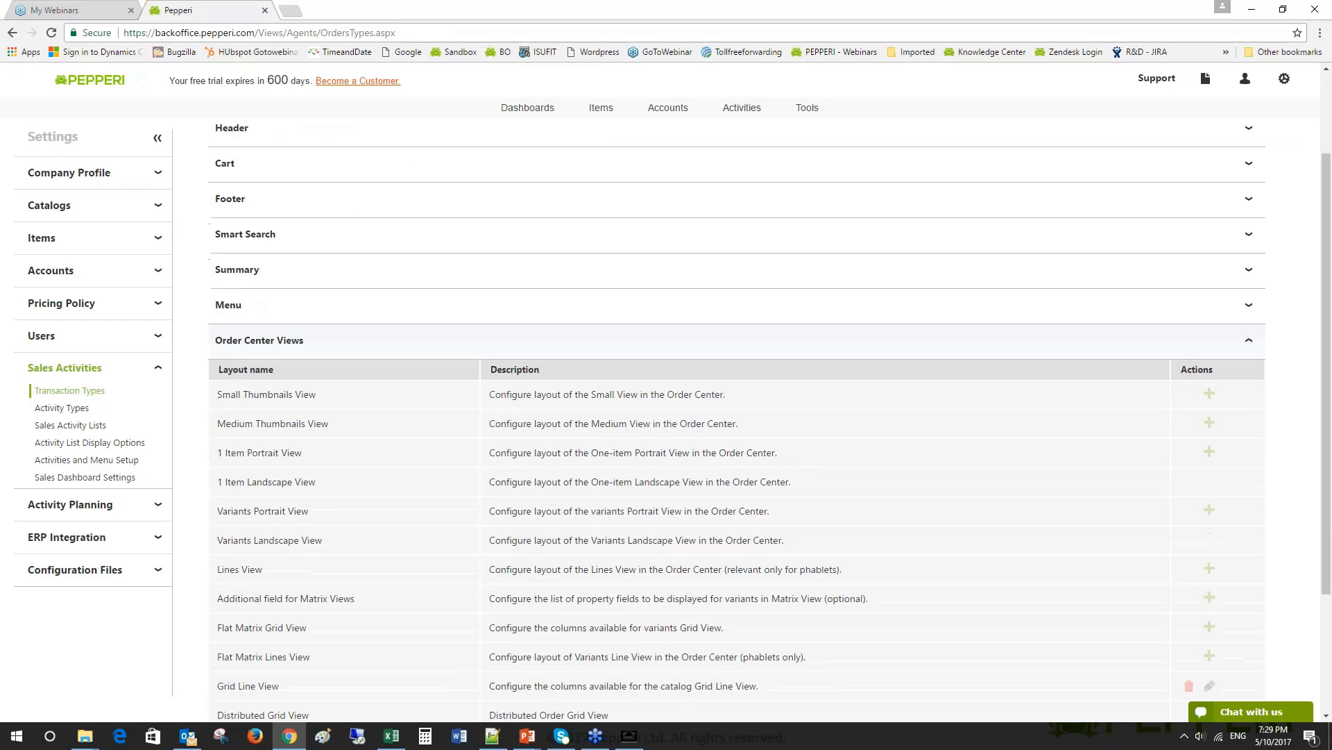
scroll(298, 402, "down", 3)
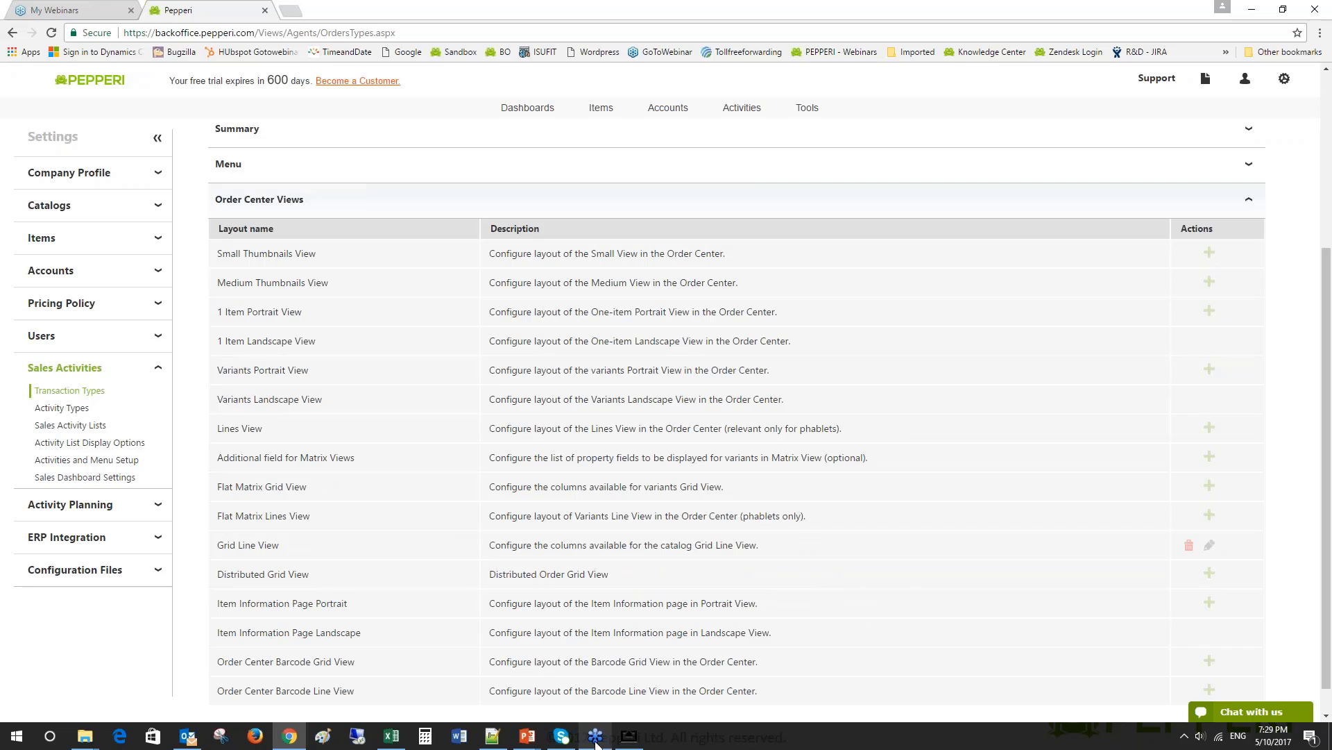
- Open the Grid Line View layout settings of the Sales Order transaction
left_click(629, 736)
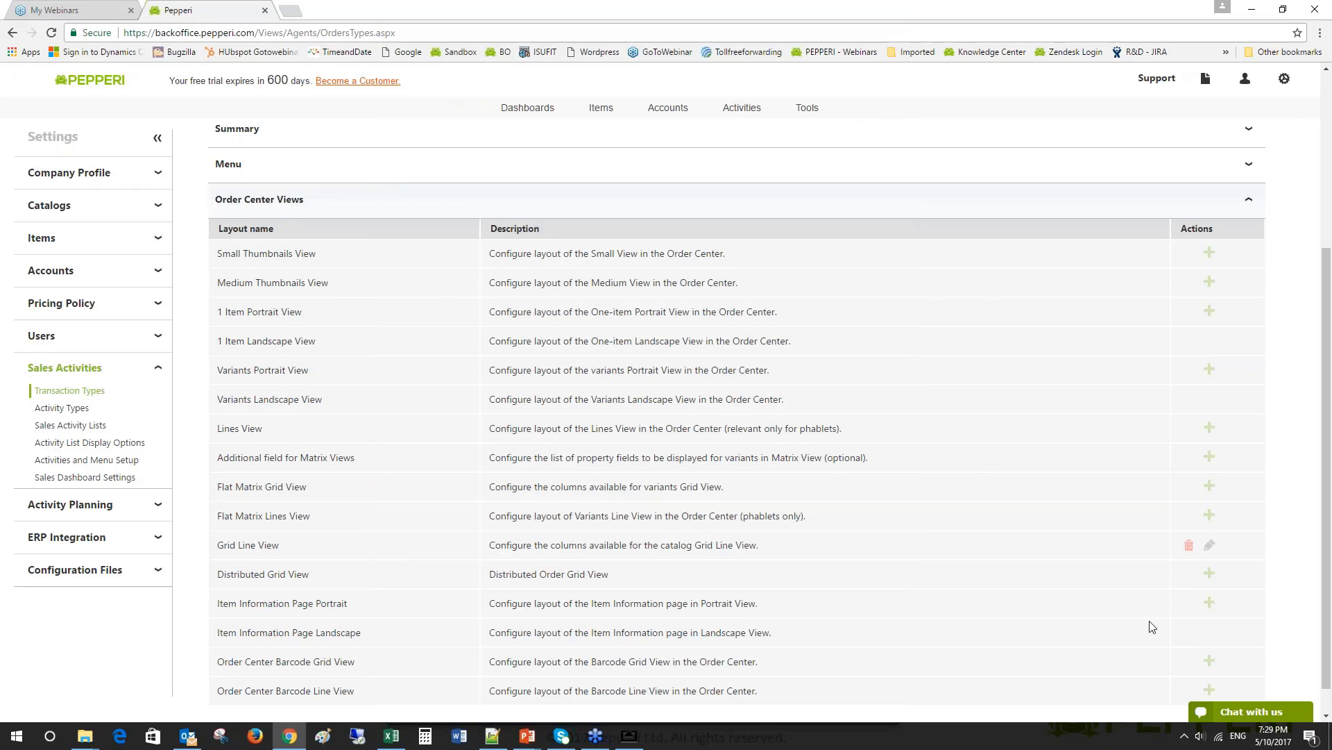
scroll(1211, 583, "down", 1)
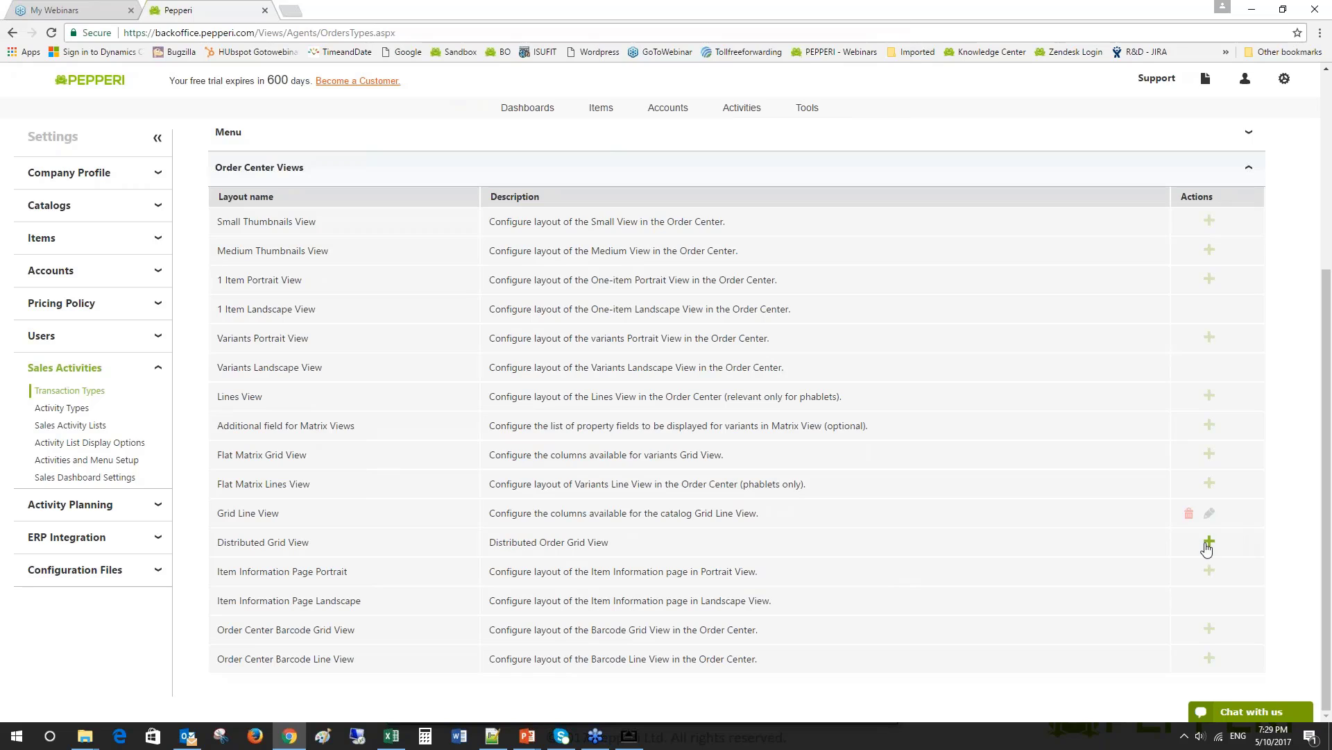
left_click(1210, 512)
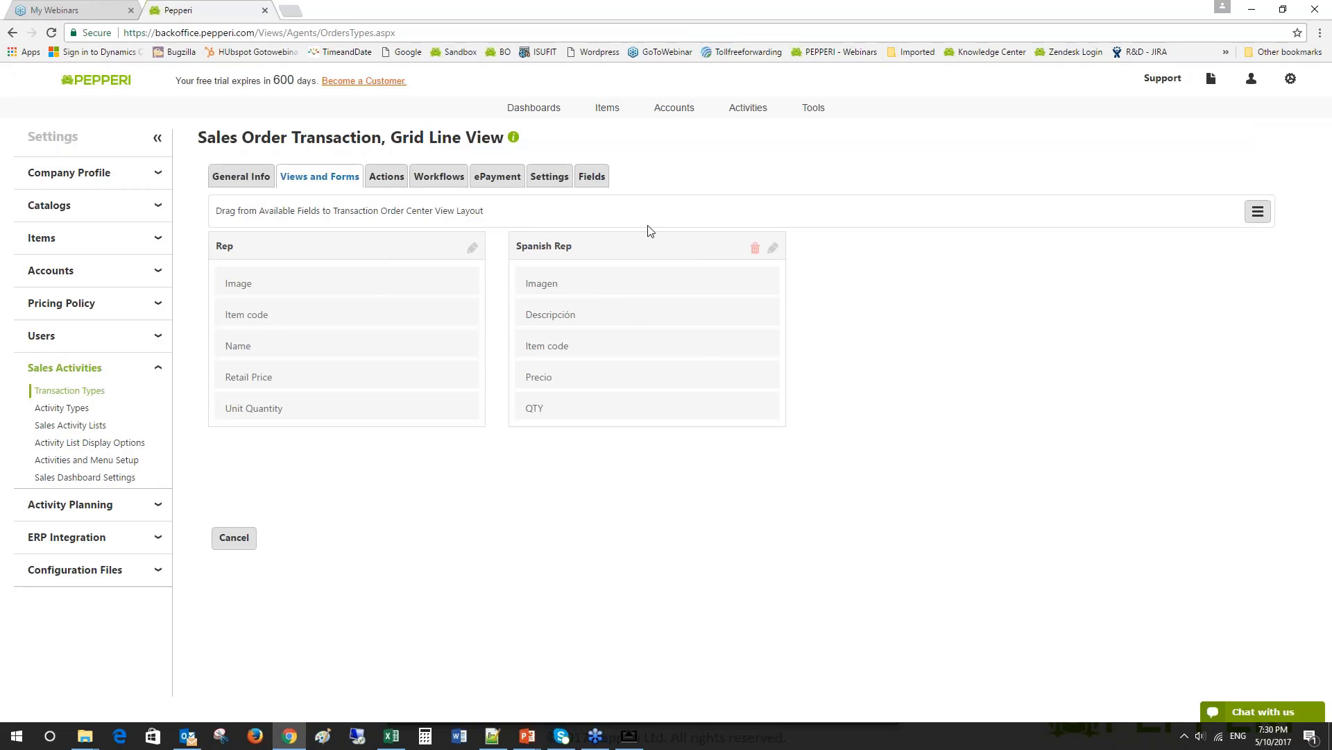
- Add the Senior Rep profile to the Sales Order Grid Line View layouts
left_click(1258, 211)
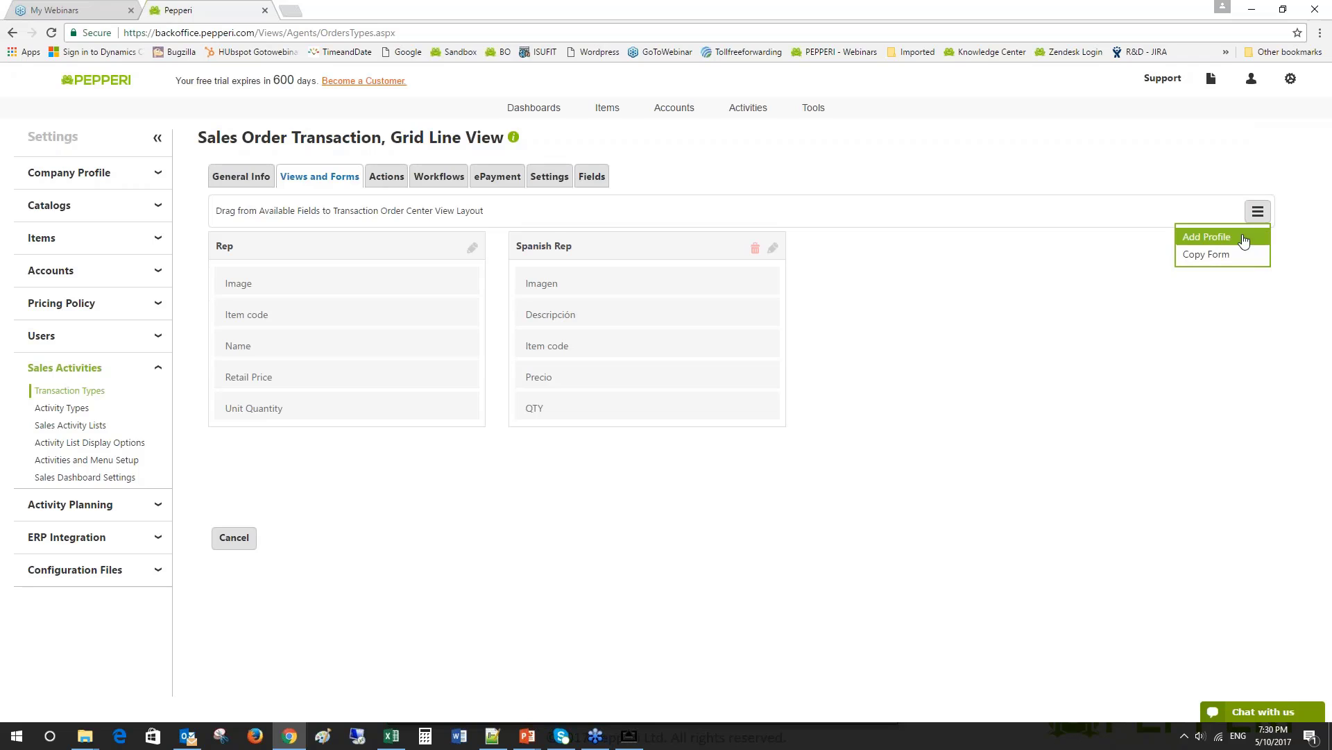
left_click(1221, 235)
left_click(618, 397)
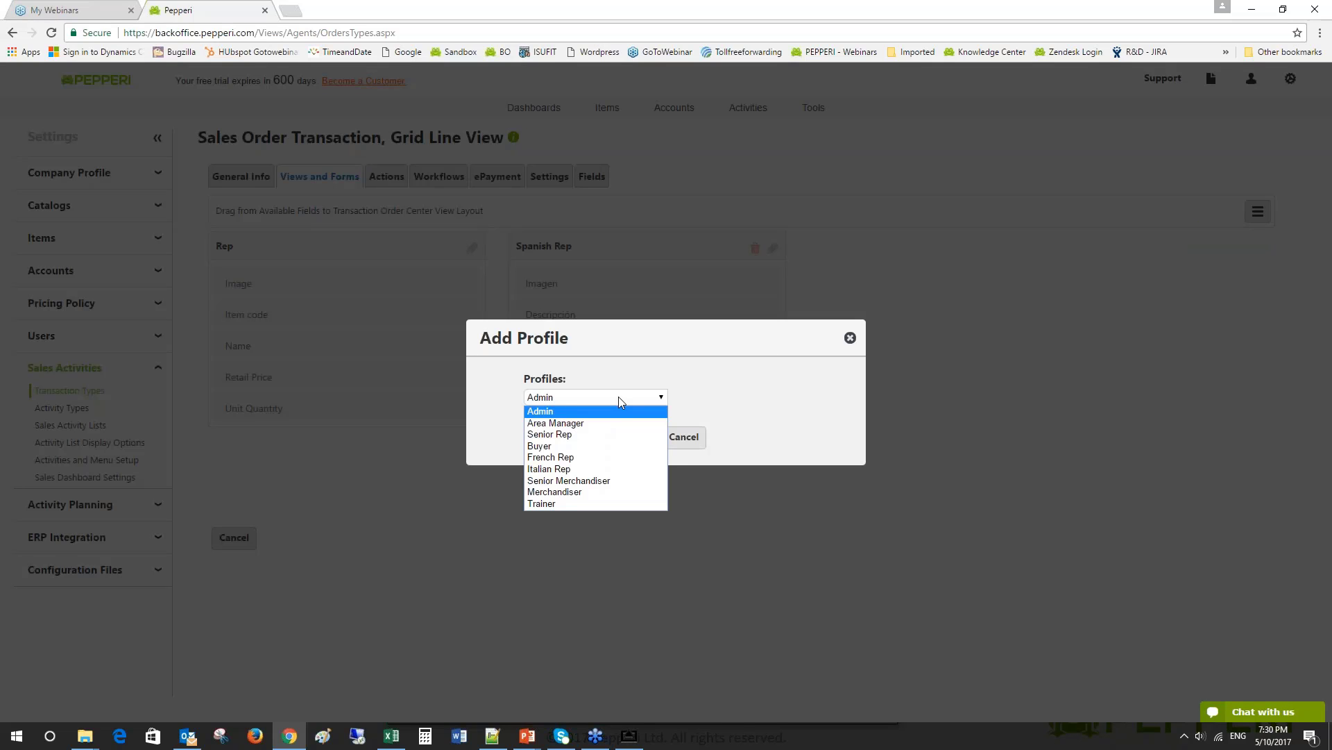
left_click(605, 434)
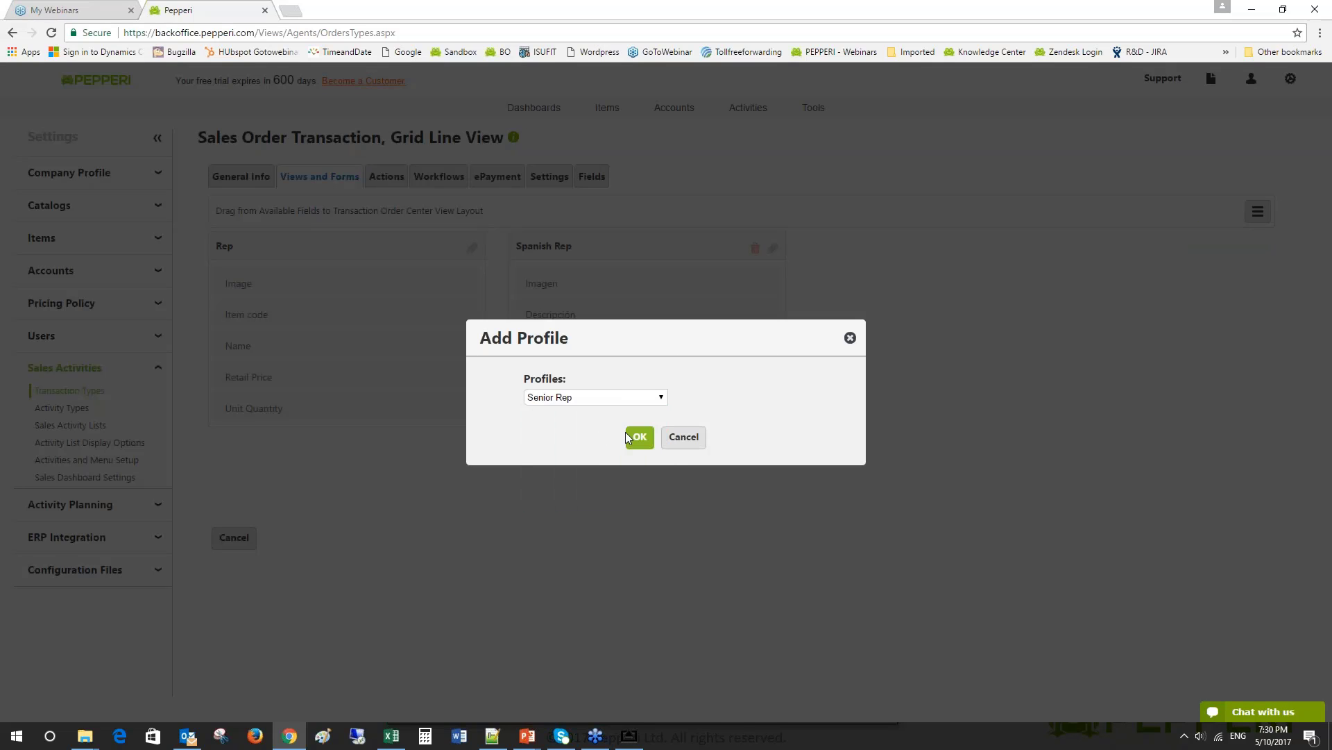
left_click(637, 441)
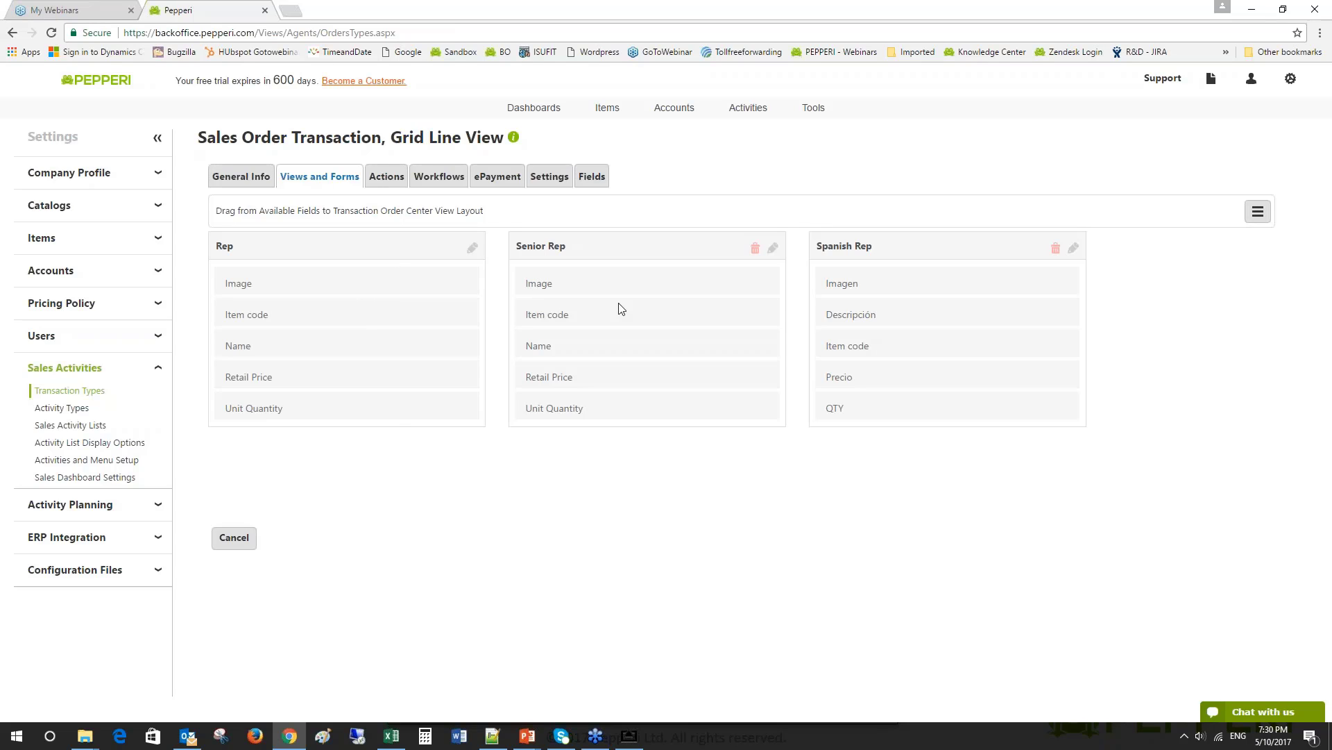
- Open the Senior Rep Grid Line View for editing and compare its columns with the Sales Order grid in the AirServer iPad mirror
left_click(773, 248)
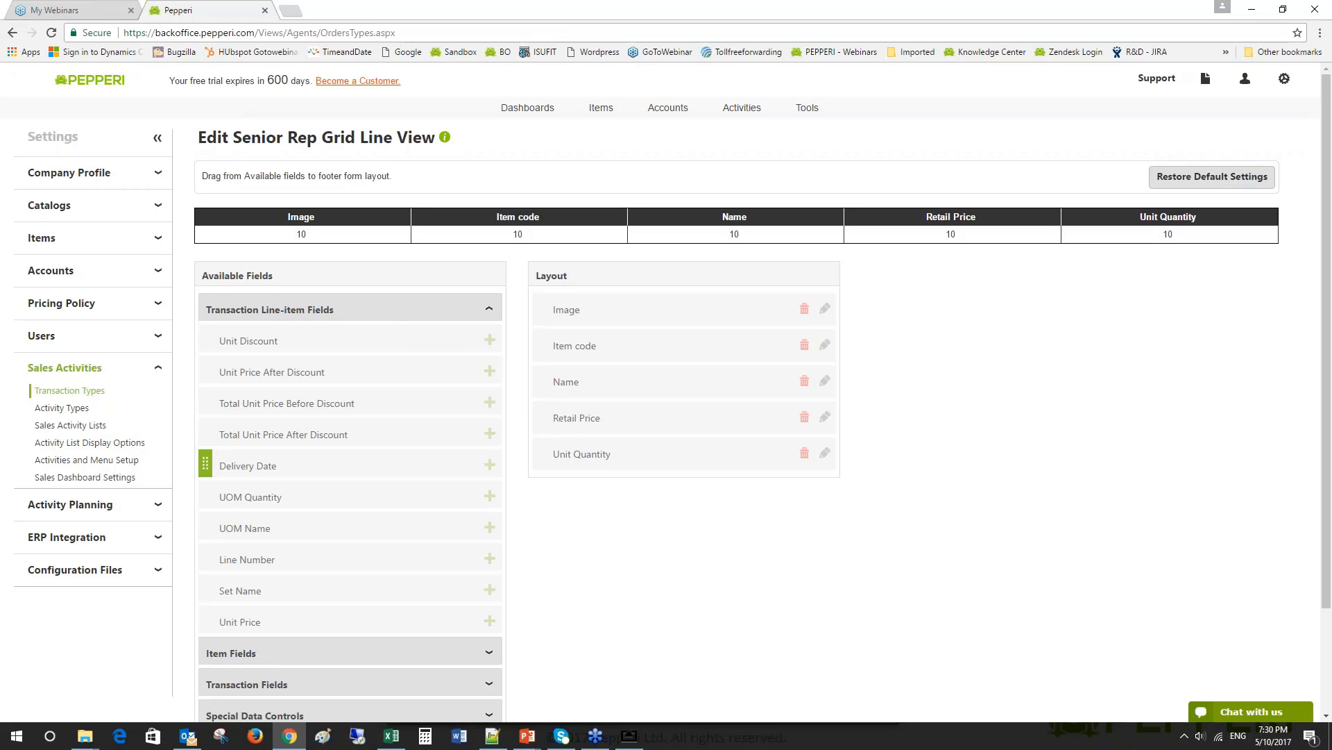
left_click(629, 736)
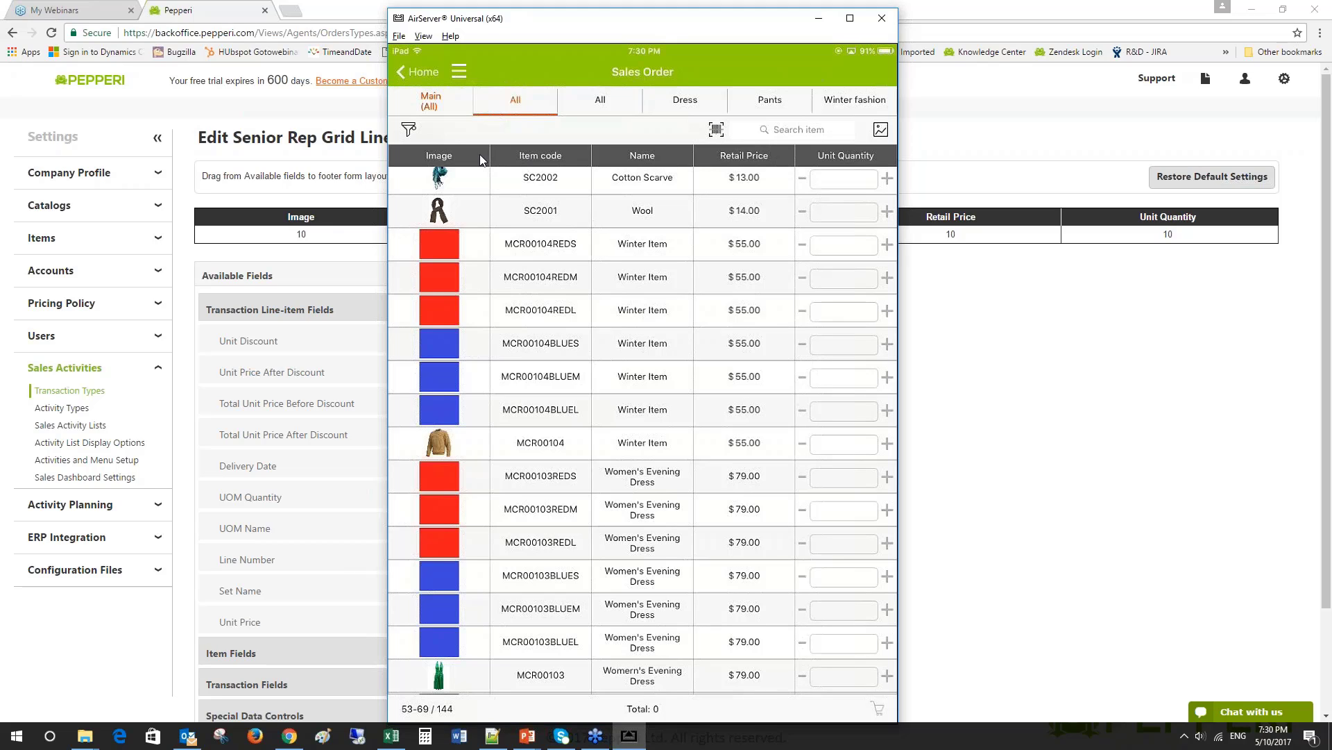
- Return to the Pepperi back office and open the Activity List Display Options under Sales Activities
left_click(1212, 490)
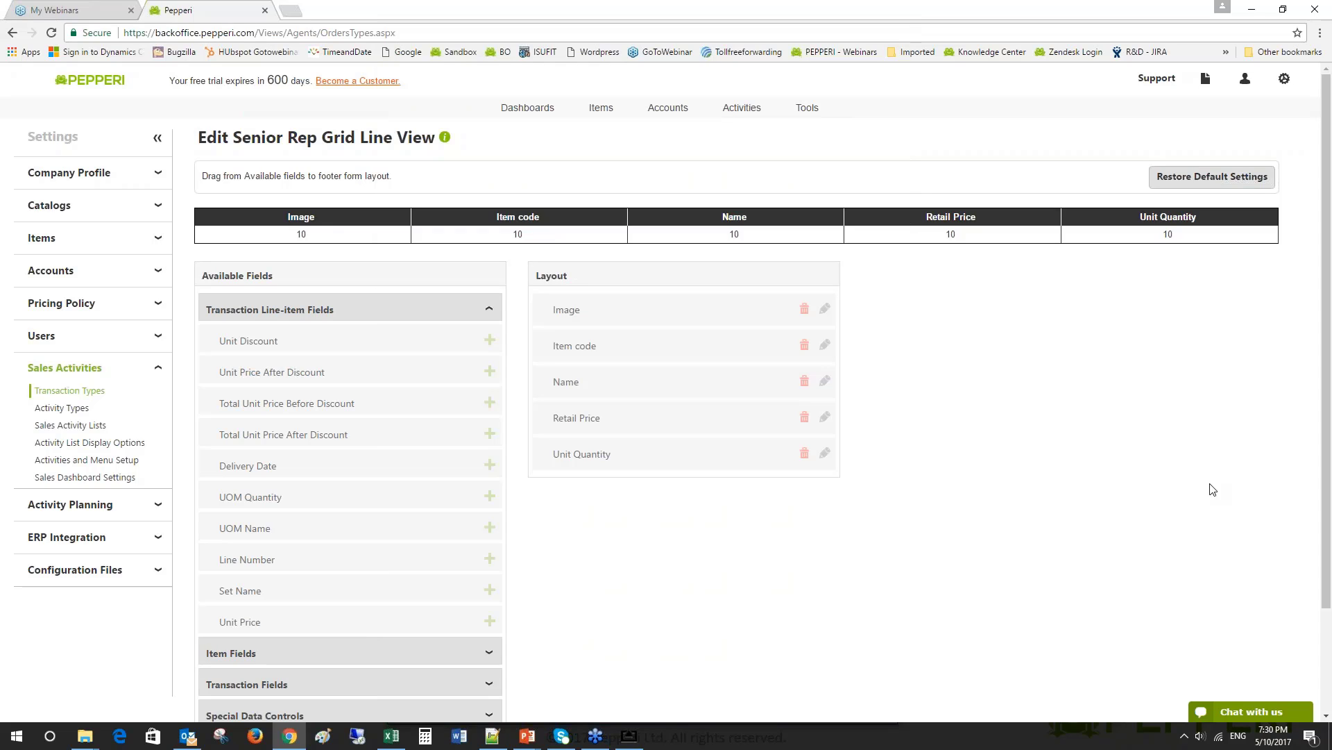
left_click(77, 278)
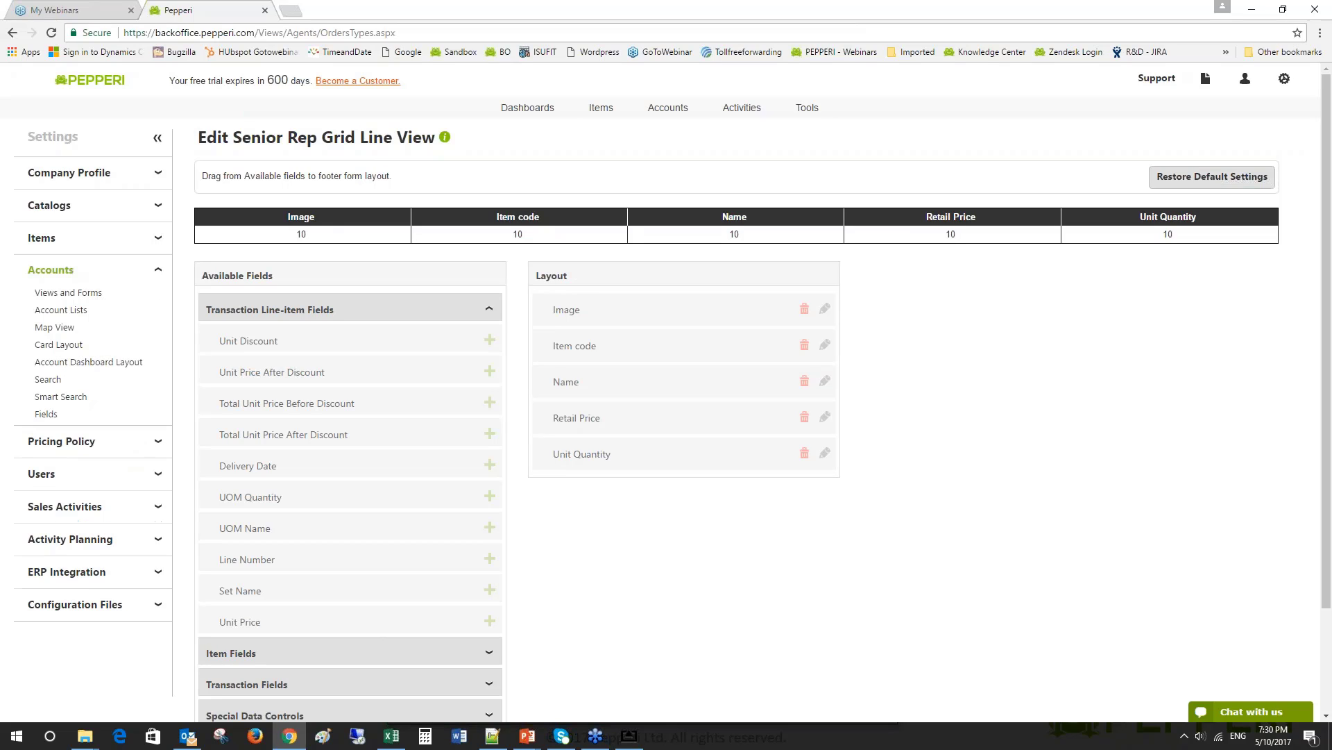
left_click(104, 506)
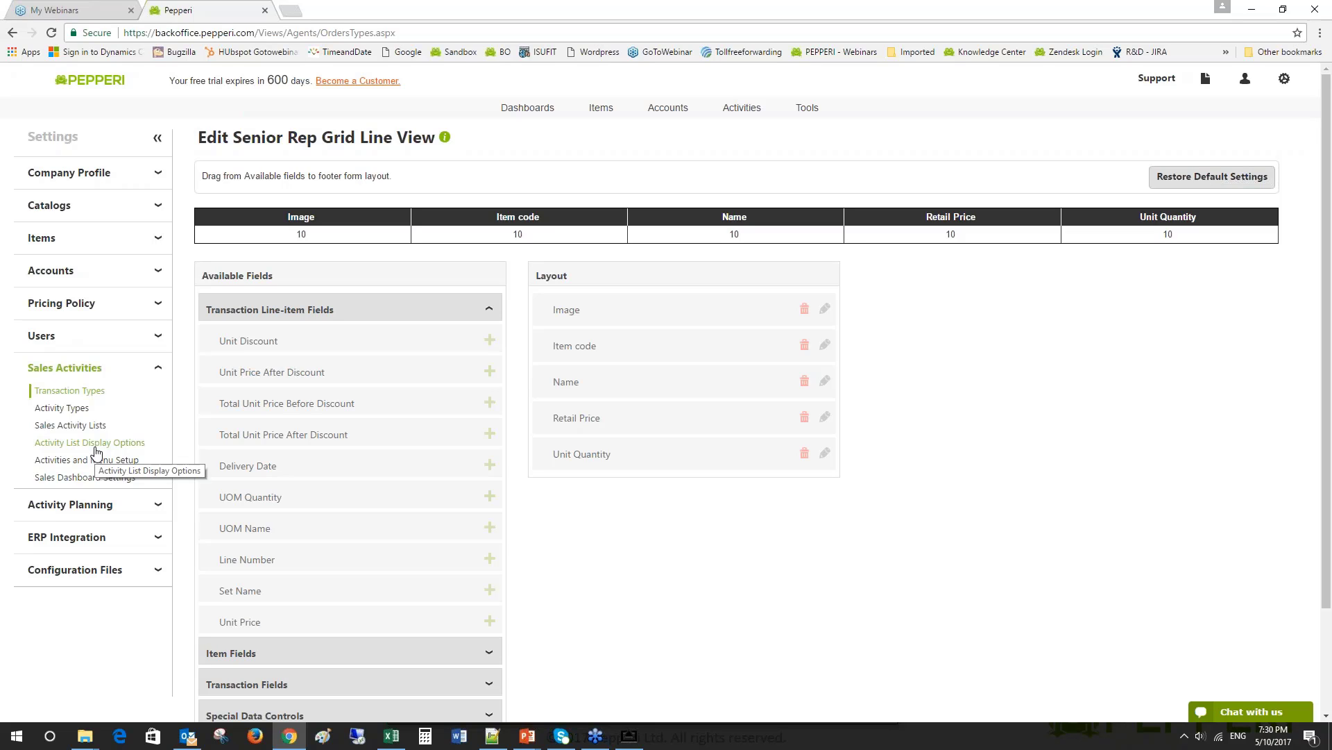
left_click(96, 448)
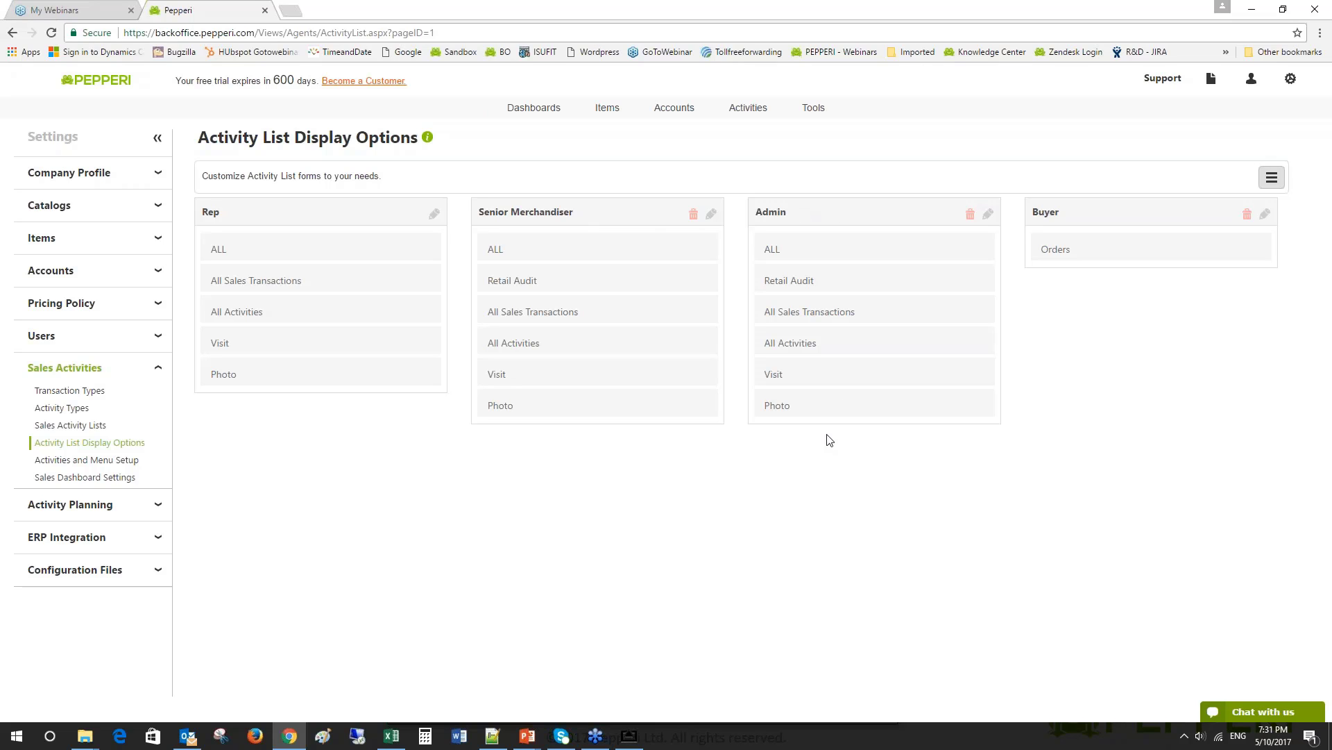
- Compare the Activity List views in the AirServer iPad mirror with the Rep profile's Activity List Display Options layout
key("alt+Tab")
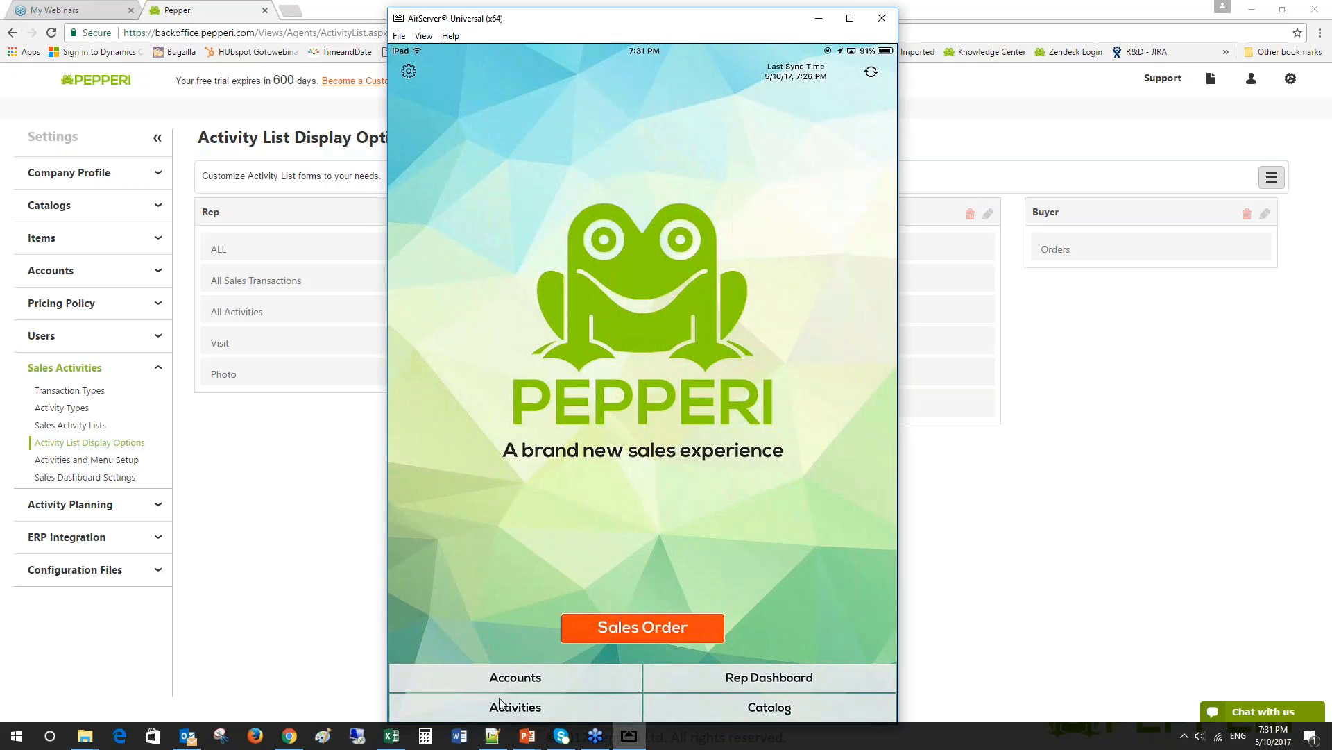
left_click(541, 711)
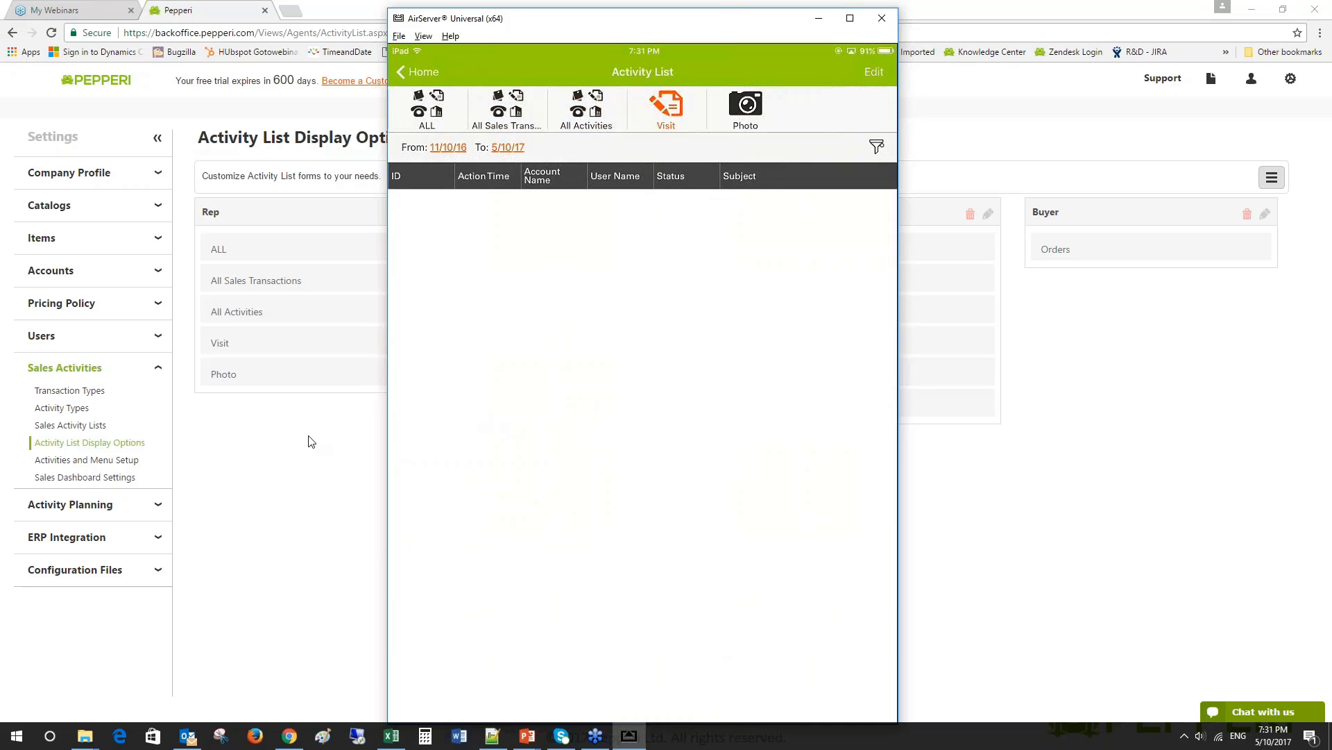
left_click(312, 442)
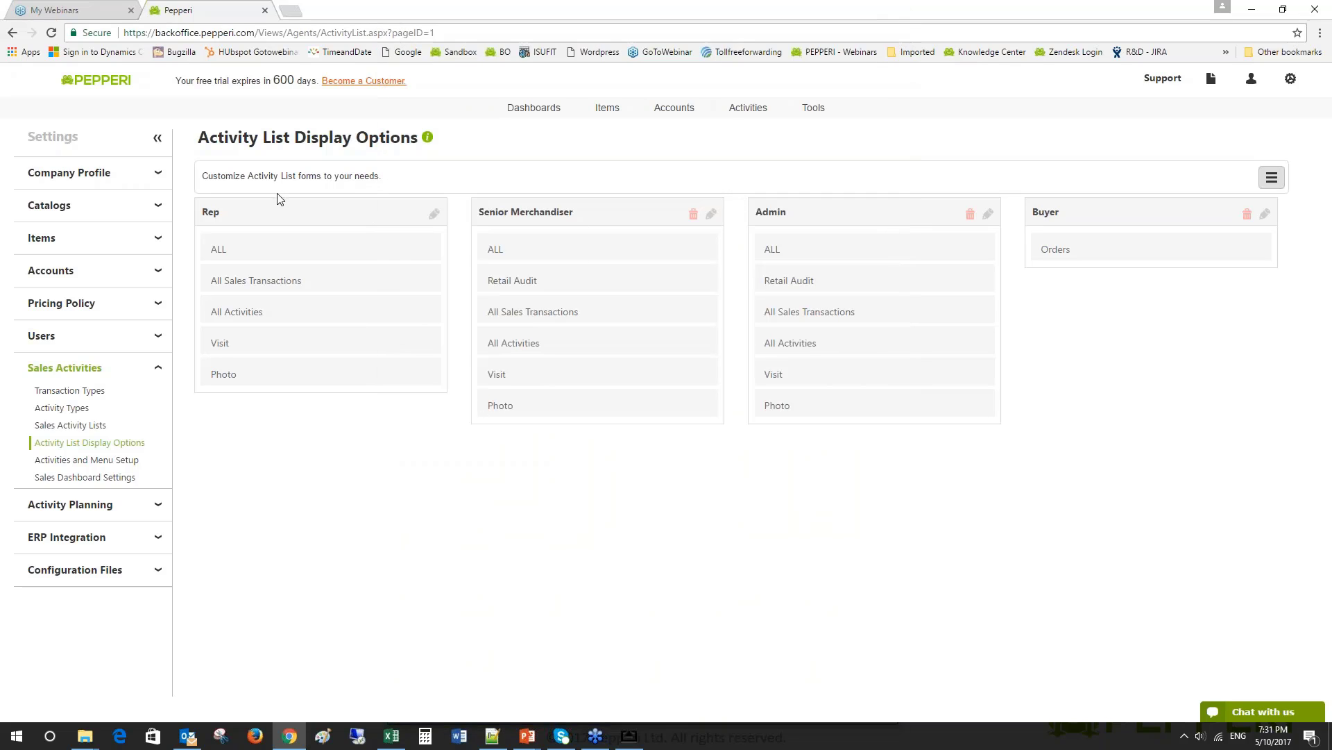
left_click_drag(199, 137, 362, 135)
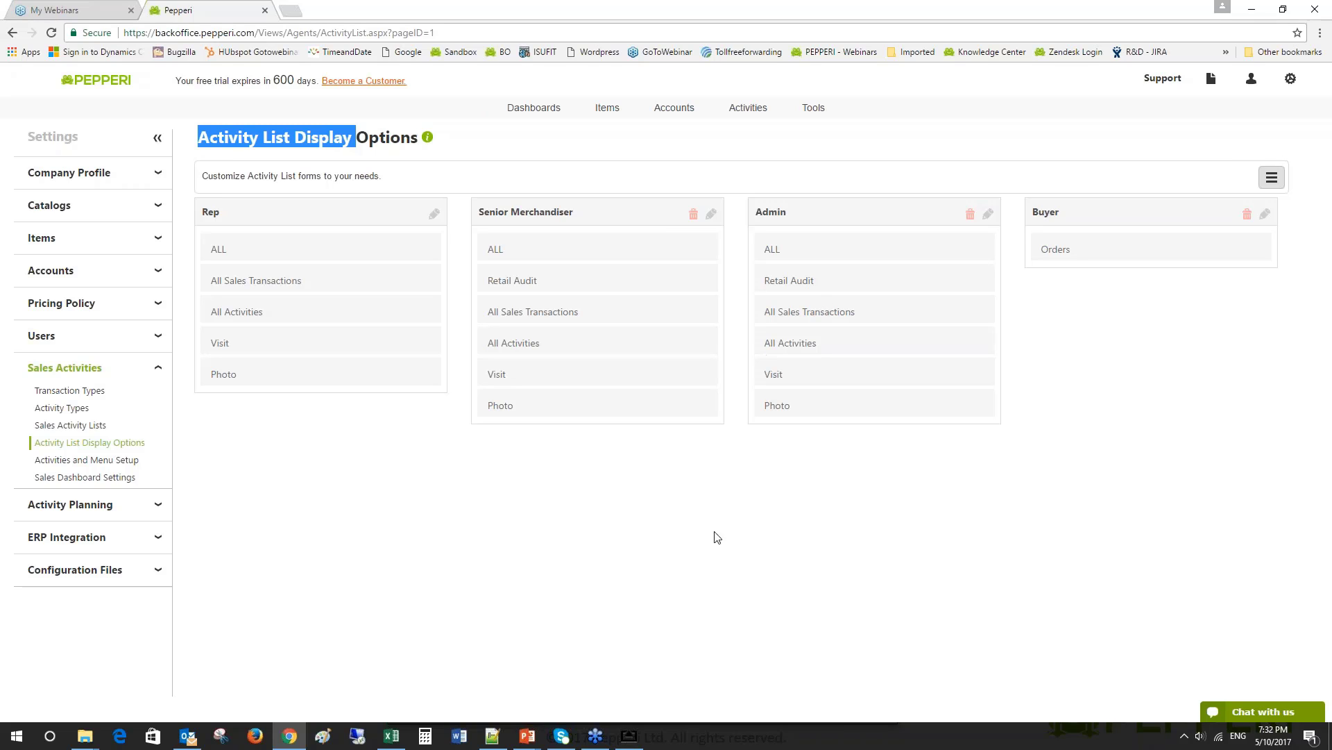
- Switch to the PowerPoint slide show and show the slide on displaying properties and custom fields in multiple languages per profile
left_click(540, 740)
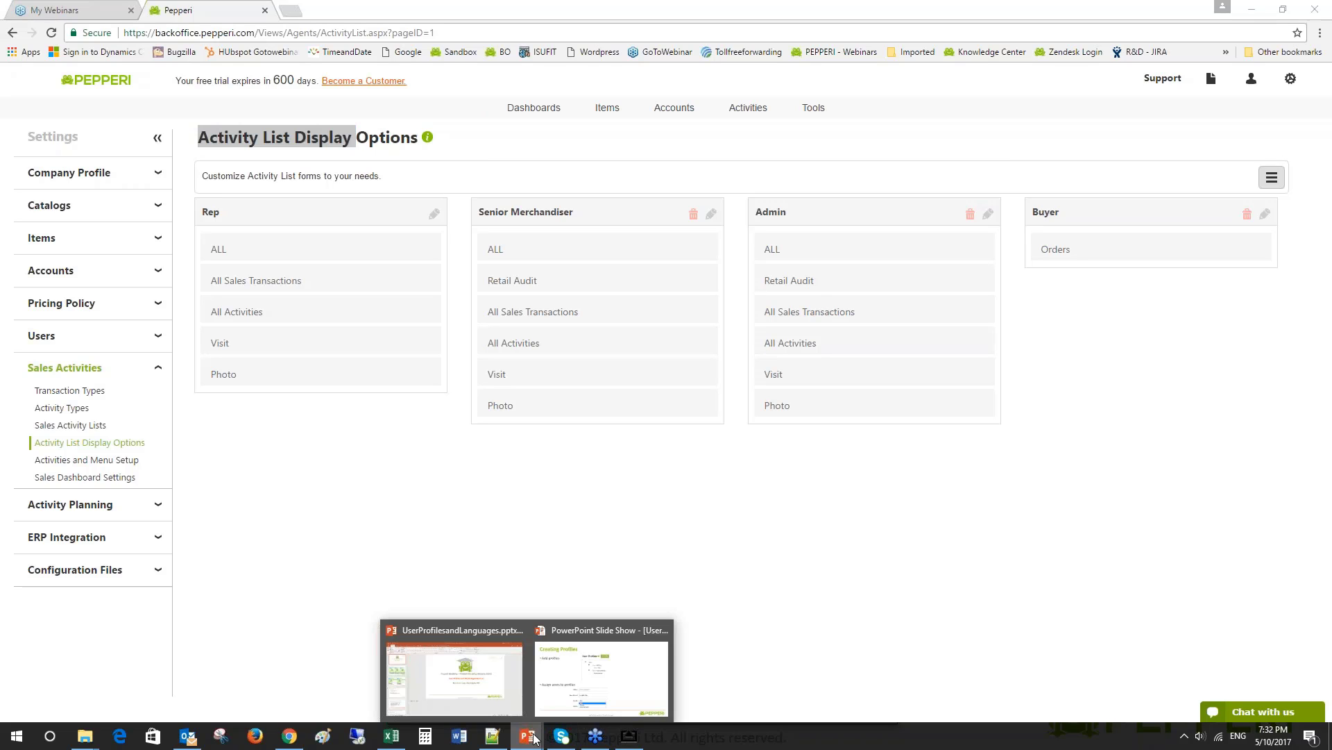
left_click(595, 666)
left_click(815, 584)
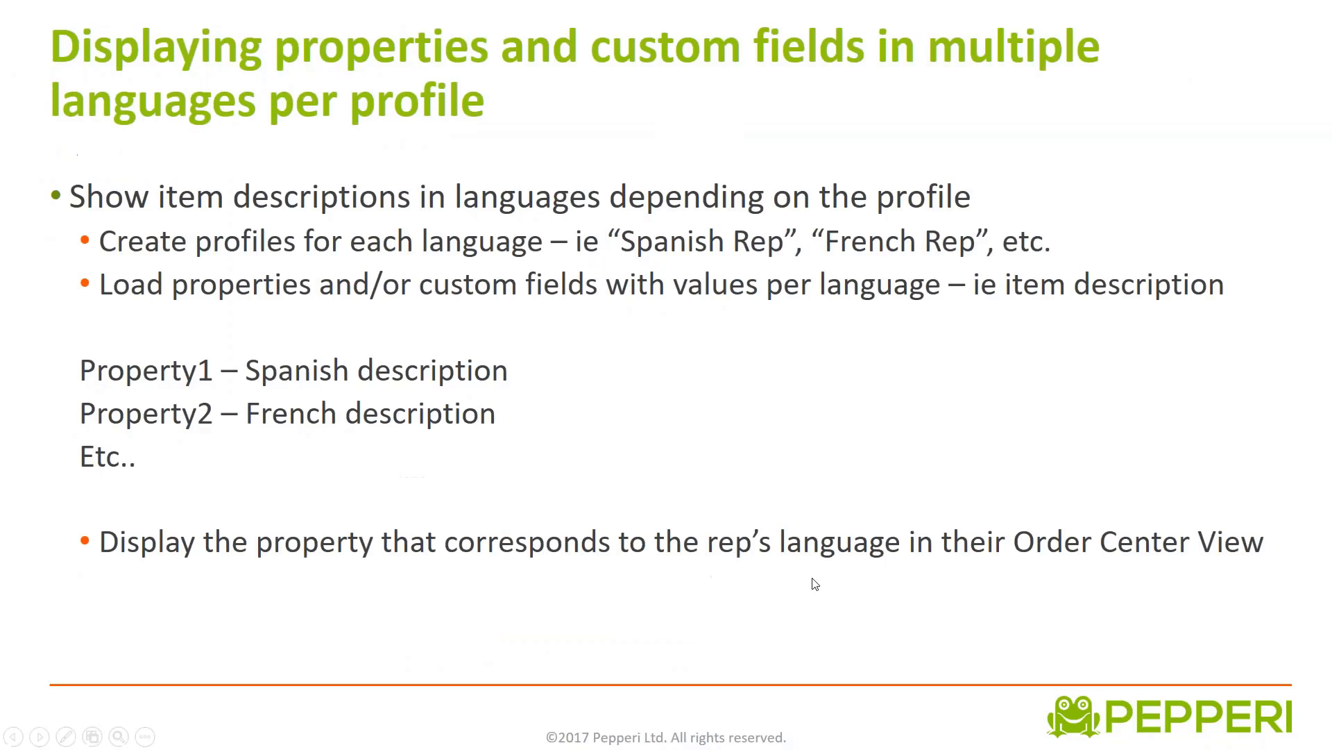
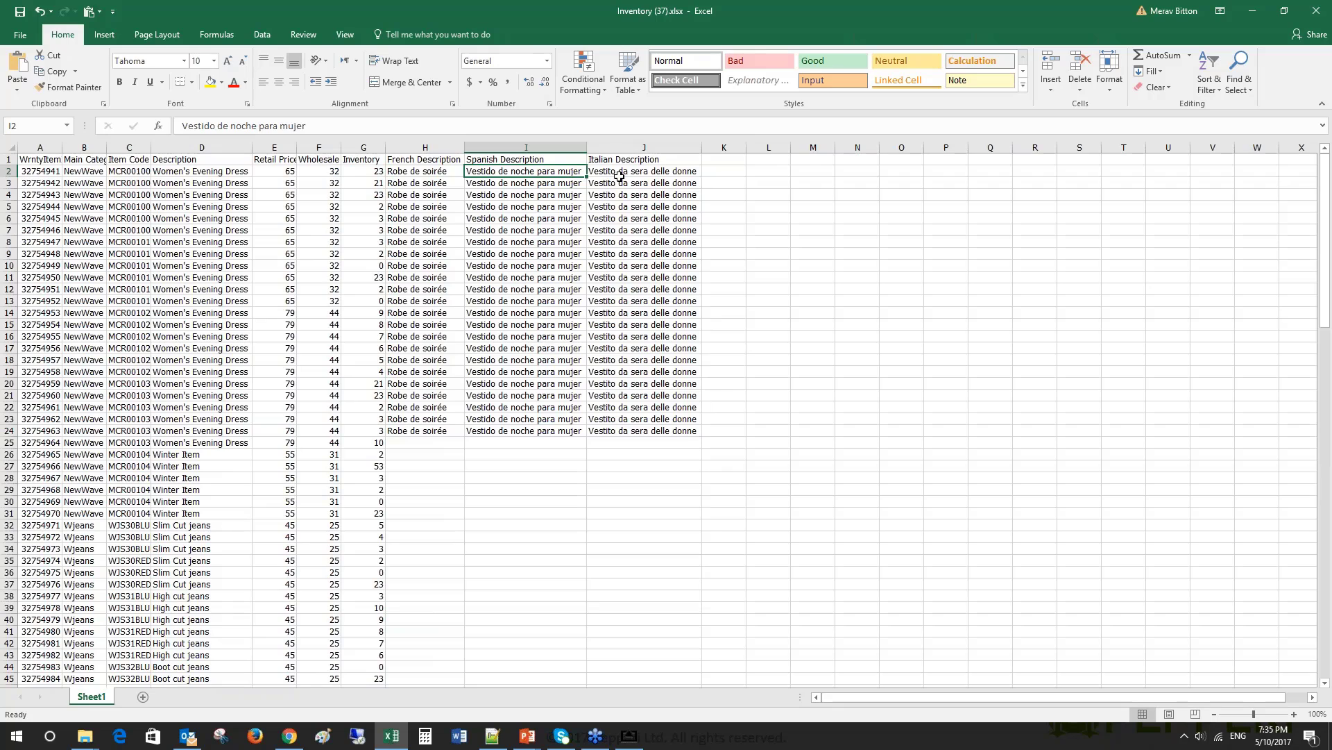
- Check the first Italian description in the inventory workbook and switch back to the Pepperi back office
left_click(614, 175)
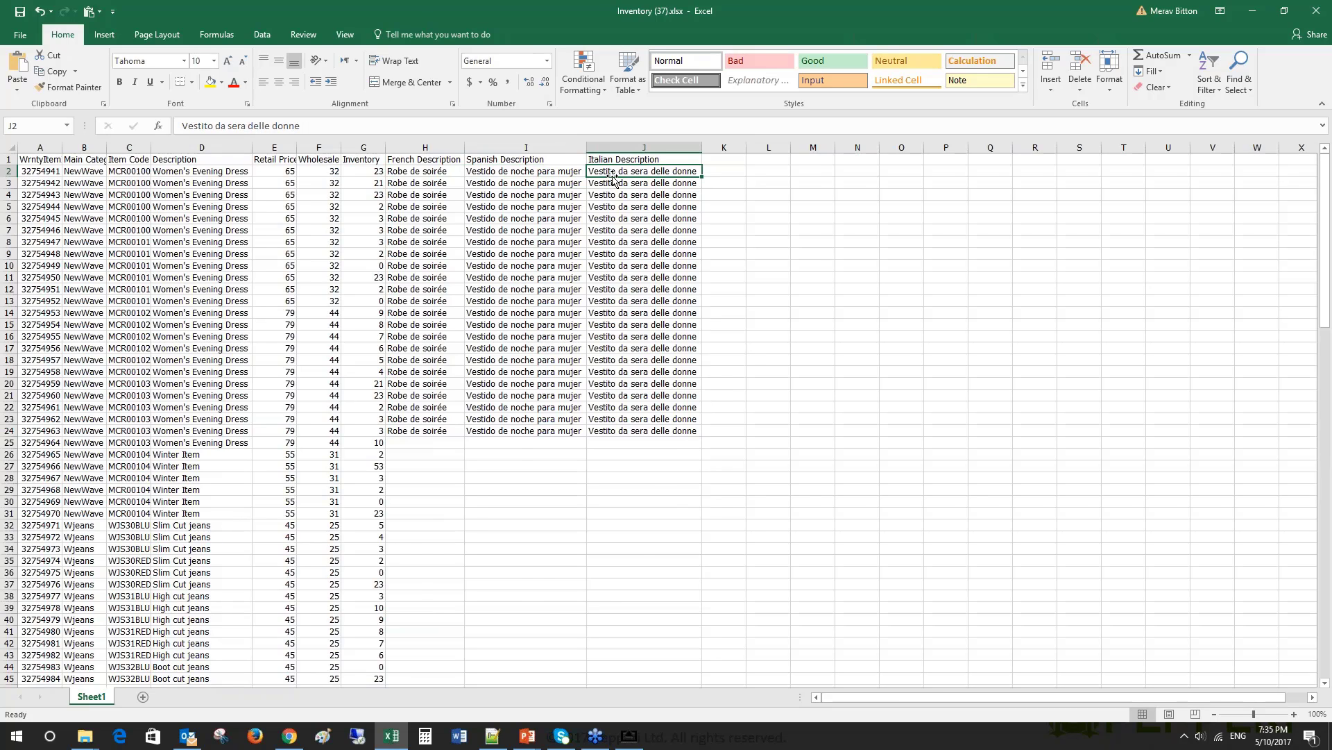
key("alt+Tab")
key("alt+Tab")
key("alt+Tab")
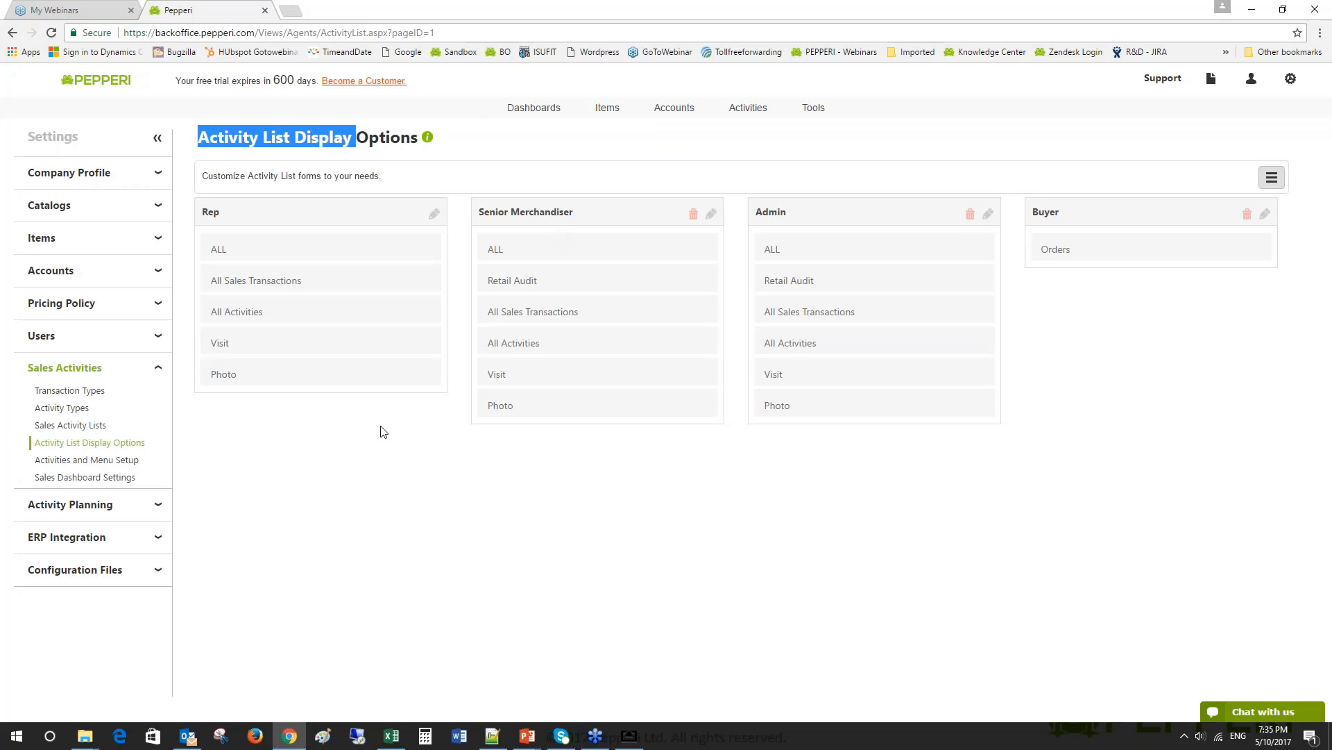
- Open the Spanish Rep layout of the Sales Order transaction's Grid Line View for editing
left_click(69, 390)
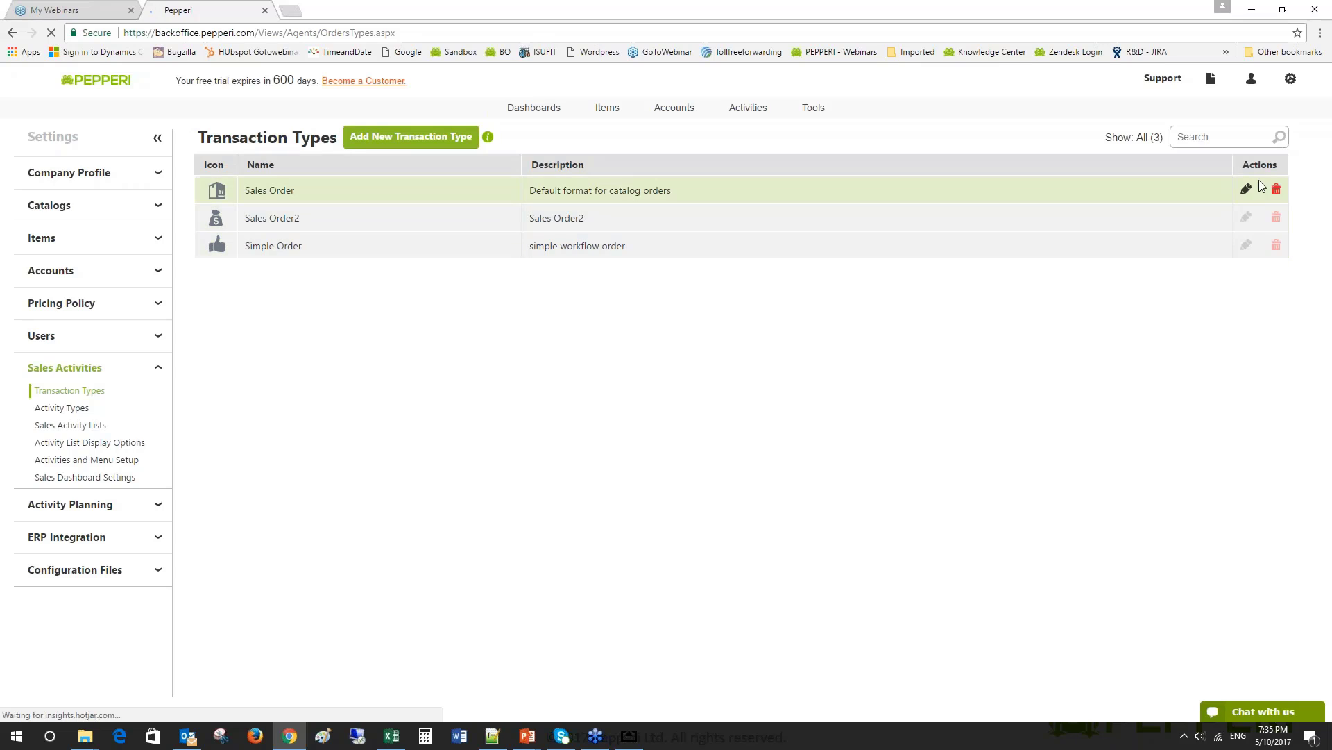
left_click(1247, 189)
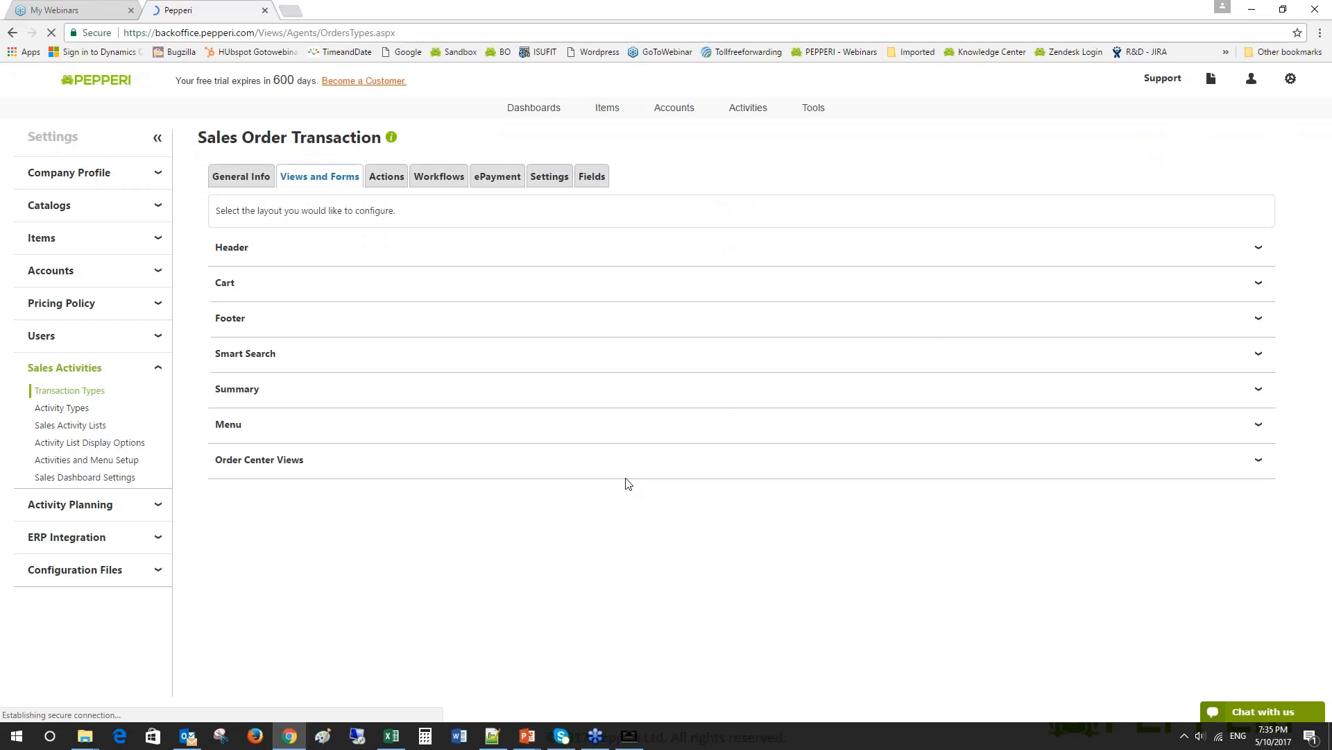
left_click(629, 465)
scroll(634, 486, "down", 4)
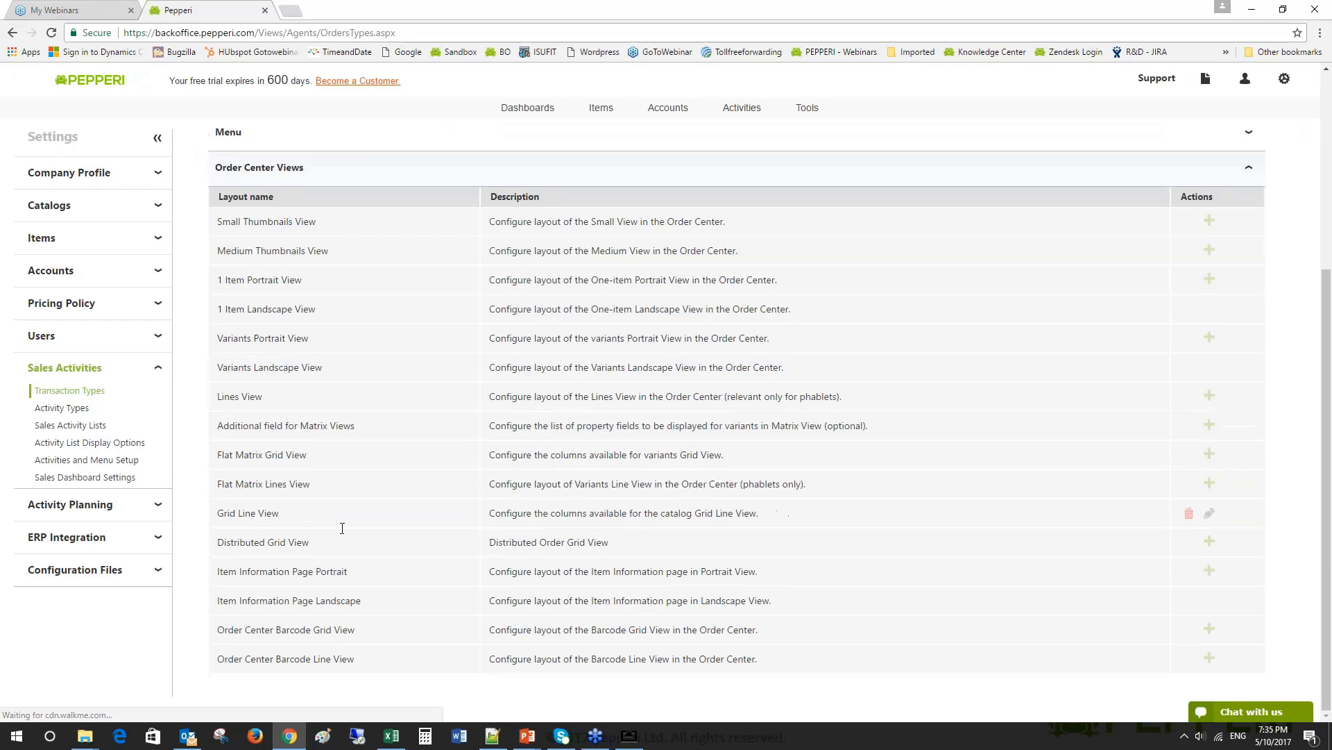
left_click(1210, 513)
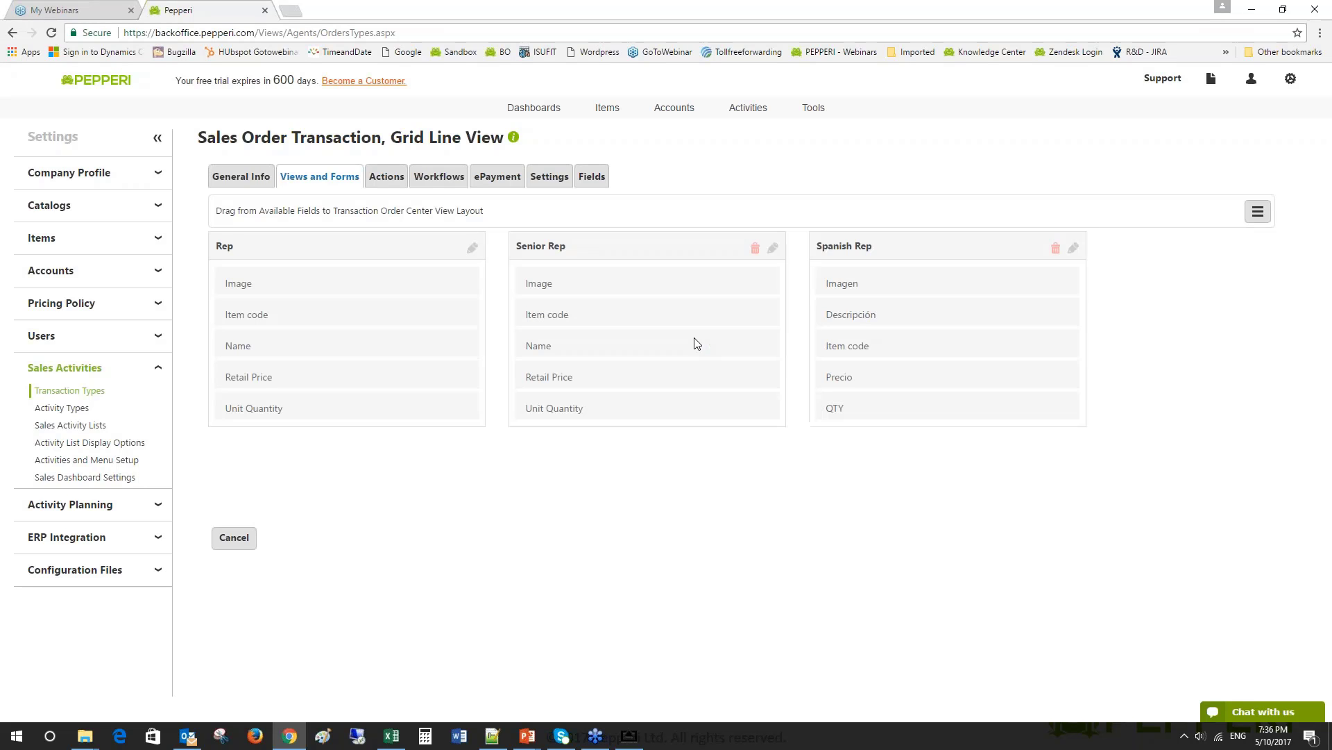
left_click(1074, 249)
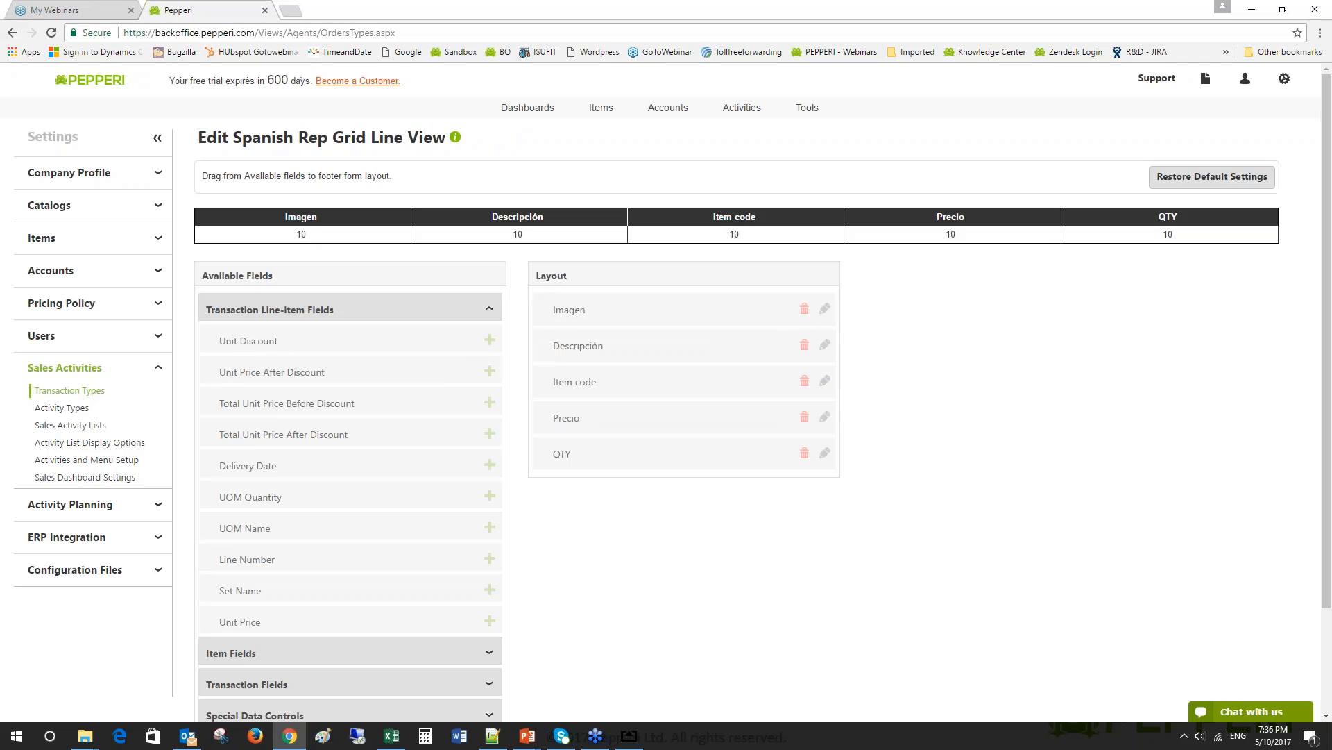
- Show the original field behind the Descripción column and look through the Item Fields for the other item properties
left_click(823, 347)
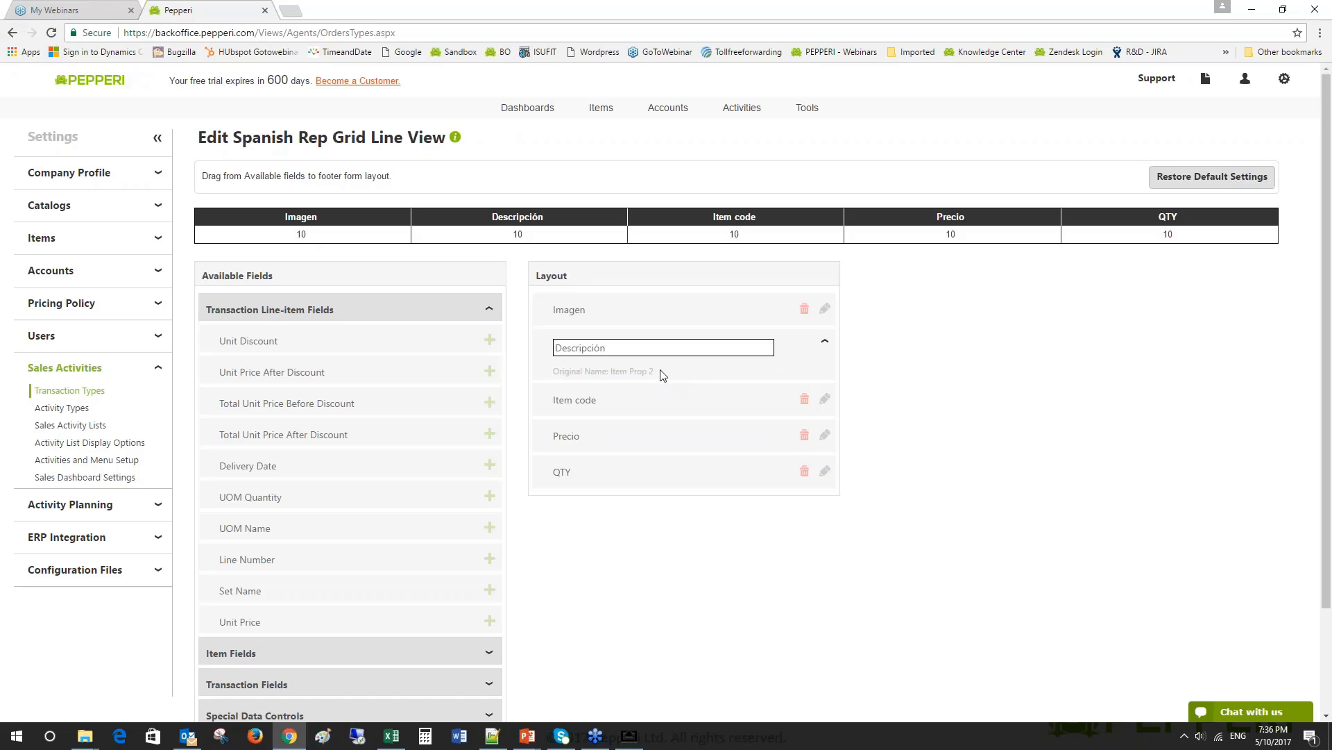
double_click(559, 349)
left_click(365, 307)
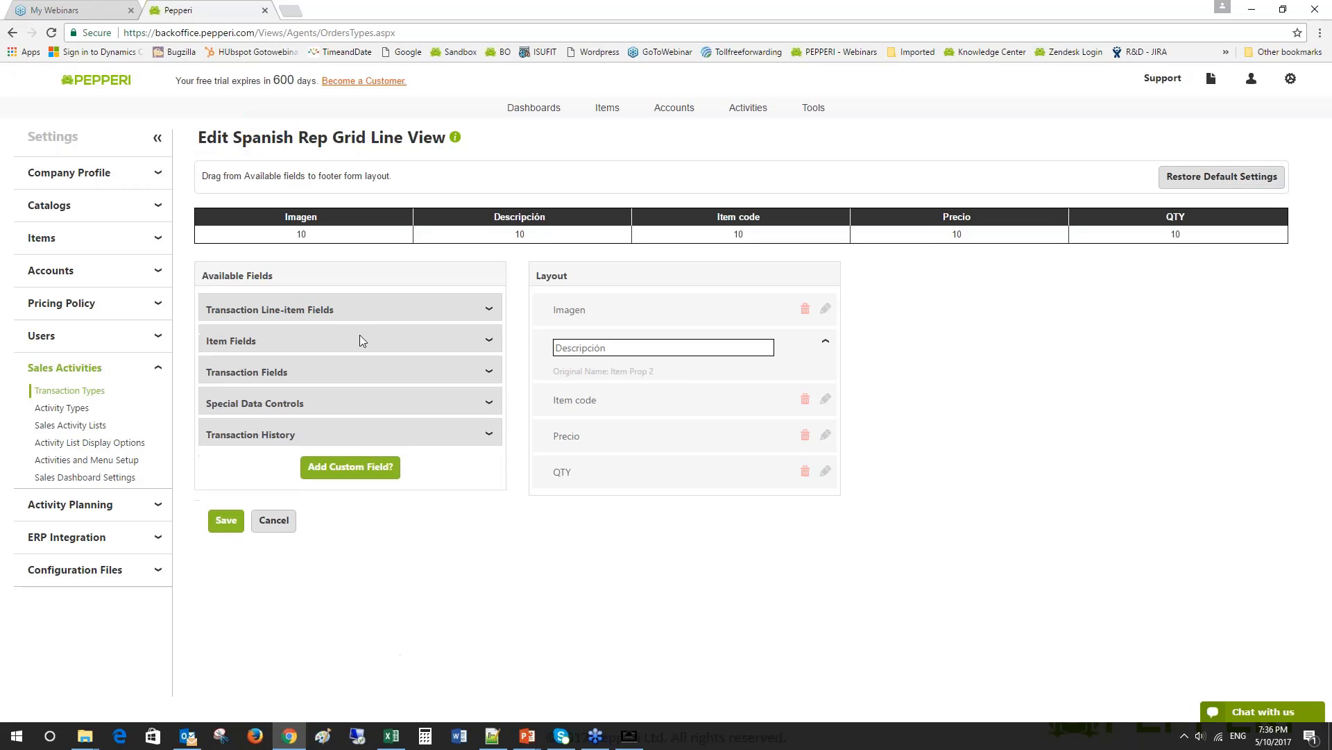
left_click(357, 340)
scroll(402, 470, "down", 6)
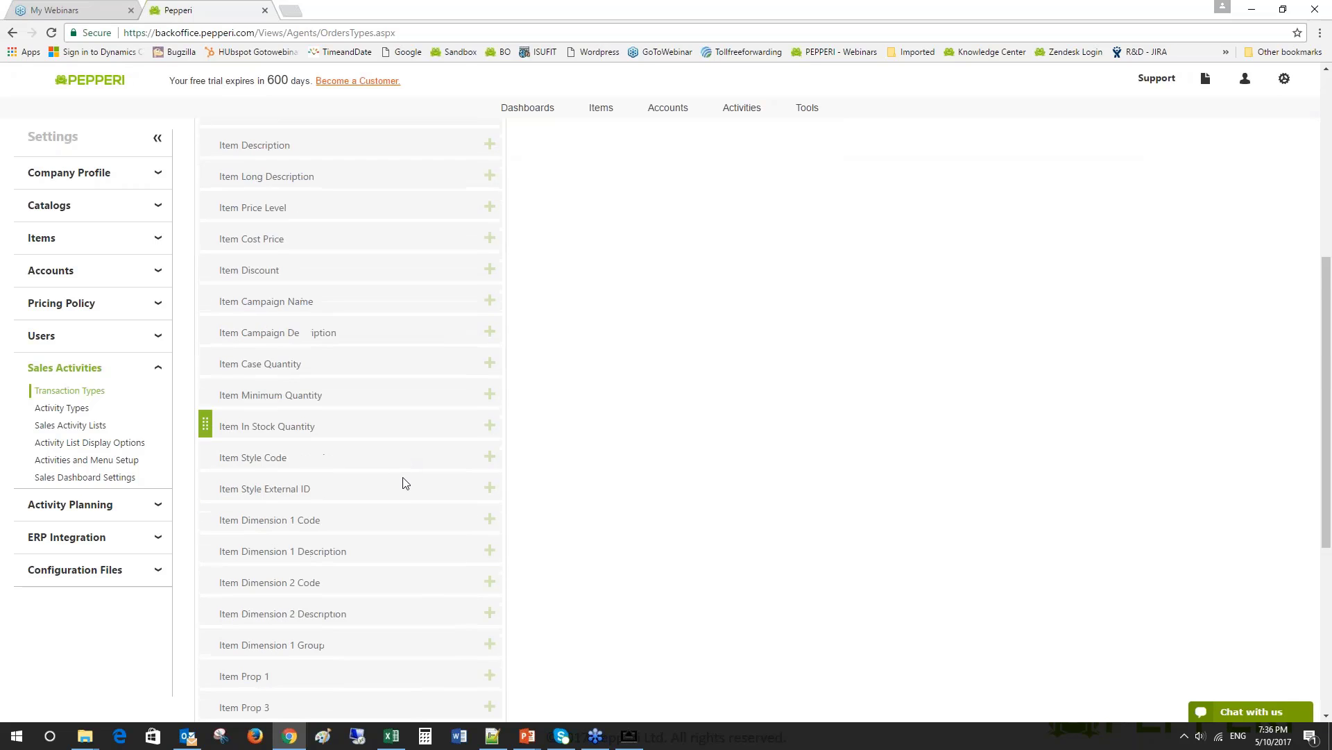
scroll(406, 483, "down", 4)
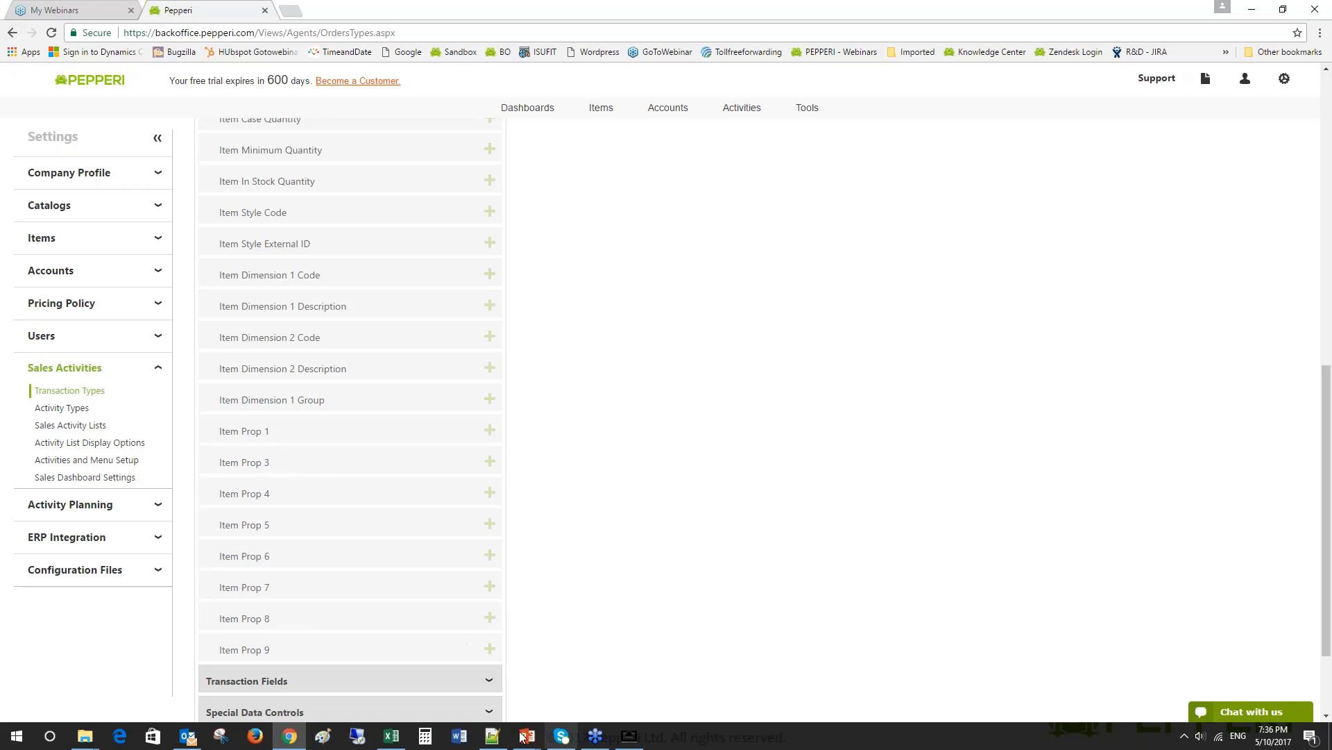
- Switch to the Excel inventory workbook and review the French, Spanish and Italian description columns and the empty columns beside them
left_click(391, 736)
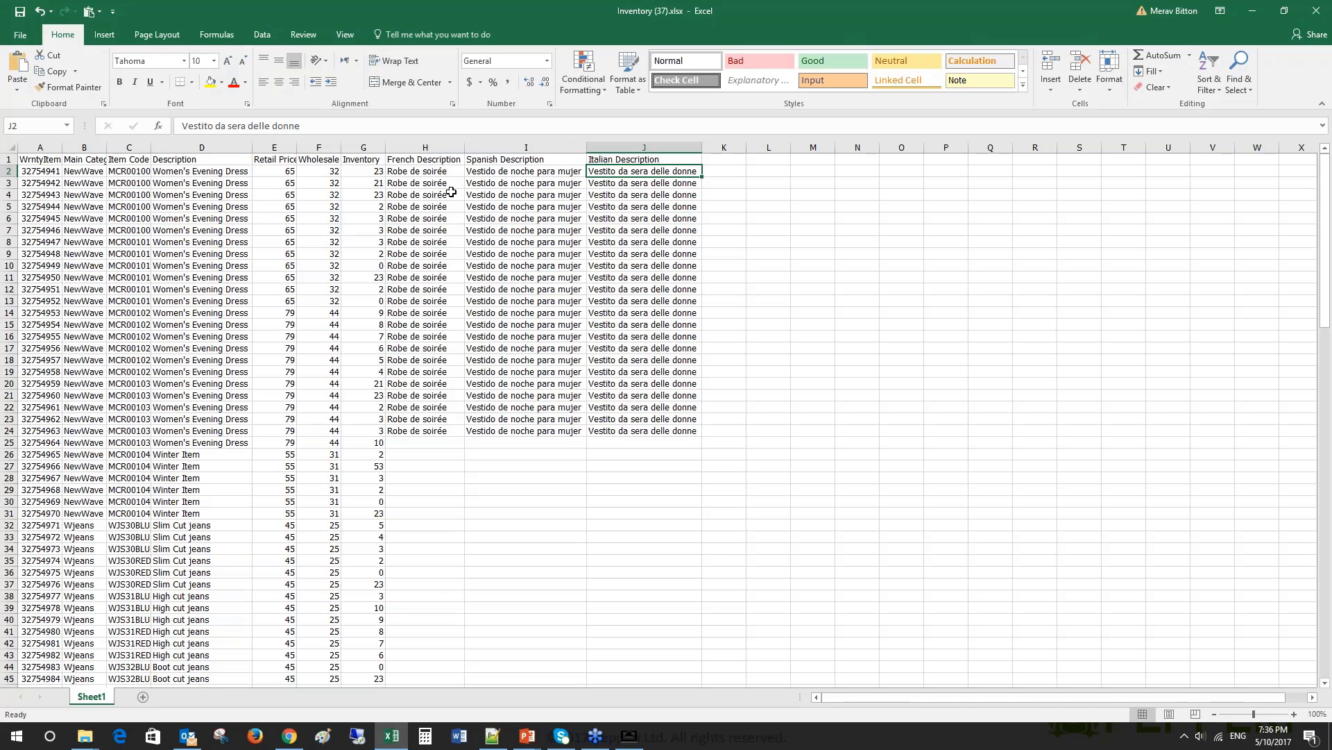
left_click(425, 147)
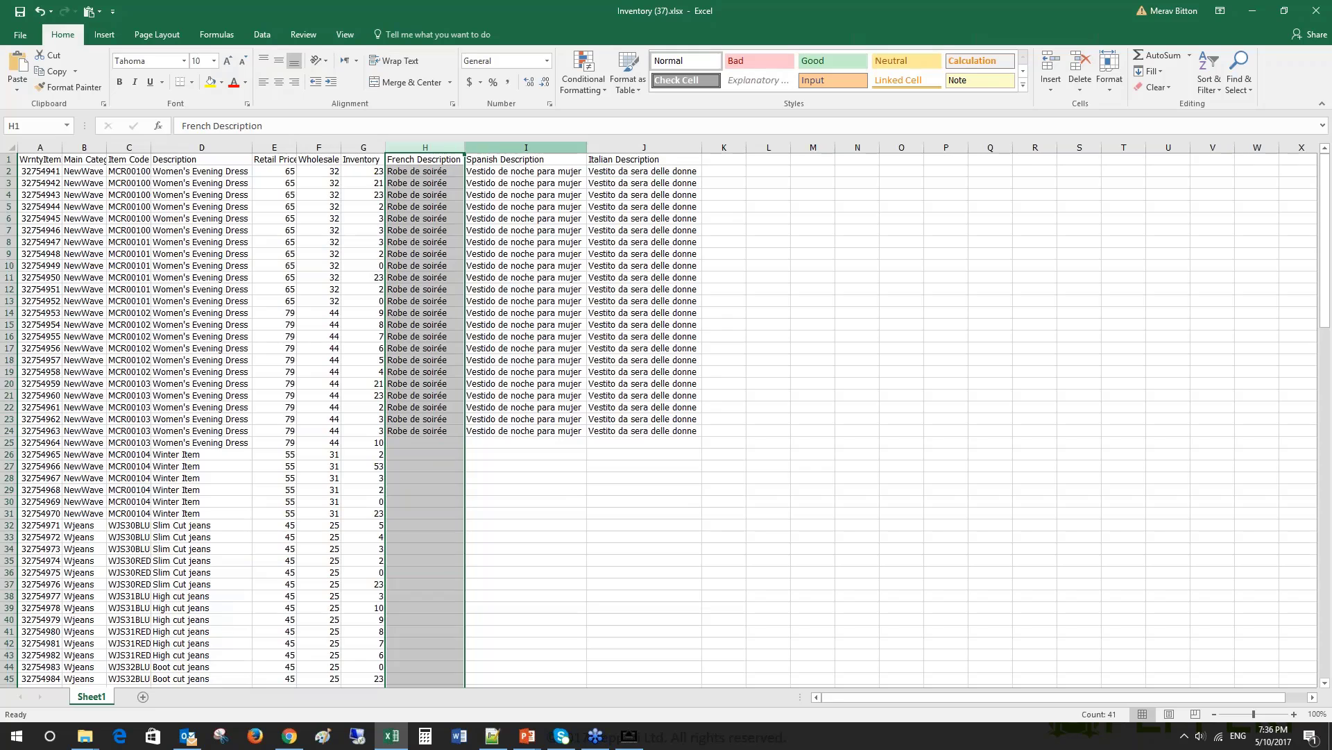
left_click(526, 148)
left_click(650, 146)
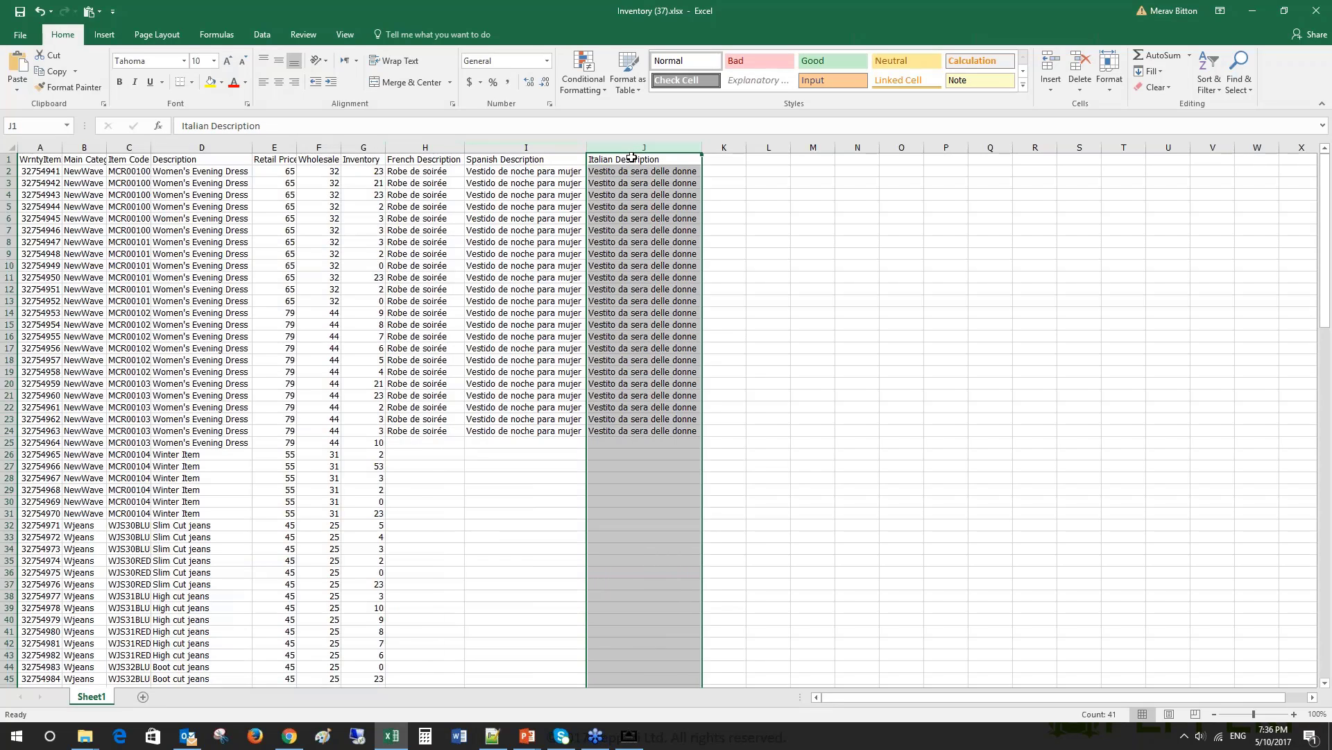
left_click(722, 147)
left_click(769, 147)
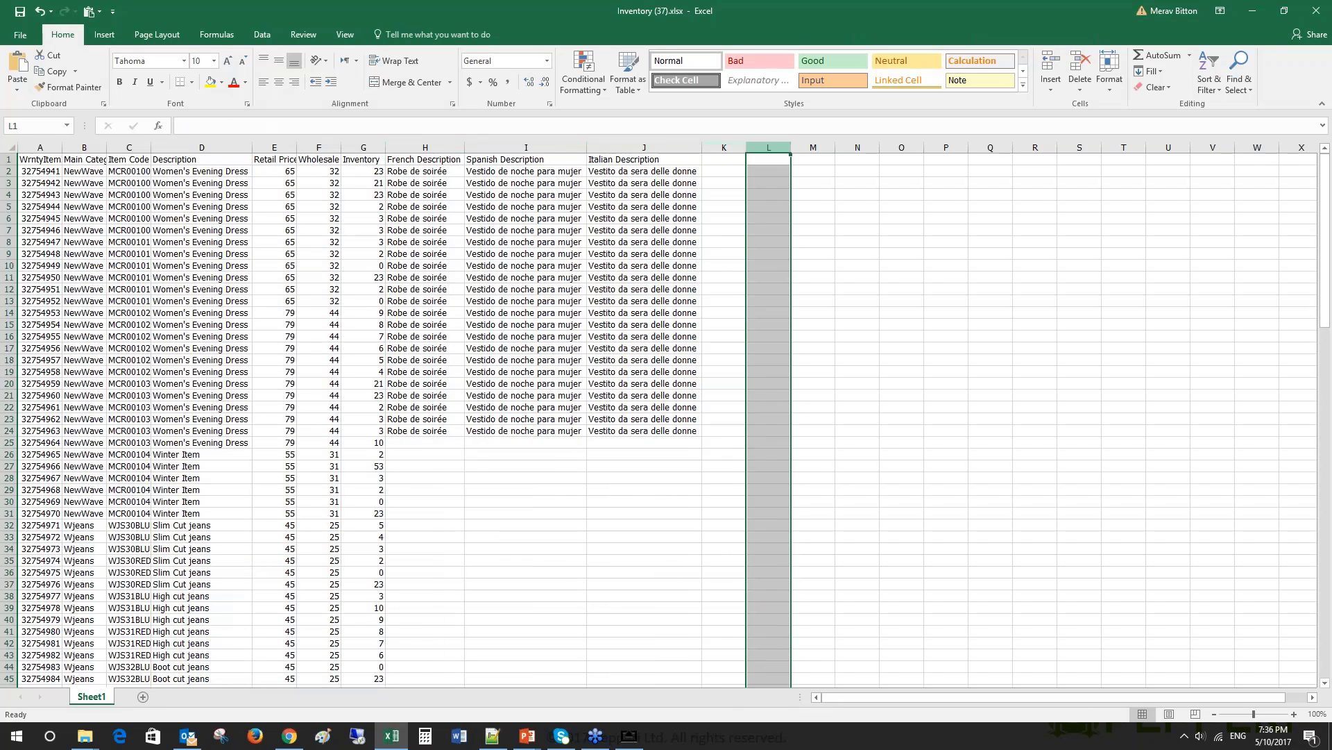
left_click(861, 147)
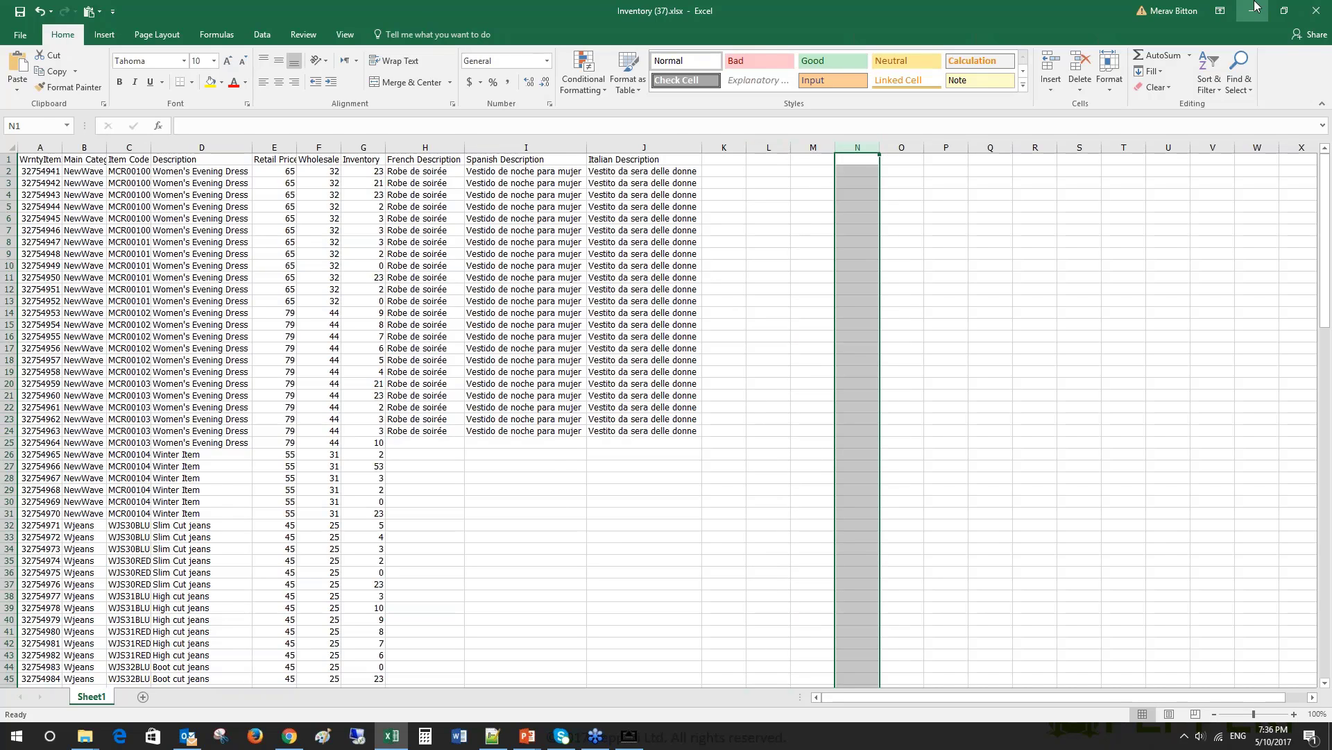
- Return to the Spanish Rep Grid Line View and check the Descripción column's label against its original field name
left_click(1255, 7)
scroll(693, 490, "up", 4)
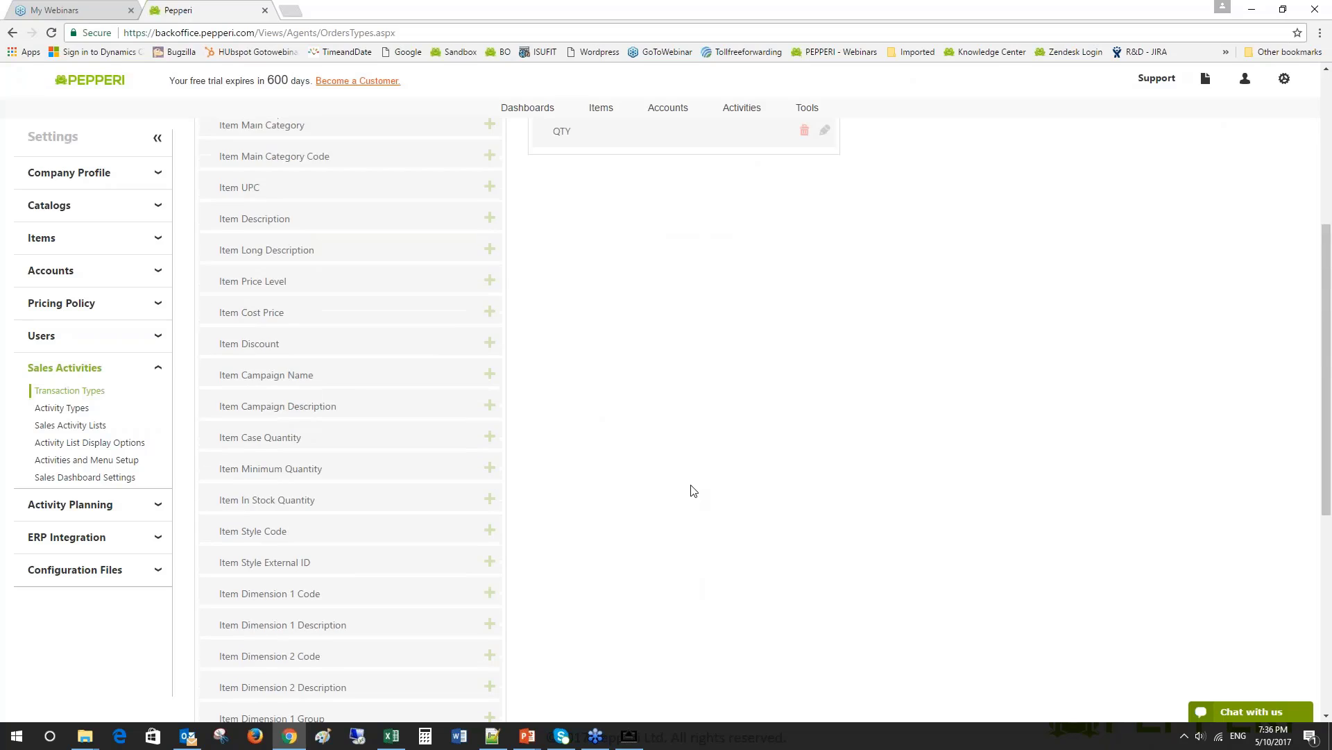
scroll(692, 491, "up", 5)
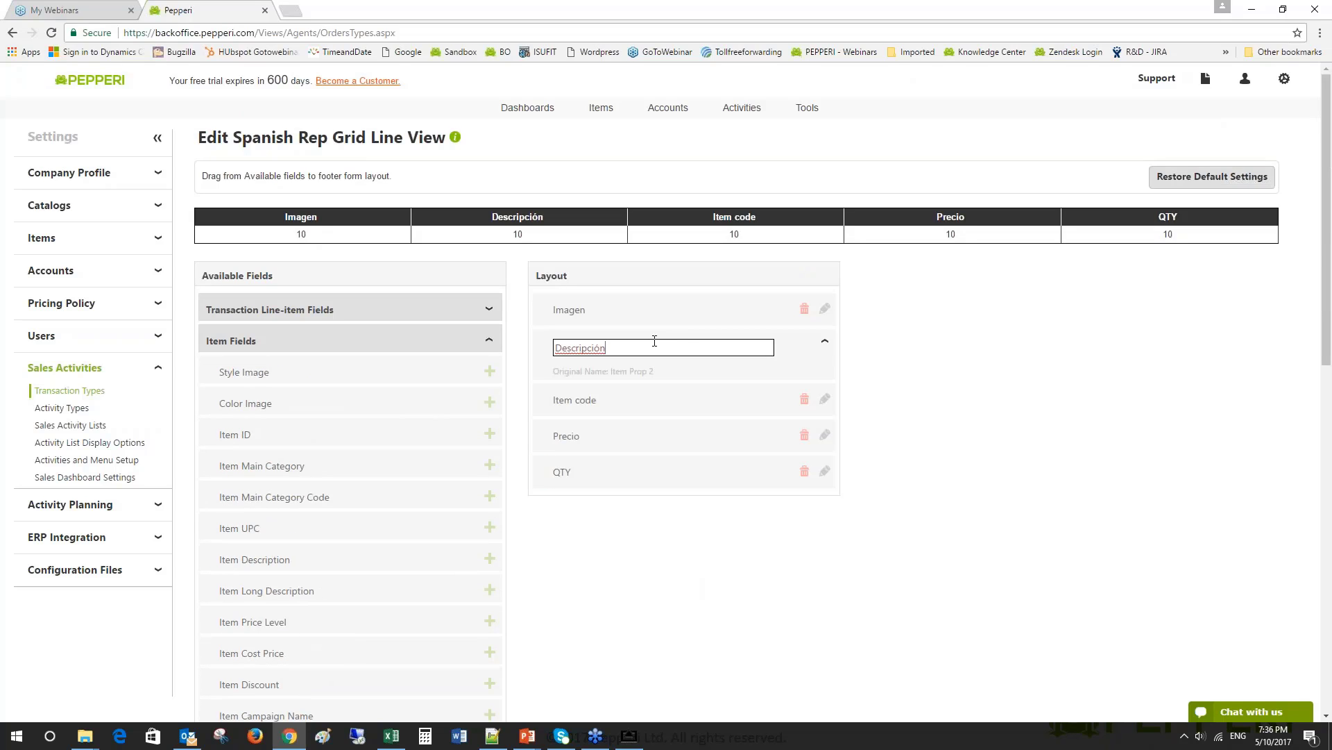
double_click(654, 342)
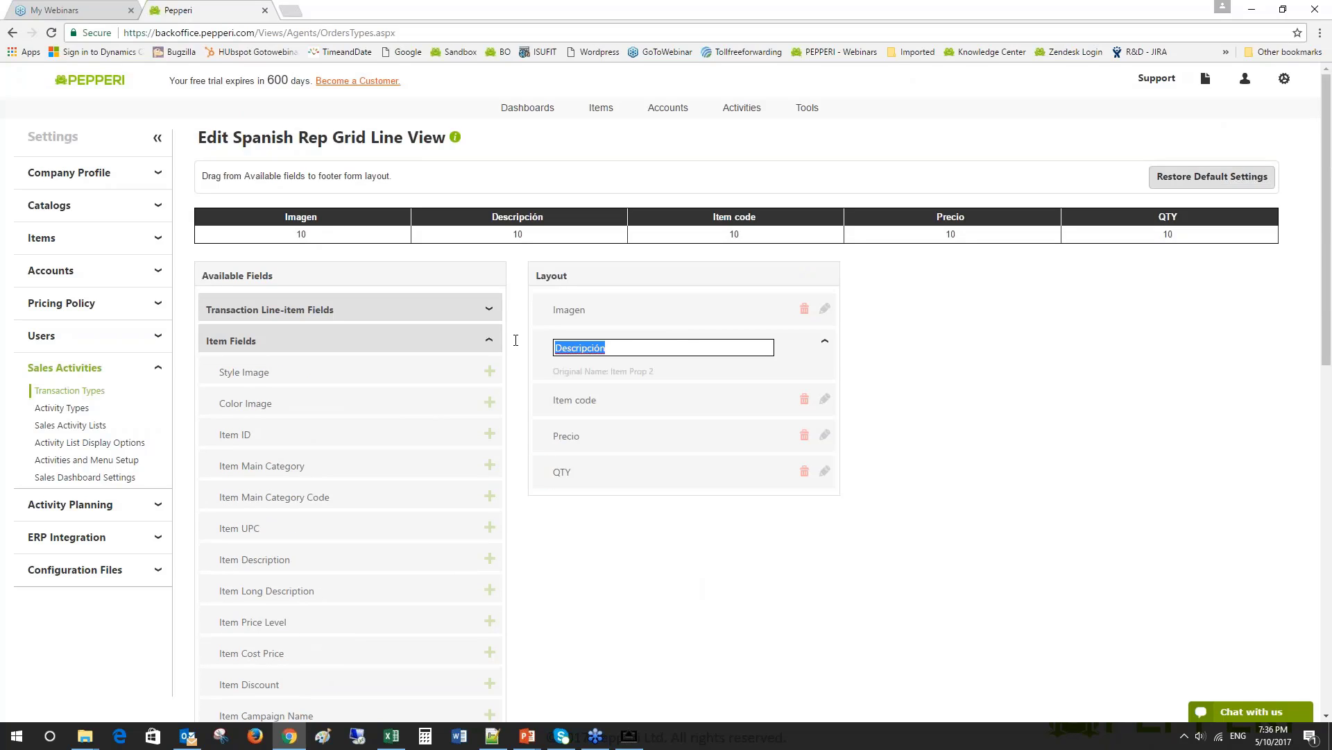
left_click(623, 349)
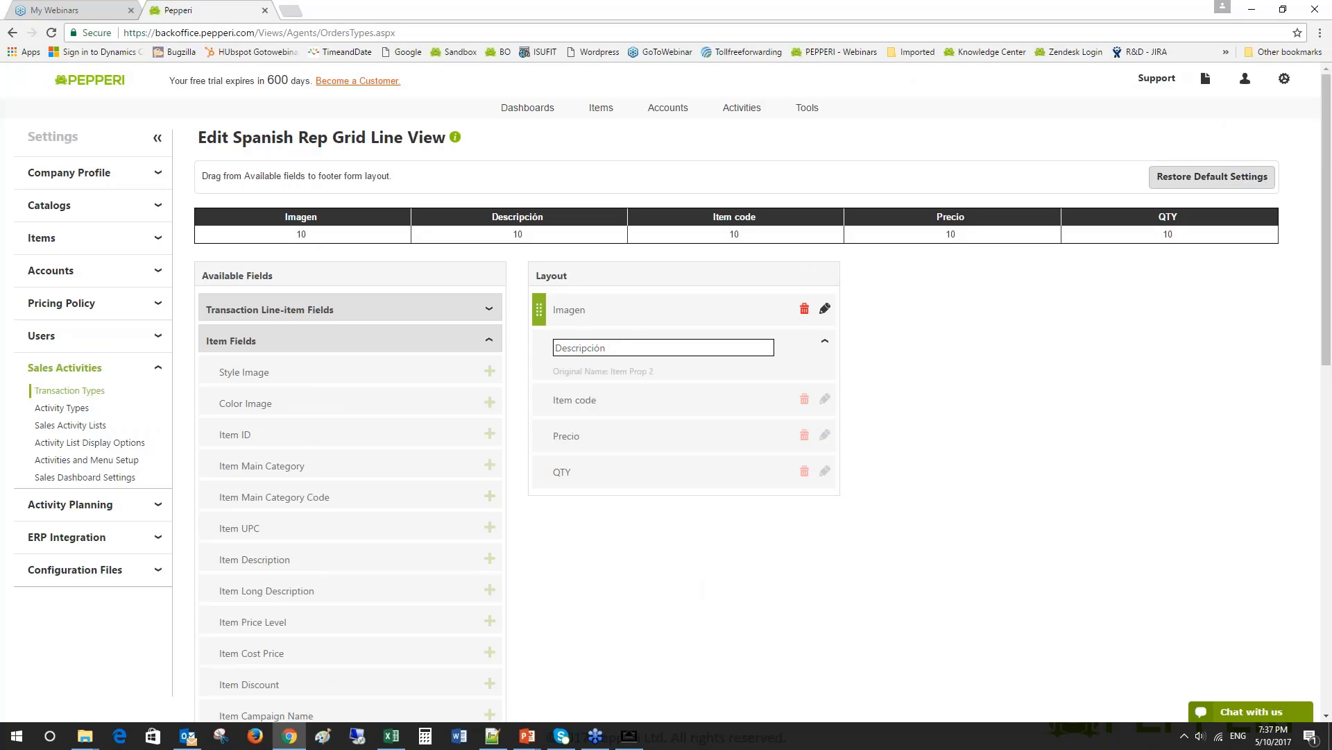
- Examine the labels and original field names of the Imagen, Item code and Precio columns, and collapse the expanded columns
left_click(825, 309)
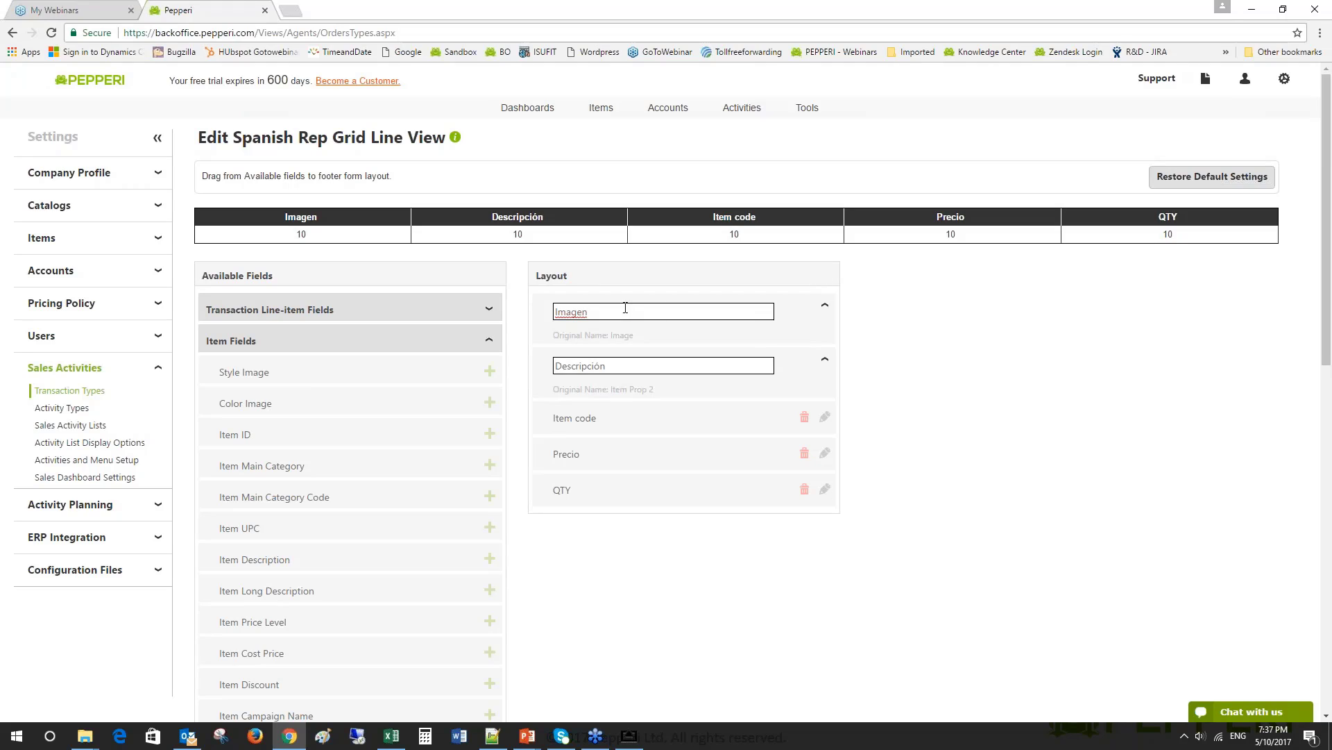
left_click(824, 417)
left_click(825, 471)
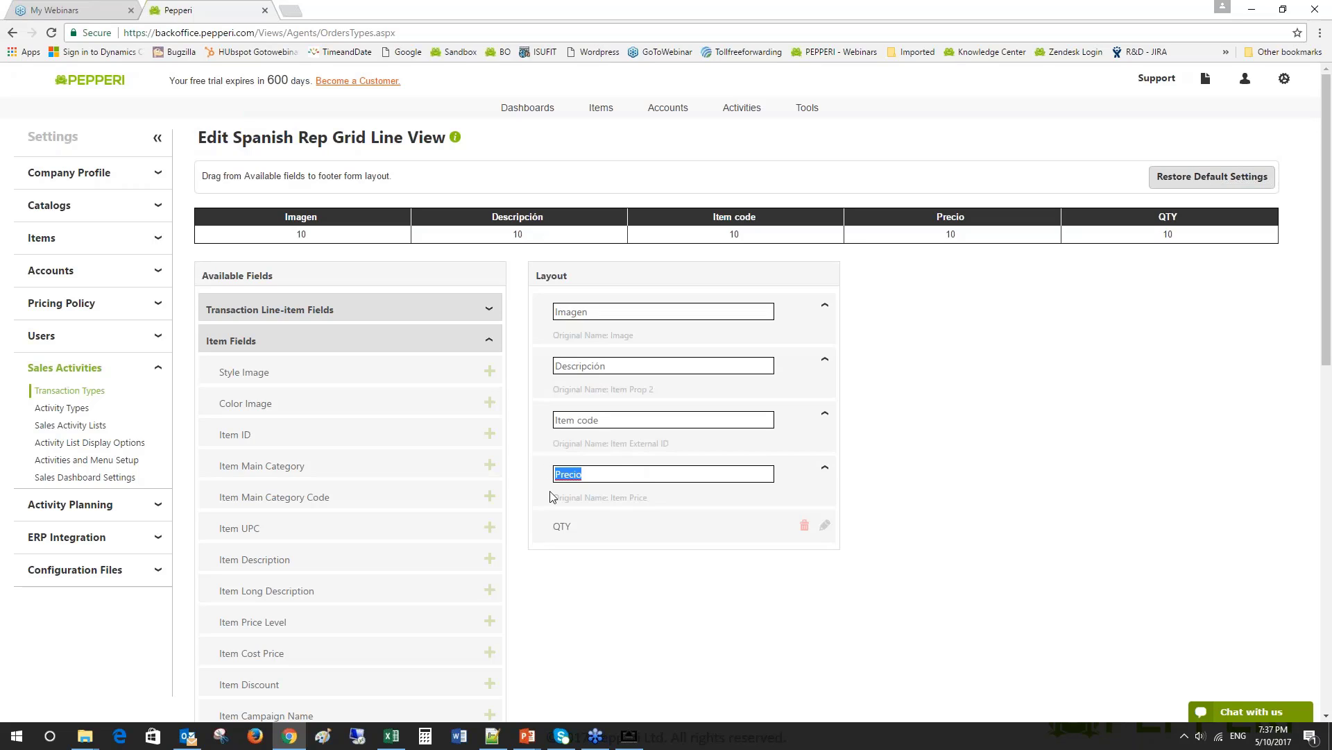
left_click(825, 304)
left_click(825, 343)
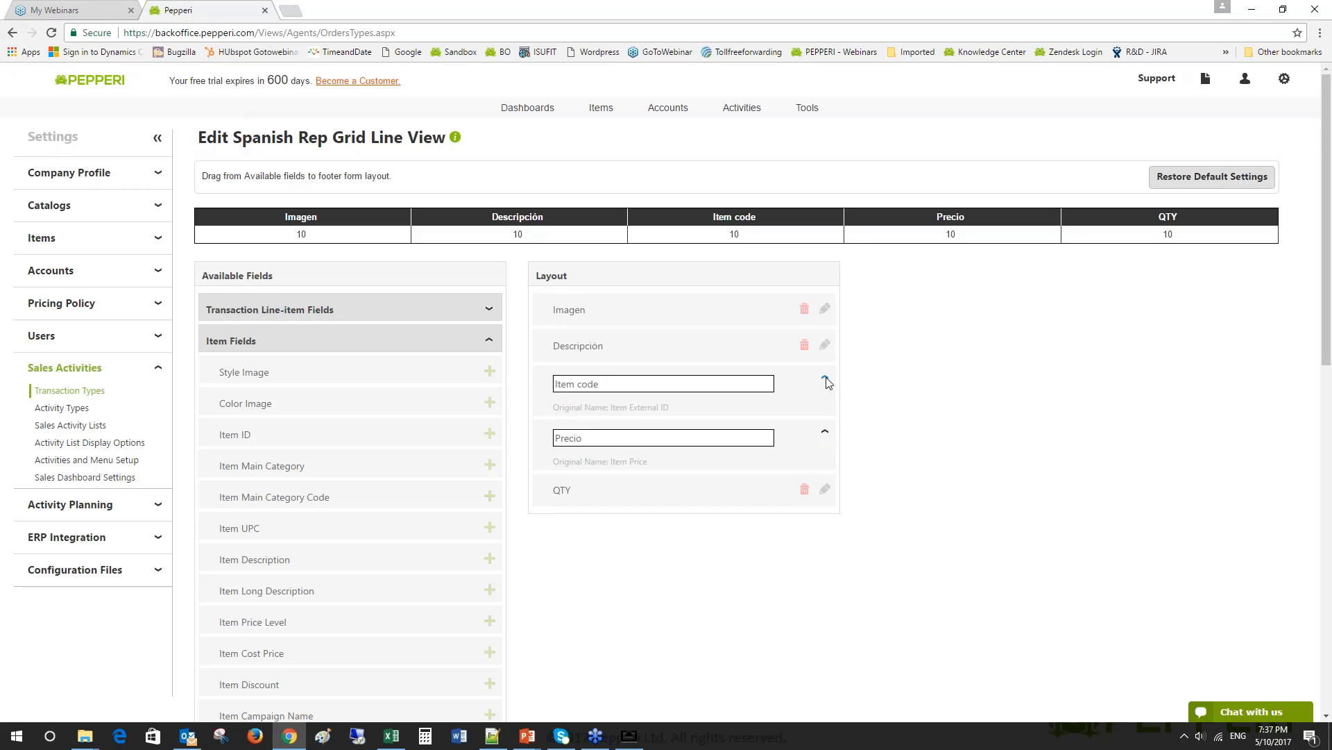
left_click(826, 377)
left_click(825, 415)
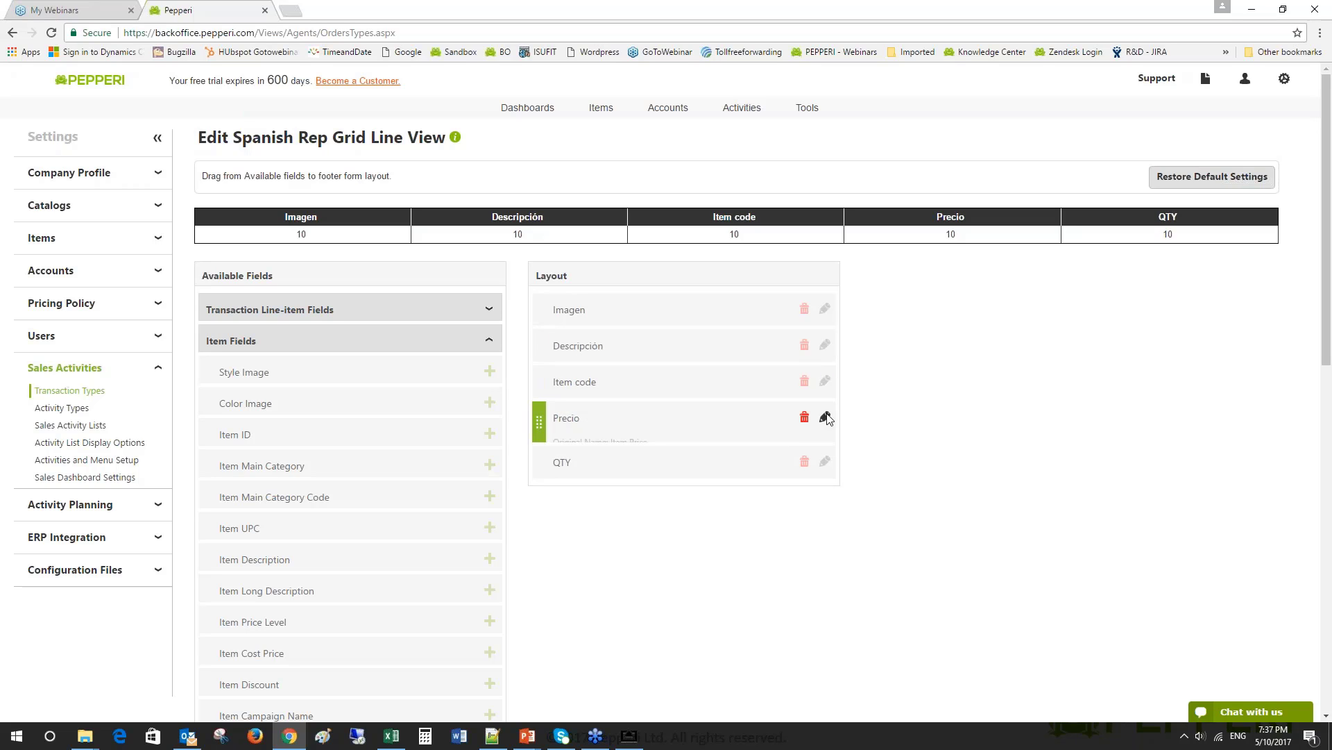
- Collapse the Item Fields group, glance at the mirrored iPad, and leave the Spanish Rep Grid Line View editor without saving
left_click(476, 341)
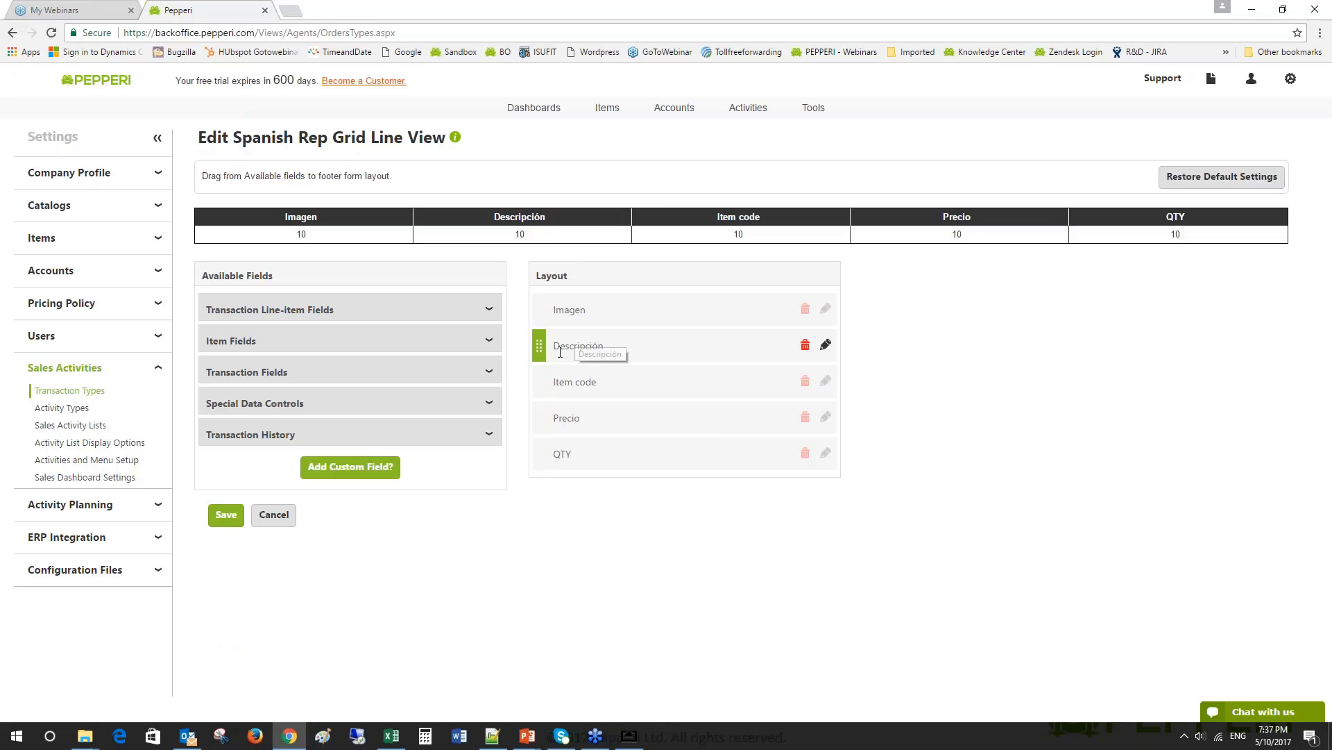
left_click(629, 736)
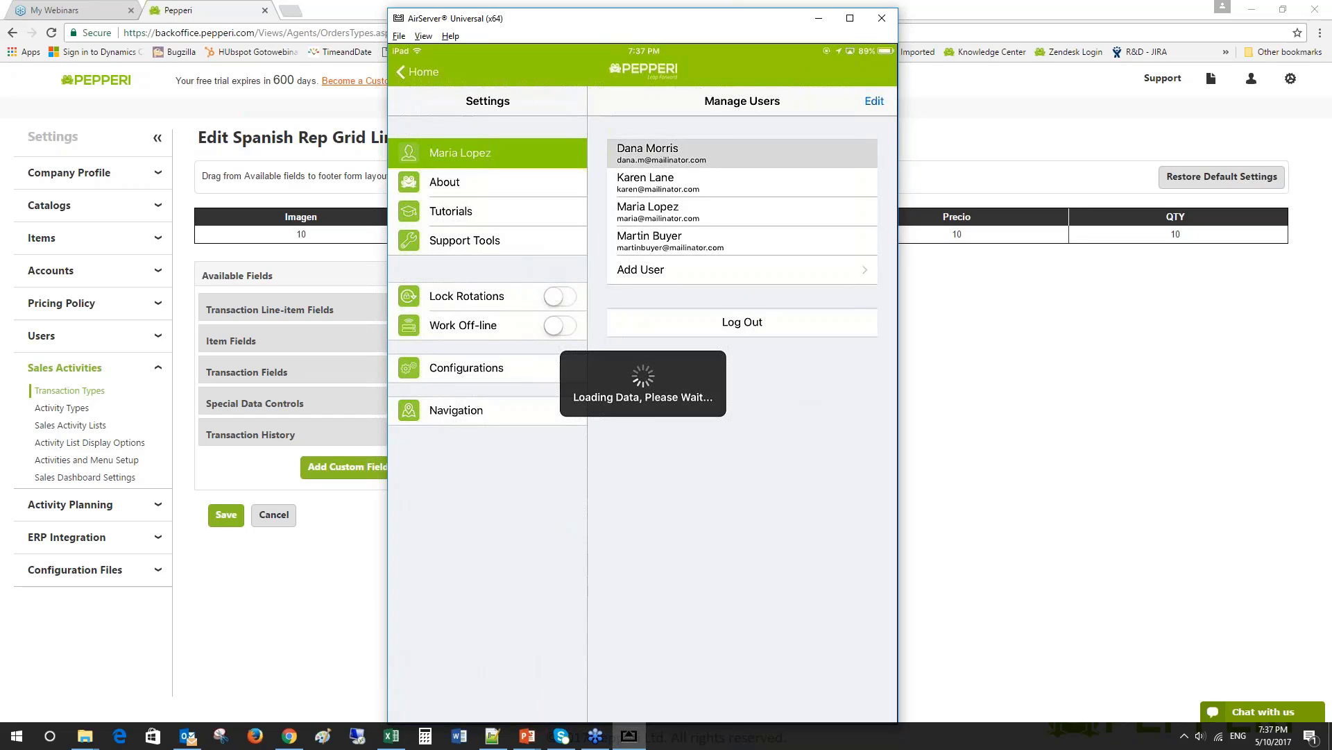
left_click(285, 516)
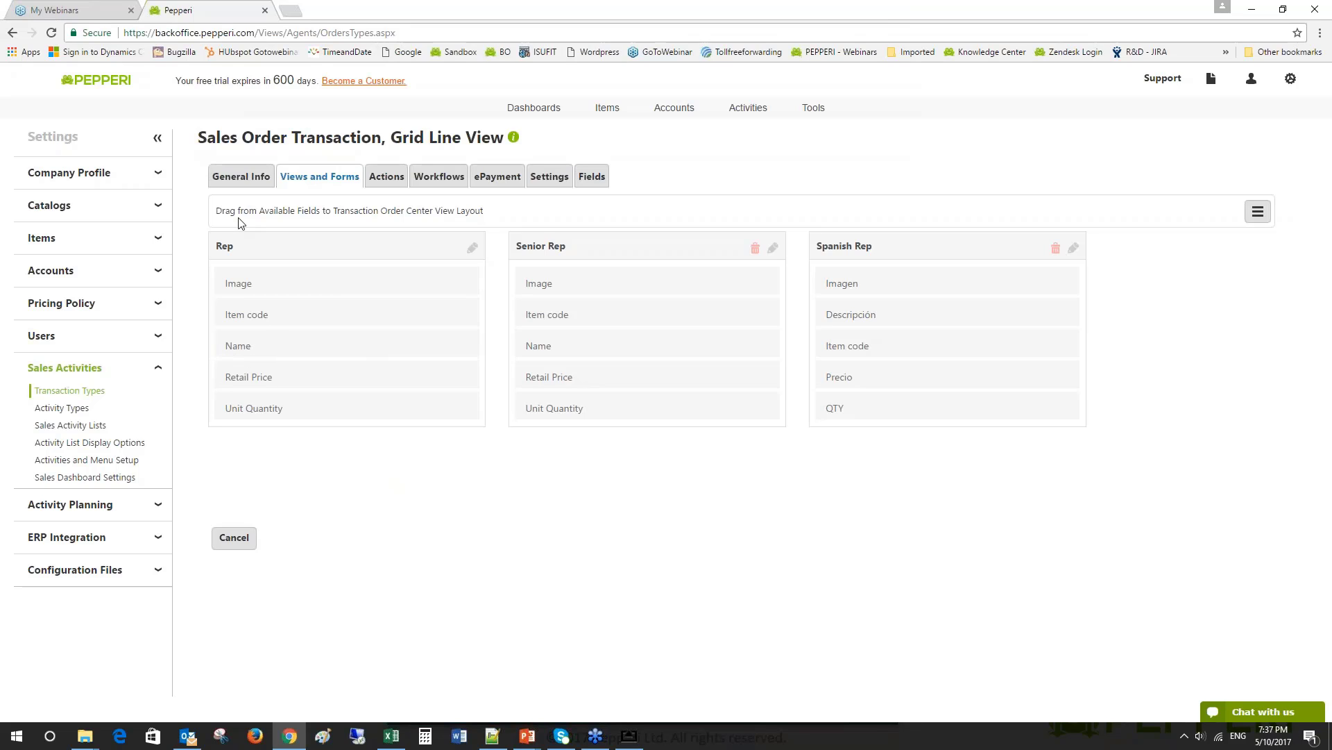
- Switch to the iPad mirrored in AirServer and open the cart of the Sales Order
left_click(629, 736)
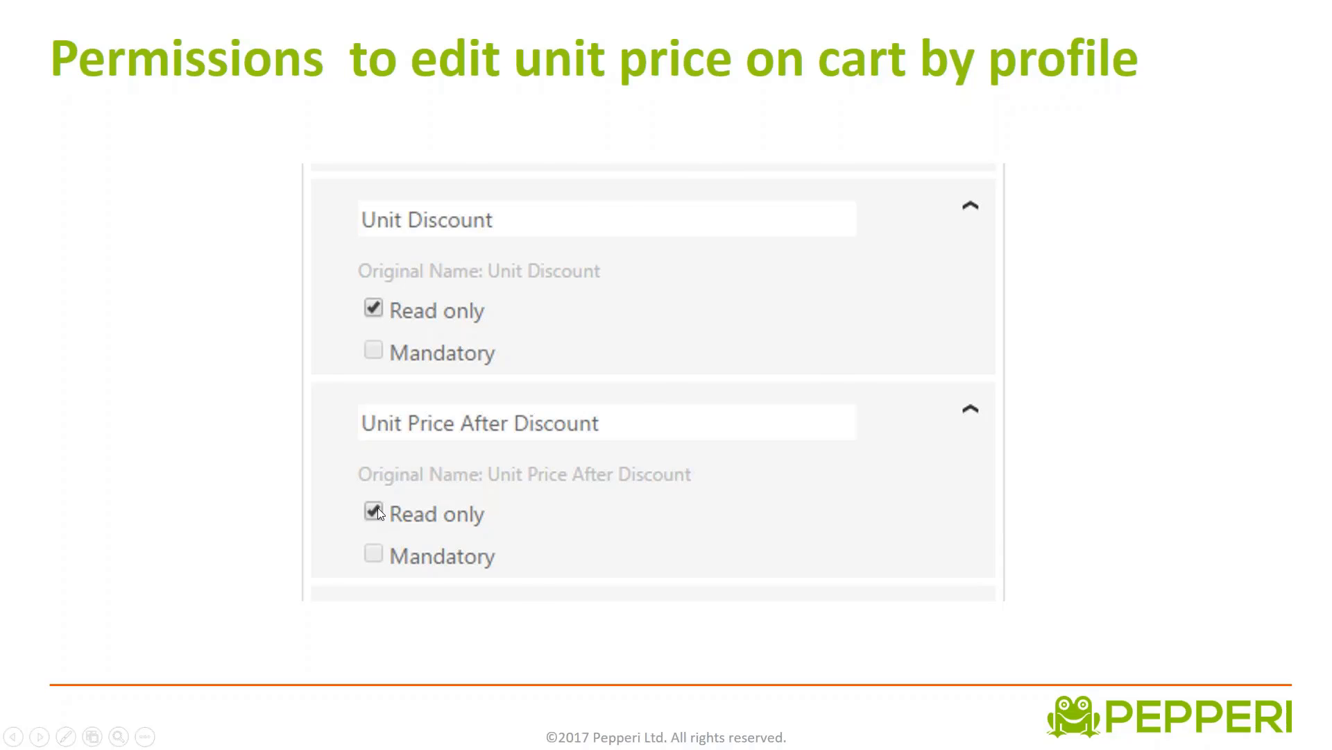
key("alt+Tab")
key("alt+Tab")
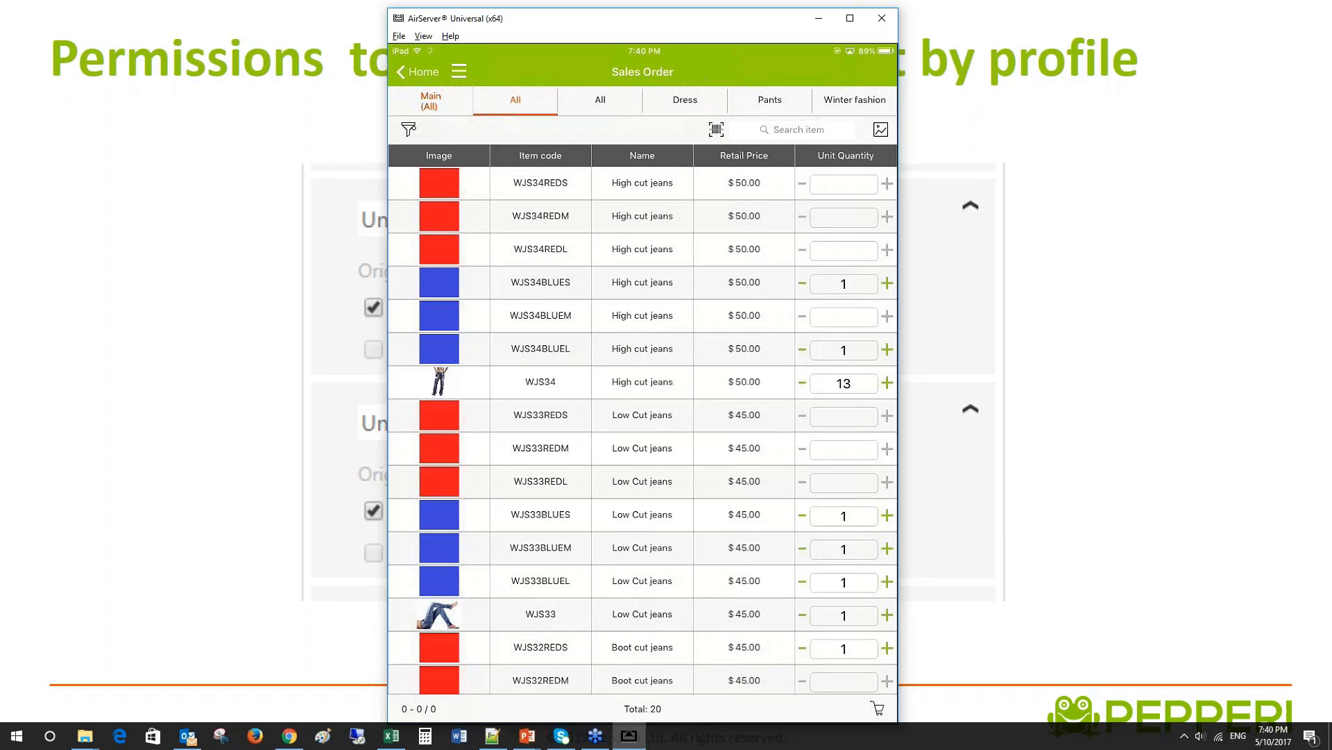
left_click(873, 707)
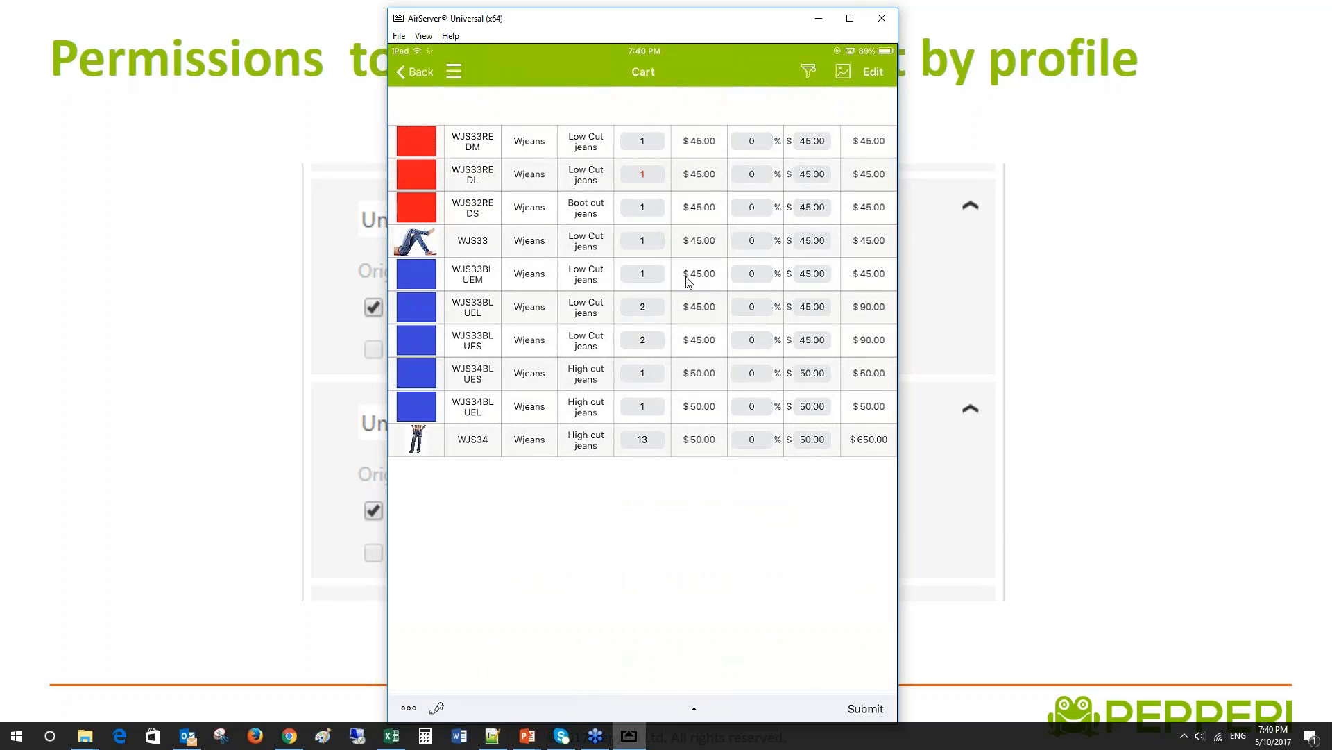
- Set the Unit Discount of cart item WJS33REDM to 10%
left_click(751, 138)
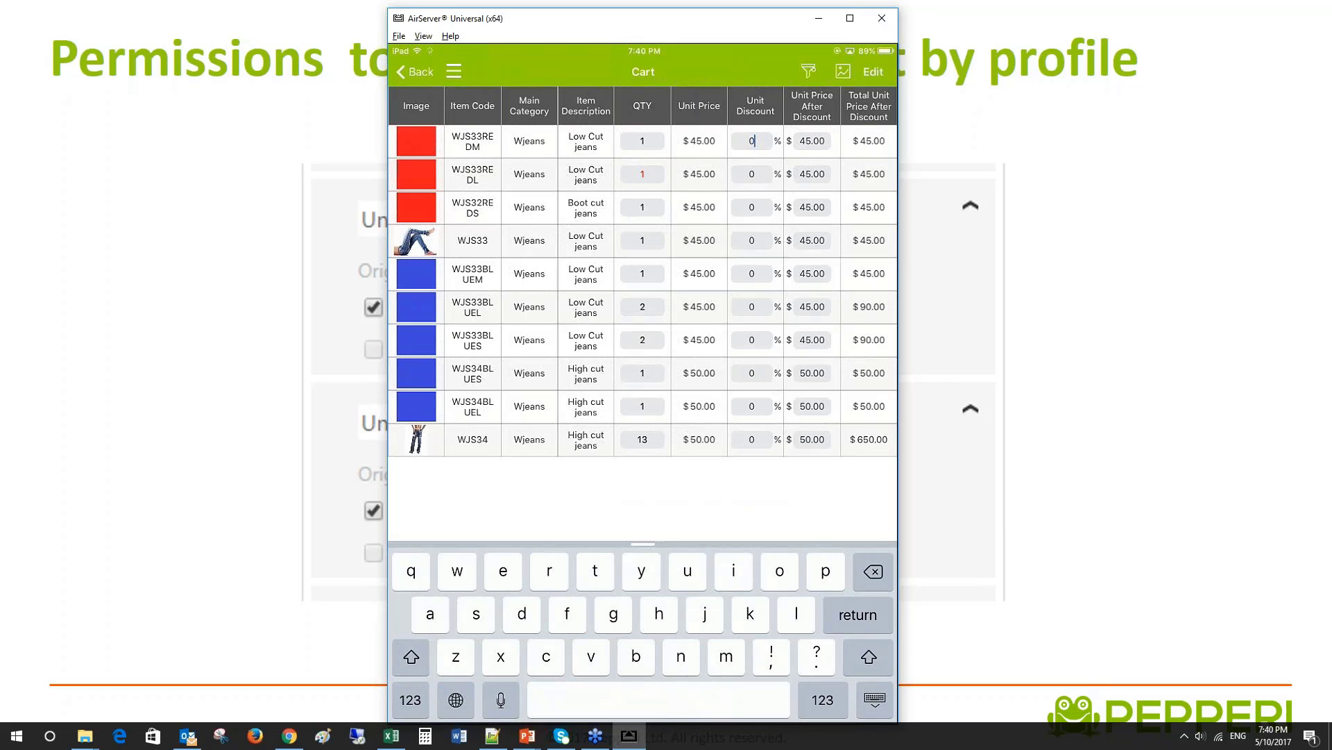
left_click(411, 571)
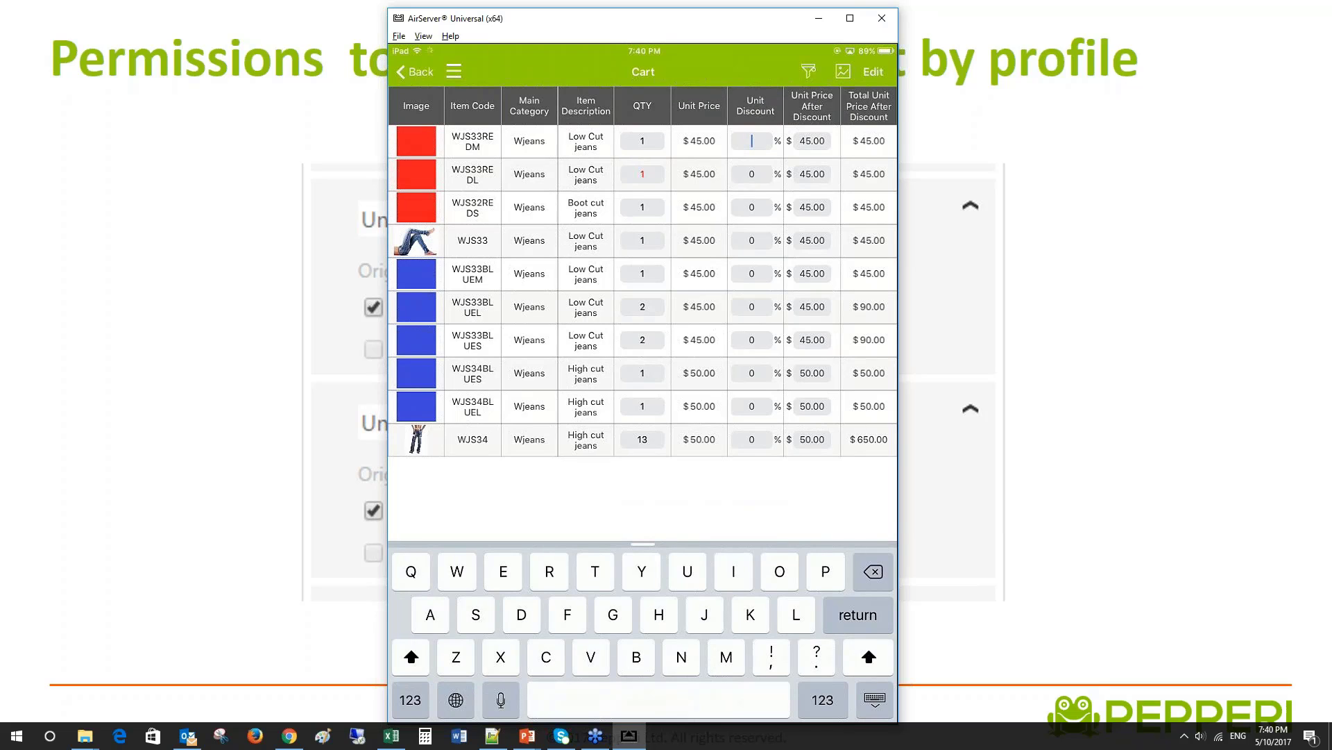
left_click(410, 699)
type("10")
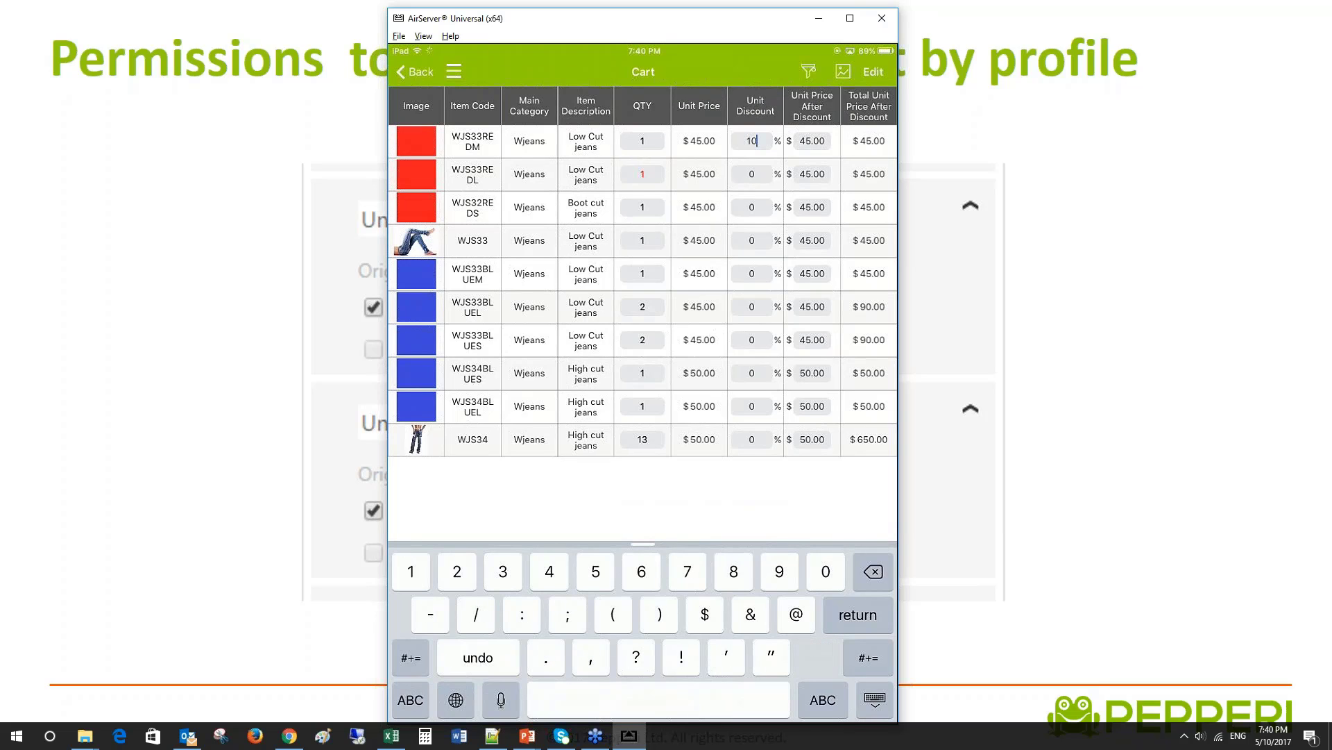
left_click(875, 699)
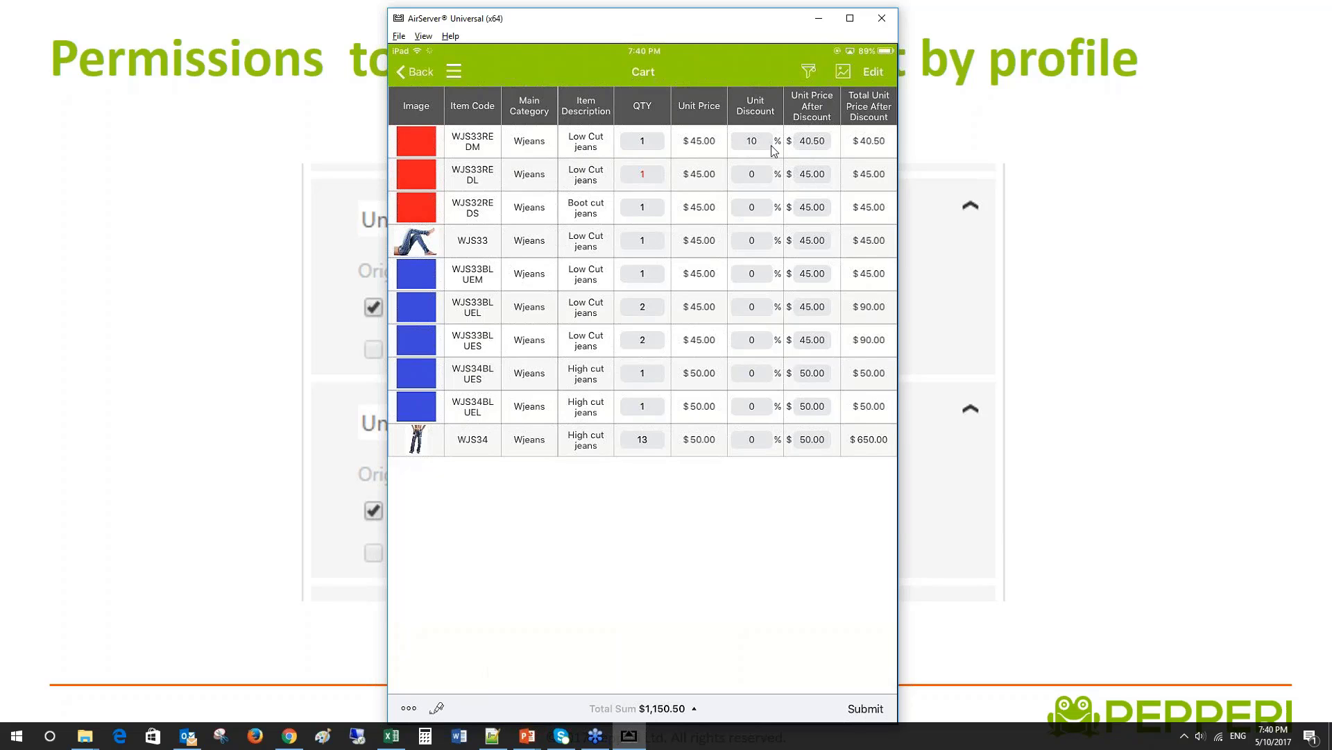
- Set the Unit Price After Discount of cart item WJS33REDL to $40
left_click(817, 182)
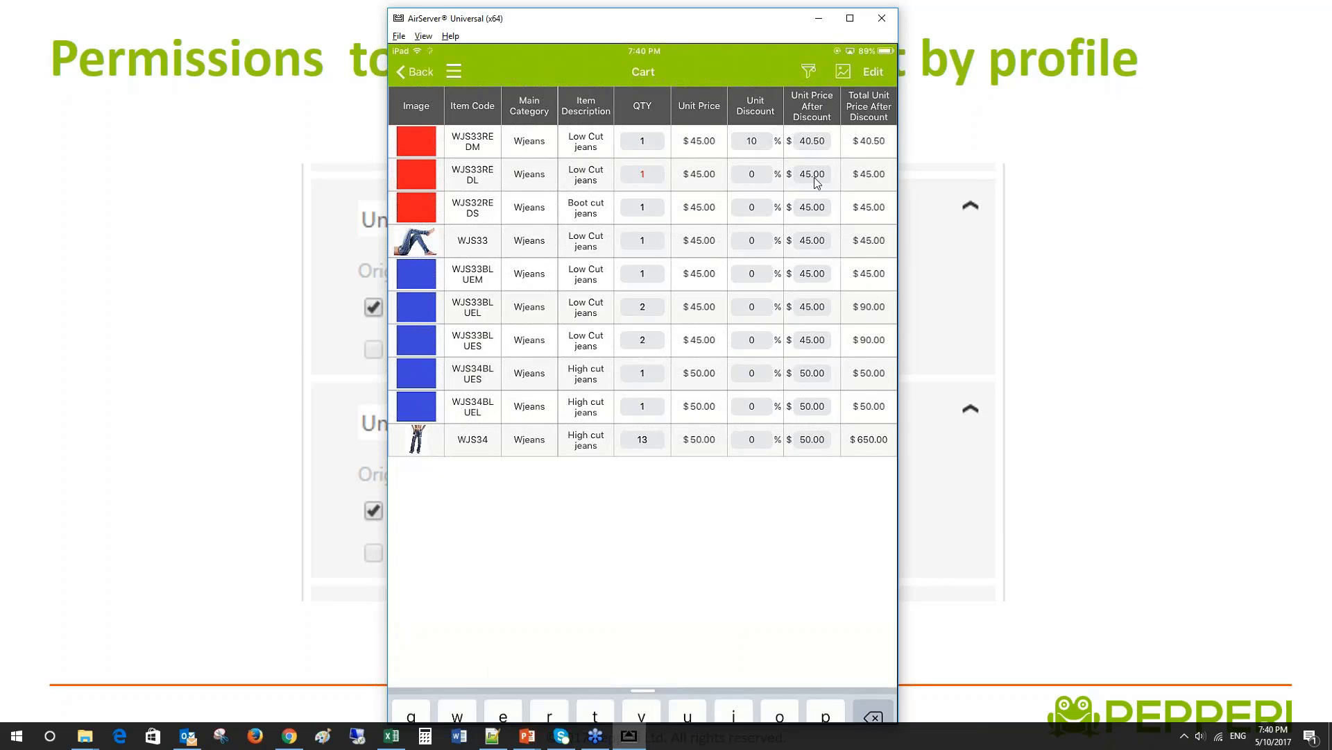
key("BackSpace")
key("BackSpace")
key("BackSpace")
key("BackSpace")
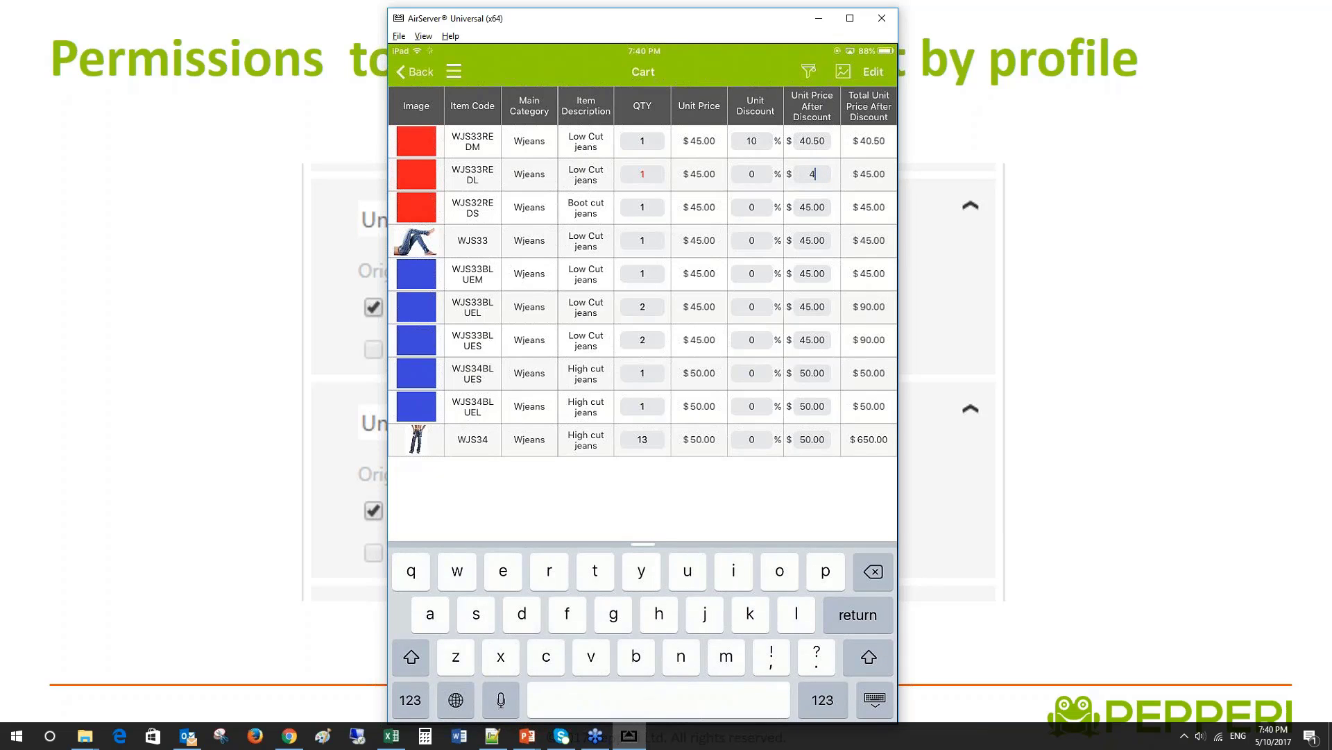
type("0")
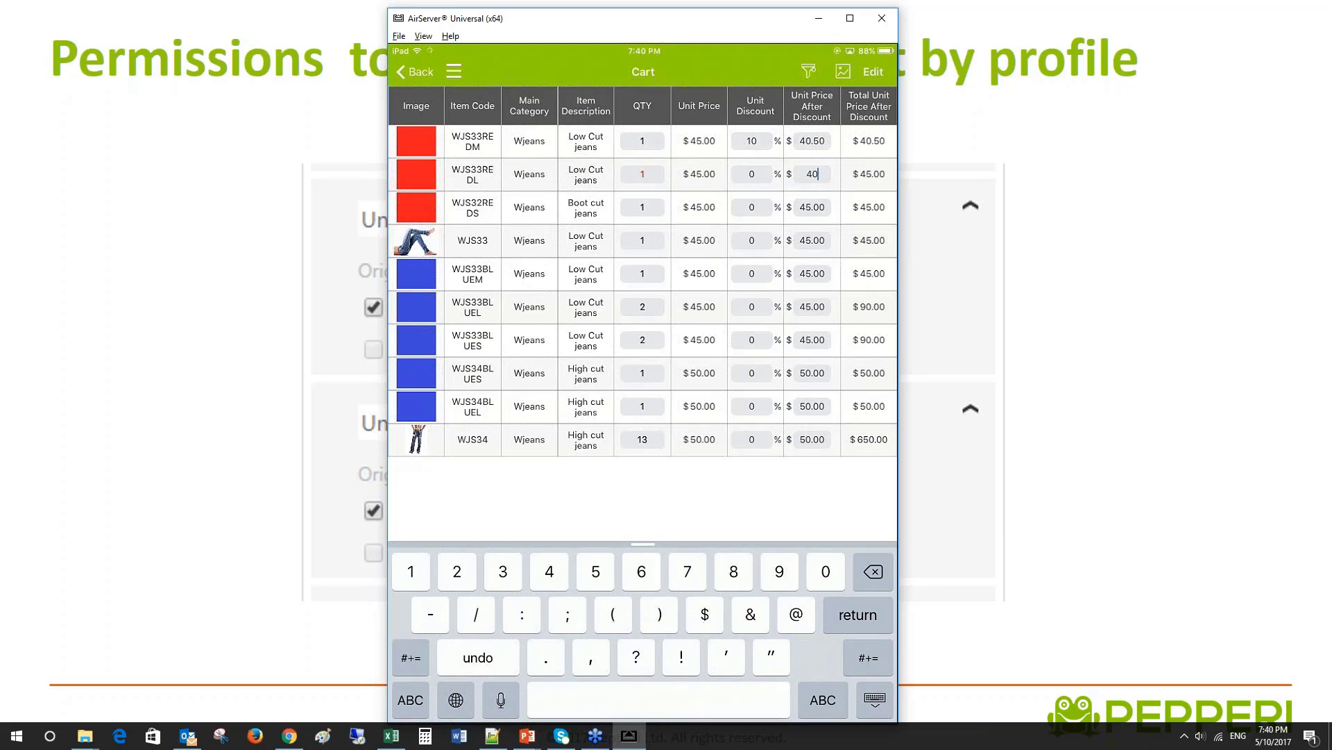
key("Return")
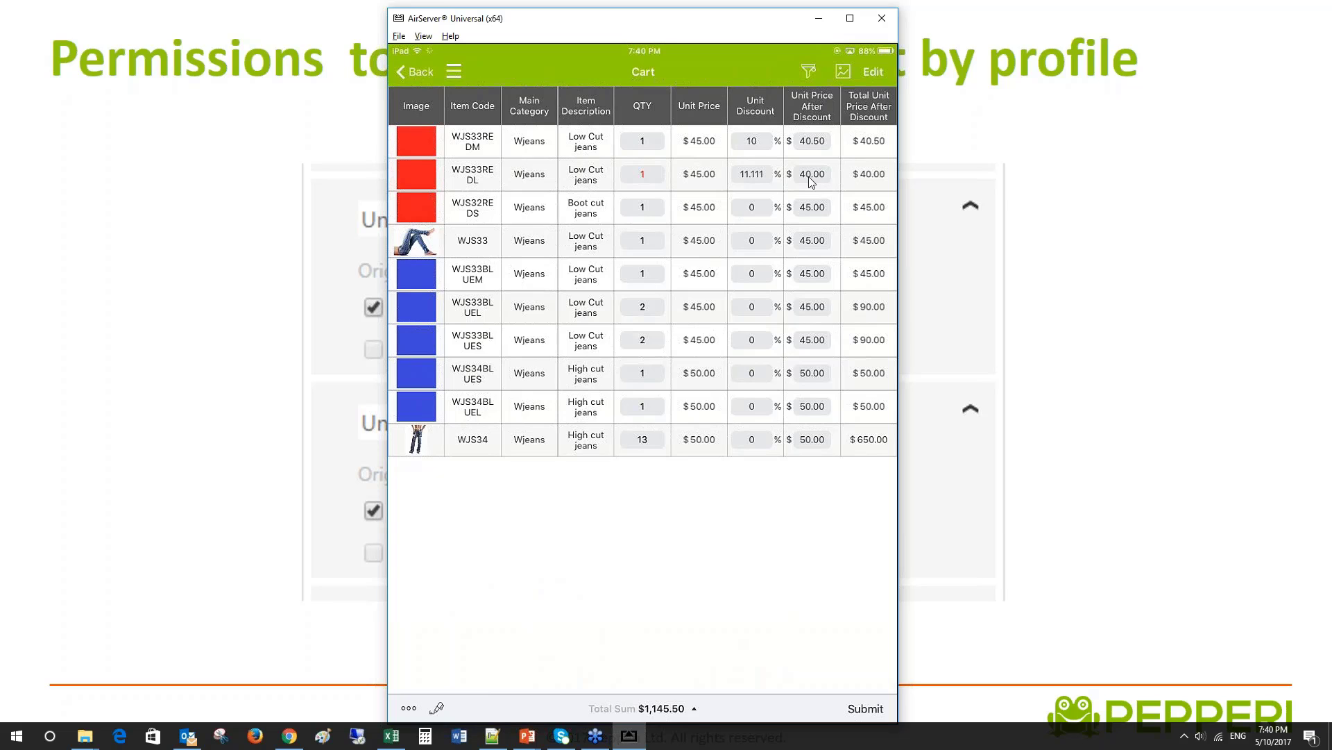
- Switch to the Pepperi back office in Chrome, leave the Grid Line View and open the Sales Order's Cart Grid View for editing
left_click(290, 736)
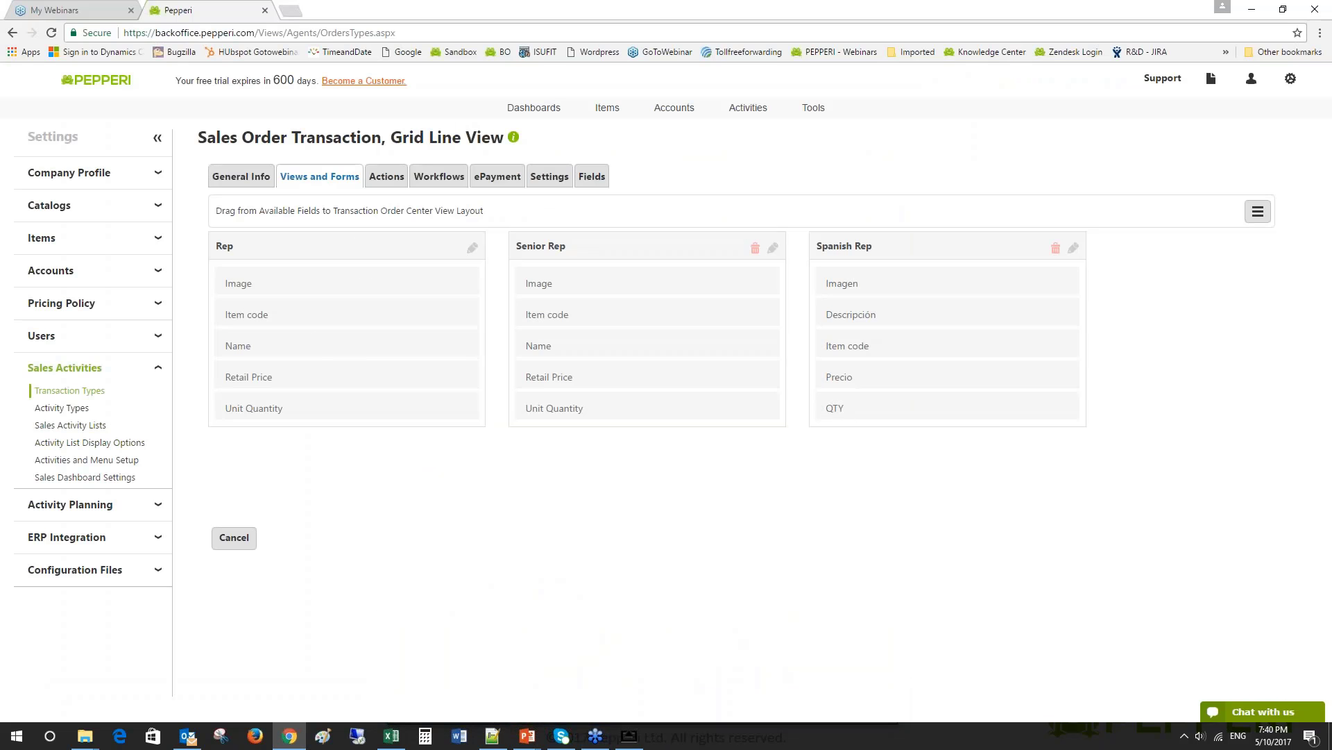
left_click(230, 539)
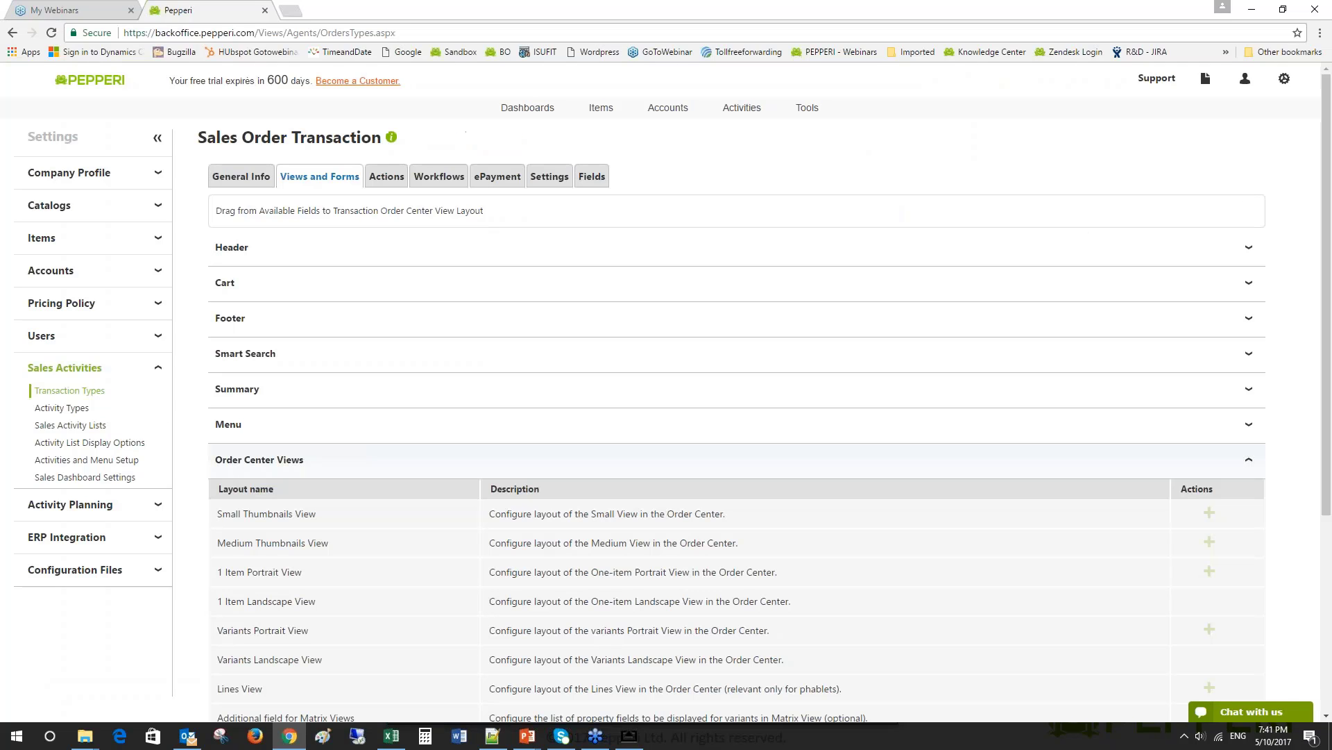
left_click(305, 463)
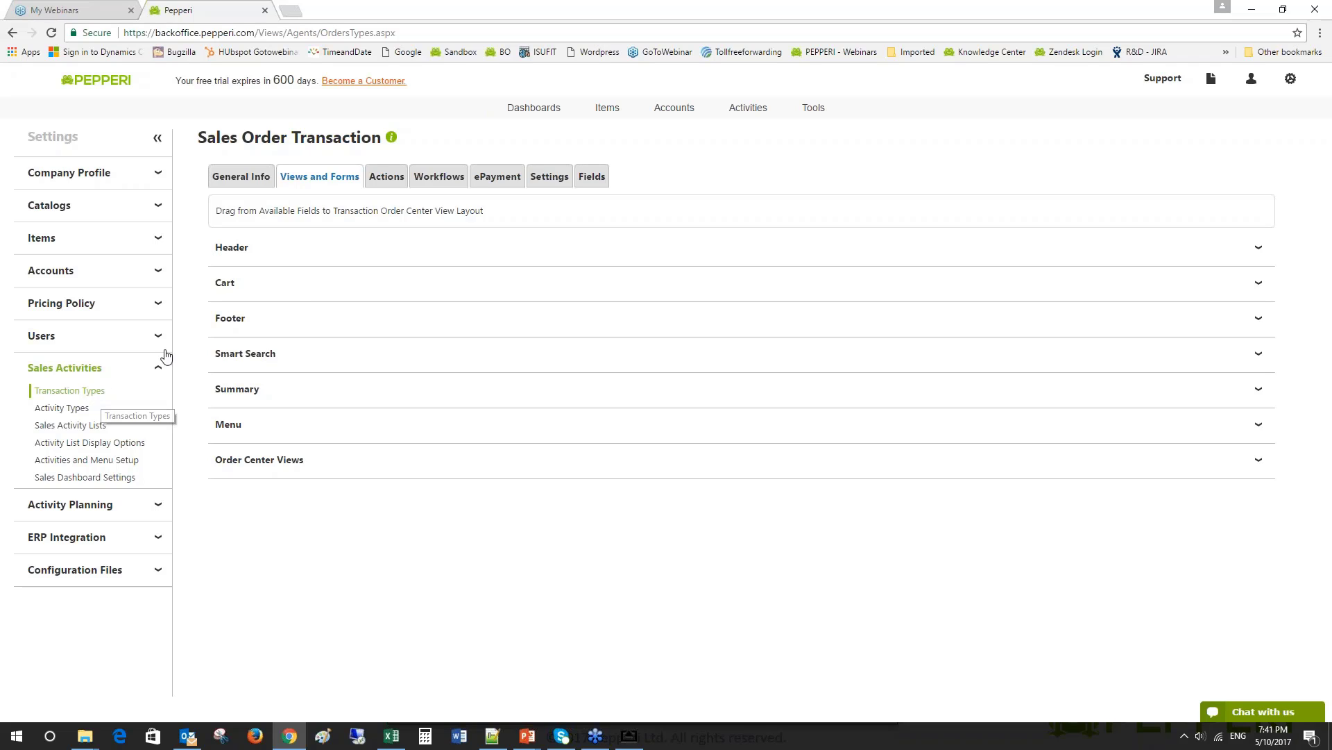
left_click(268, 285)
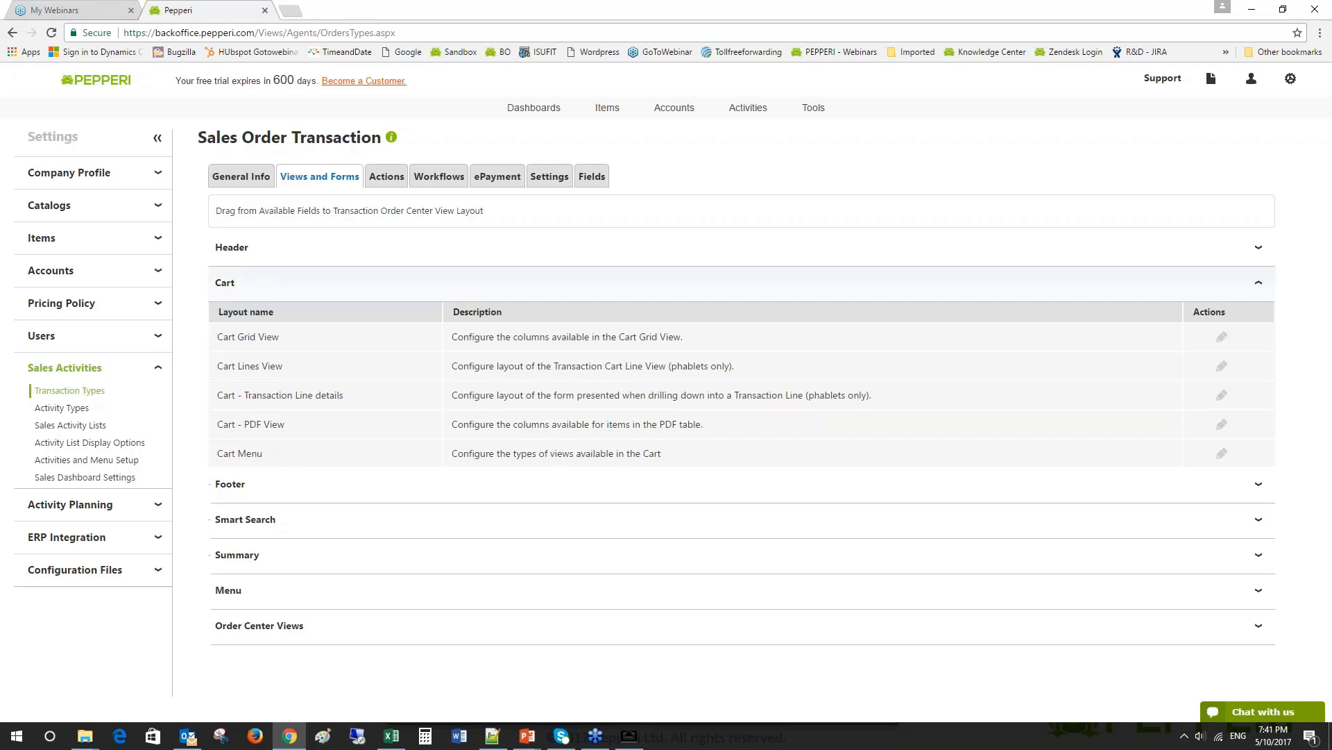
double_click(233, 282)
left_click(234, 281)
left_click(1222, 338)
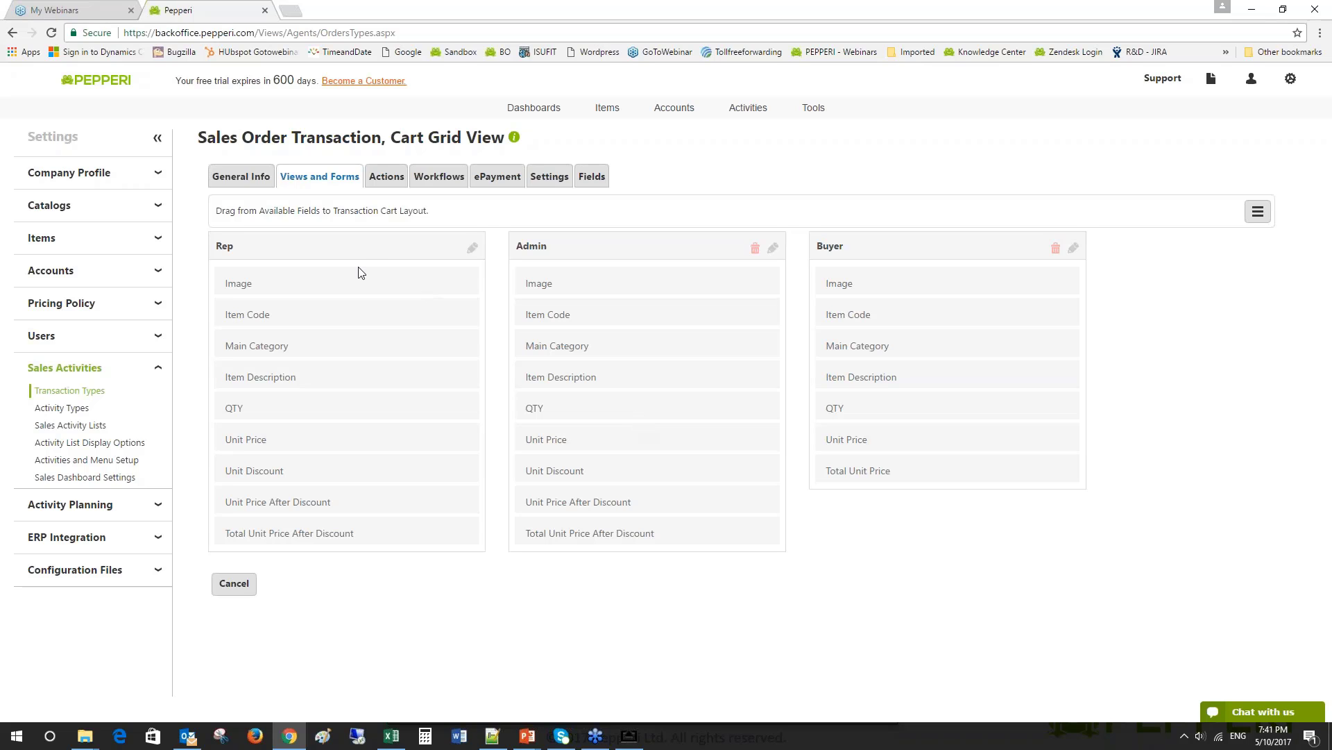
- Examine the options of Unit Discount and Unit Price After Discount in the Rep cart layout, and leave it without saving
left_click(472, 248)
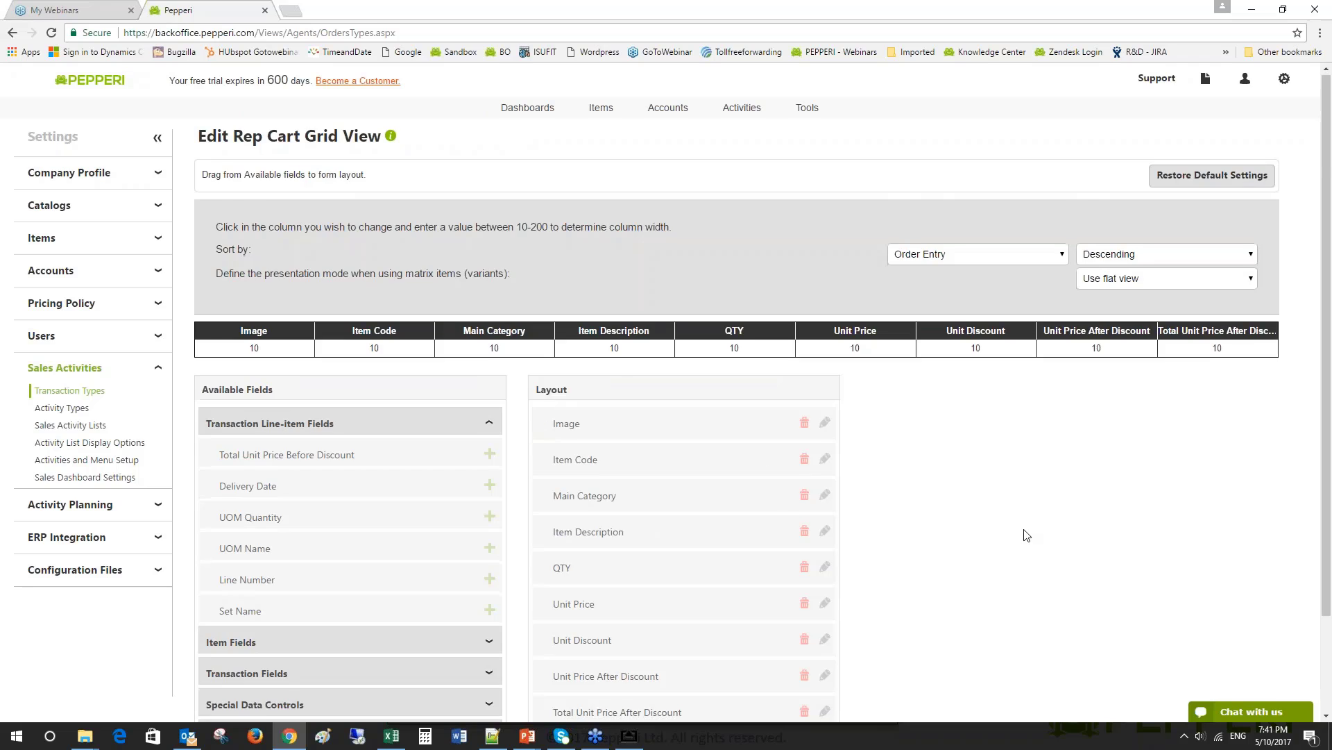
scroll(1023, 535, "down", 2)
left_click(824, 525)
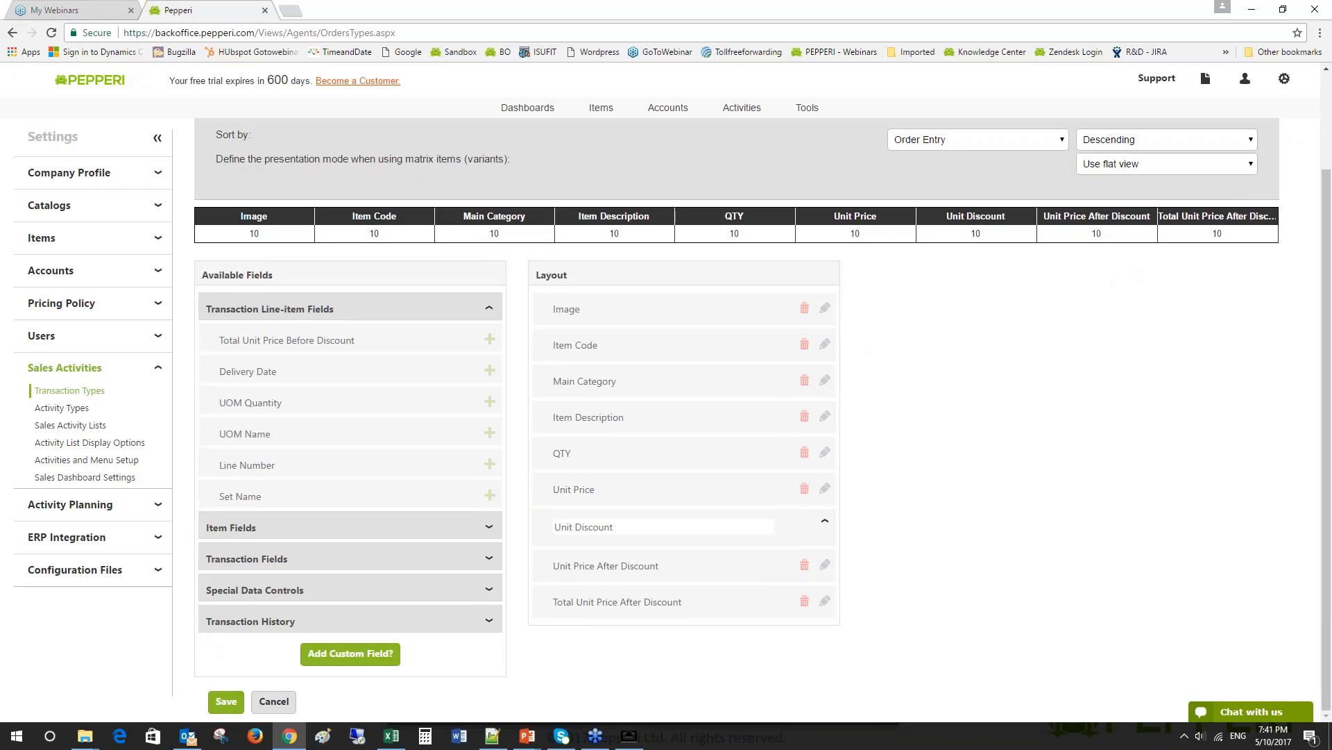
left_click(825, 612)
scroll(580, 573, "down", 1)
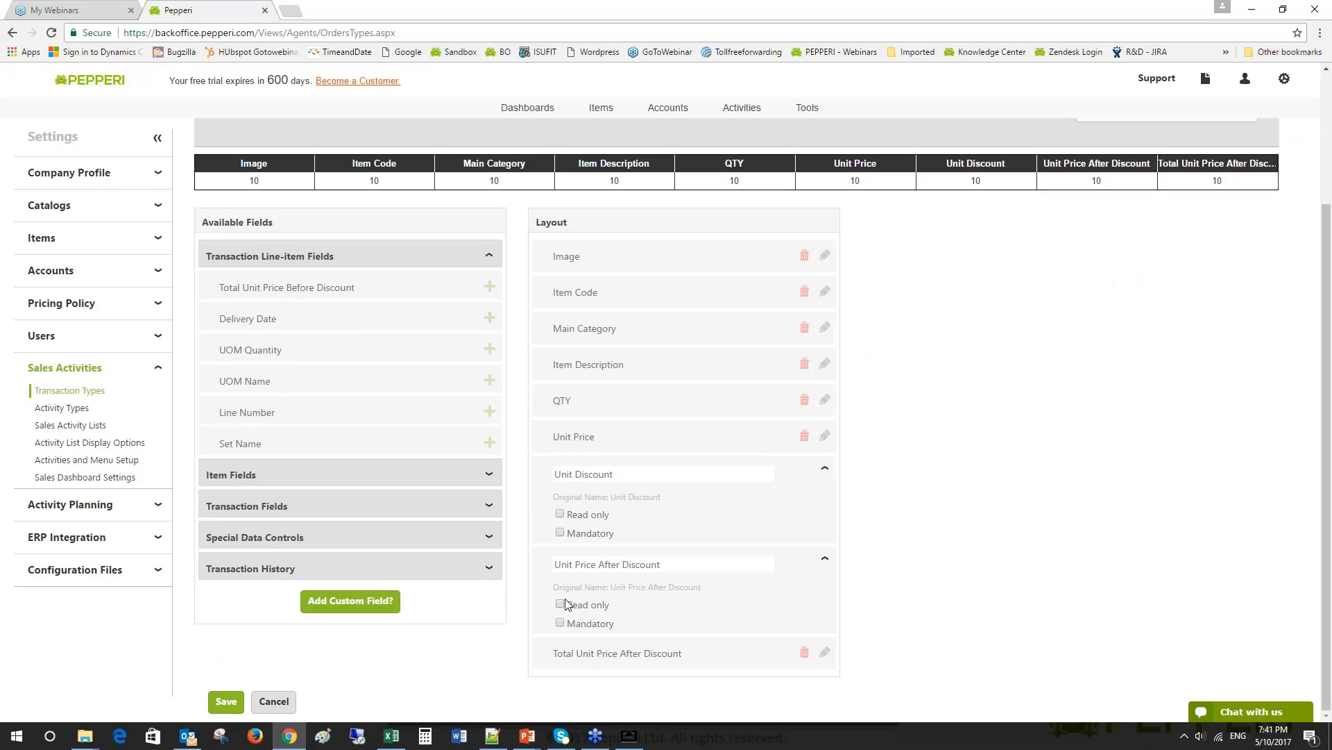
left_click(273, 701)
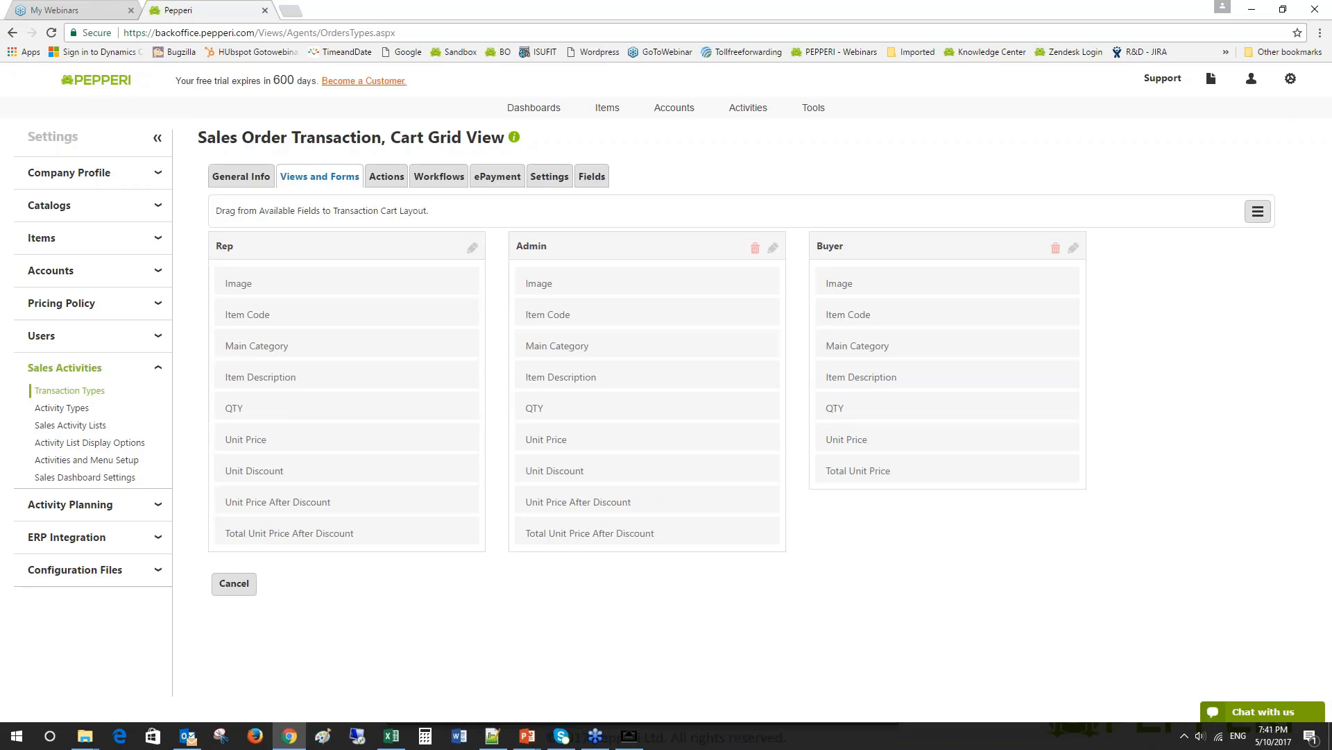
left_click(1257, 211)
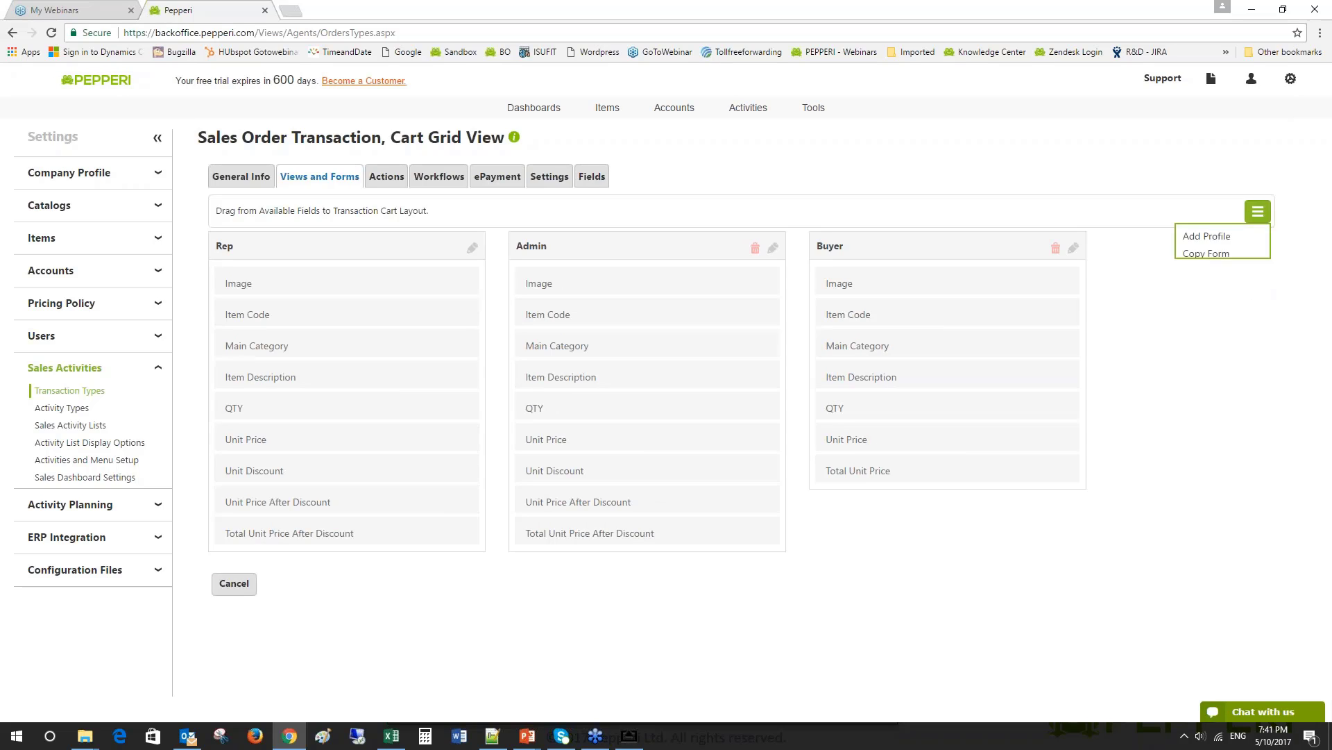
left_click(1206, 236)
left_click(566, 397)
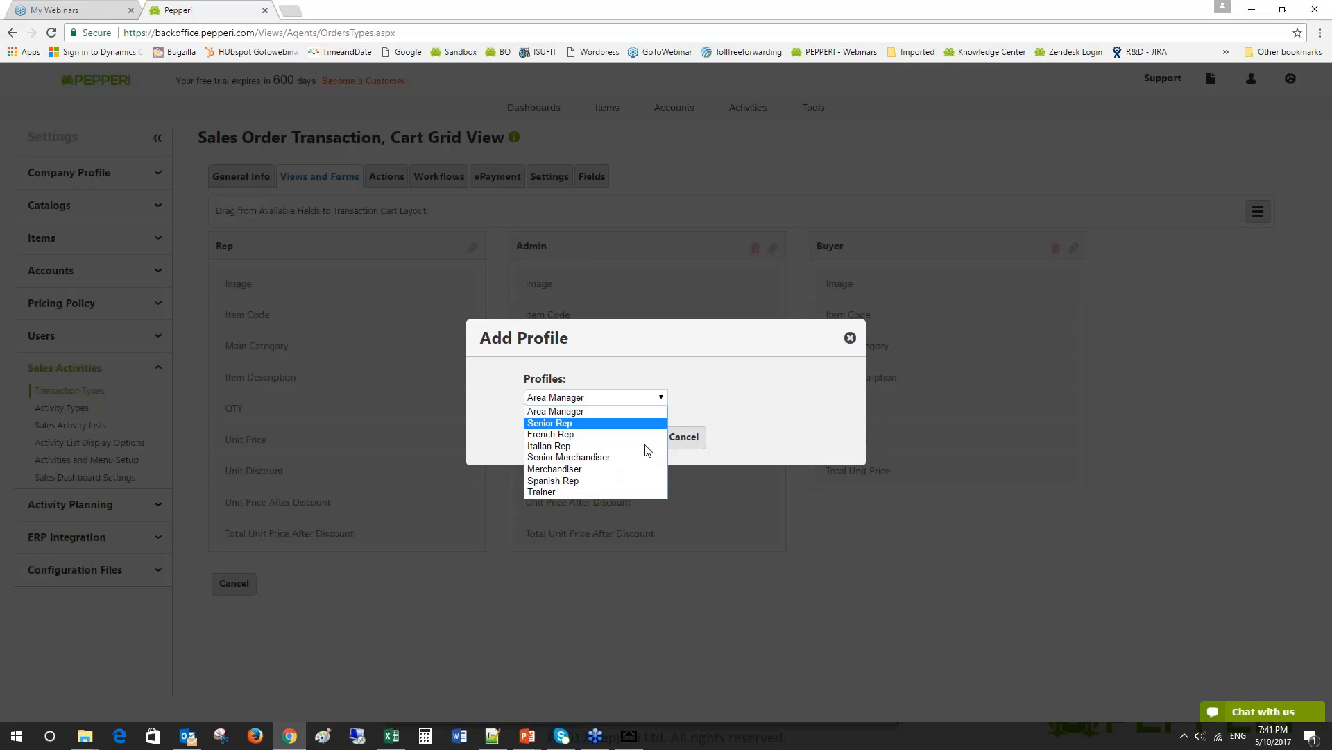
left_click(713, 519)
key("Escape")
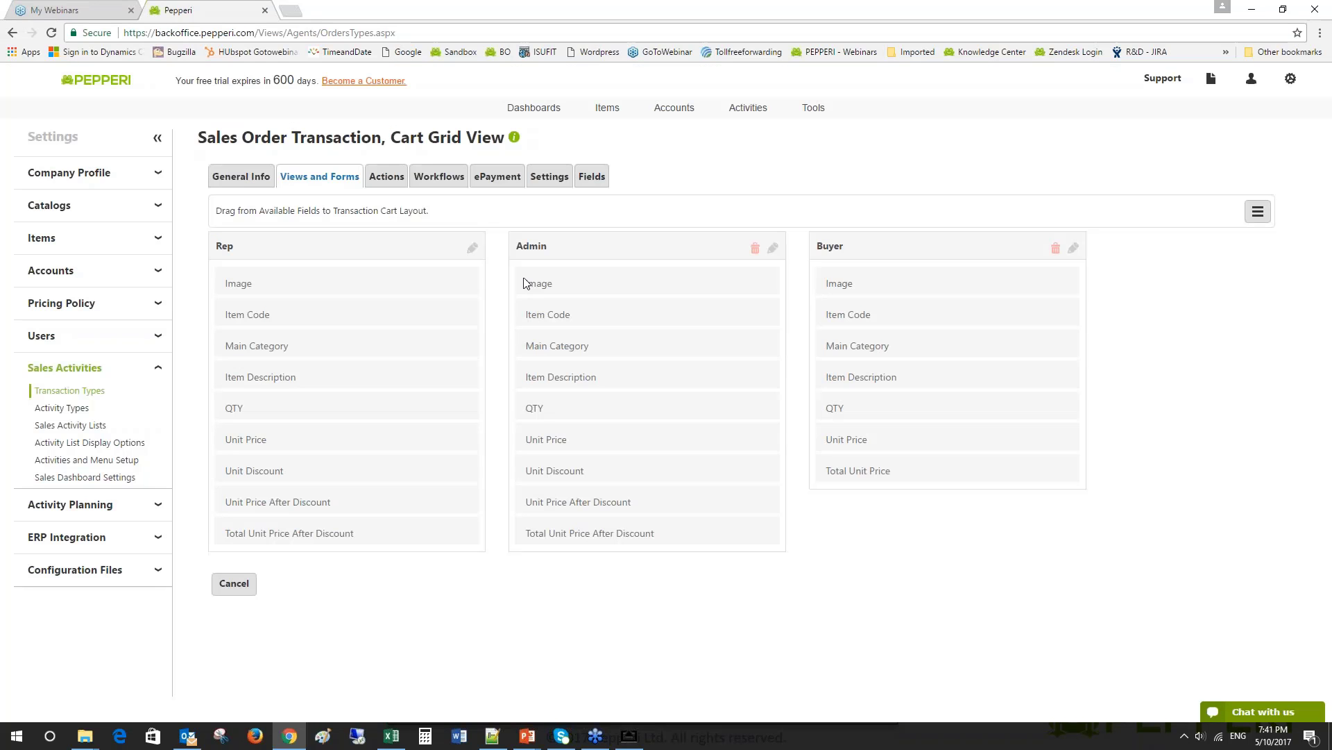
- Make Unit Discount and Unit Price After Discount read only in the Rep Cart Grid View and save the layout
left_click(472, 247)
scroll(668, 394, "down", 2)
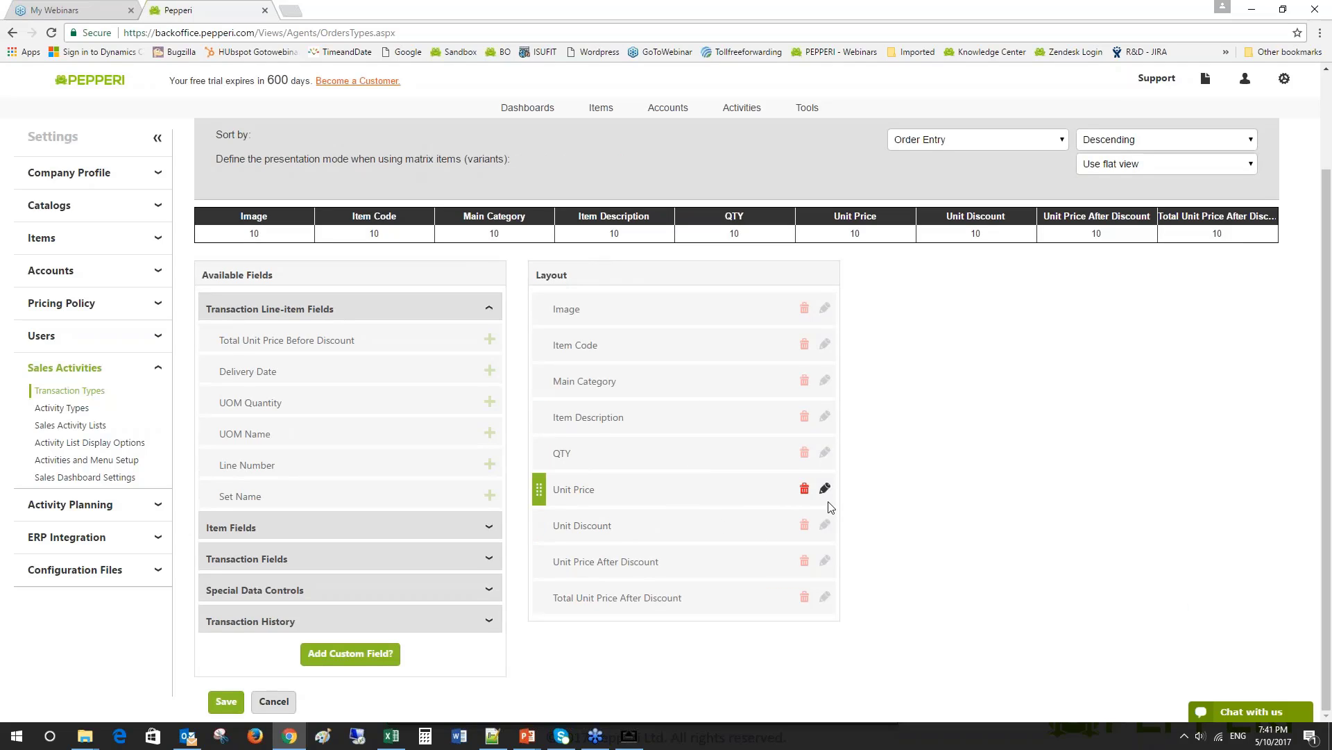
left_click(826, 524)
left_click(560, 566)
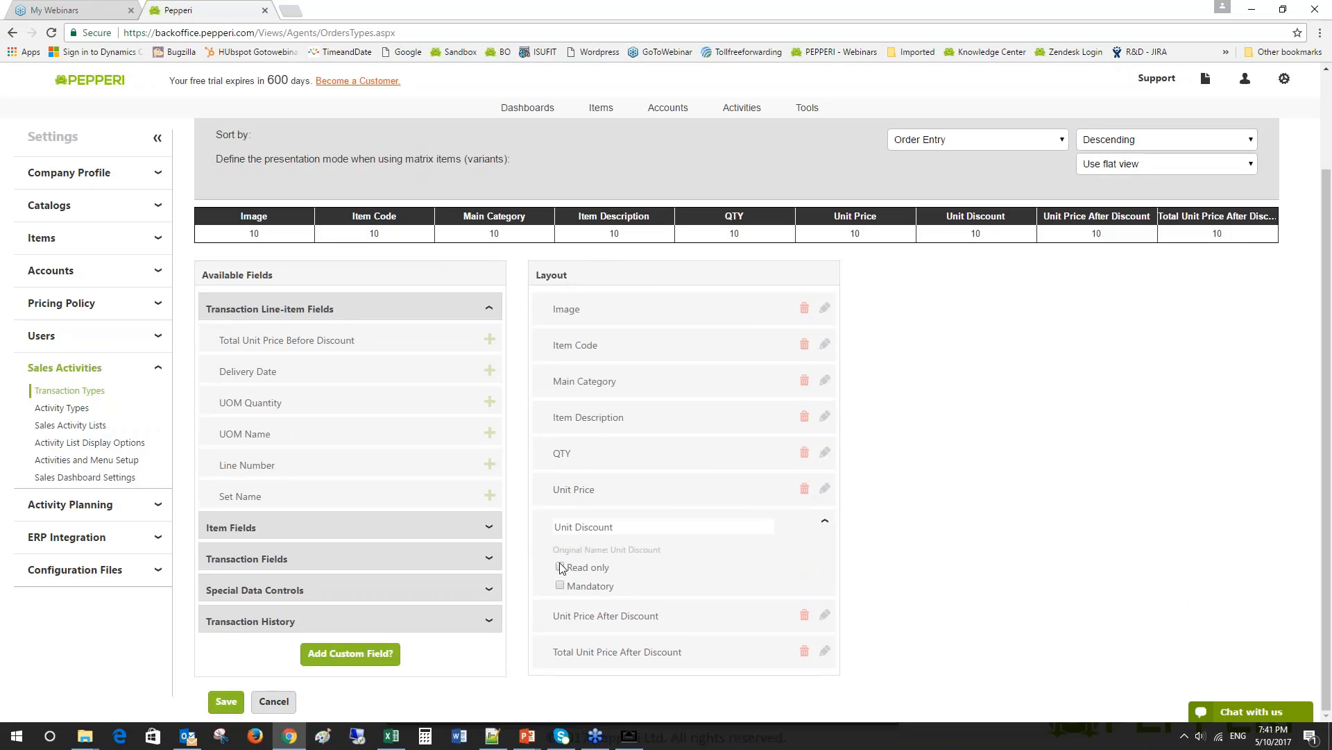
left_click(826, 615)
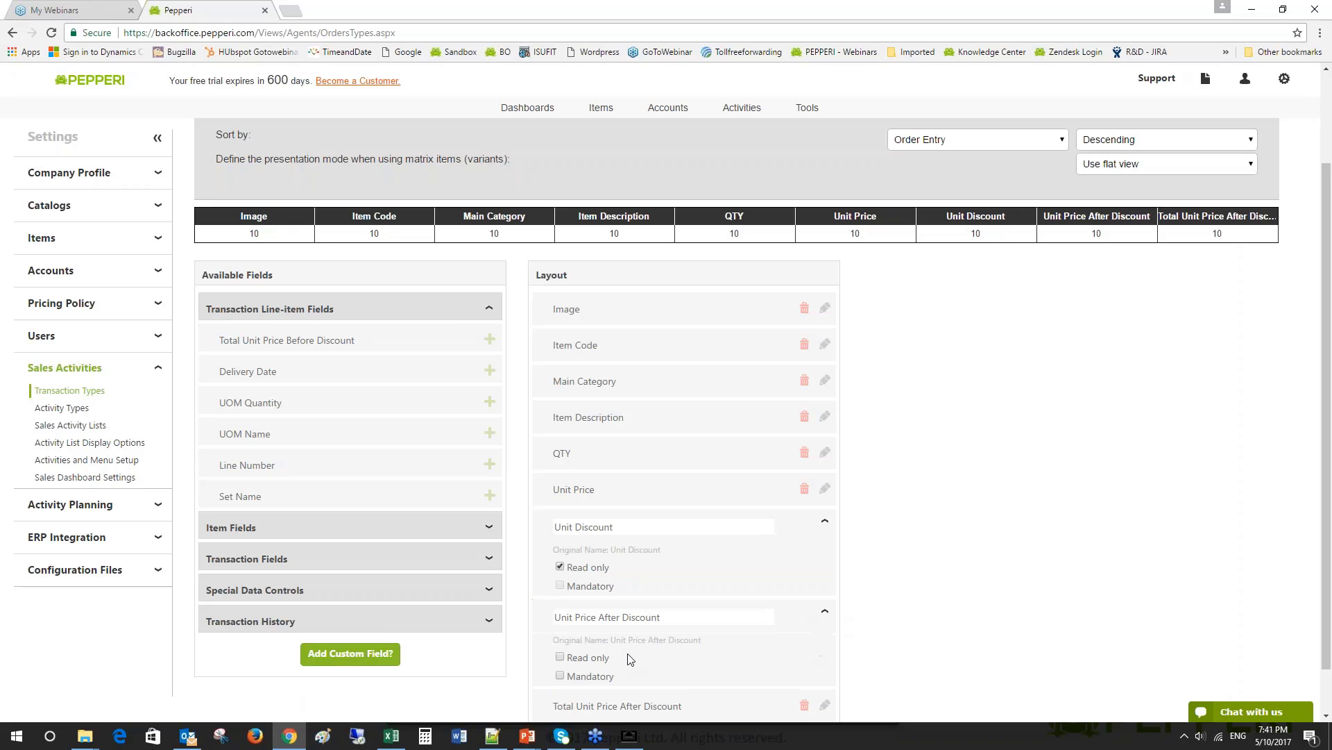
left_click(560, 656)
scroll(761, 570, "down", 1)
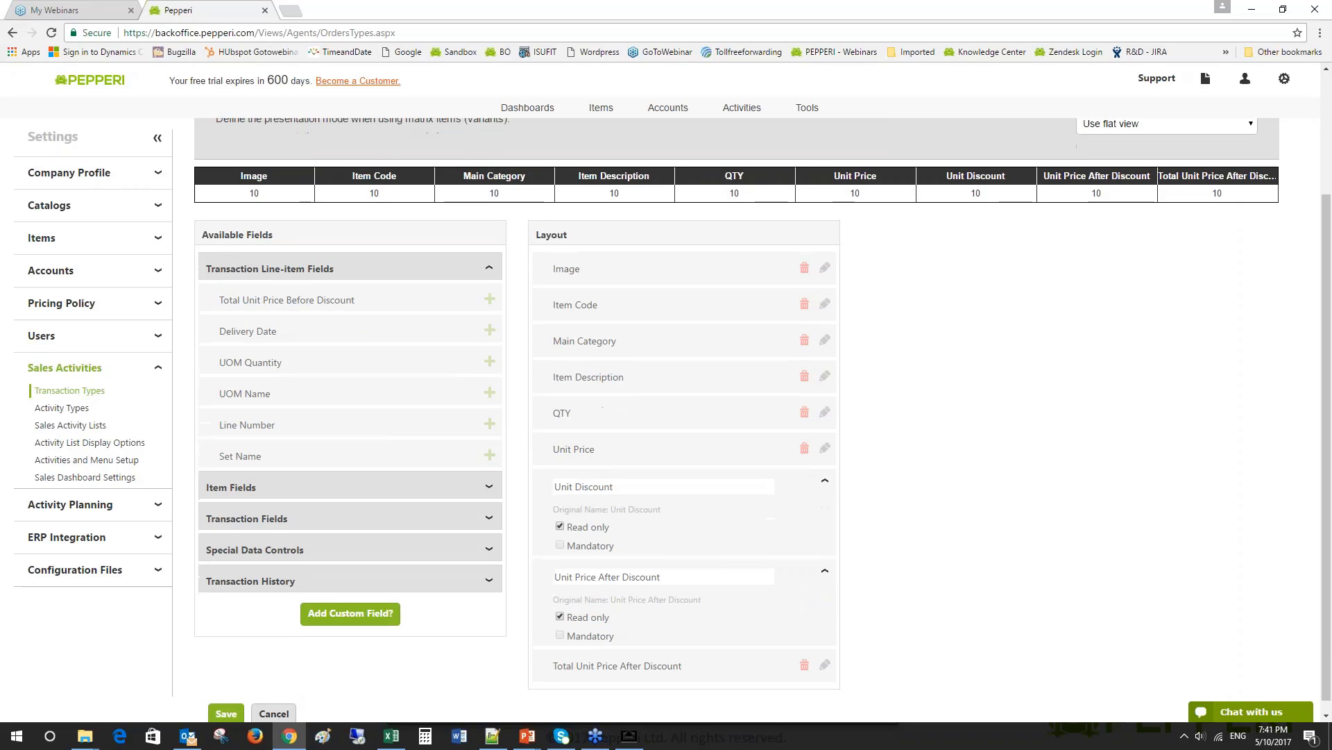
left_click(226, 717)
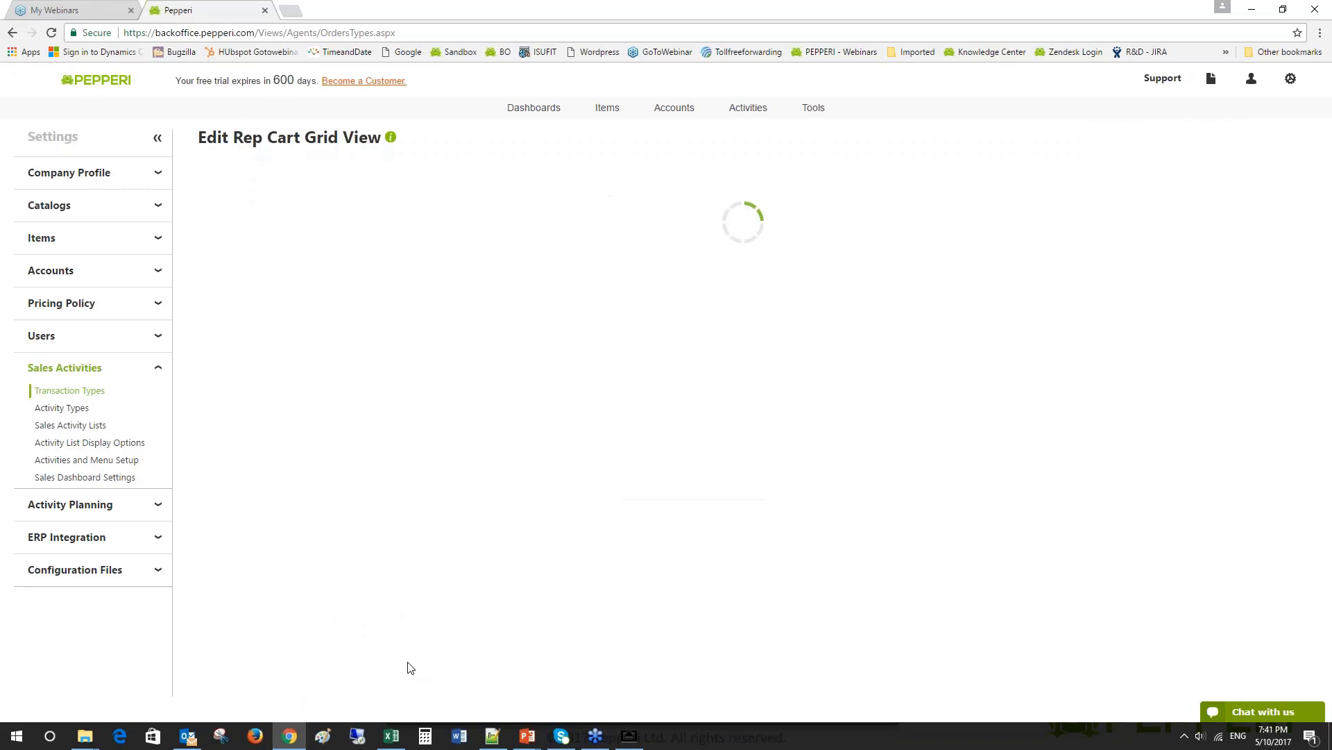
- Add a Cart Grid View layout for the Senior Rep profile
left_click(1257, 212)
left_click(1184, 231)
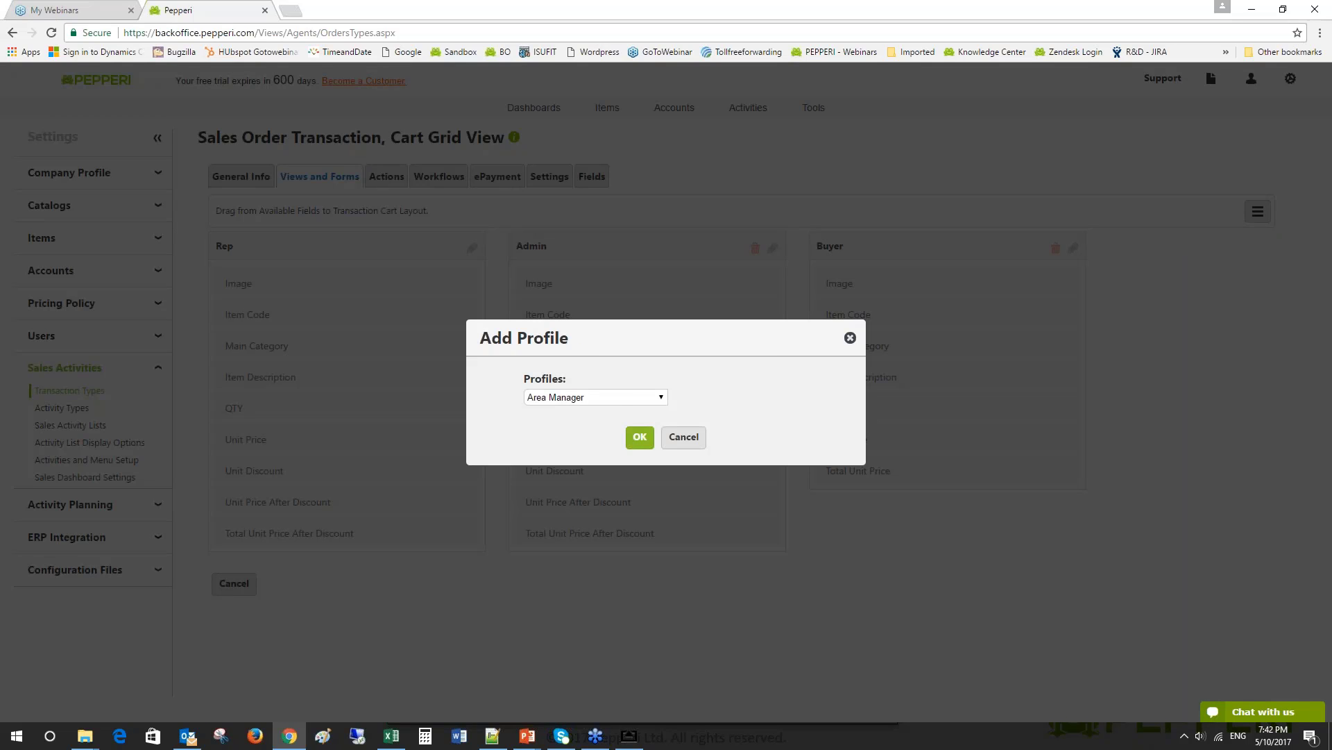
left_click(587, 397)
left_click(586, 422)
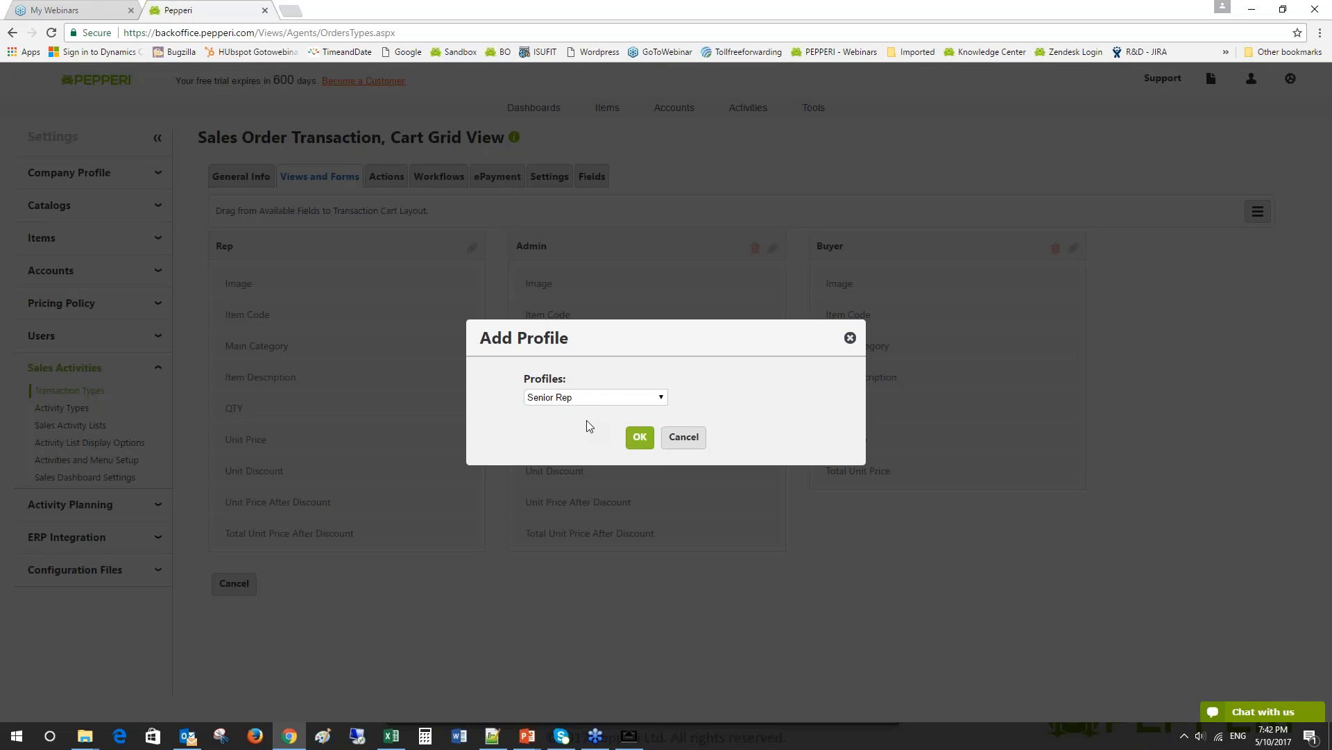
left_click(639, 438)
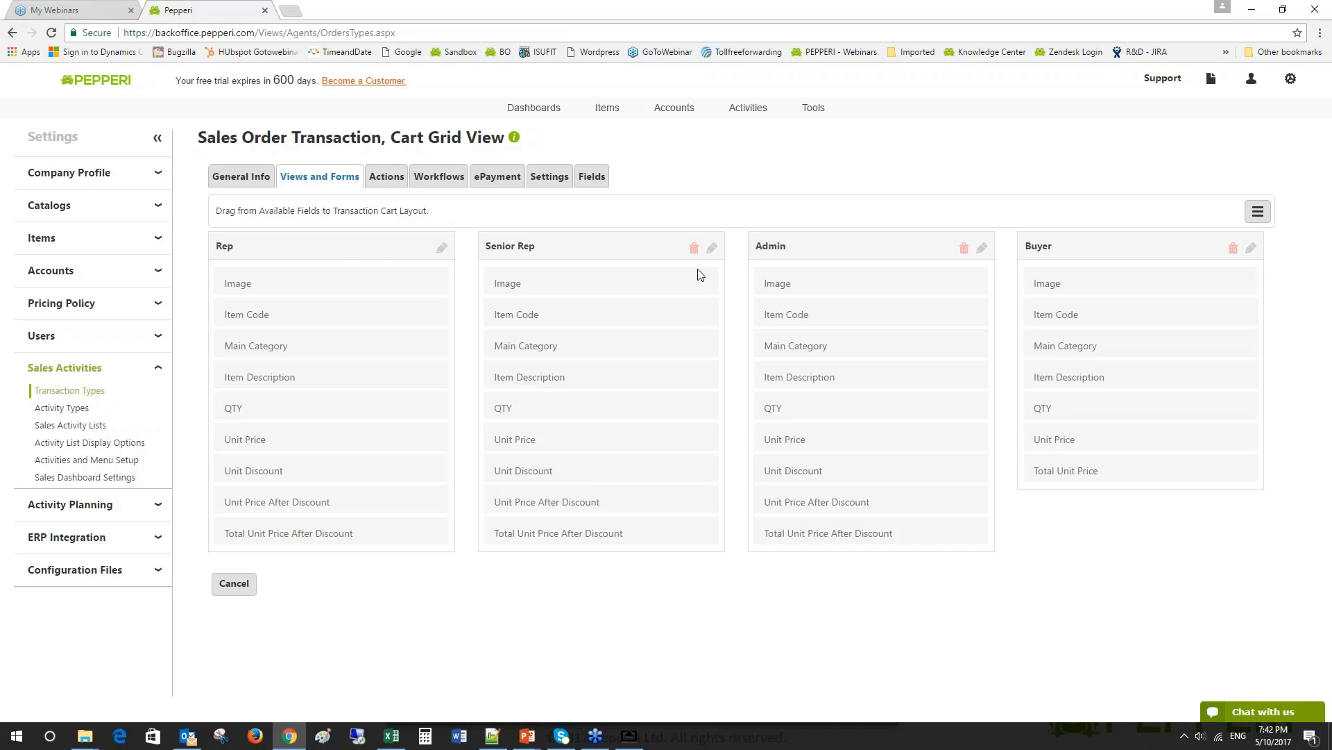
- Make Unit Discount and Unit Price After Discount editable in the Senior Rep Cart Grid View by clearing Read only, and save the layout
left_click(712, 247)
scroll(917, 472, "down", 2)
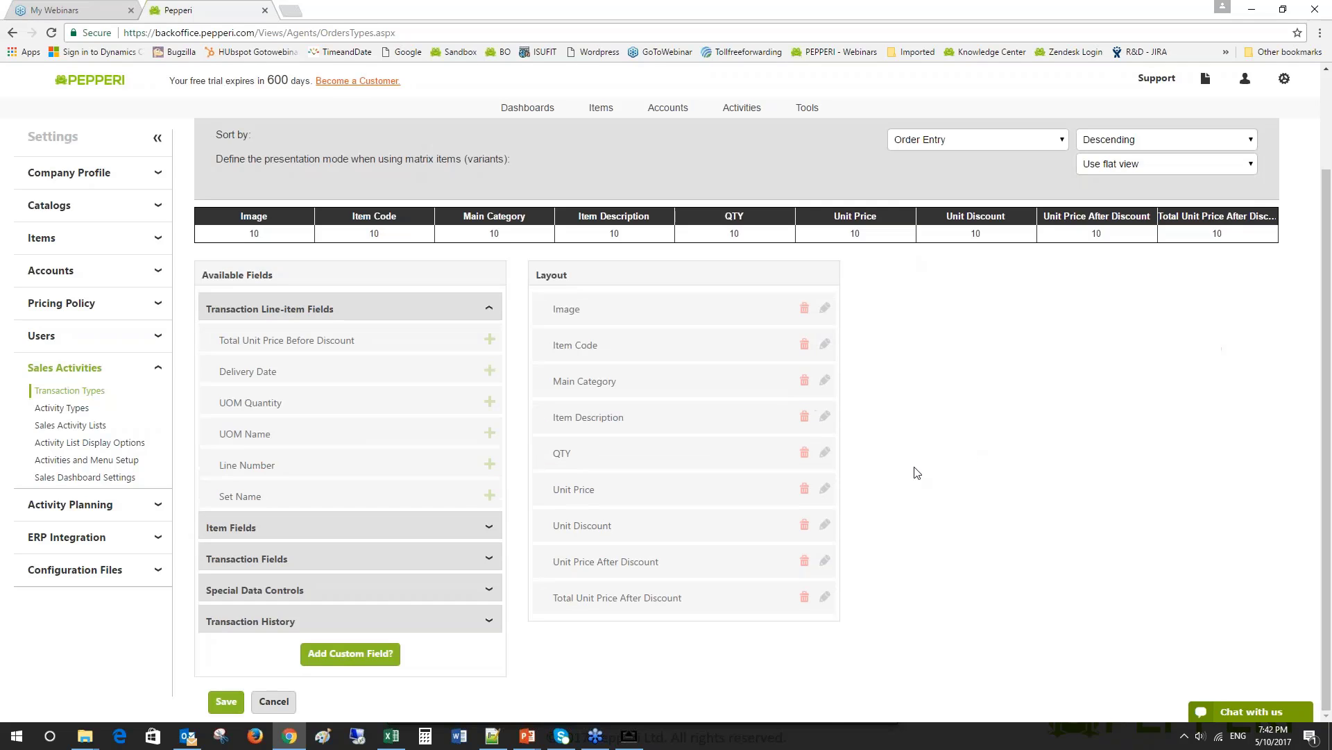
left_click(825, 524)
left_click(560, 567)
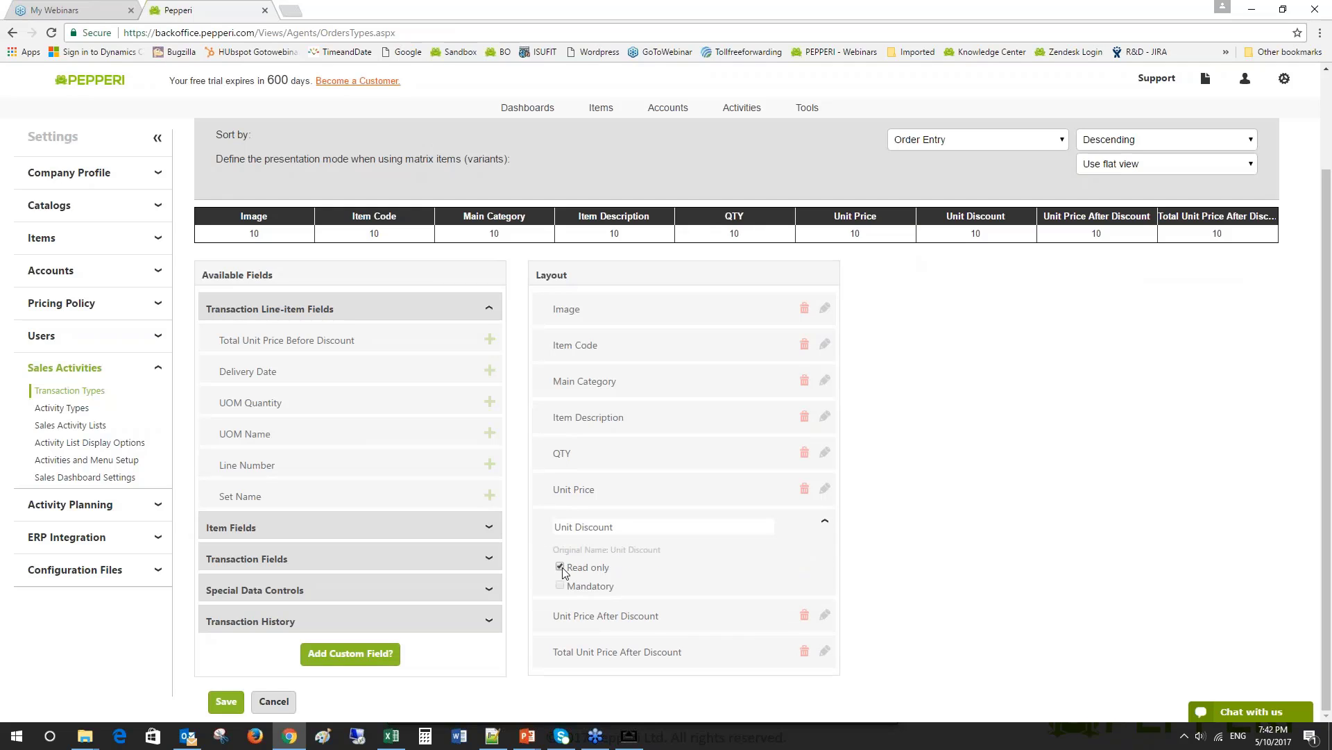
left_click(560, 567)
left_click(824, 616)
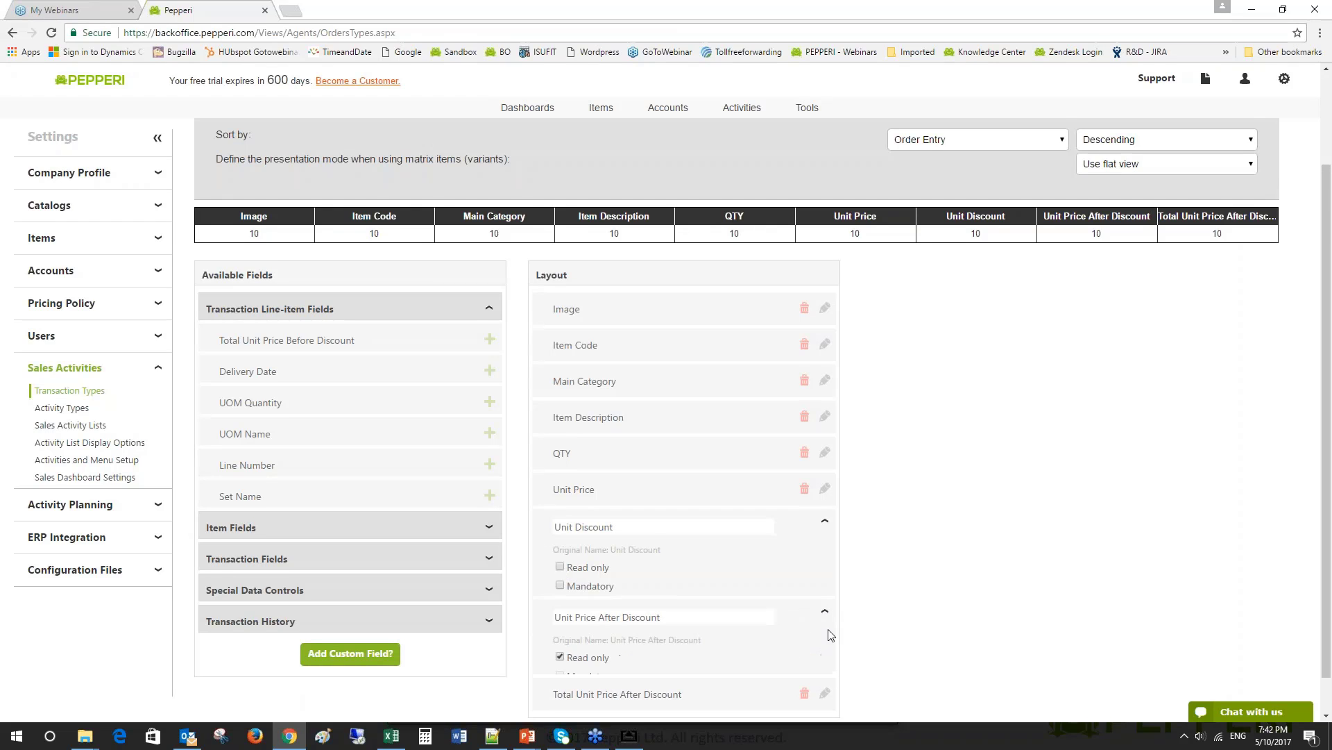
scroll(831, 635, "down", 1)
left_click(560, 604)
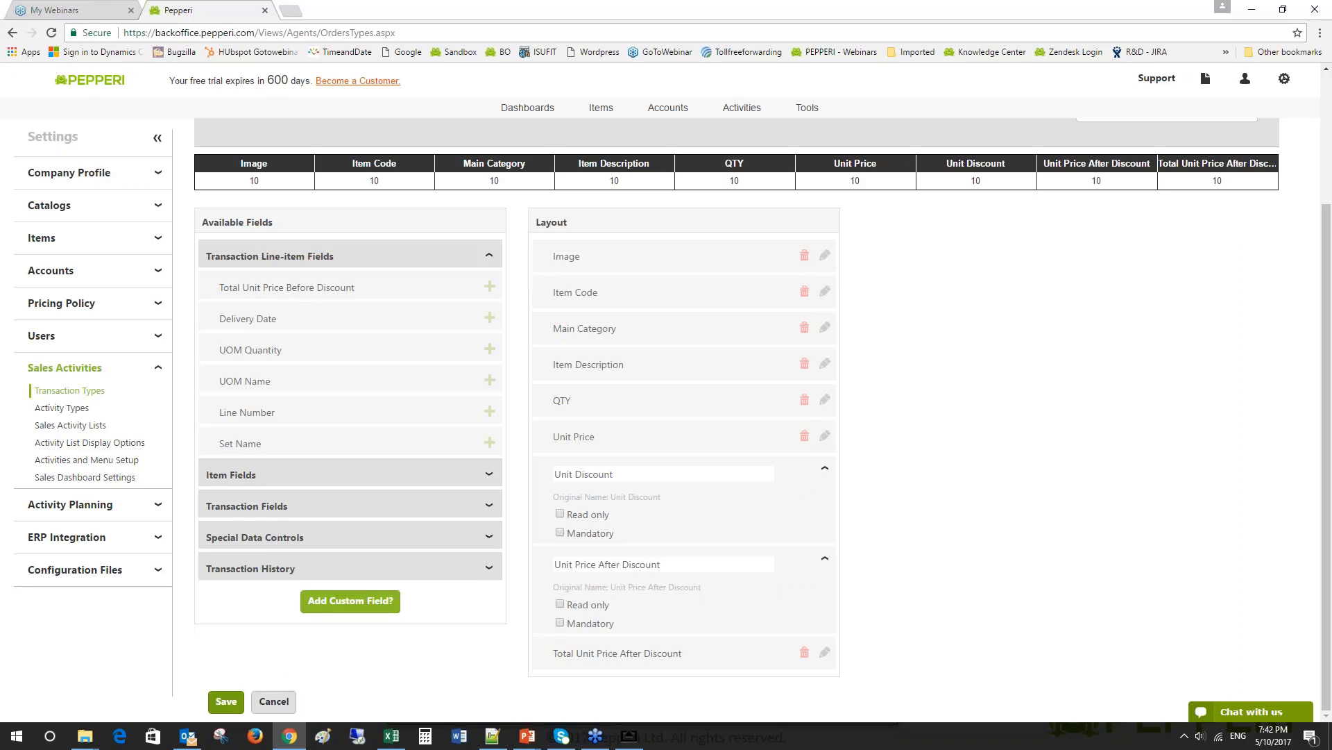
left_click(226, 701)
- Check the cart on the mirrored iPad in AirServer, then switch to the PowerPoint slide show and advance to the B2B Storefront – Buyer profile slide
left_click(629, 735)
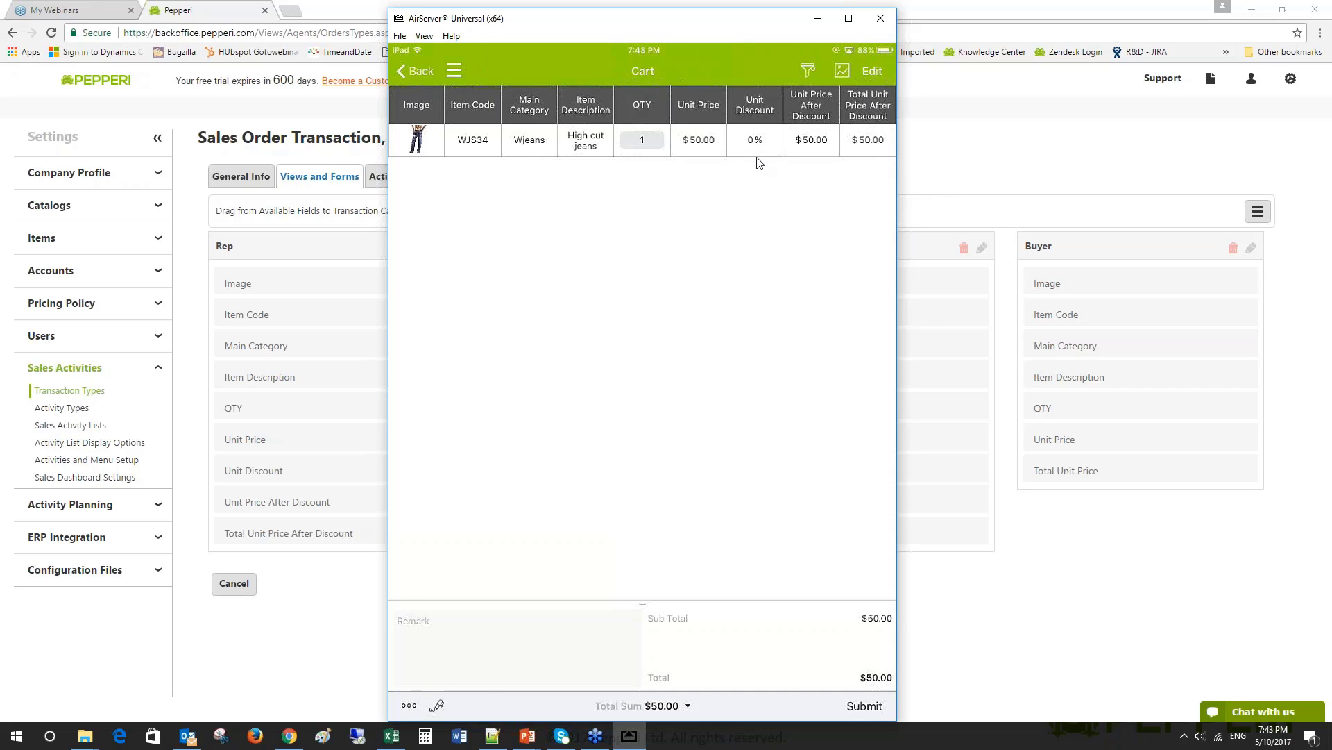
left_click(1125, 173)
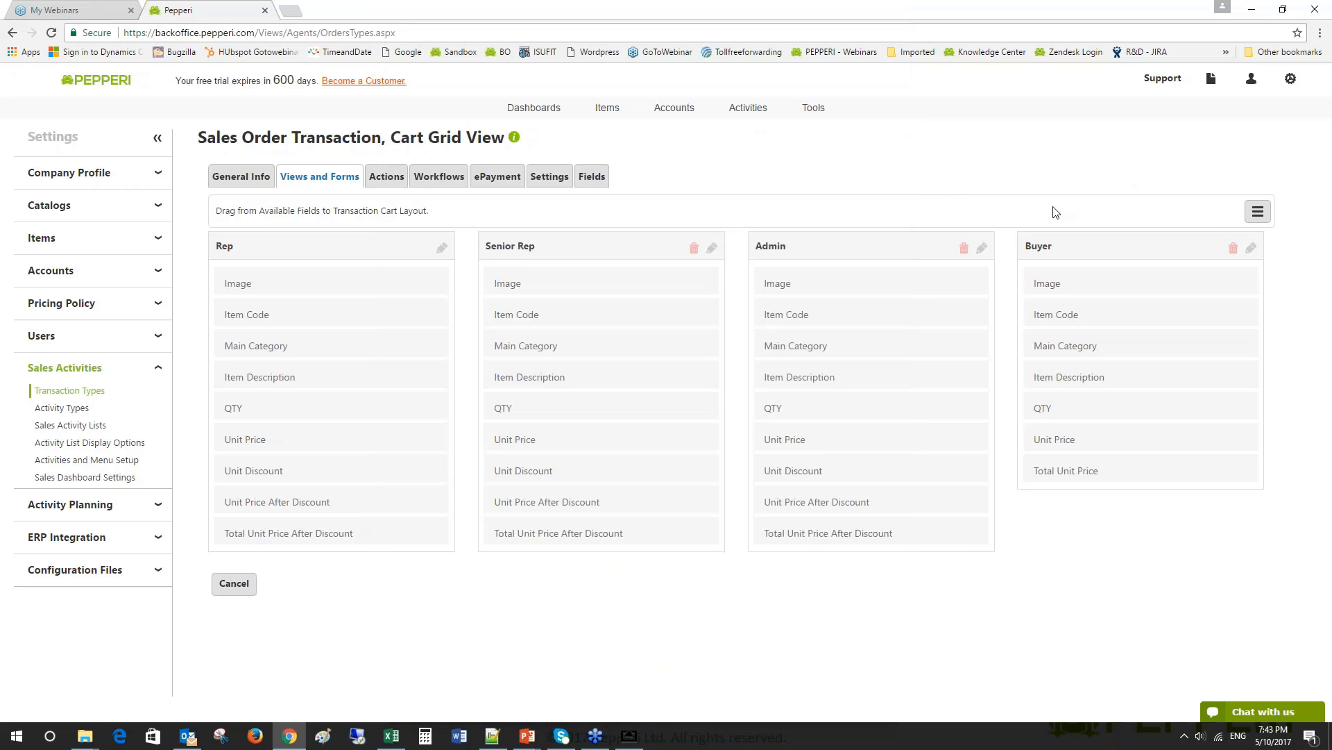
left_click(638, 738)
mouse_move(528, 736)
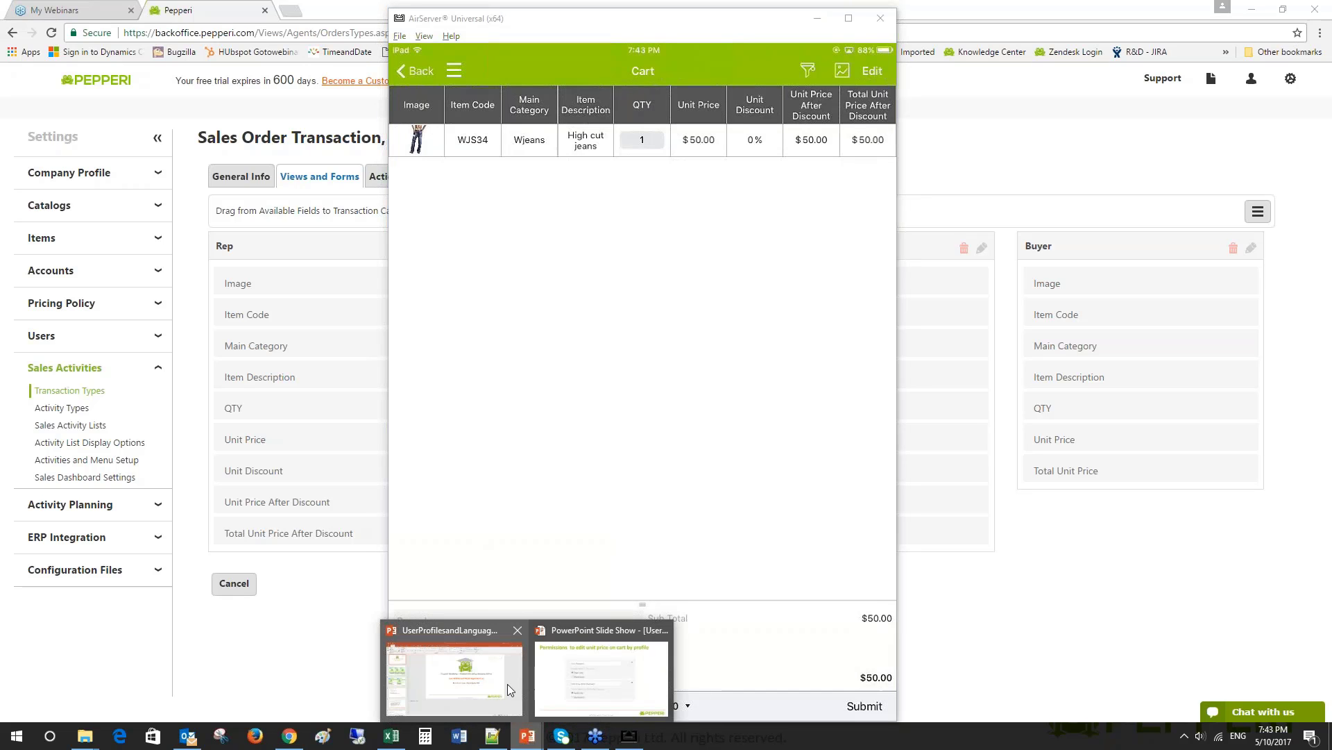
left_click(601, 677)
left_click(799, 479)
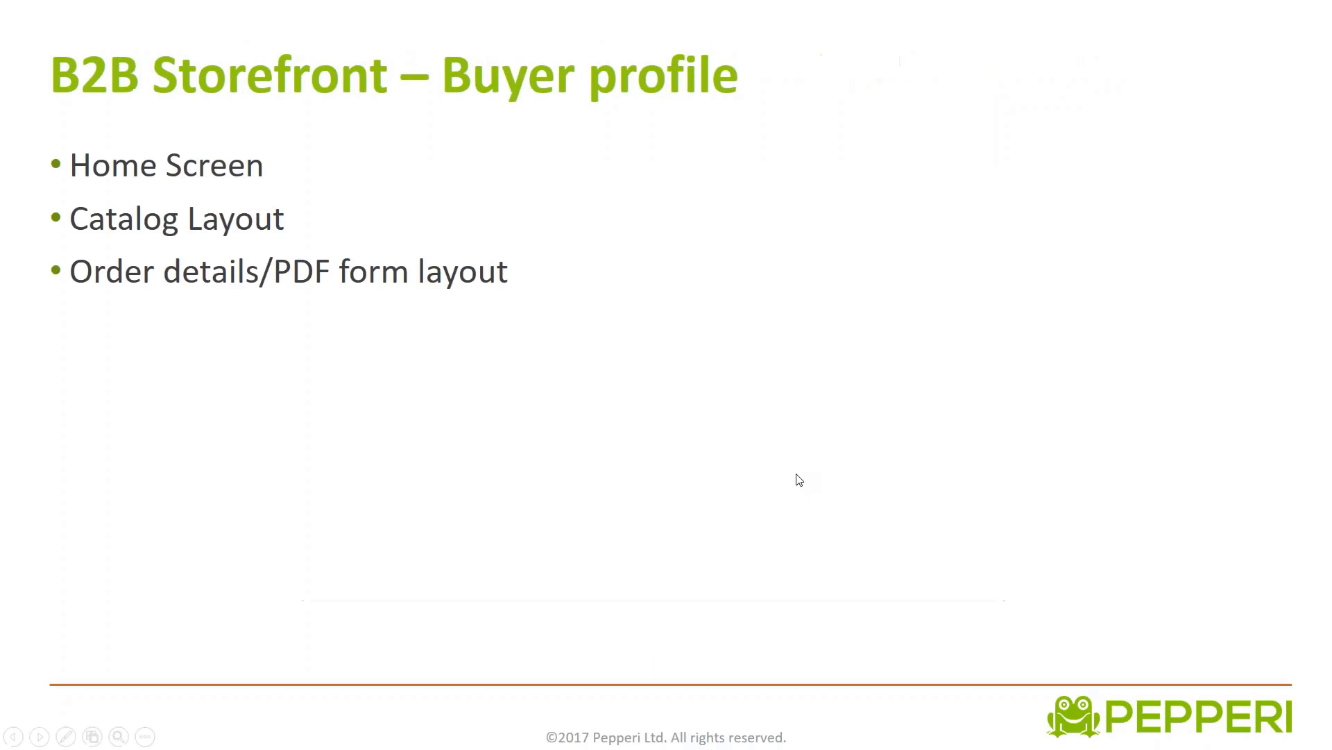
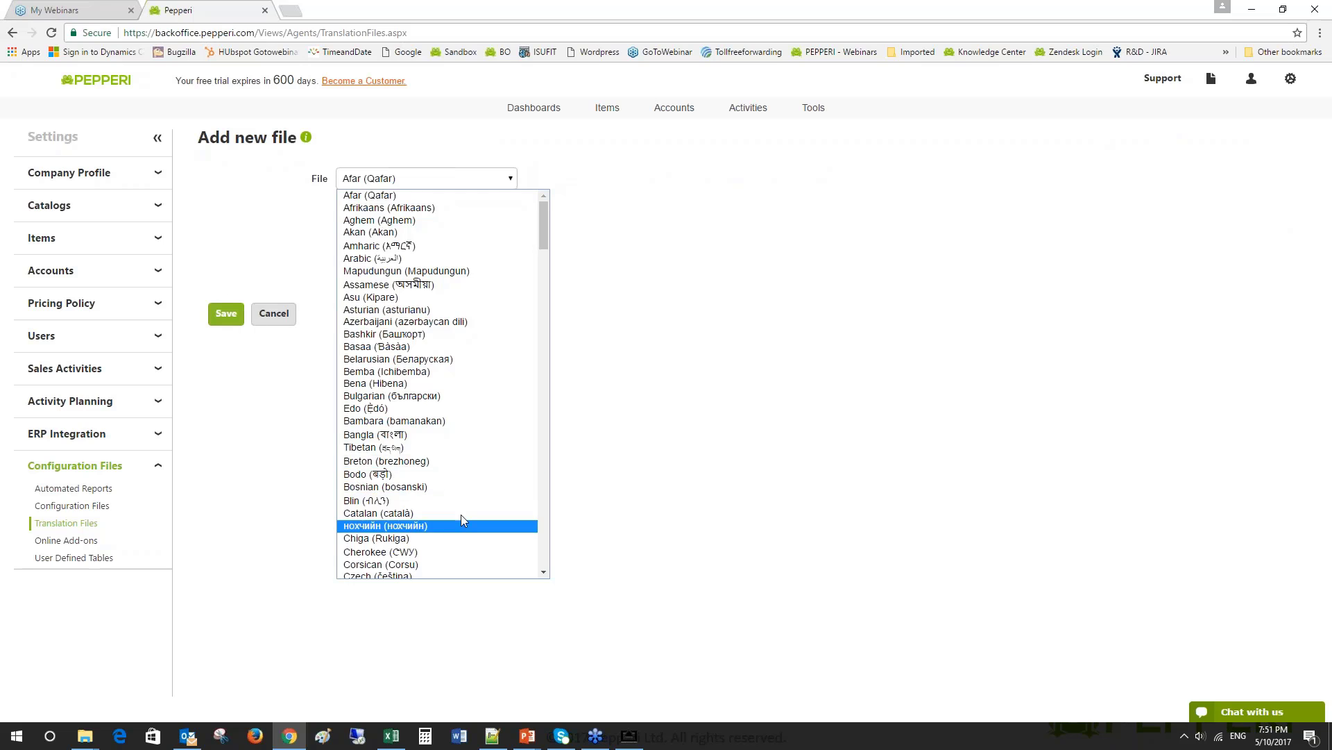
- Look through the languages available for a new translation file and leave without adding one
scroll(461, 502, "down", 10)
scroll(454, 482, "down", 15)
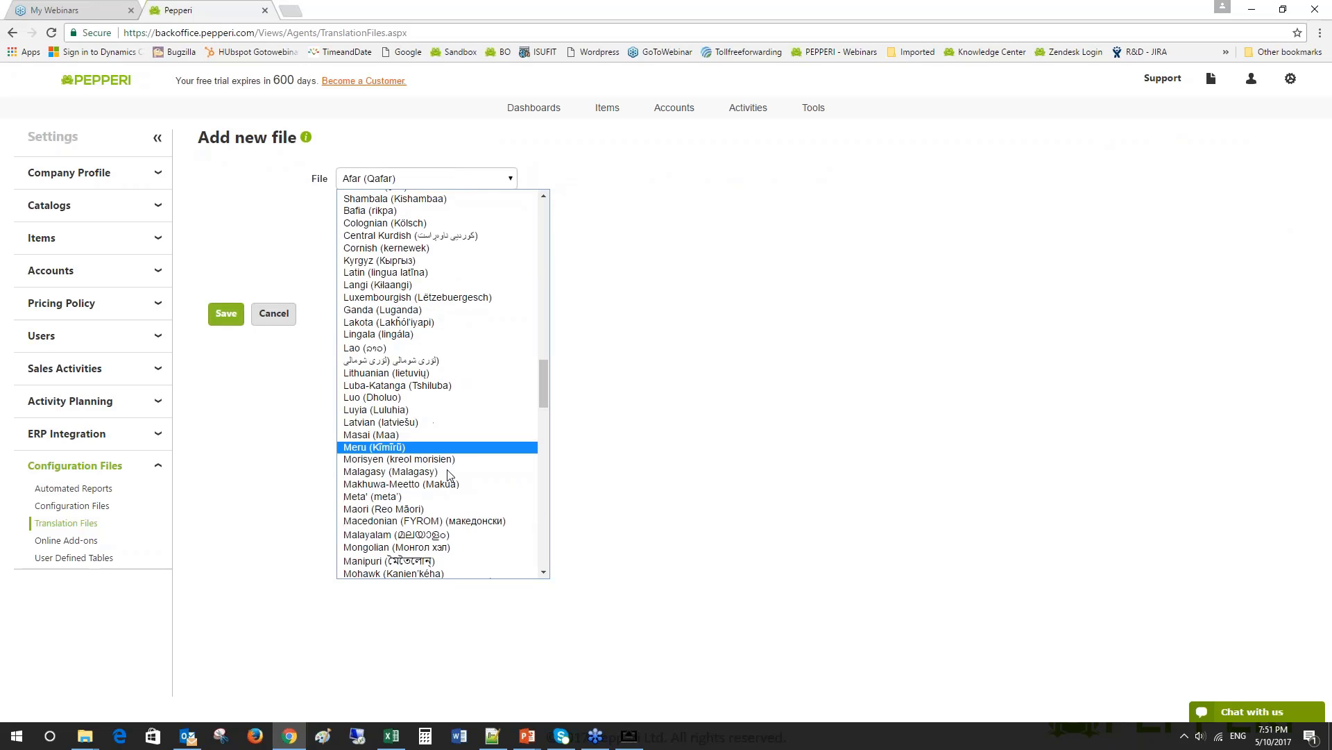
scroll(447, 473, "down", 15)
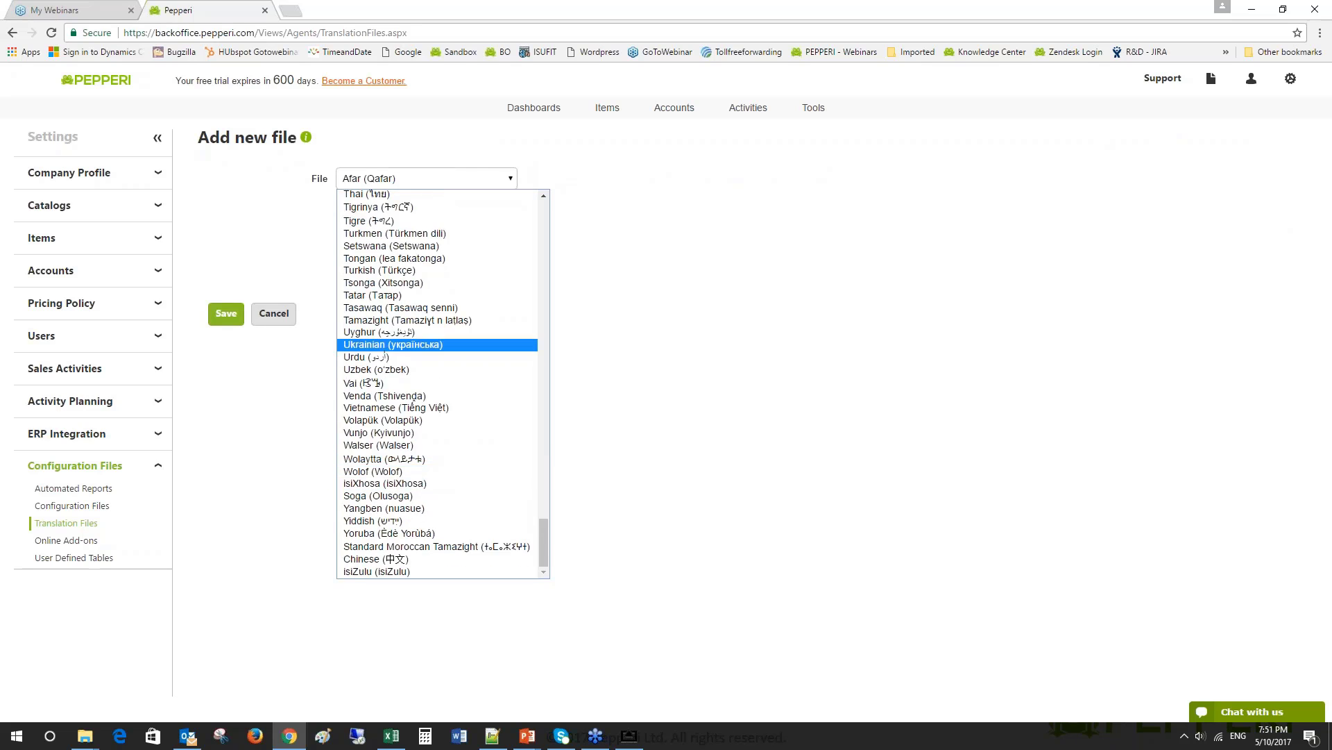
left_click(277, 314)
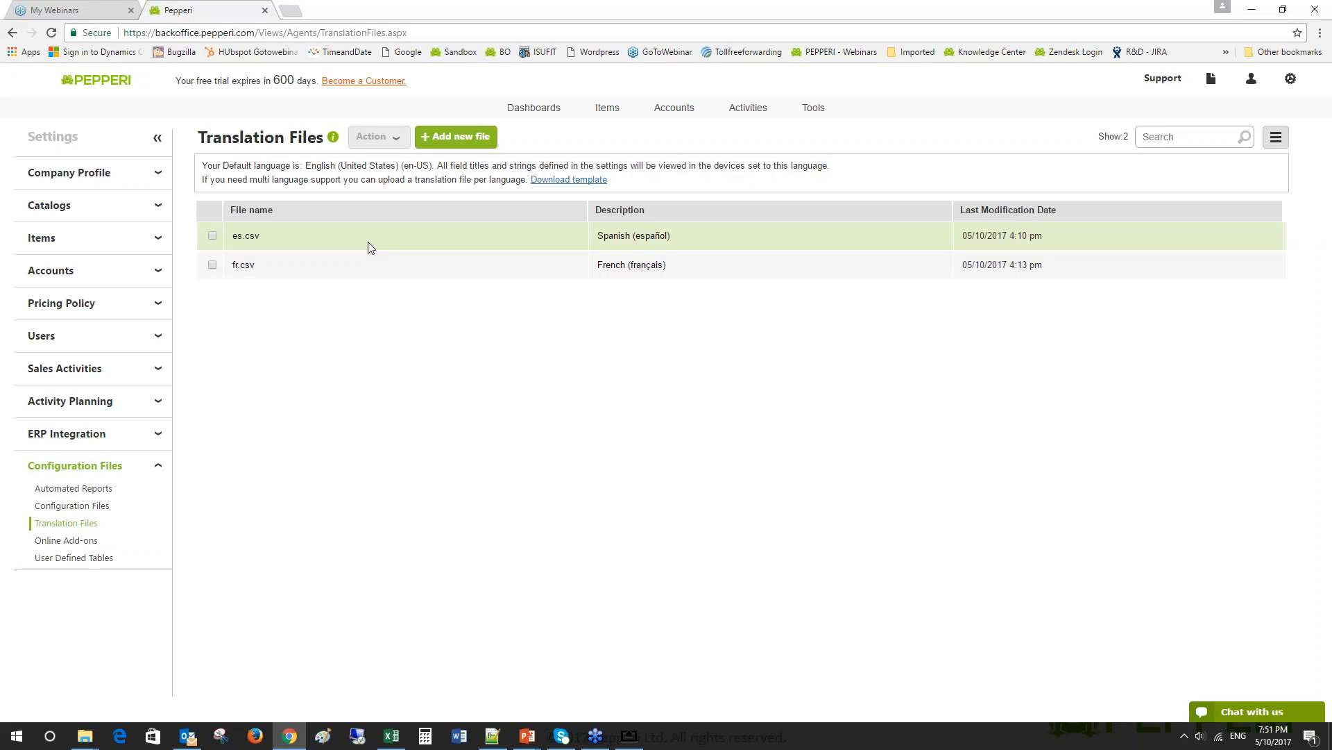
- Open the Senior Merchandiser form of the Retail Audit activity type for editing
left_click(136, 373)
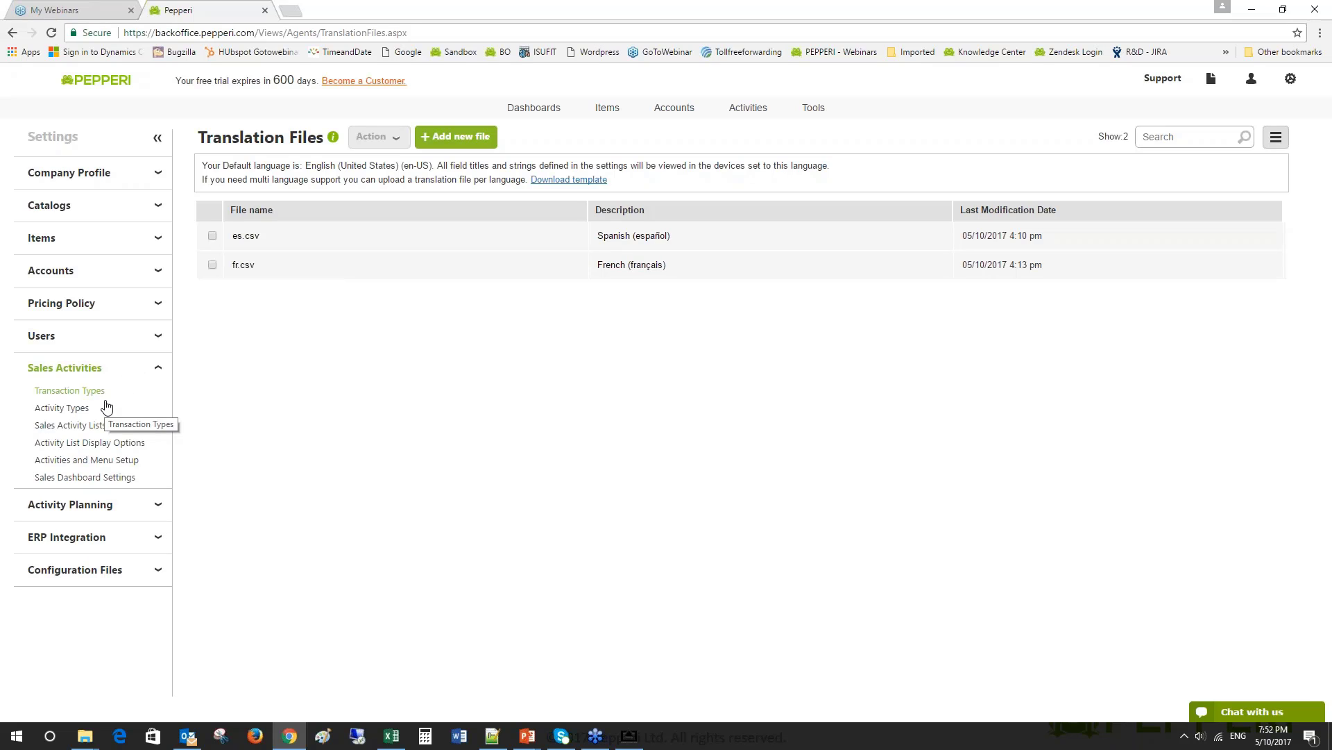
left_click(56, 410)
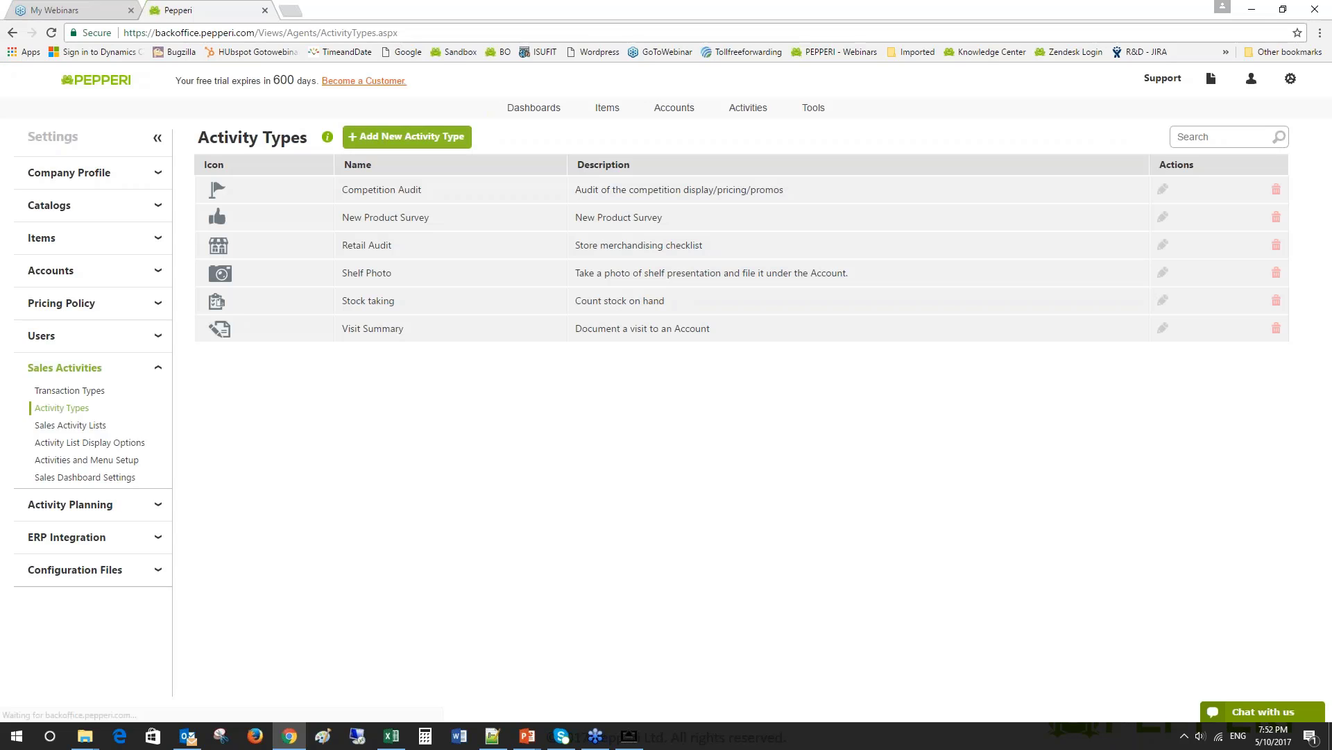
left_click(1164, 246)
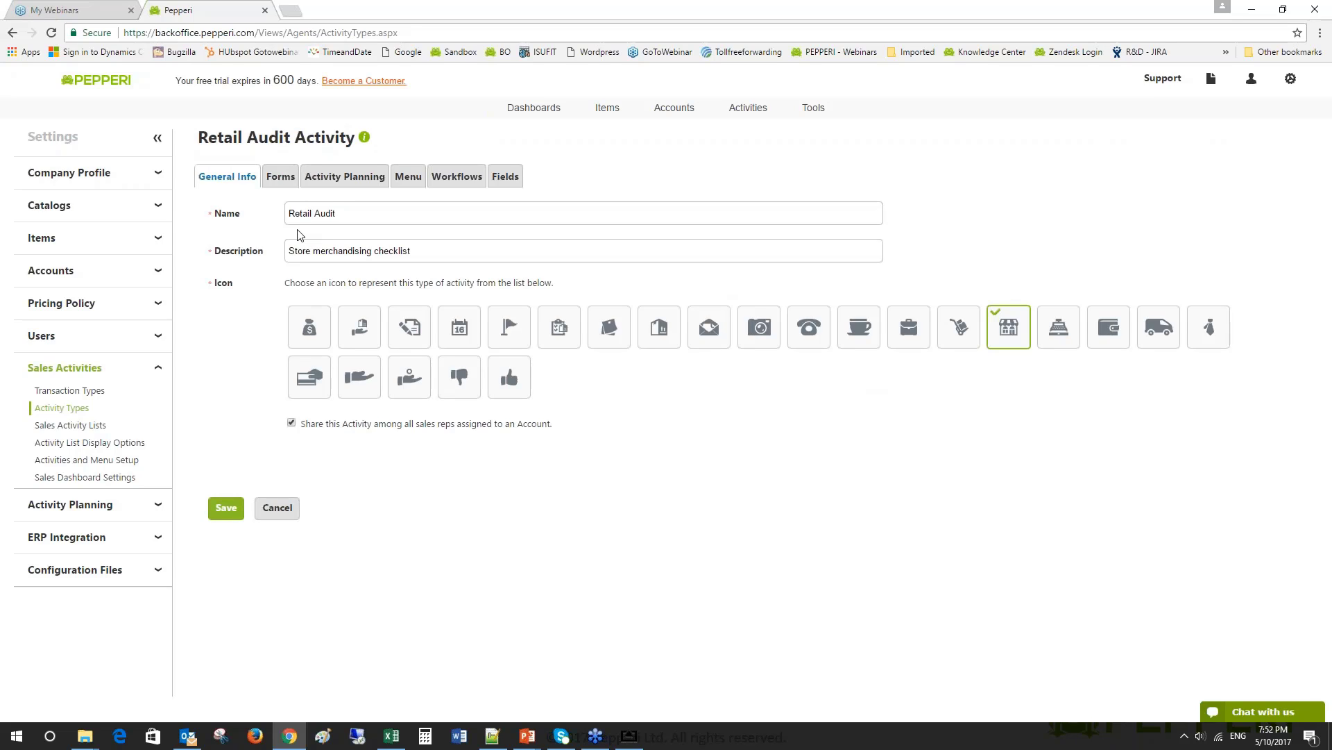
left_click(280, 179)
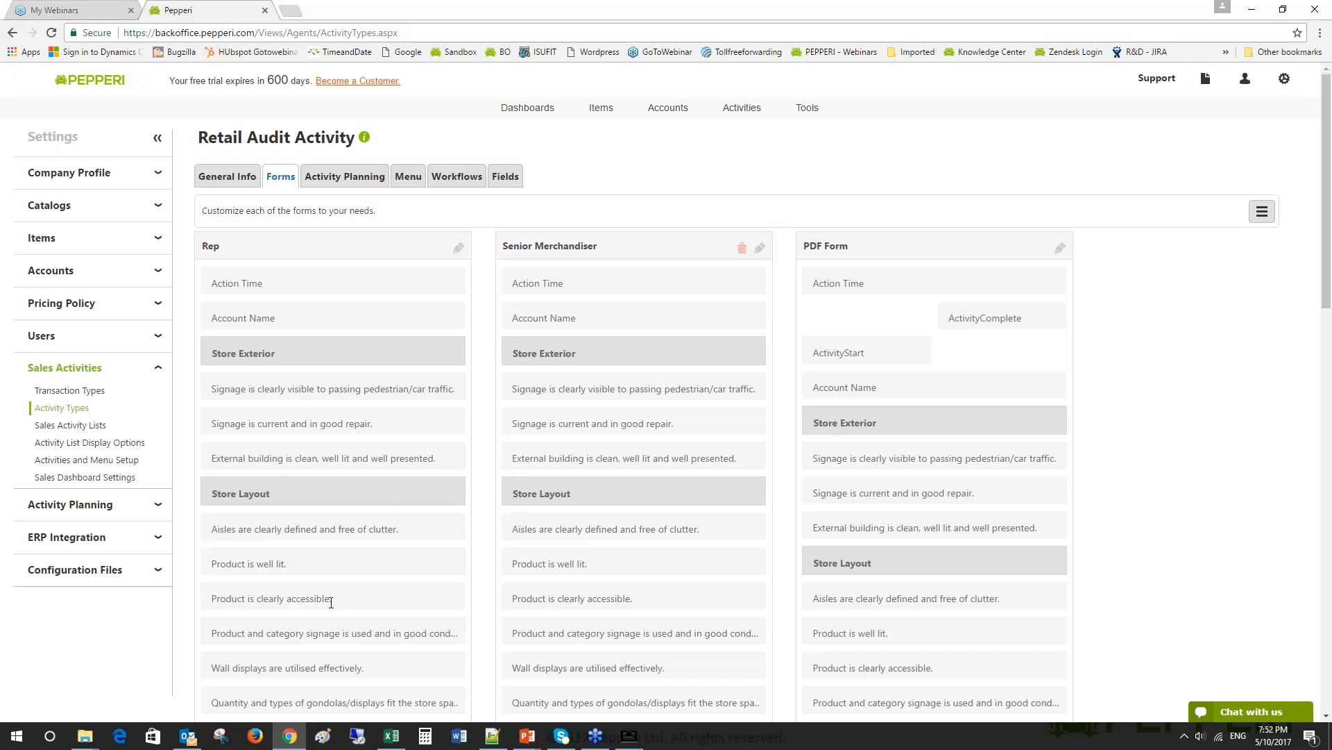
left_click(760, 252)
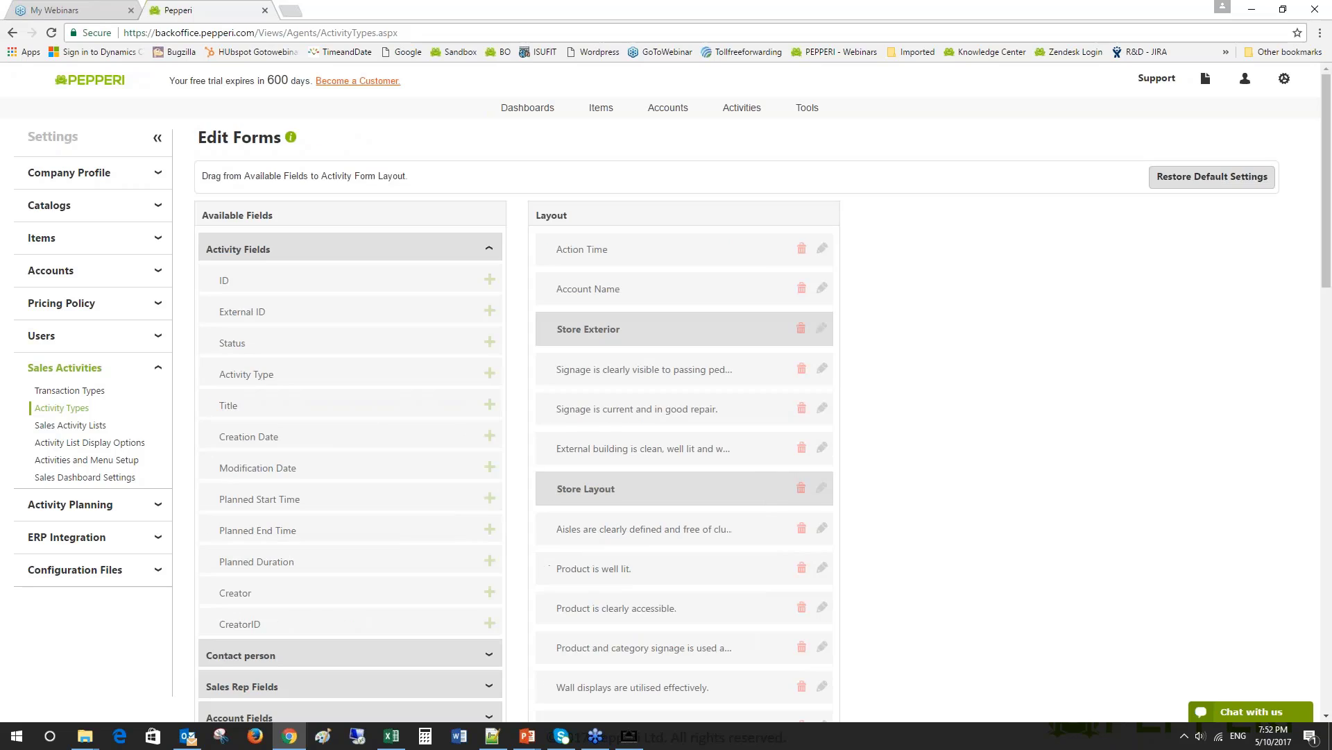
- Collapse the Activity Fields group, examine the Checkbox and Image custom field types, and leave without adding a field
left_click(448, 254)
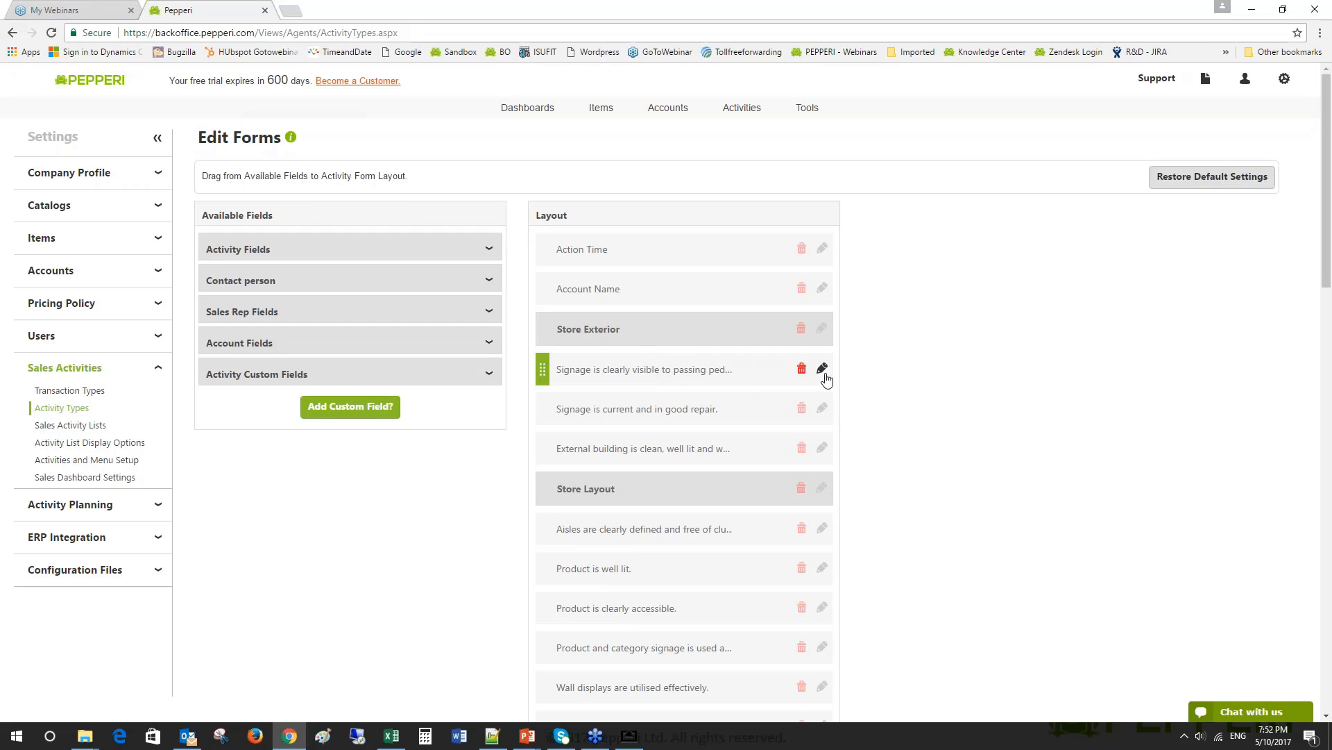
left_click(355, 410)
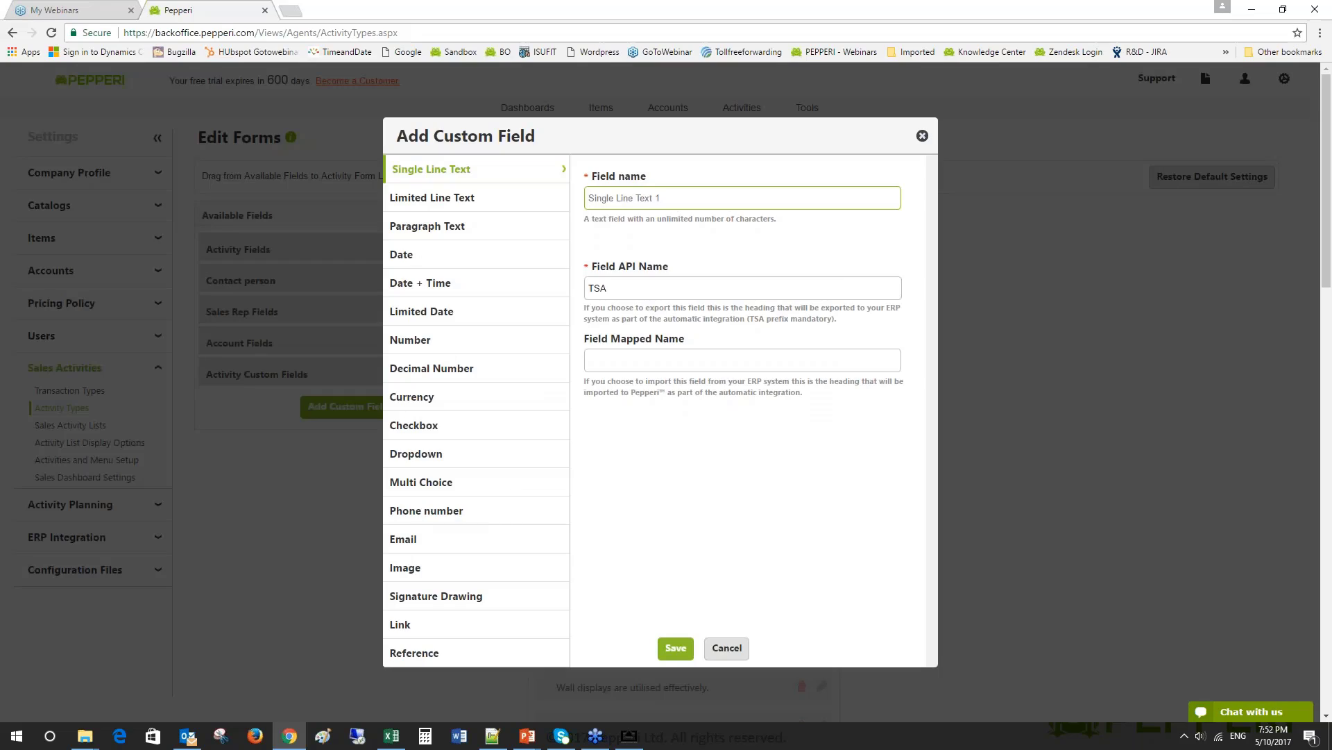
left_click(457, 426)
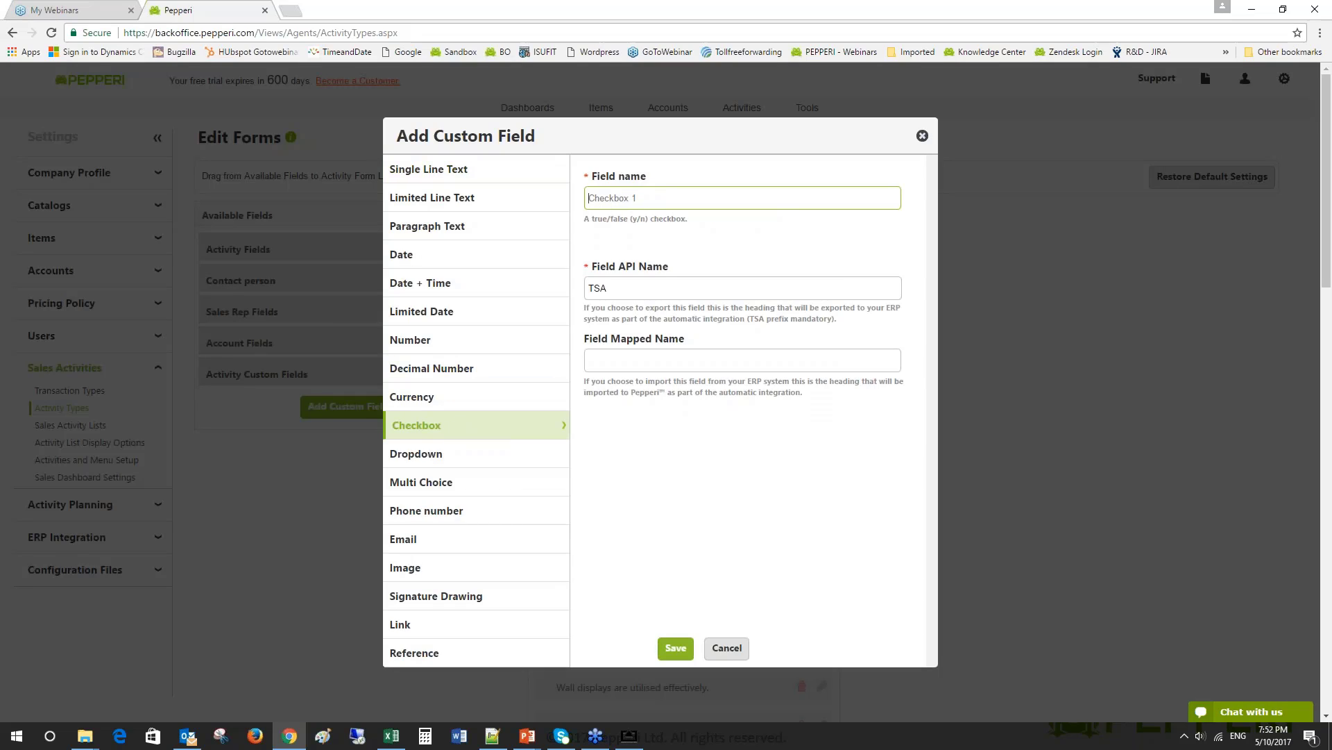
left_click(480, 572)
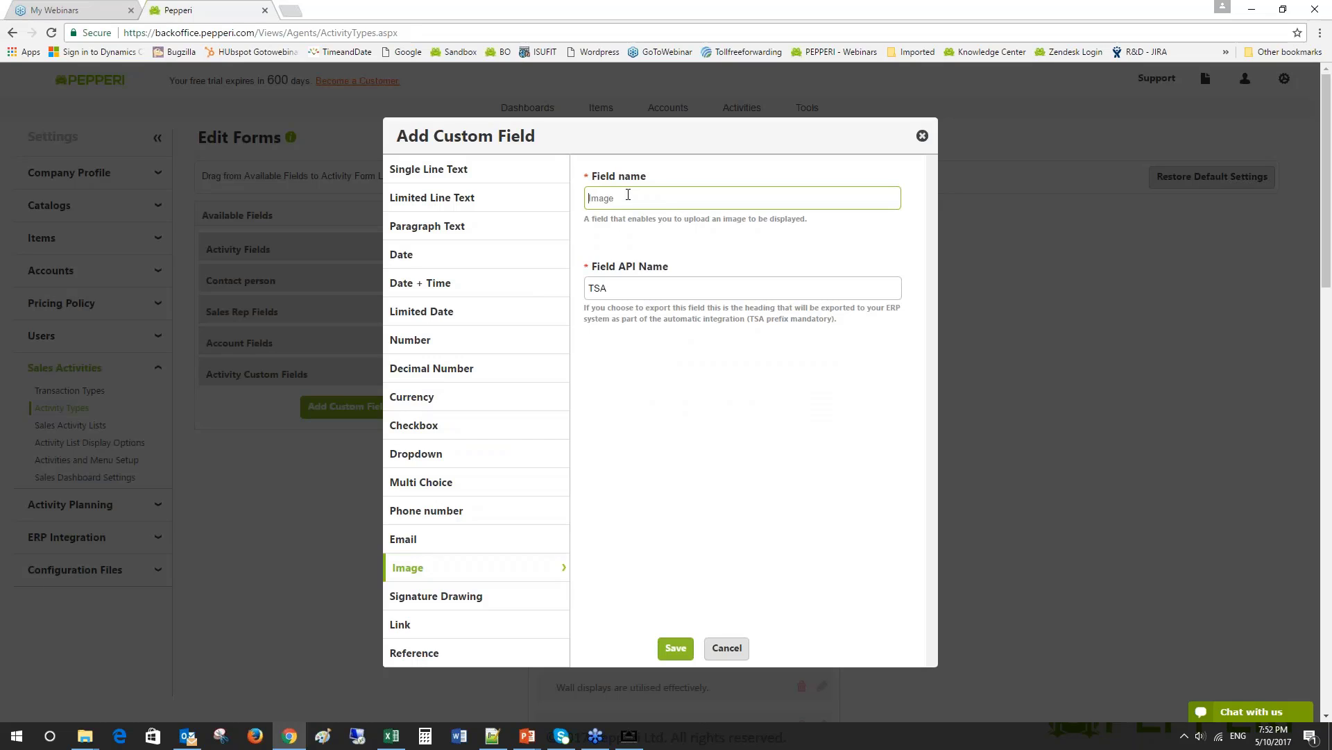
left_click(727, 648)
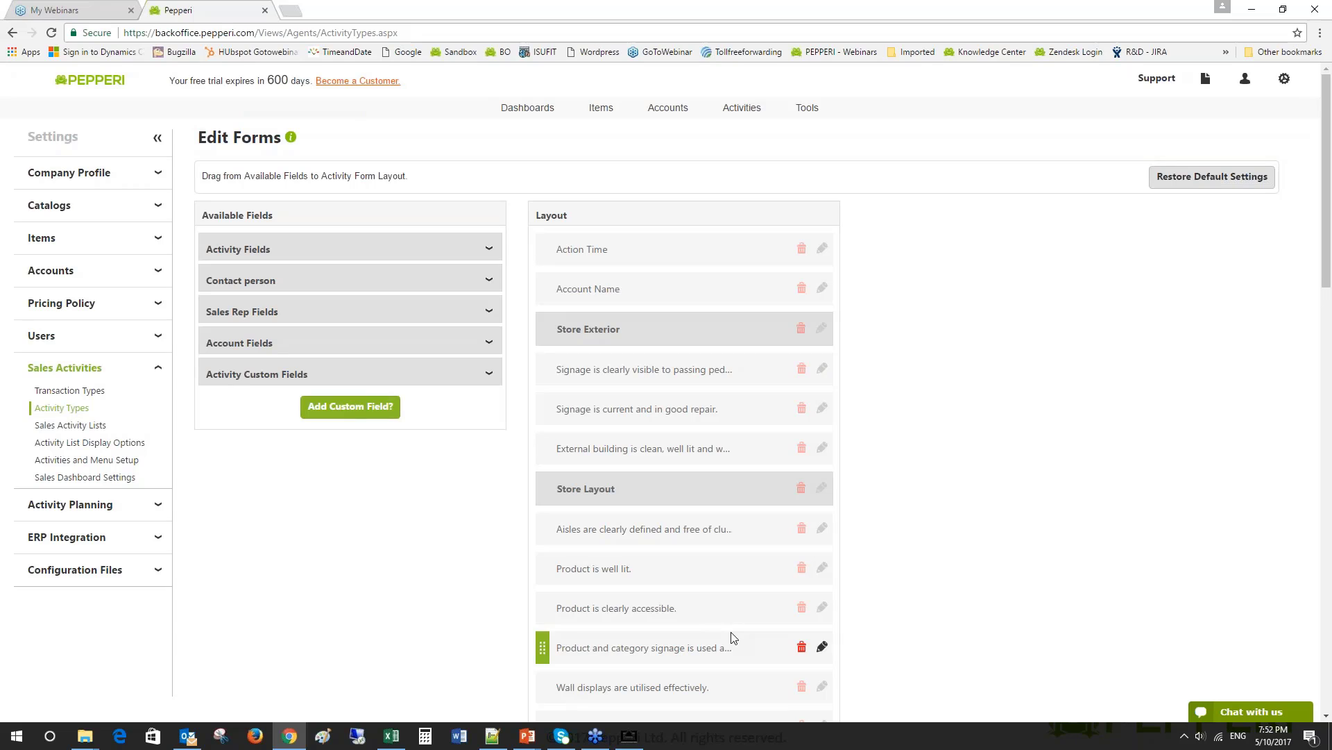
- View the Retail Audit form on the mirrored iPad in AirServer, then return to Chrome and review the form layout down to Shelf Photo
left_click(629, 735)
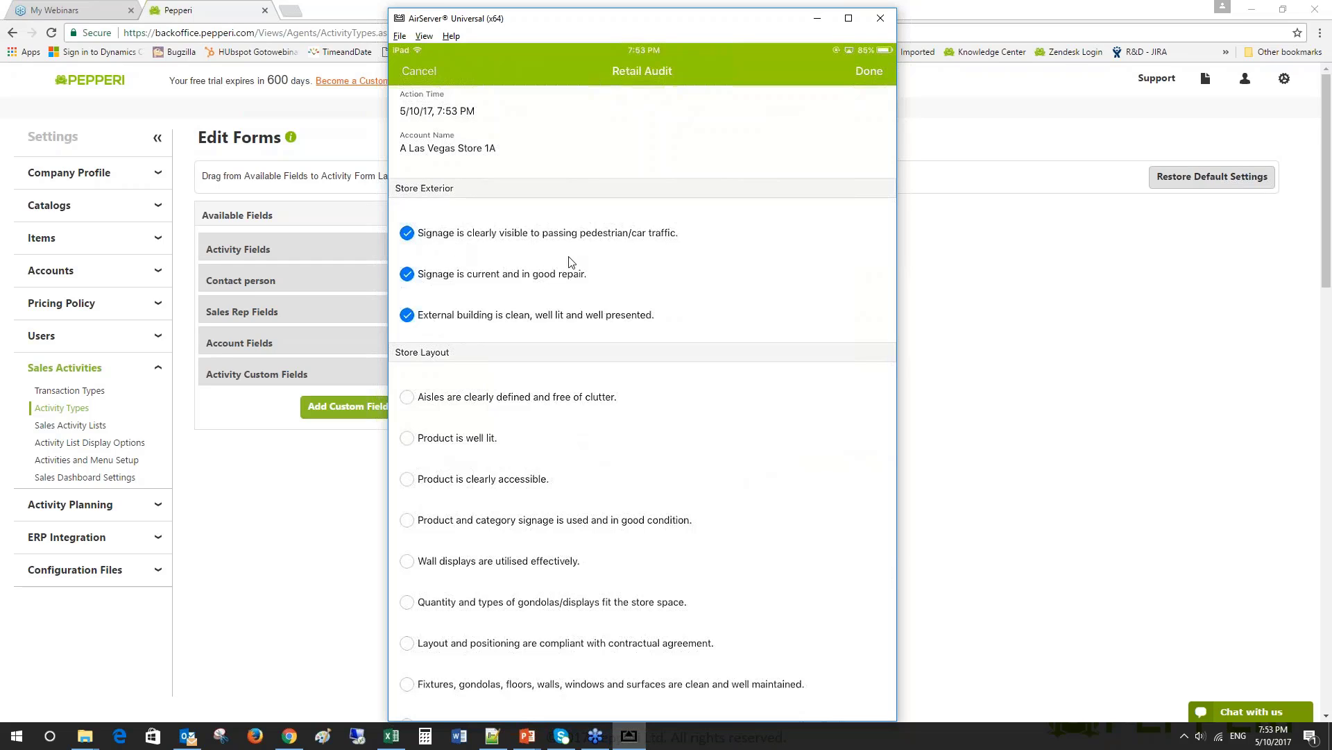
key("alt+Tab")
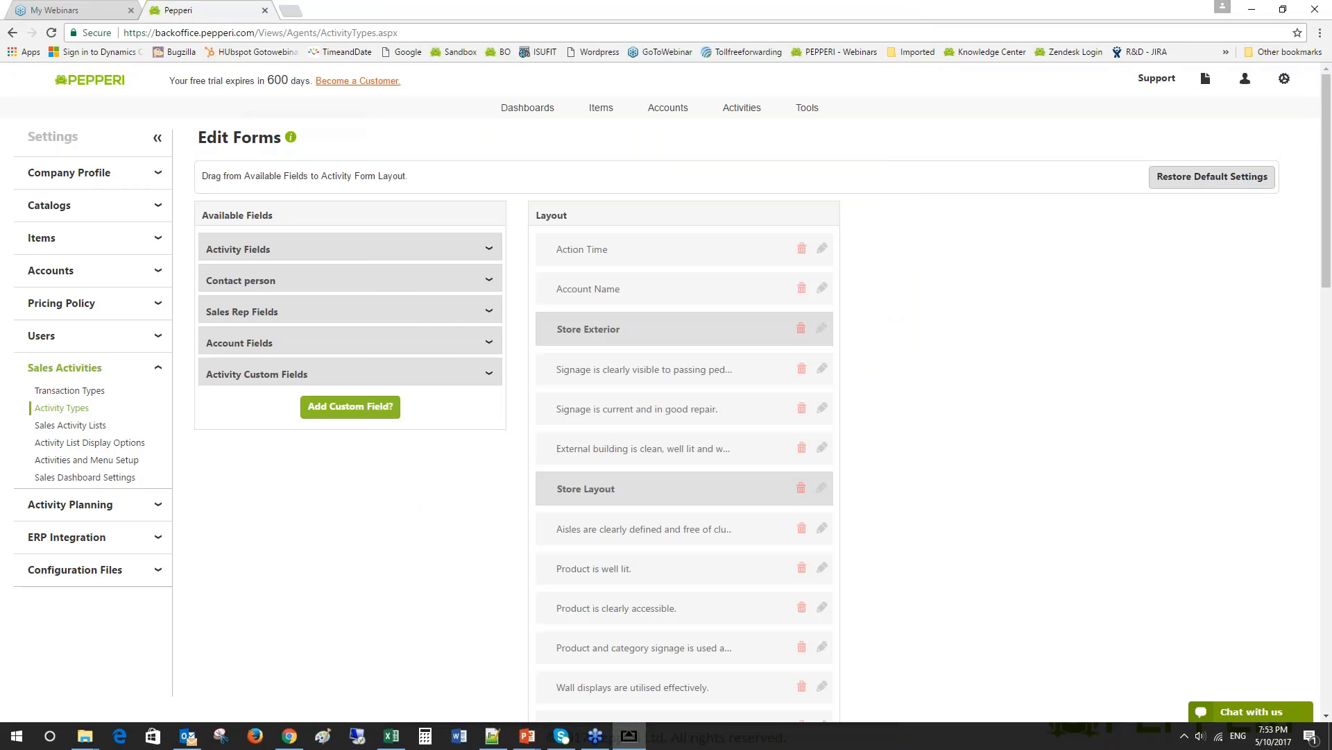
scroll(767, 477, "down", 9)
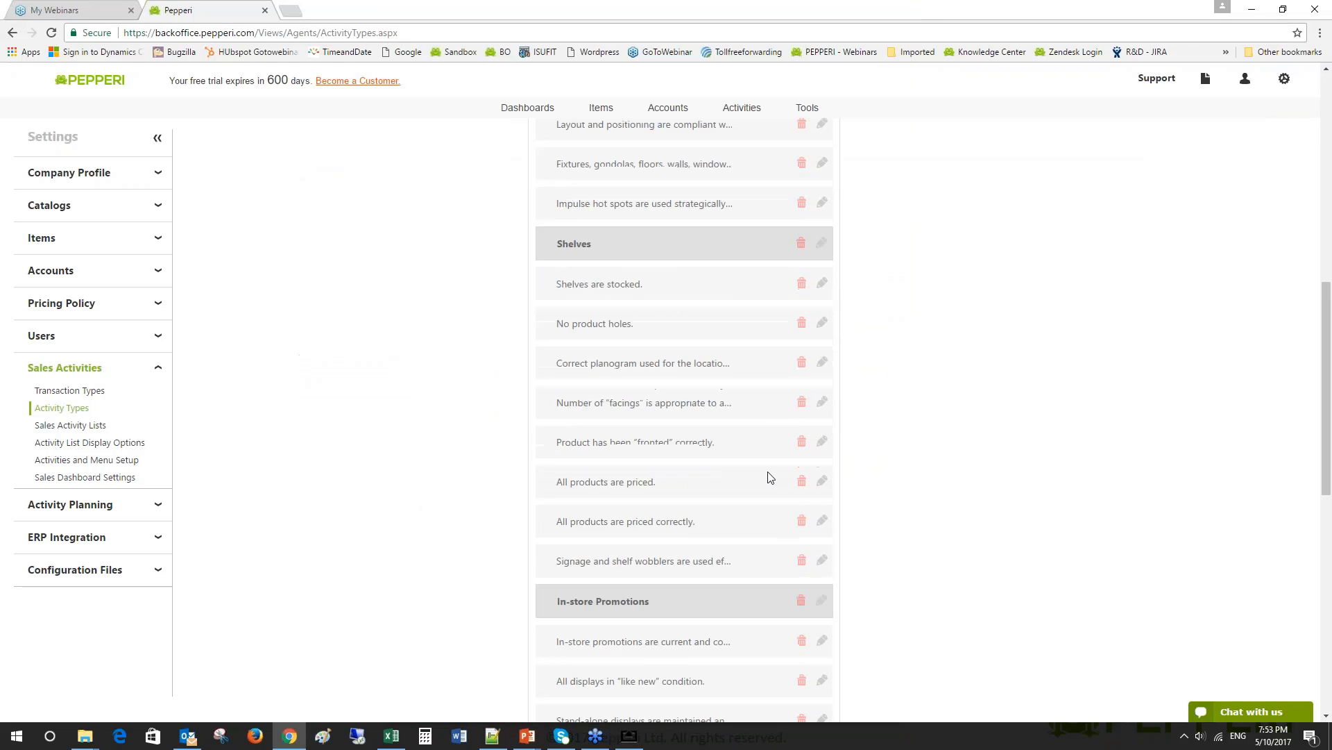
scroll(768, 477, "down", 6)
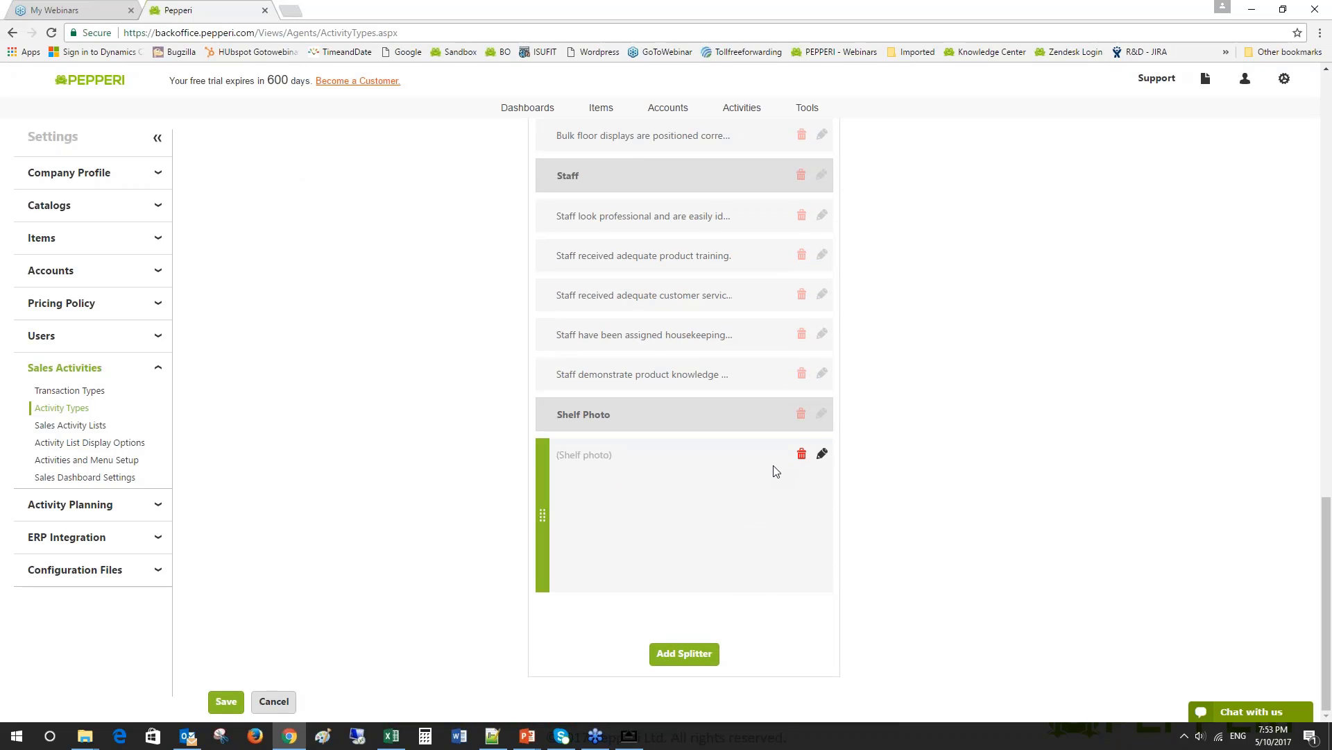
scroll(776, 471, "up", 15)
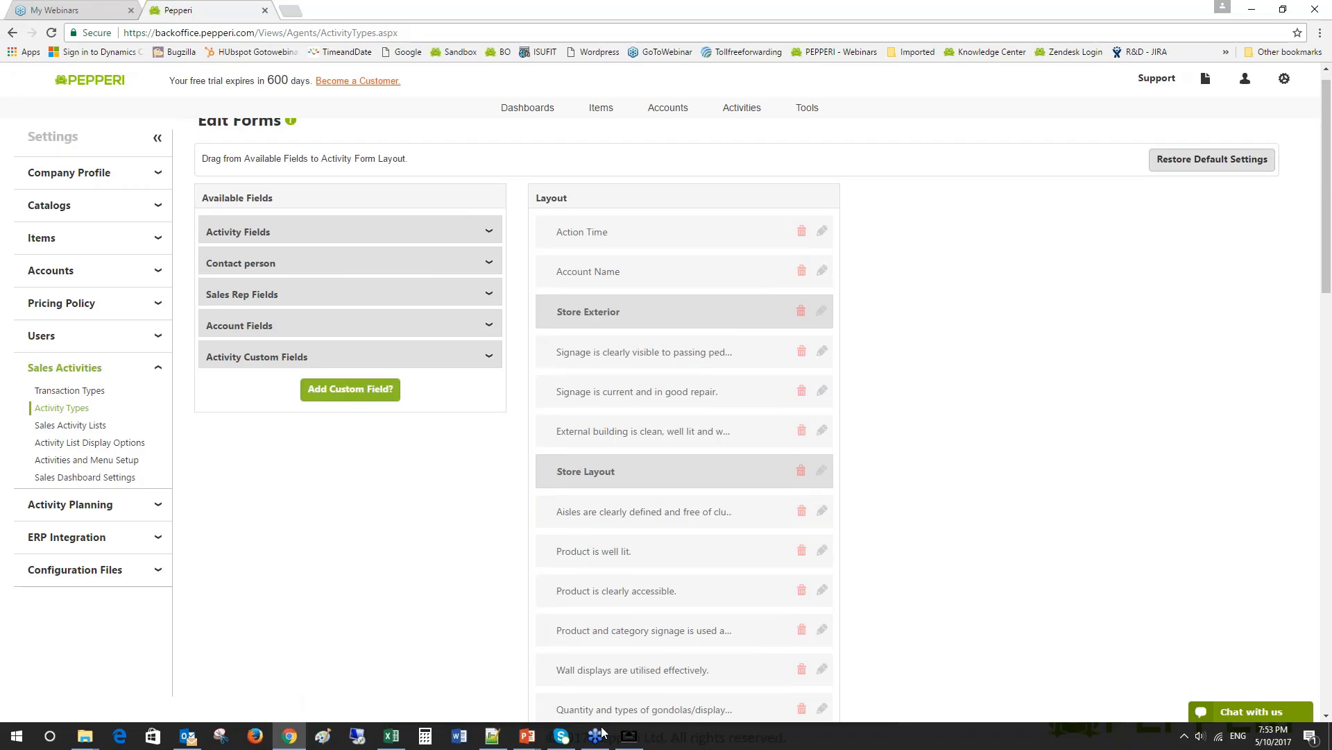
- Examine the editable name and the Read only and Mandatory options of the "Aisles are clearly defined and free of clutter." field
left_click(823, 512)
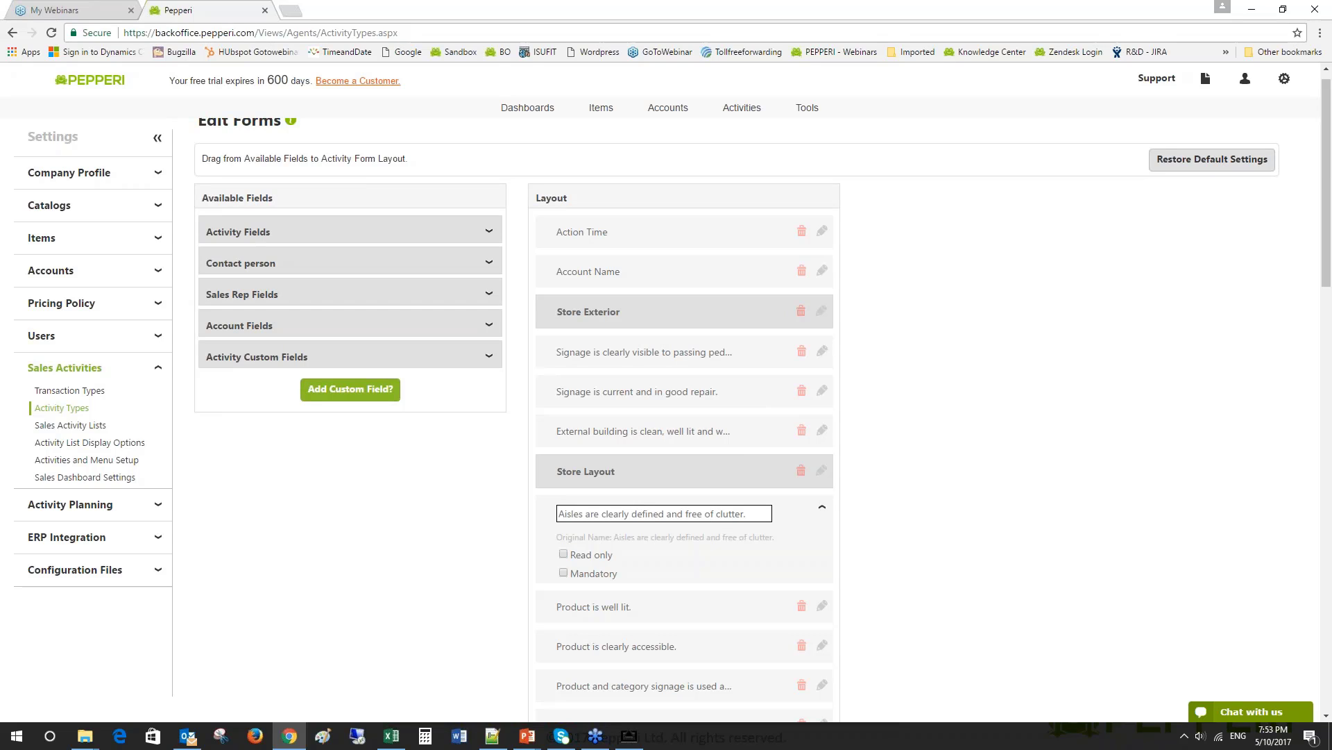
left_click_drag(759, 515, 523, 514)
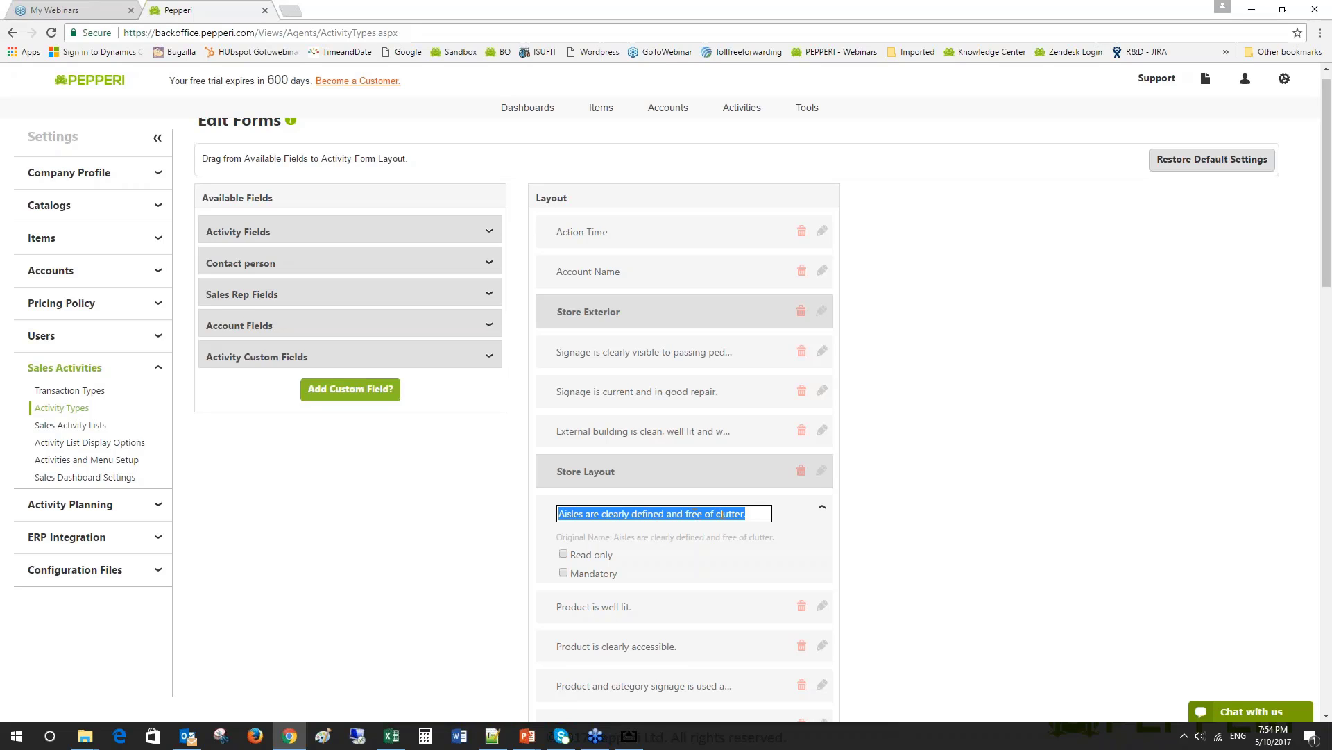
left_click(822, 507)
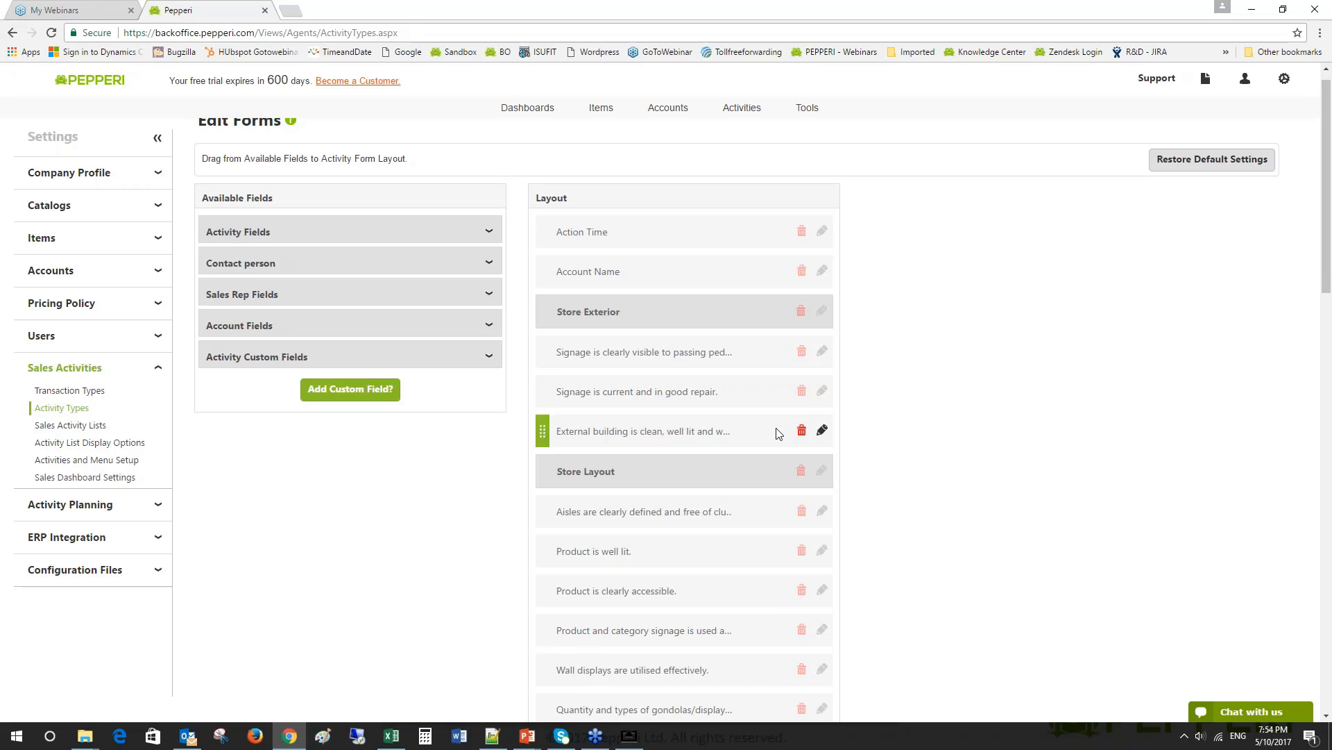
left_click(823, 511)
left_click_drag(761, 516, 598, 504)
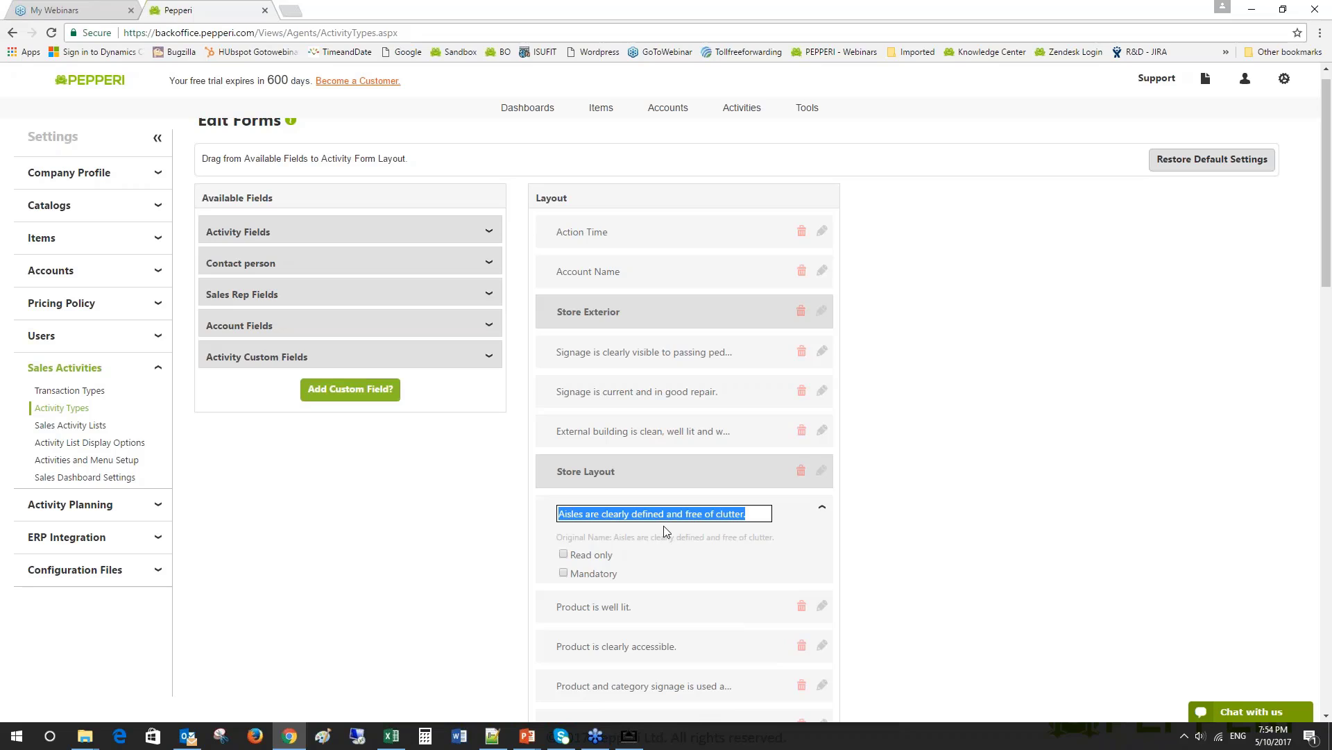
left_click(824, 512)
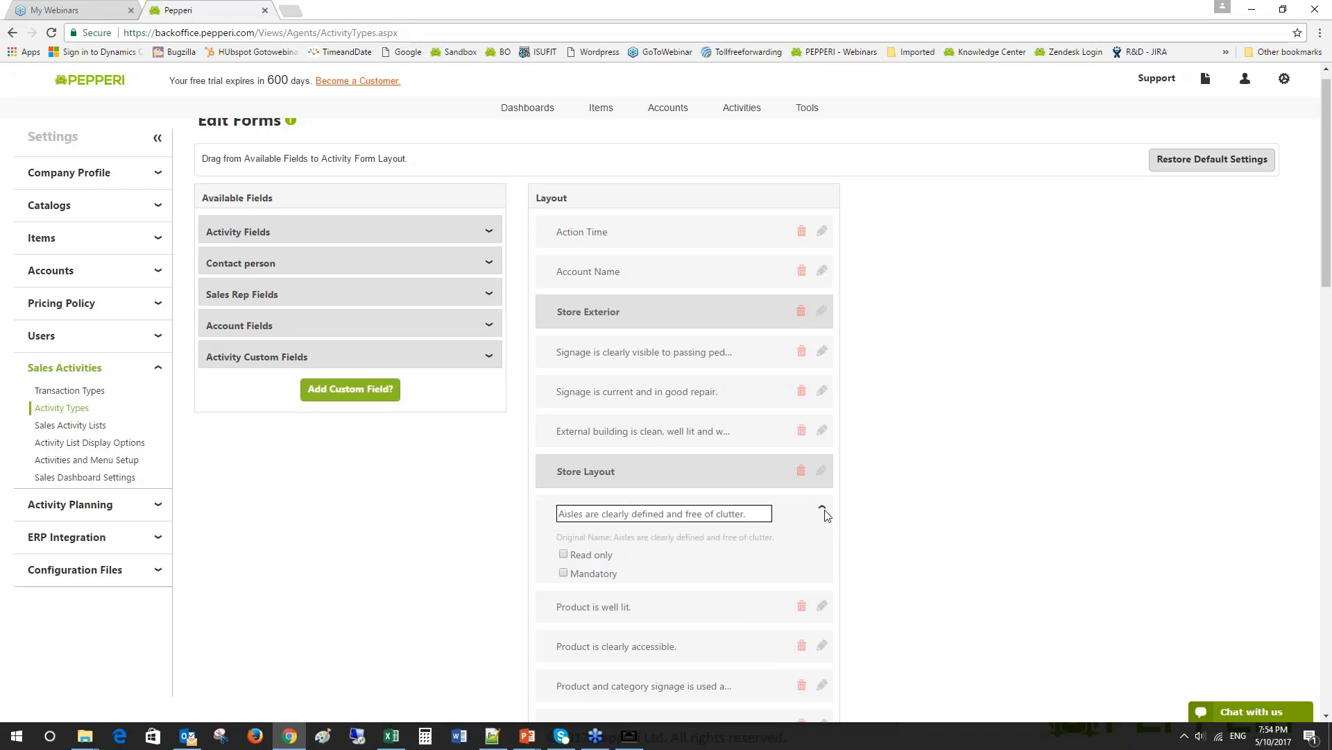
left_click(823, 511)
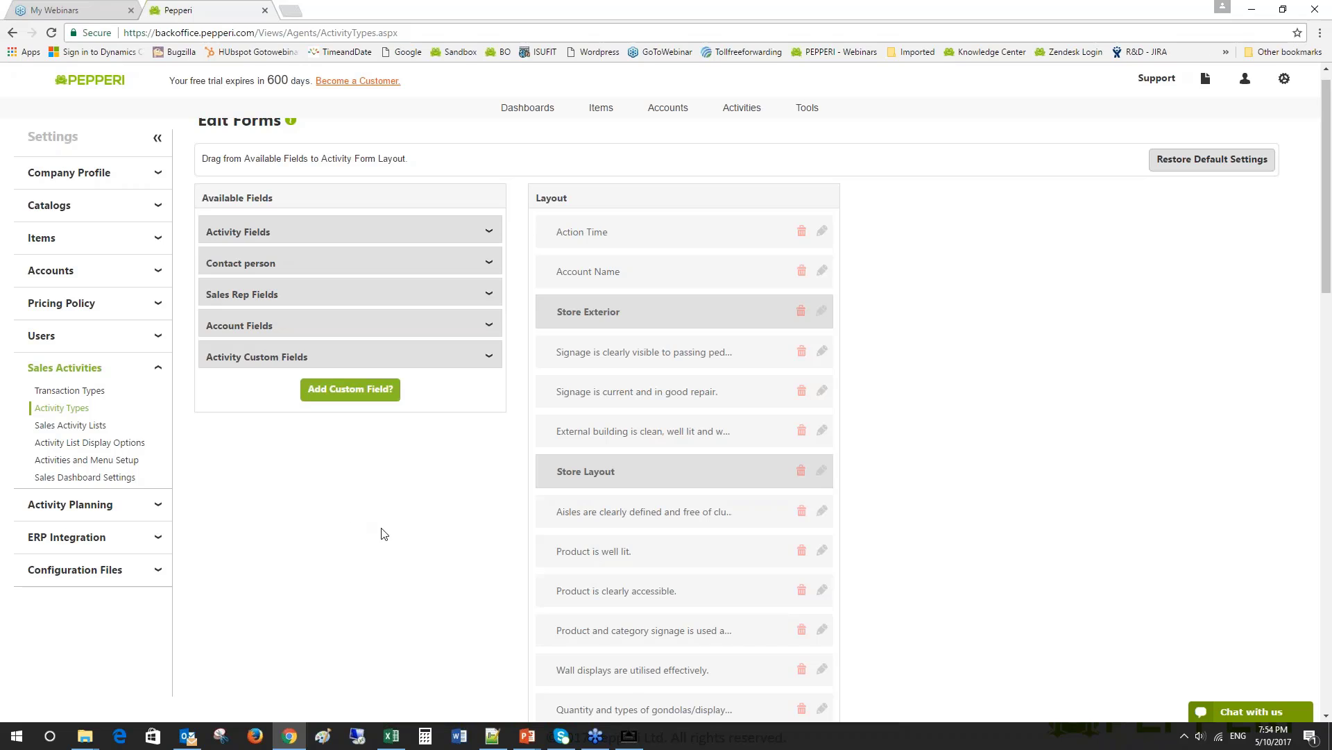
- Leave the Senior Merchandiser form editor without saving and return to the Retail Audit forms
scroll(398, 522, "down", 2)
scroll(398, 522, "down", 20)
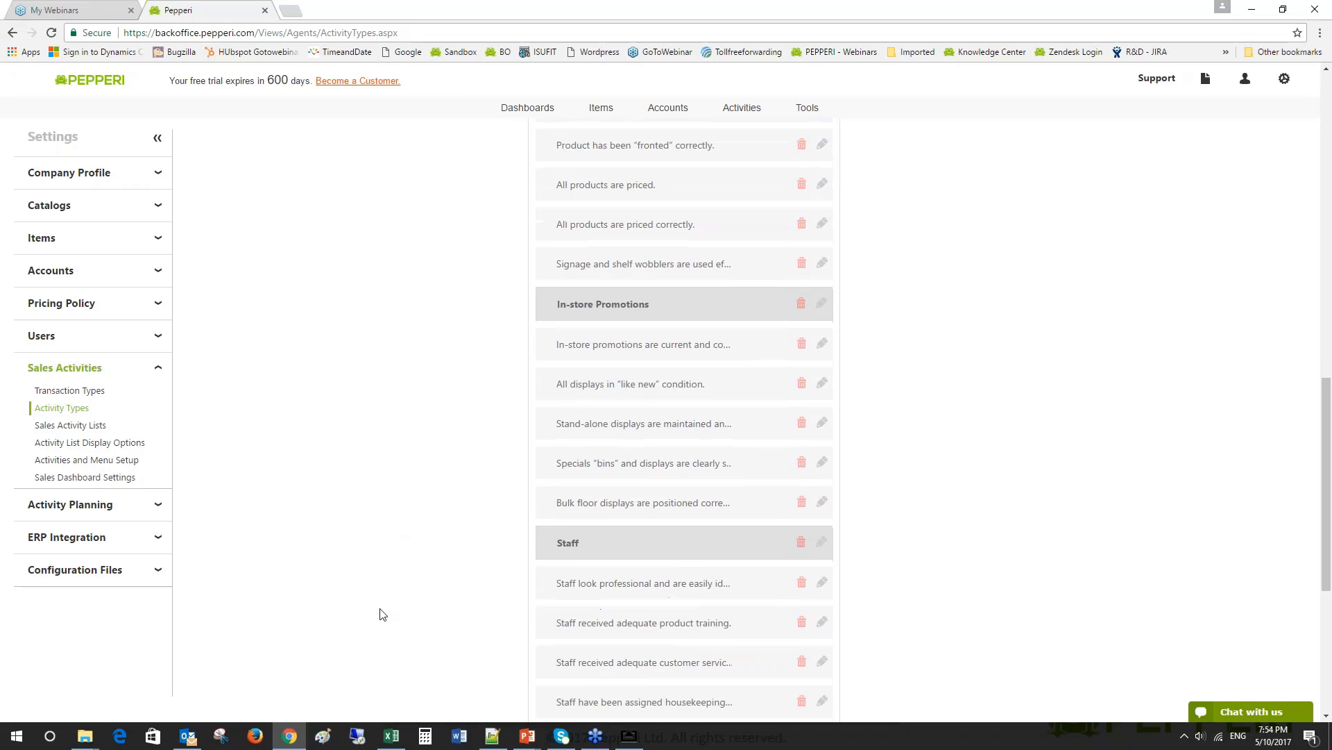
left_click(303, 702)
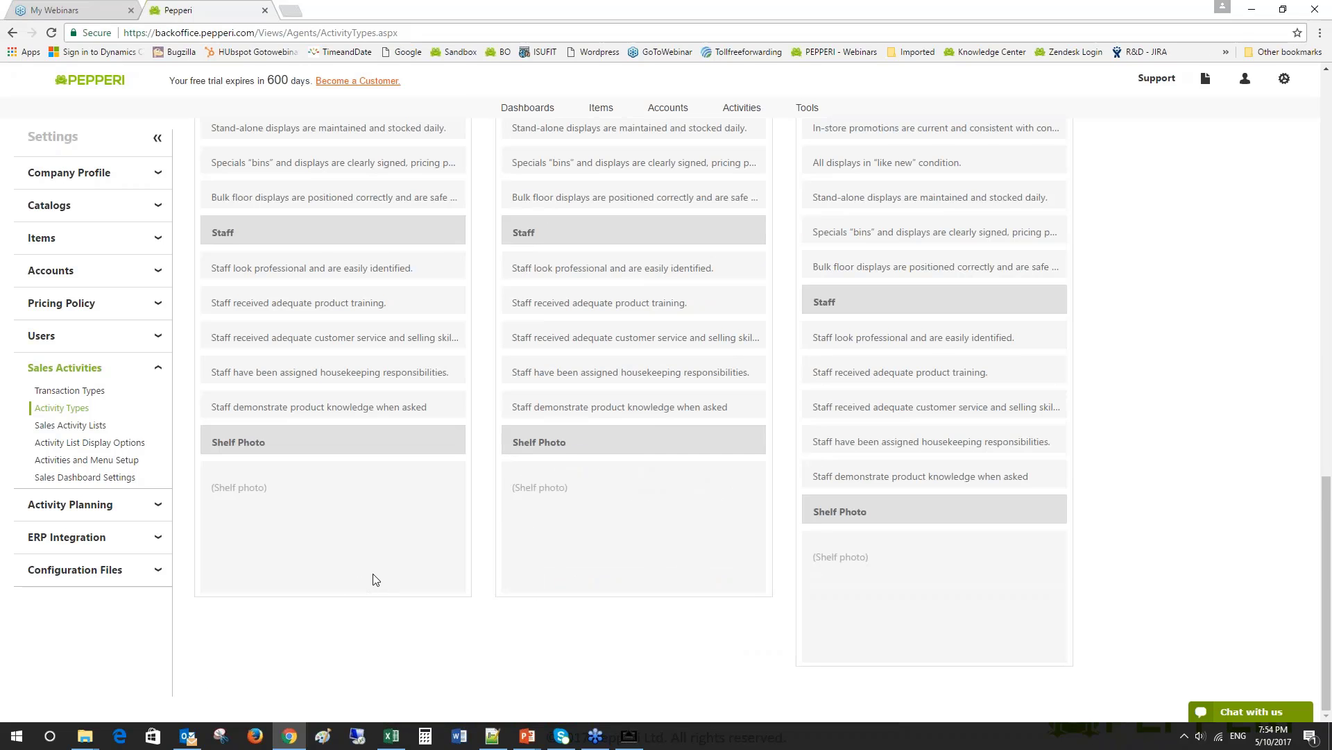
- Open the Translation Files settings under Configuration Files and export the Spanish file es.csv
scroll(380, 578, "up", 20)
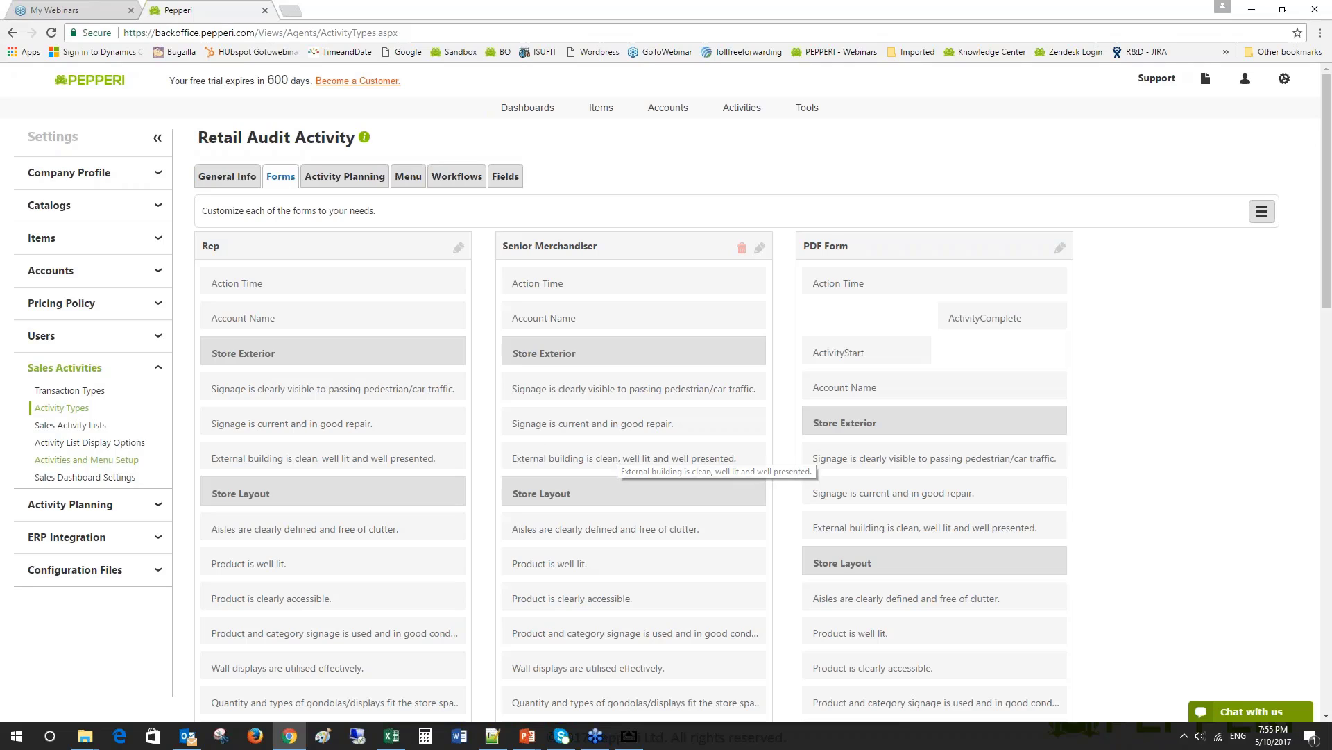
left_click(75, 571)
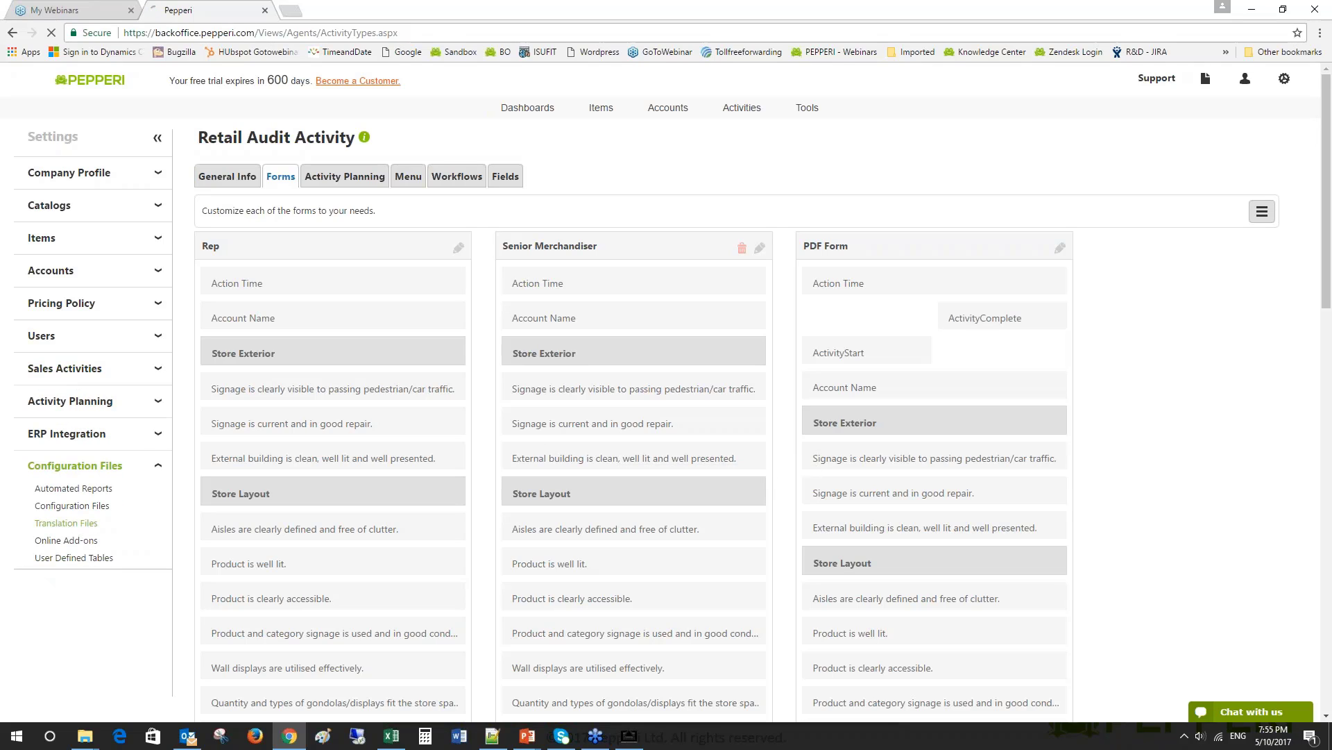
left_click(85, 524)
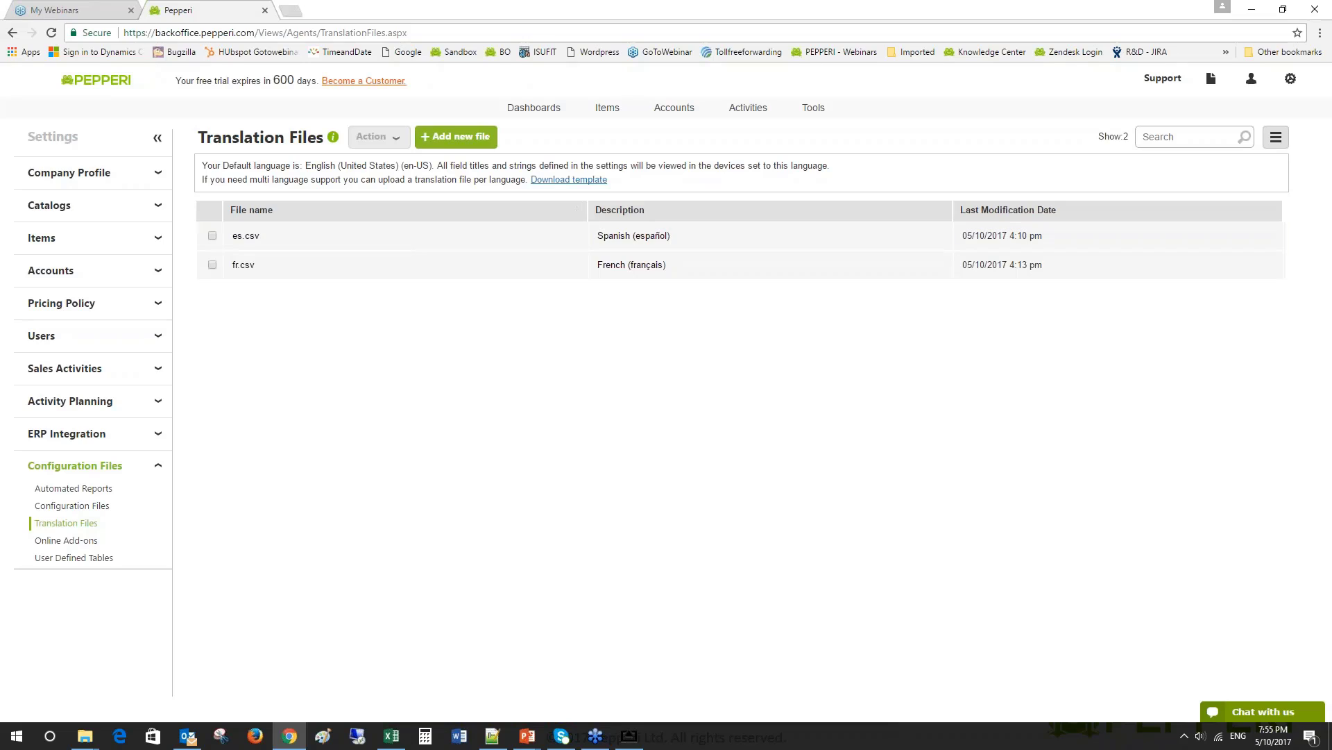
left_click(212, 236)
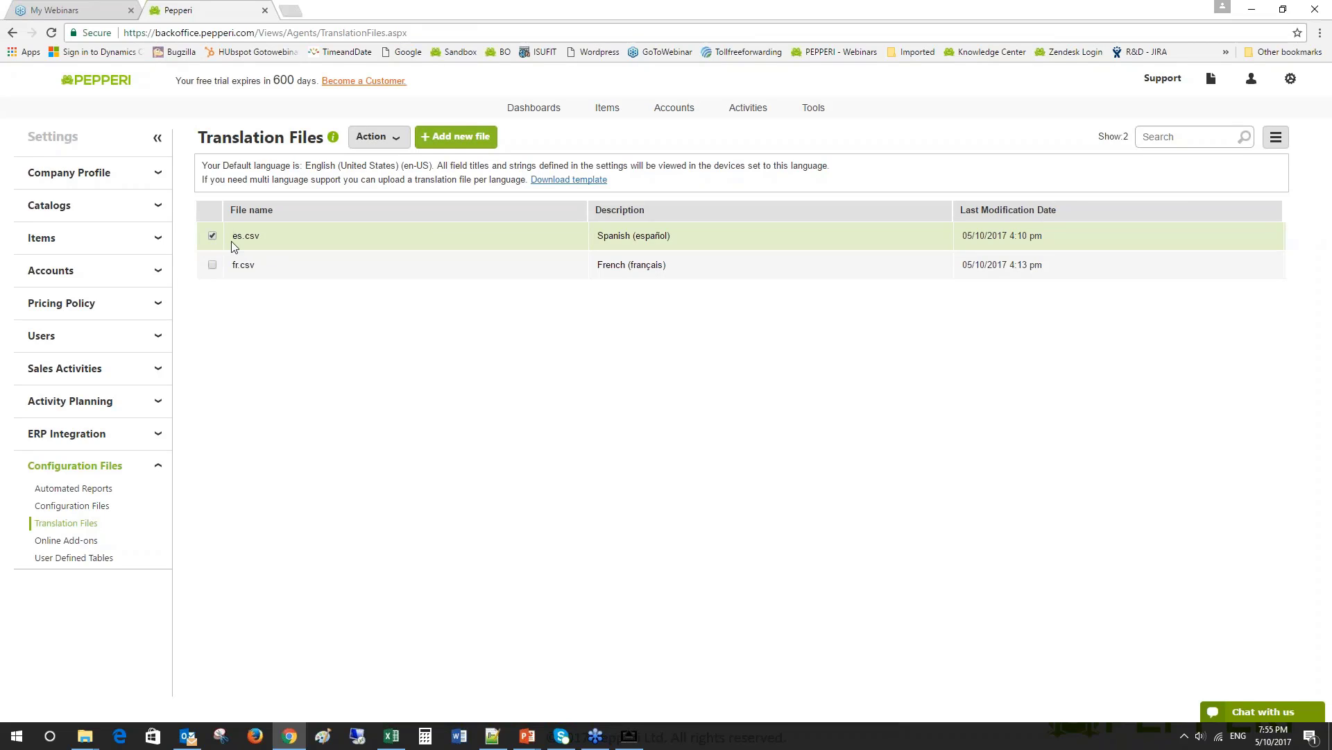
left_click(366, 138)
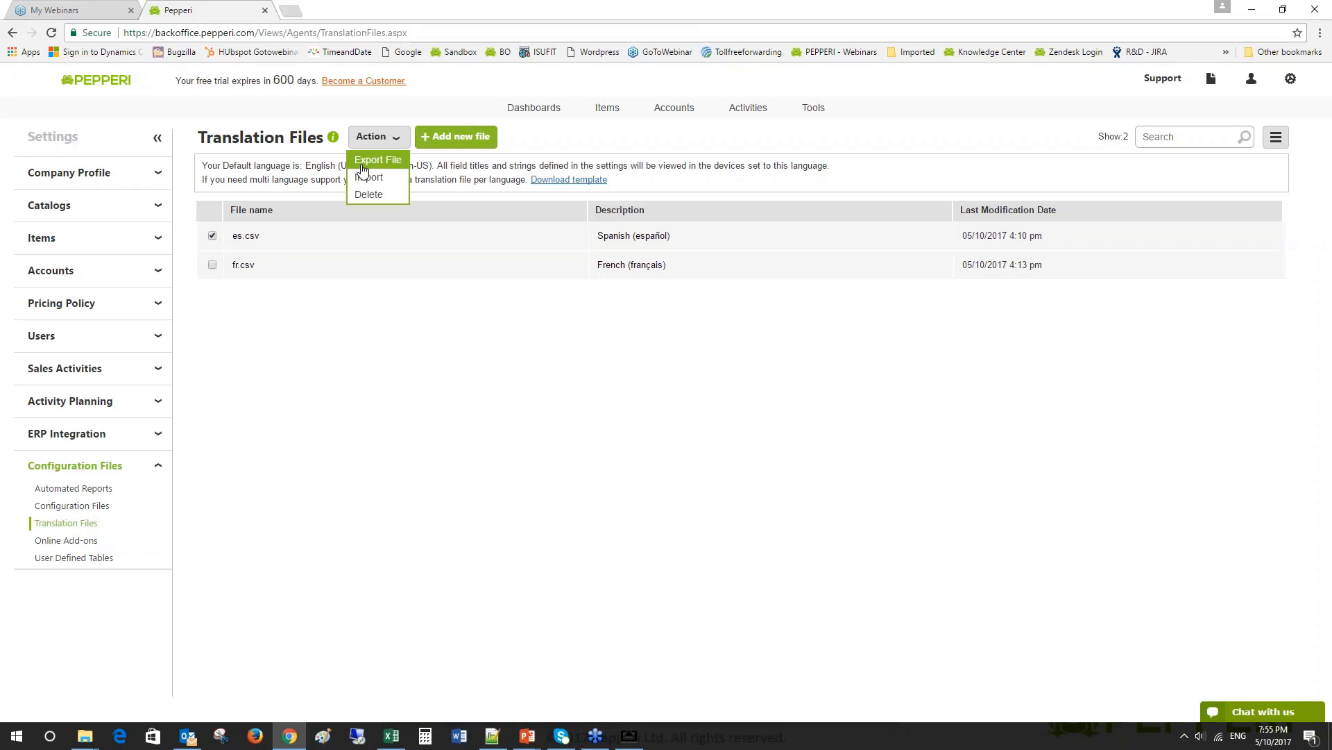
left_click(378, 160)
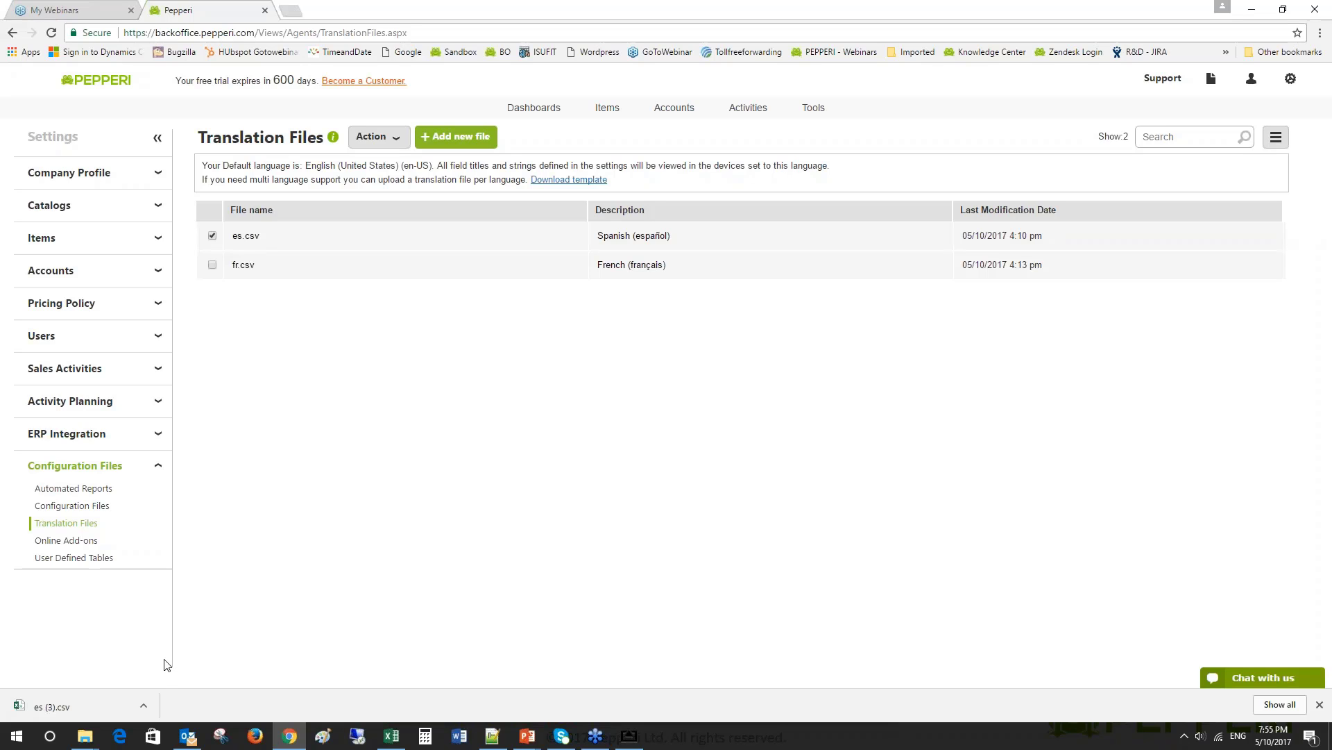
- Show the downloaded es (3).csv in its folder and open it in Notepad++ for editing
left_click(149, 703)
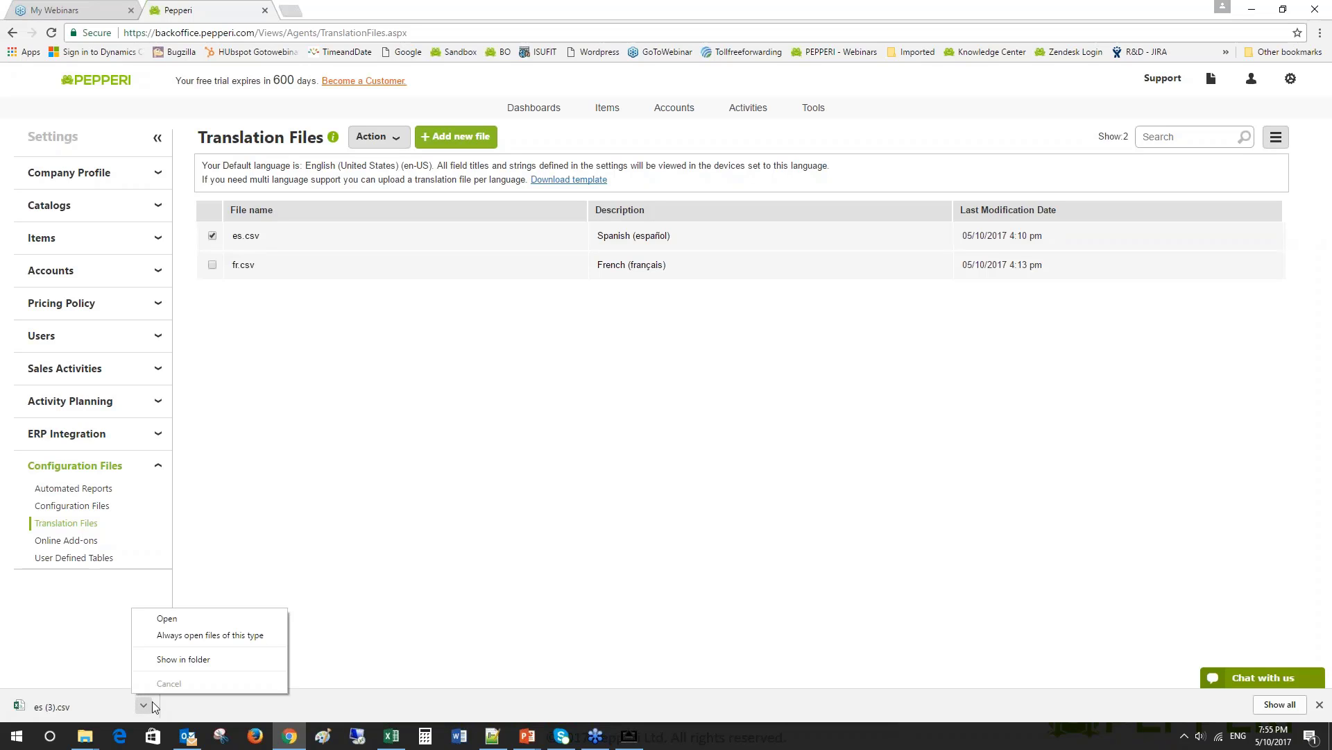
left_click(187, 658)
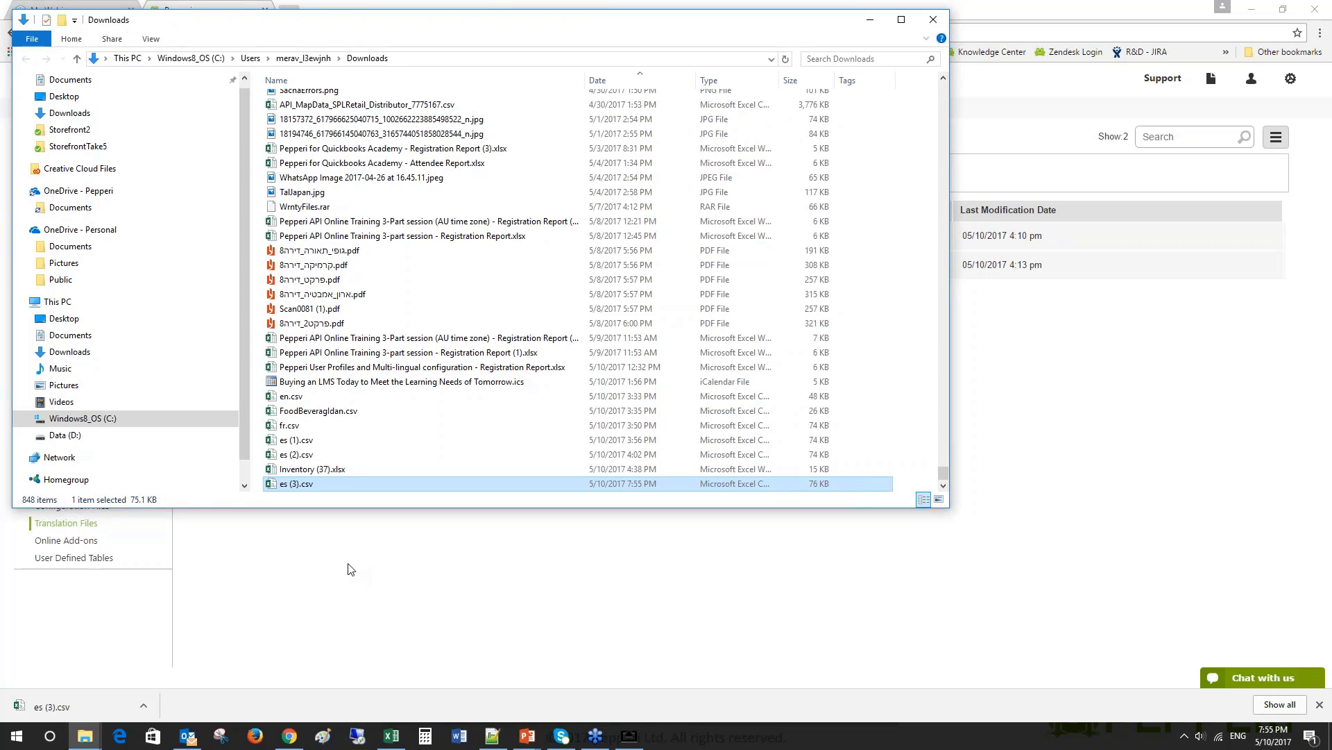
right_click(319, 486)
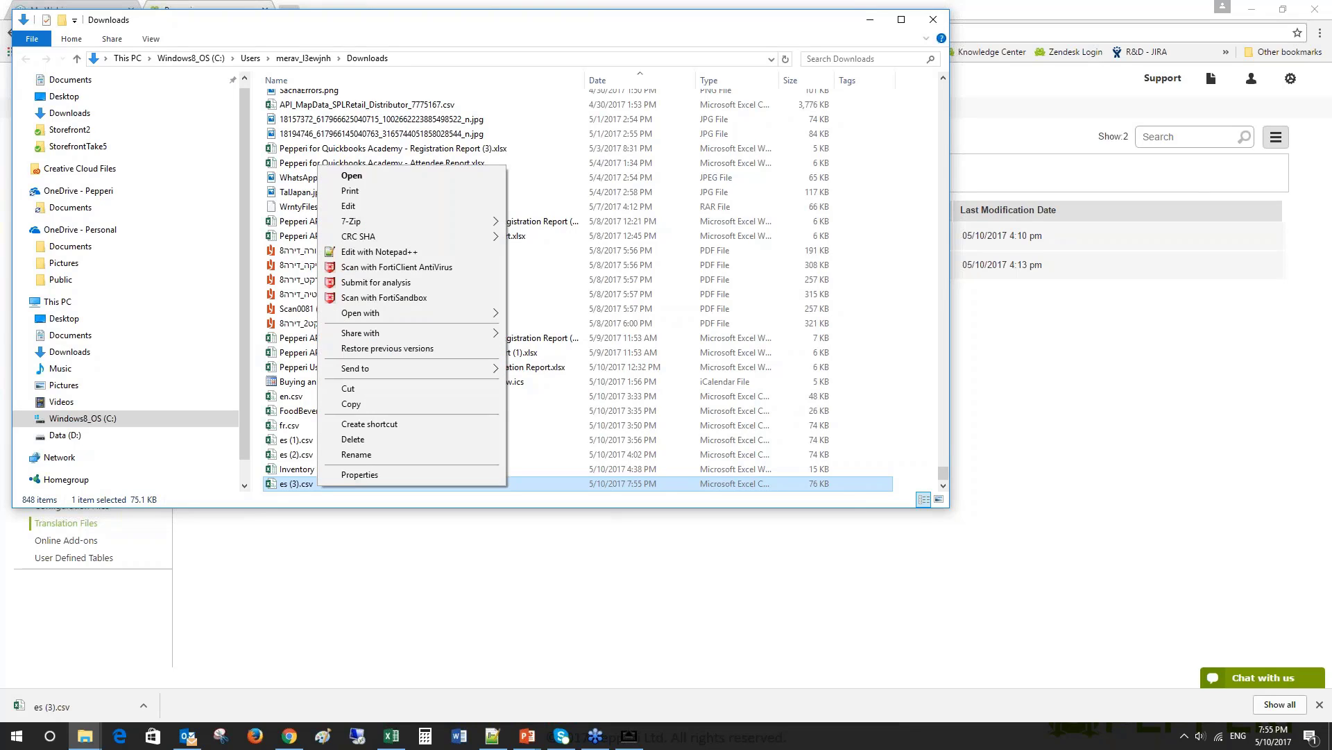
left_click(389, 252)
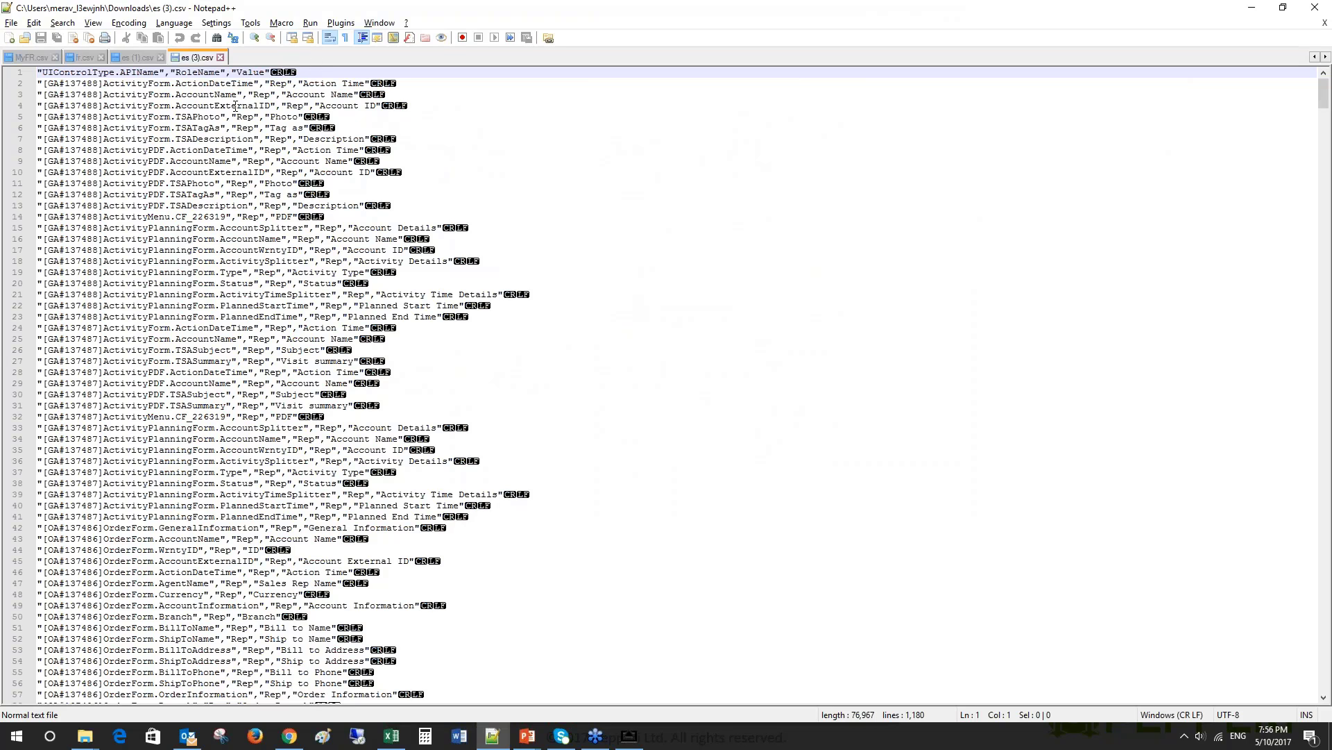
- Examine the translation entries from the activity and order forms down to the Spanish price labels of the OrderCenter item views
scroll(316, 535, "down", 9)
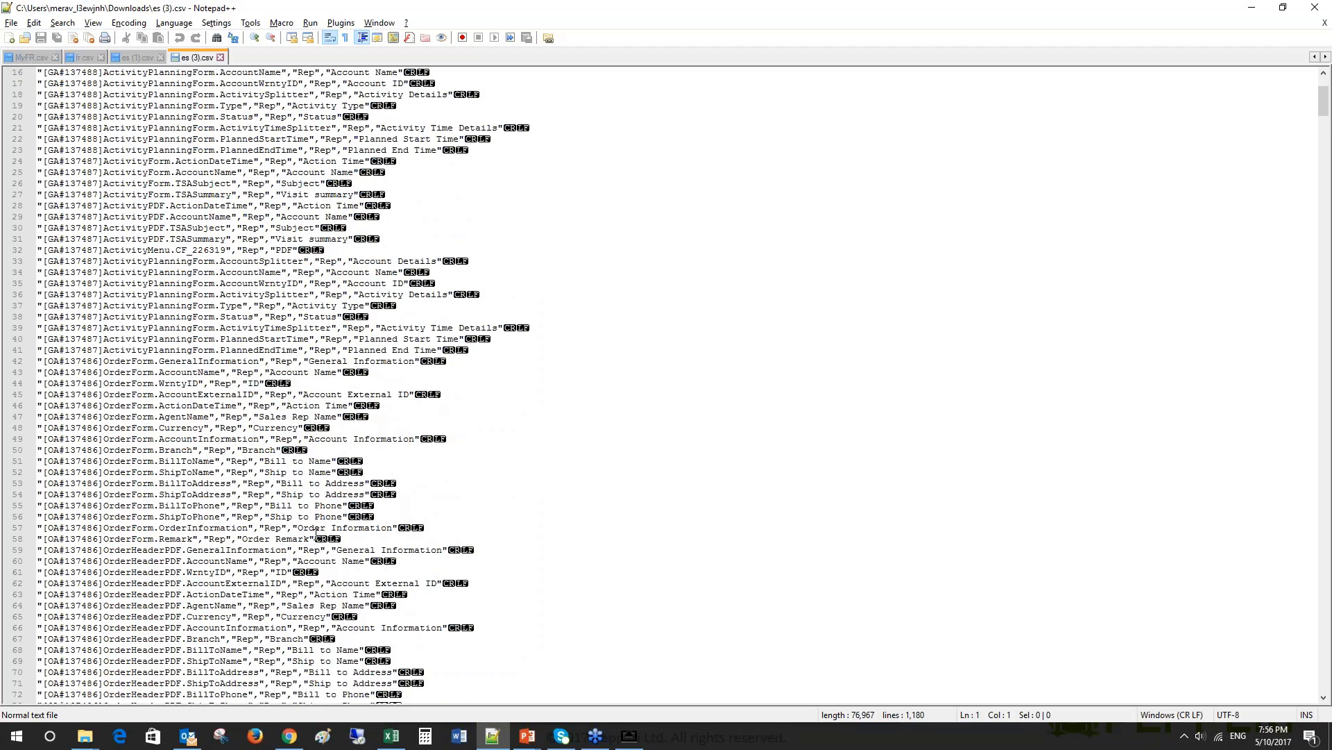
scroll(362, 516, "down", 6)
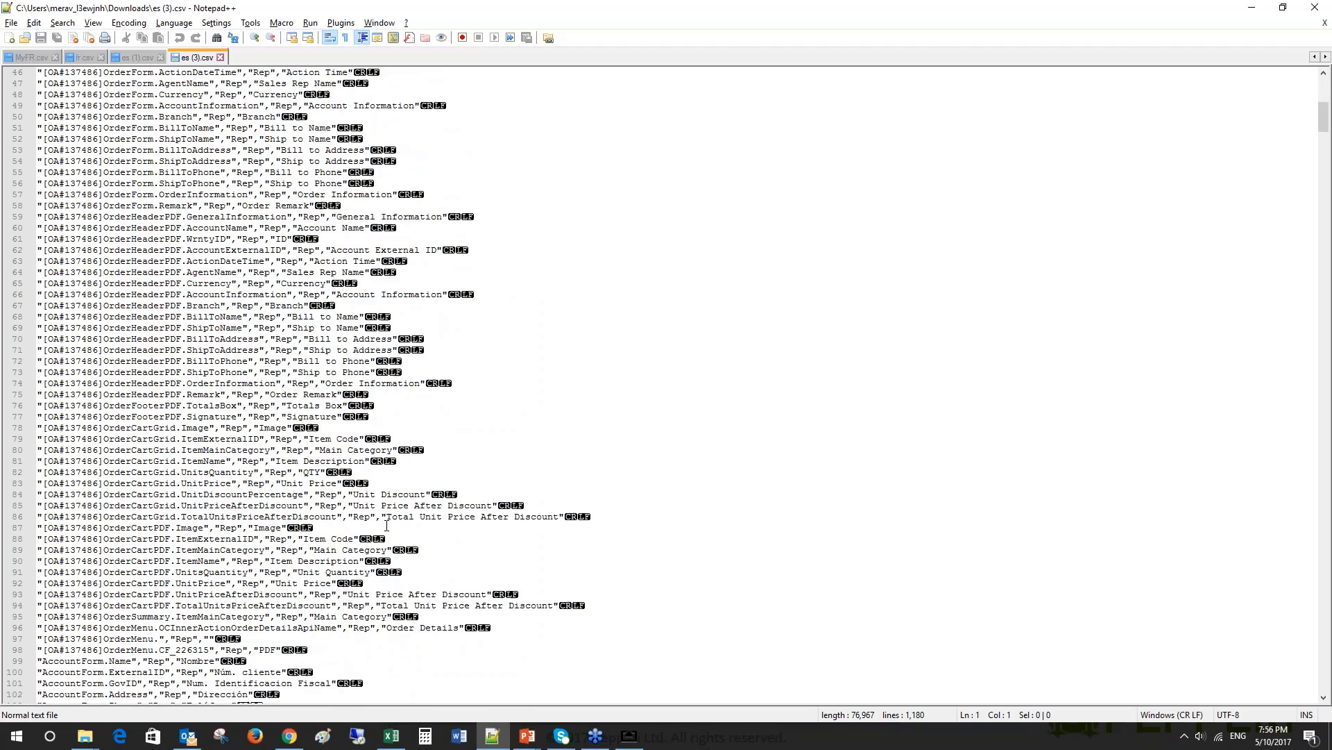
scroll(387, 526, "down", 5)
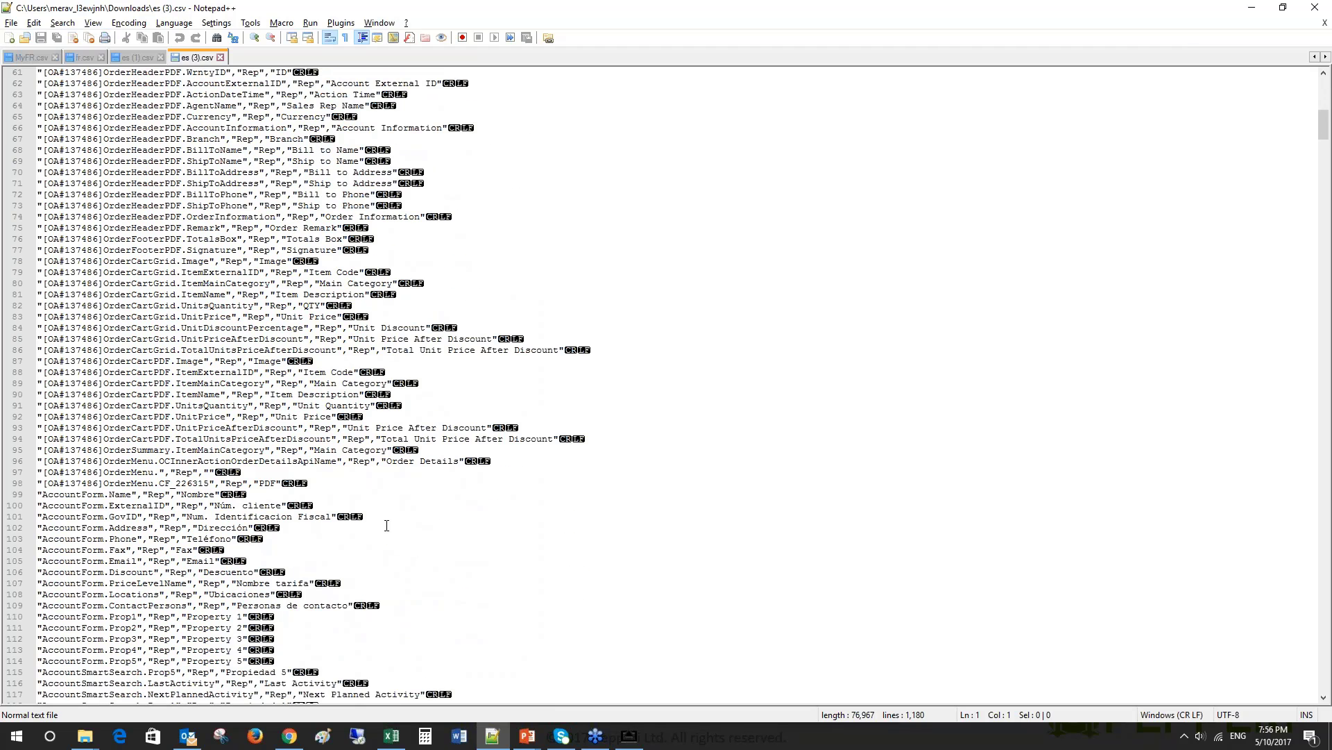
scroll(386, 526, "down", 12)
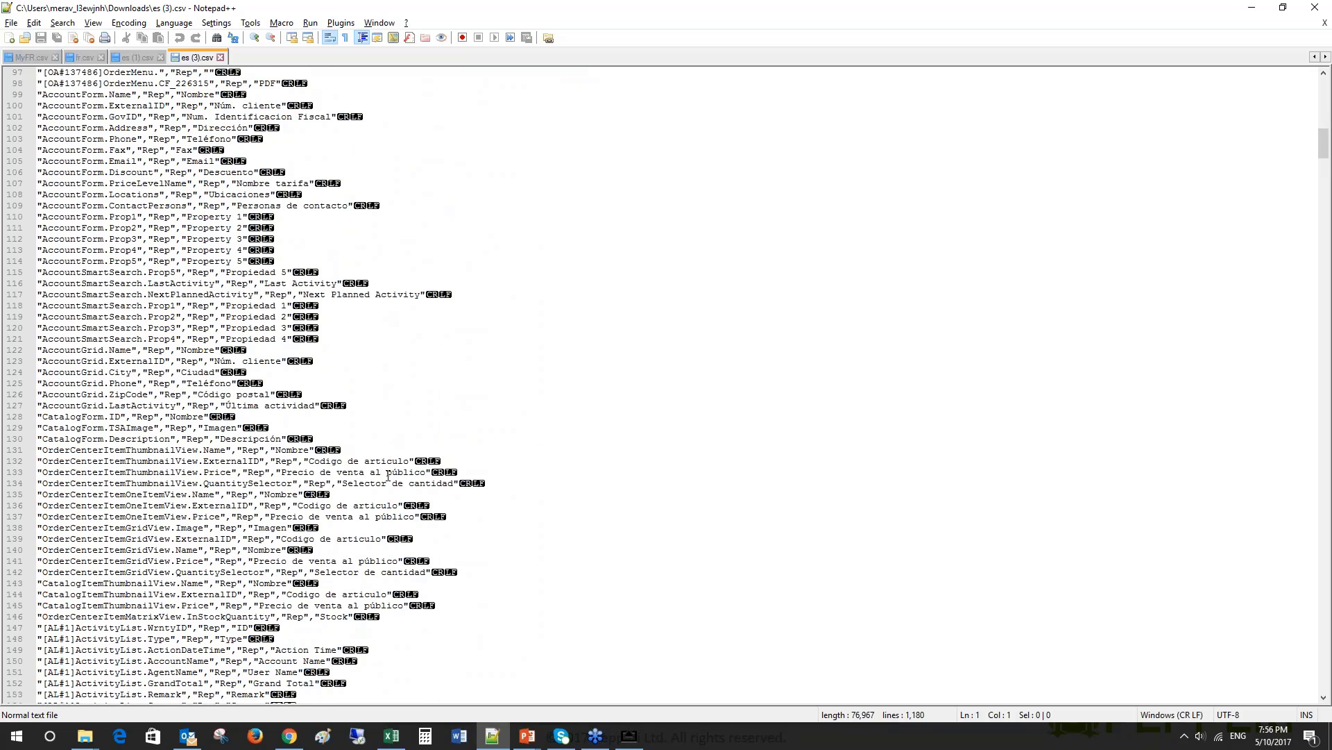
left_click_drag(386, 472, 430, 472)
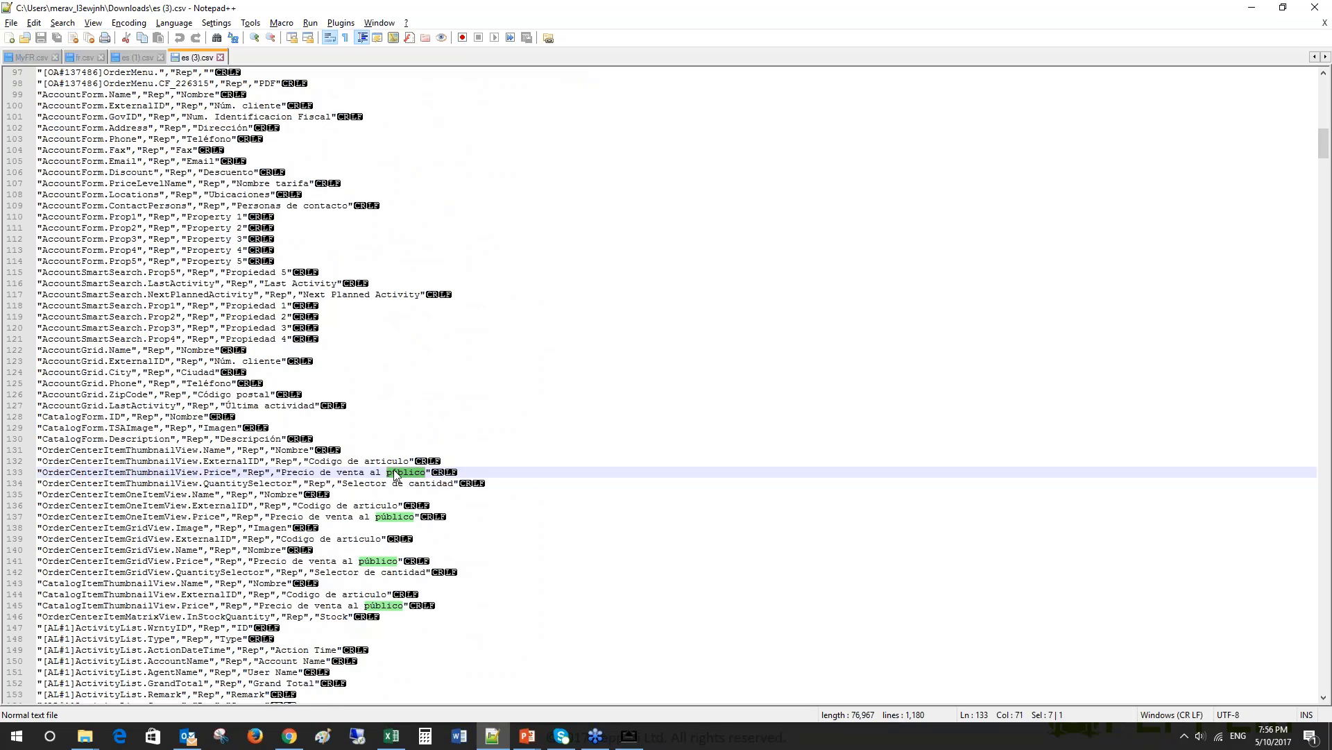
left_click(385, 516)
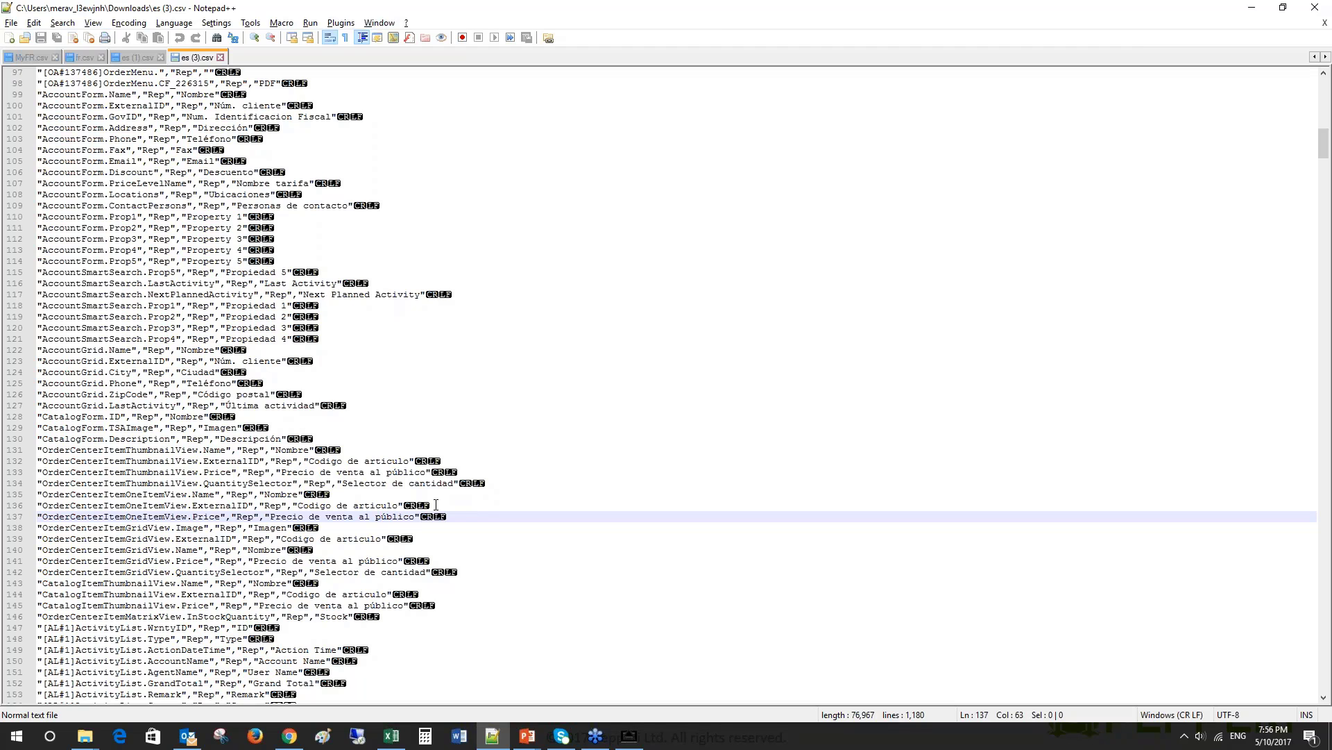
- Review the translation entries for the activity lists, account cards, account toolbar, dashboards and user home page
scroll(436, 505, "up", 10)
key("Up")
key("Up")
key("Up")
key("Up")
key("Up")
key("Up")
key("Up")
key("Up")
key("Up")
key("Up")
key("Up")
key("Up")
key("Up")
key("Up")
key("Up")
key("Up")
key("Up")
key("Up")
key("Up")
key("Up")
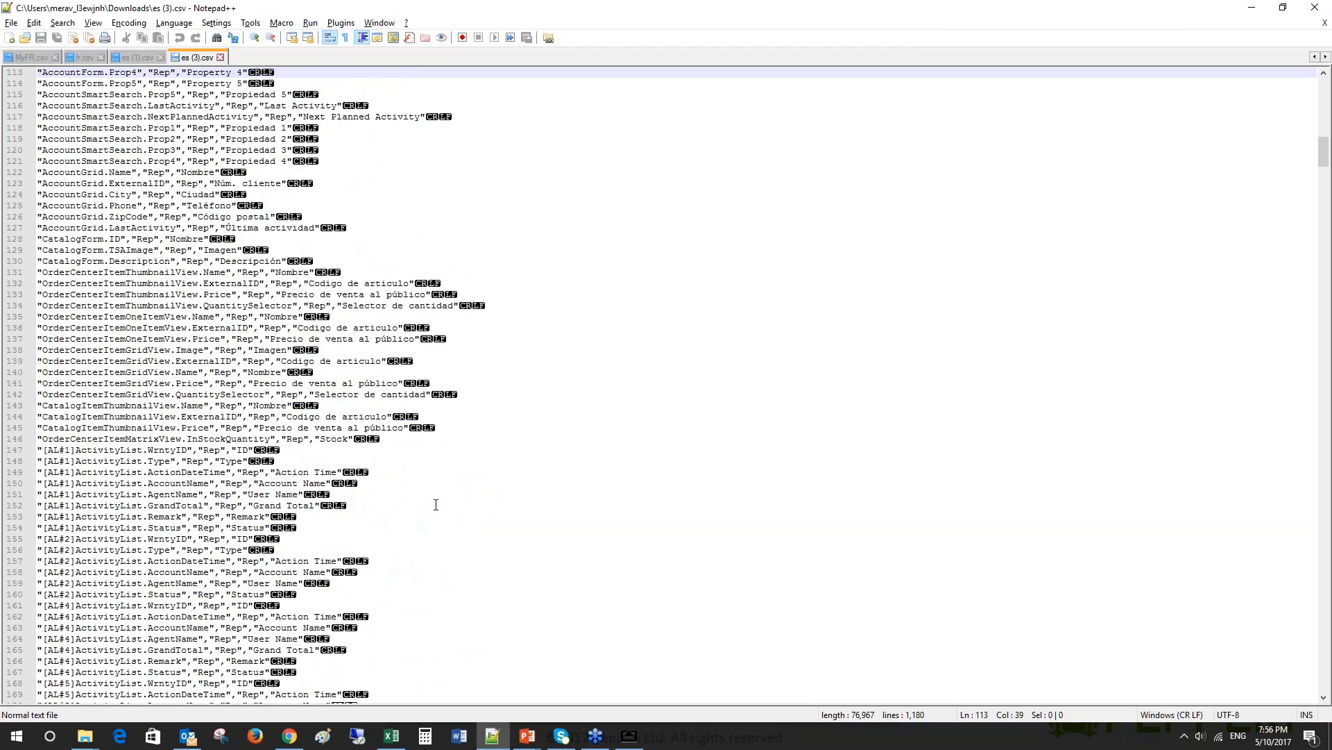
key("Page_Down")
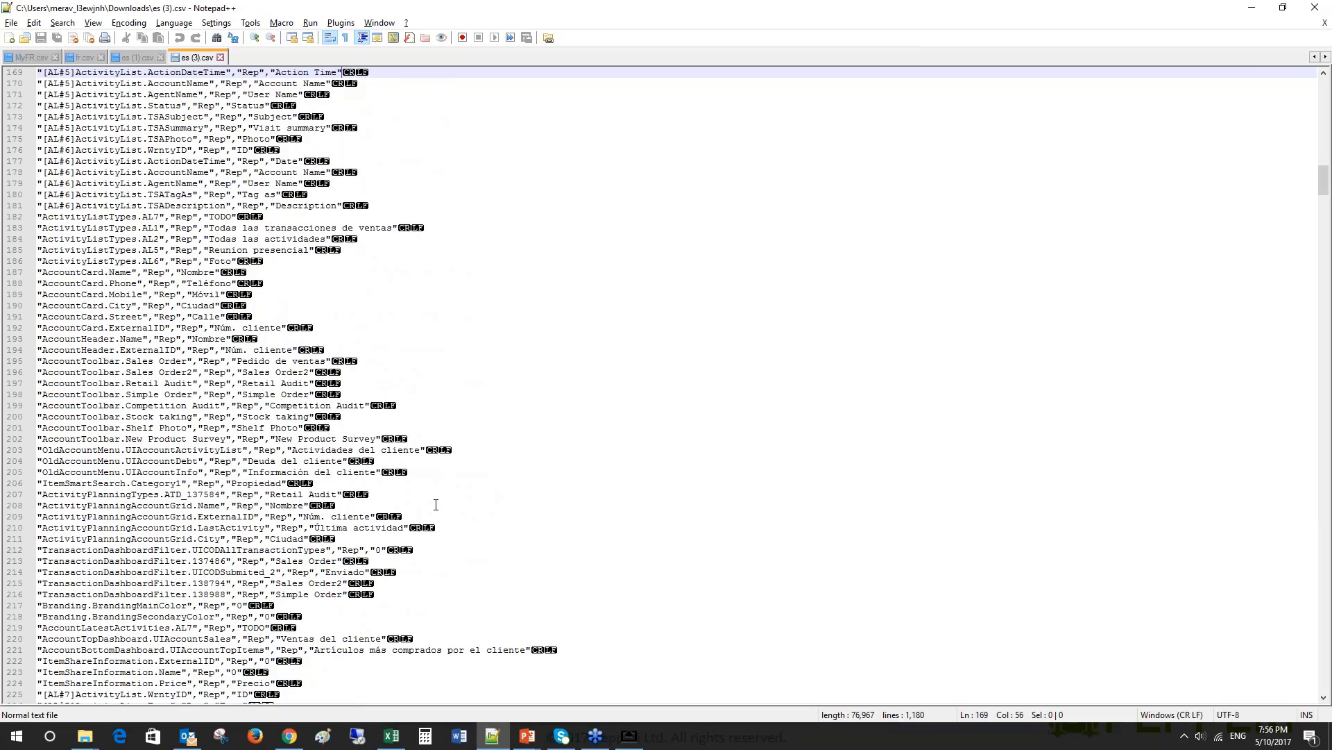
scroll(436, 505, "down", 7)
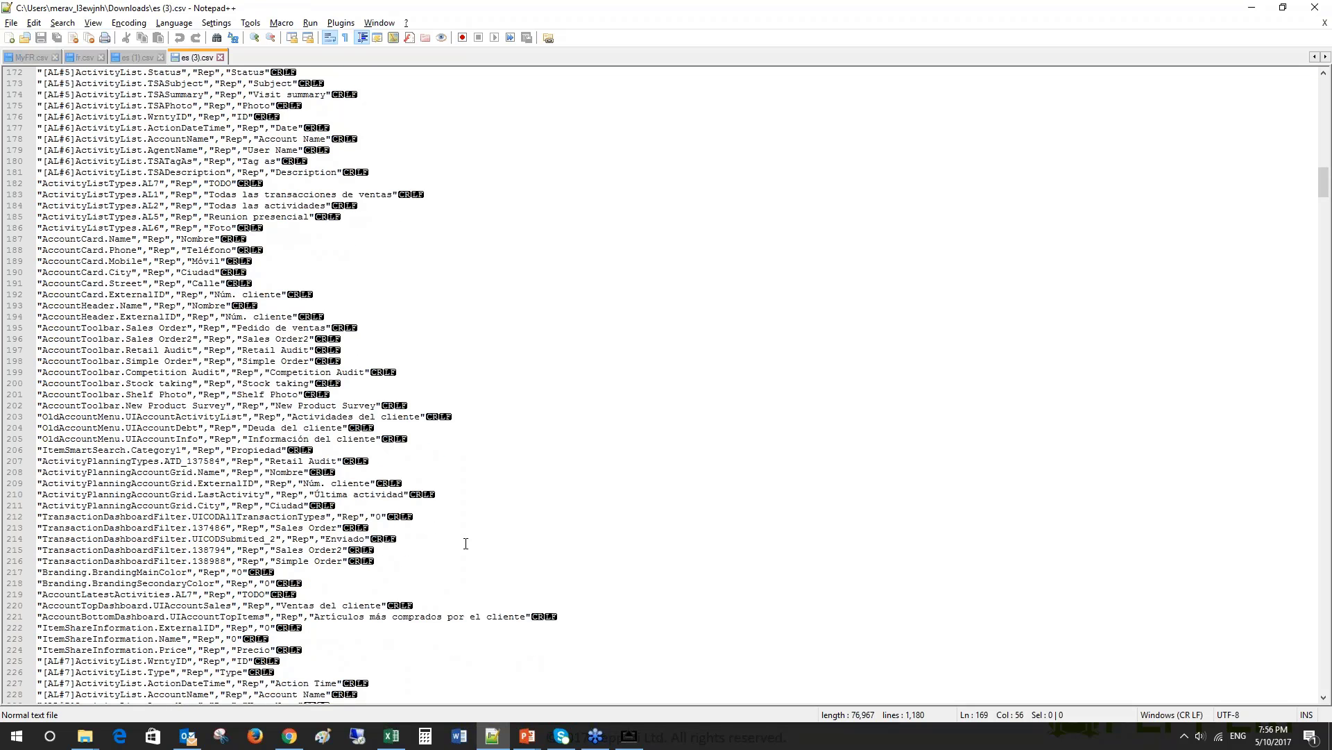
scroll(465, 544, "down", 3)
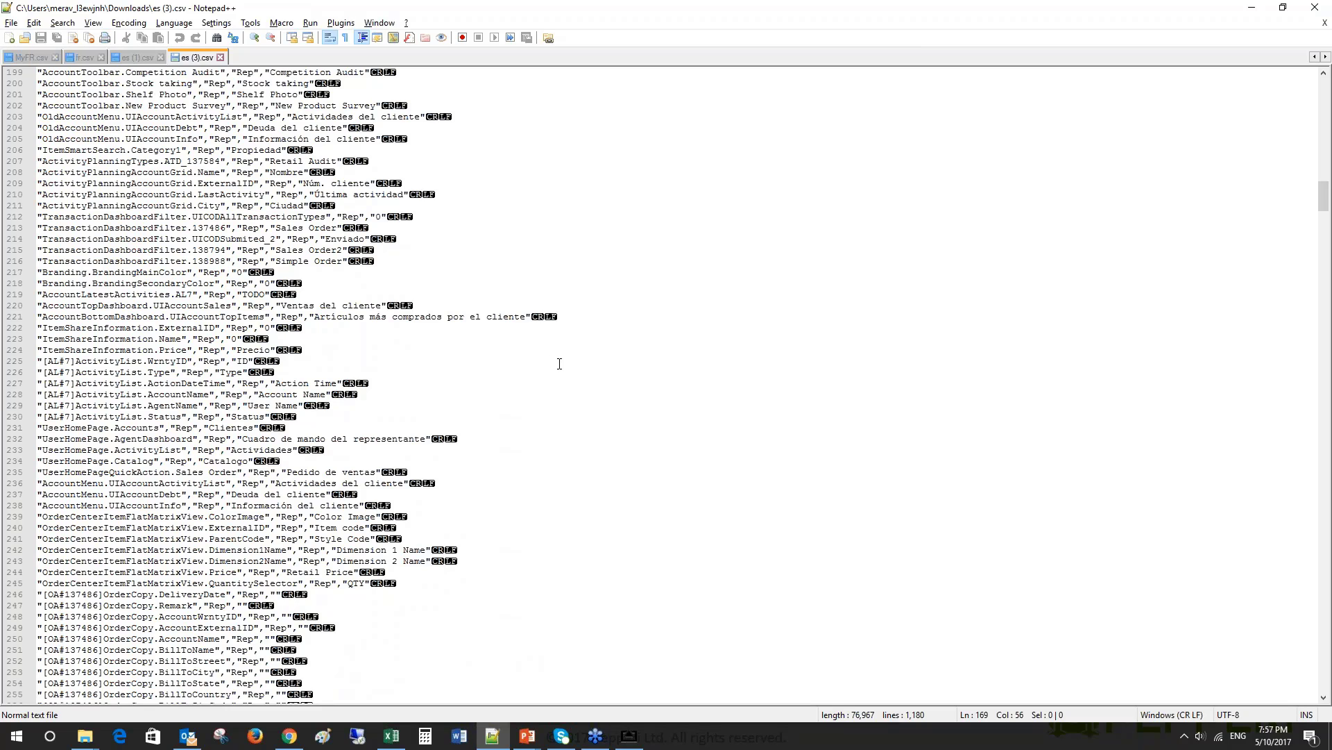
scroll(561, 362, "up", 14)
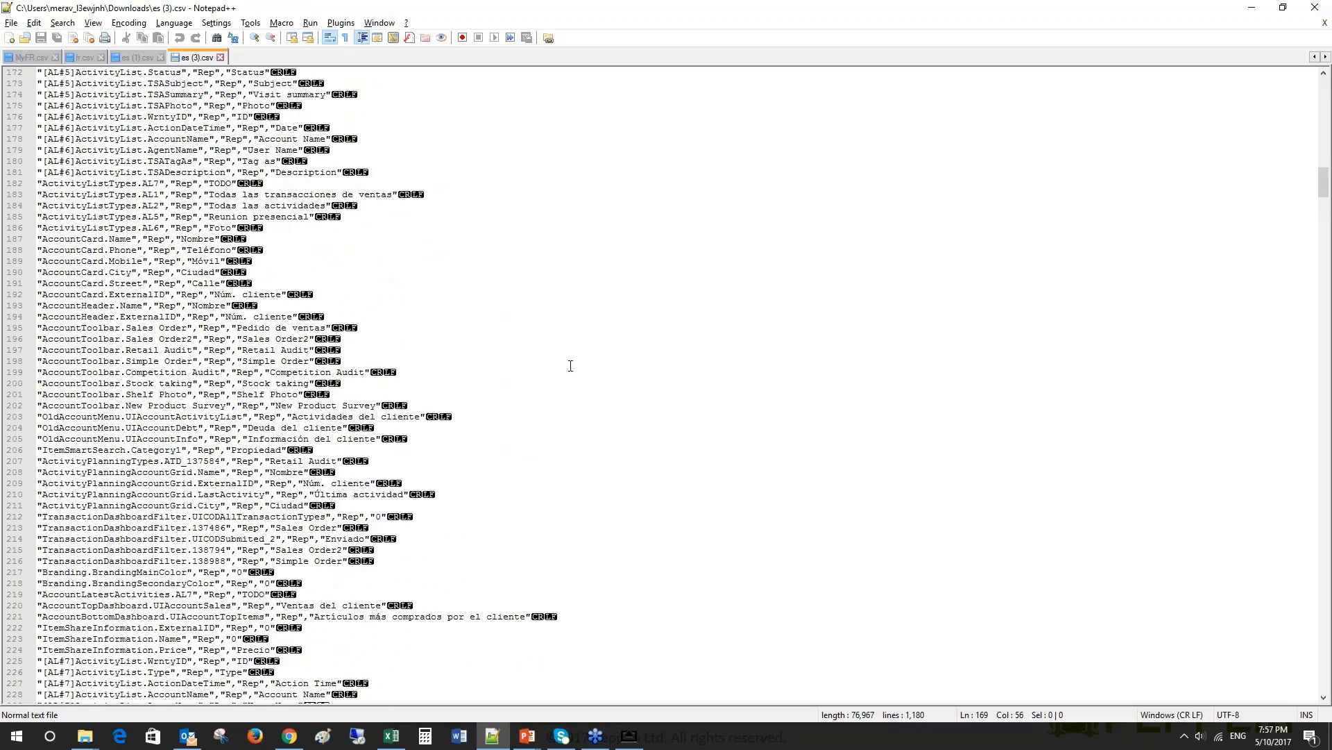
- Examine the UIControlType.APIName column from the header row through the account, catalog and OrderCenter view entries
key("Page_Up")
key("Page_Up")
key("Page_Up")
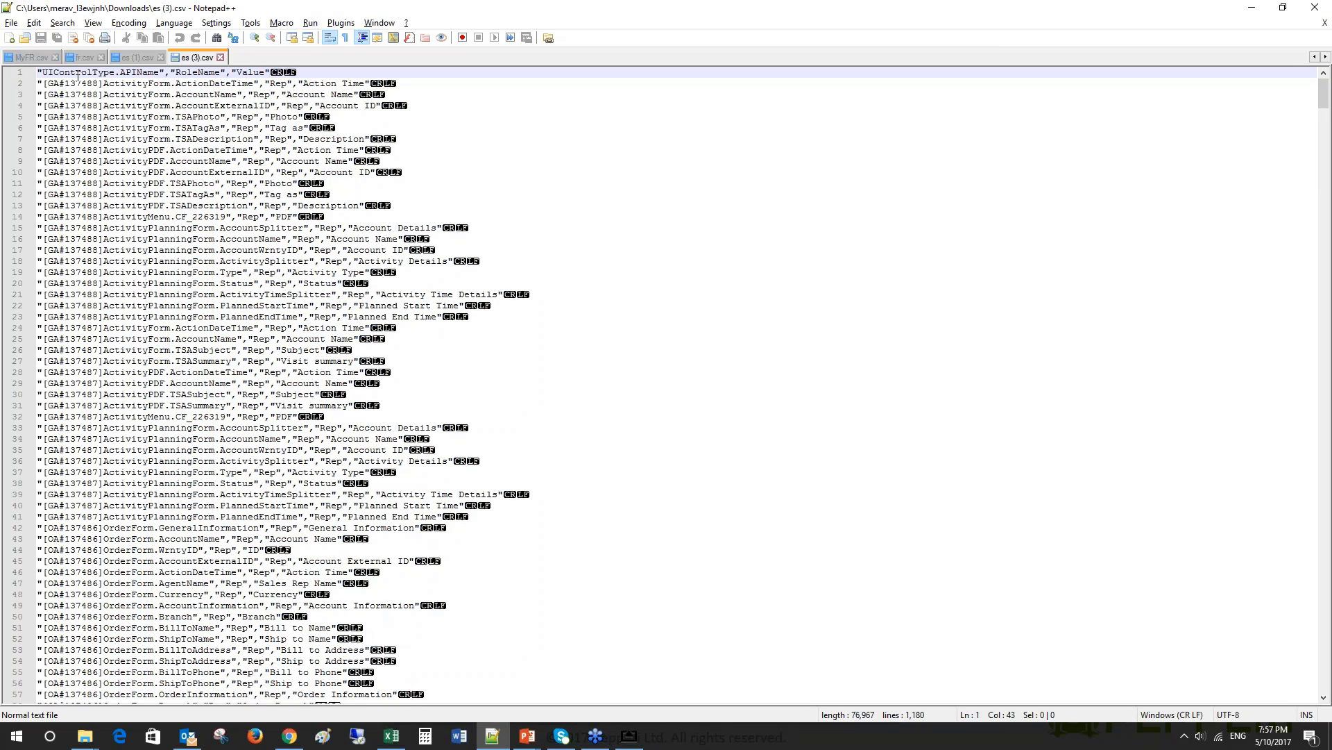
left_click_drag(44, 72, 162, 73)
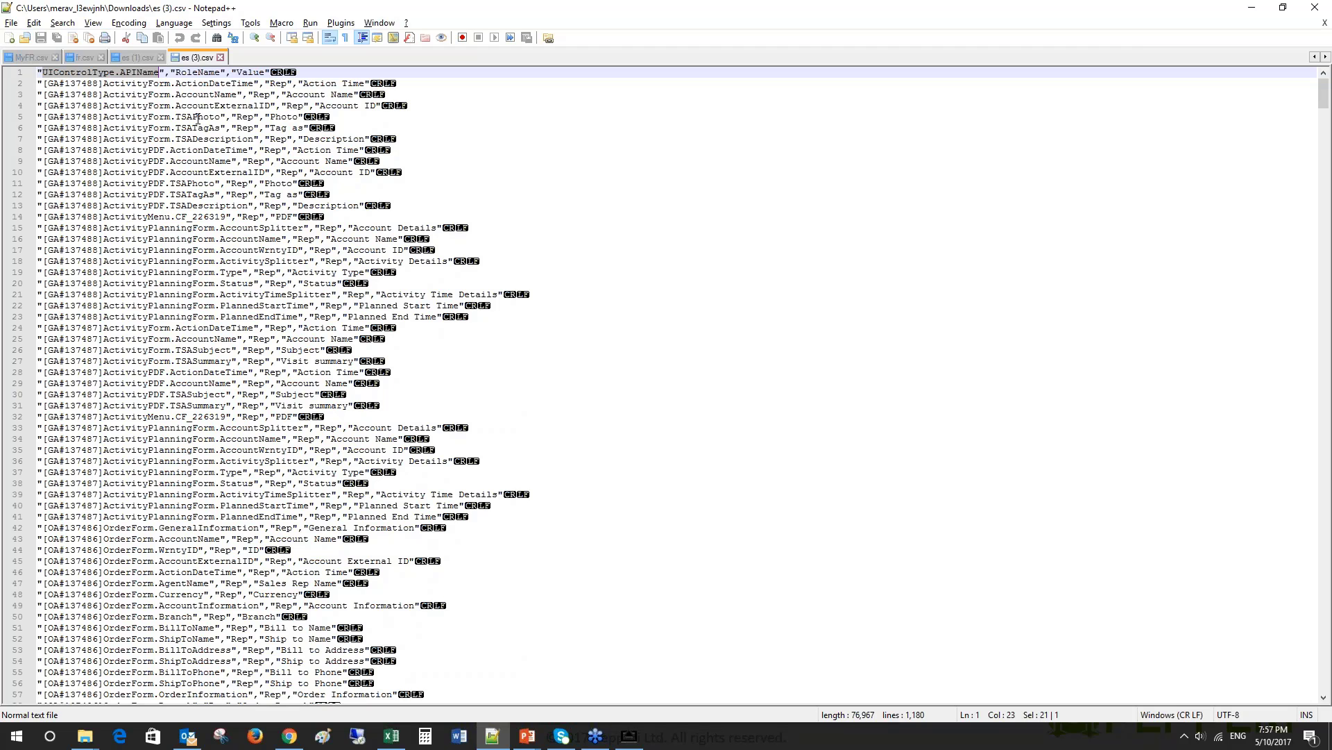
scroll(161, 207, "down", 20)
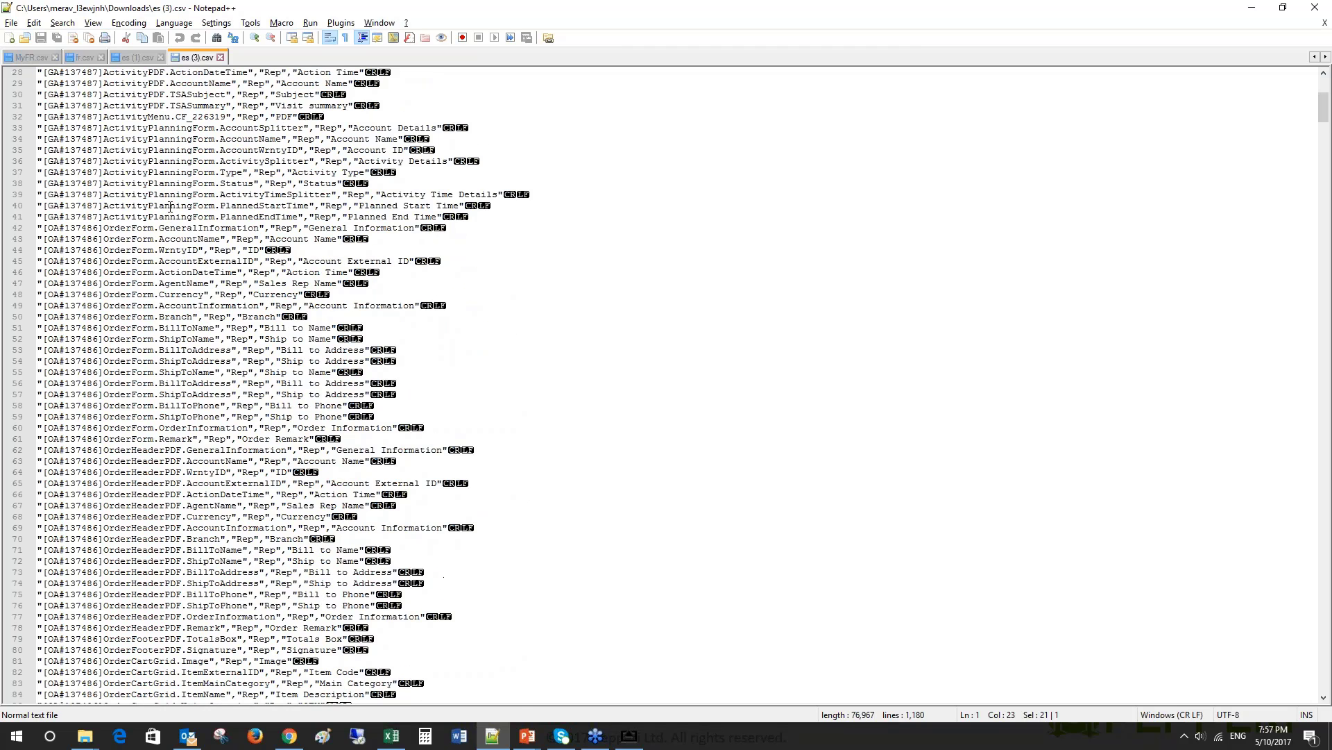
scroll(169, 221, "down", 7)
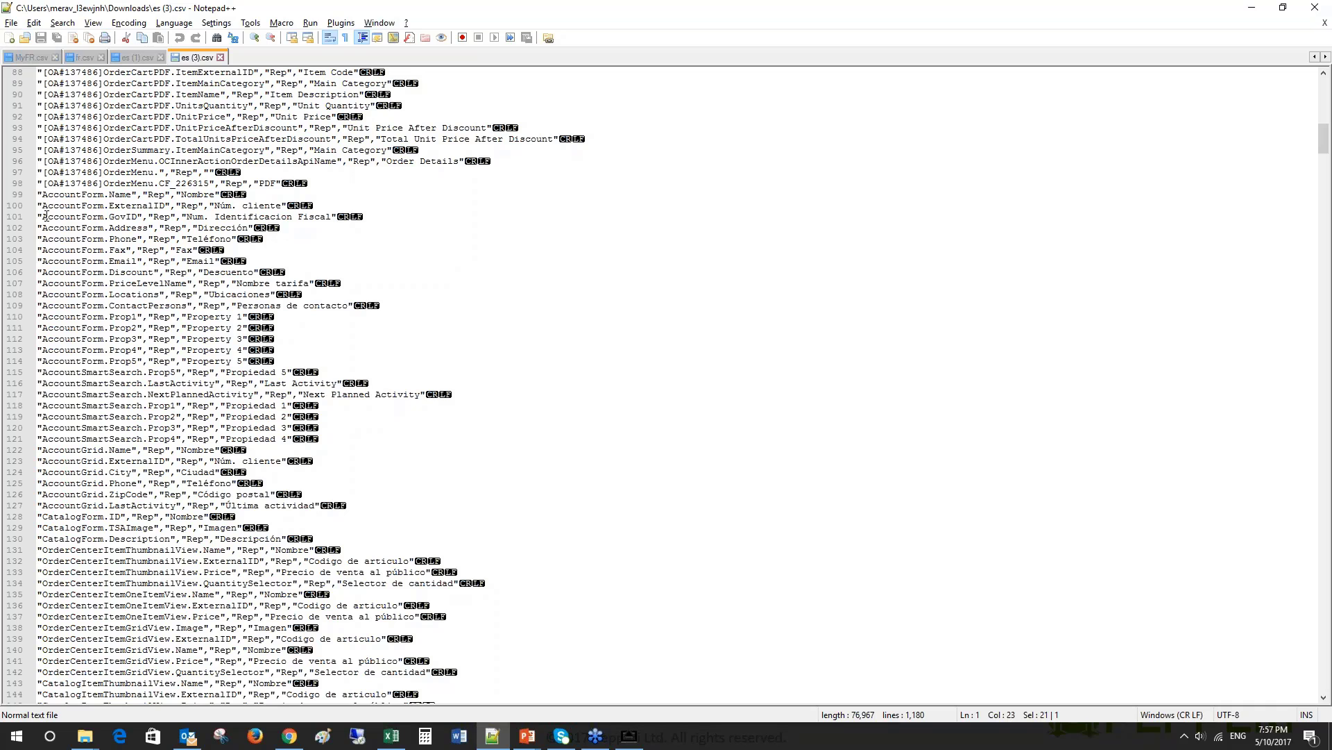
scroll(89, 321, "down", 5)
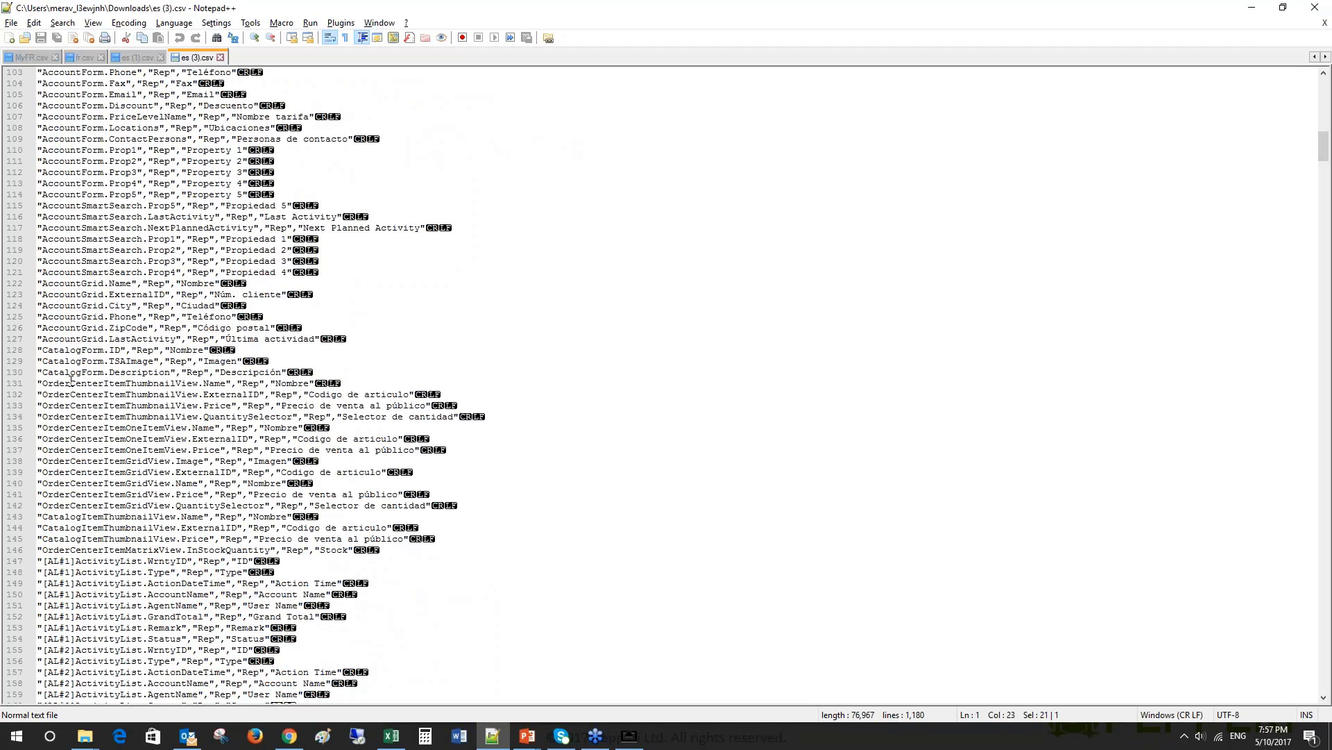
scroll(71, 381, "down", 5)
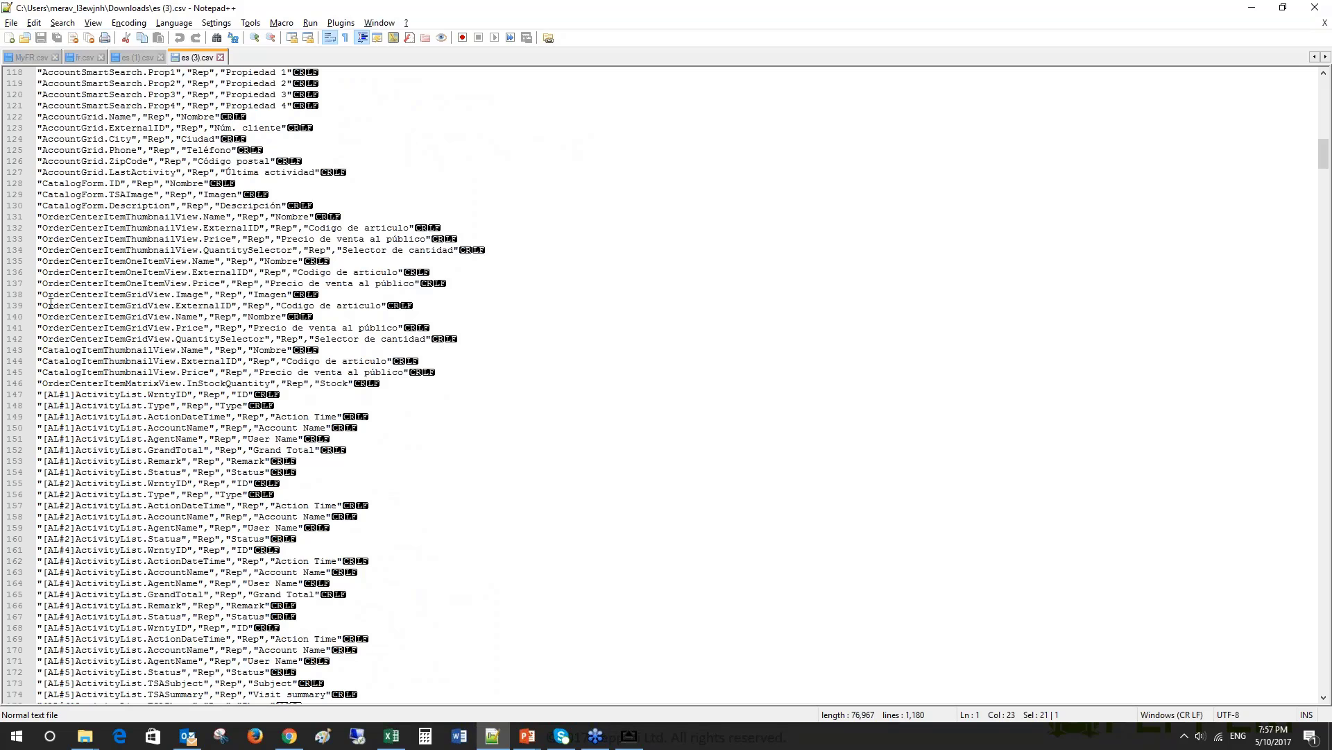
- Examine the control name, Rep role and "Imagen" value of the OrderCenterItemGridView.Image entry, plus the entries below it
left_click_drag(44, 295, 206, 294)
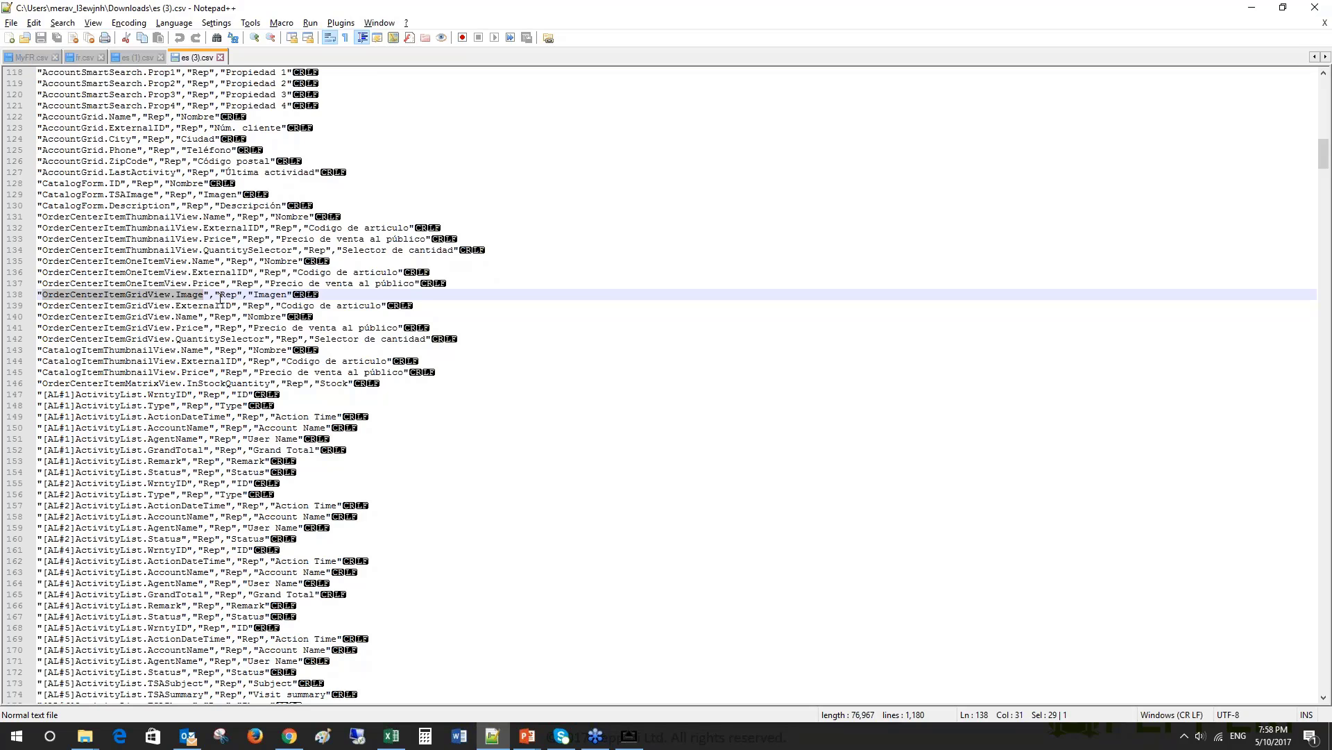
left_click(230, 294)
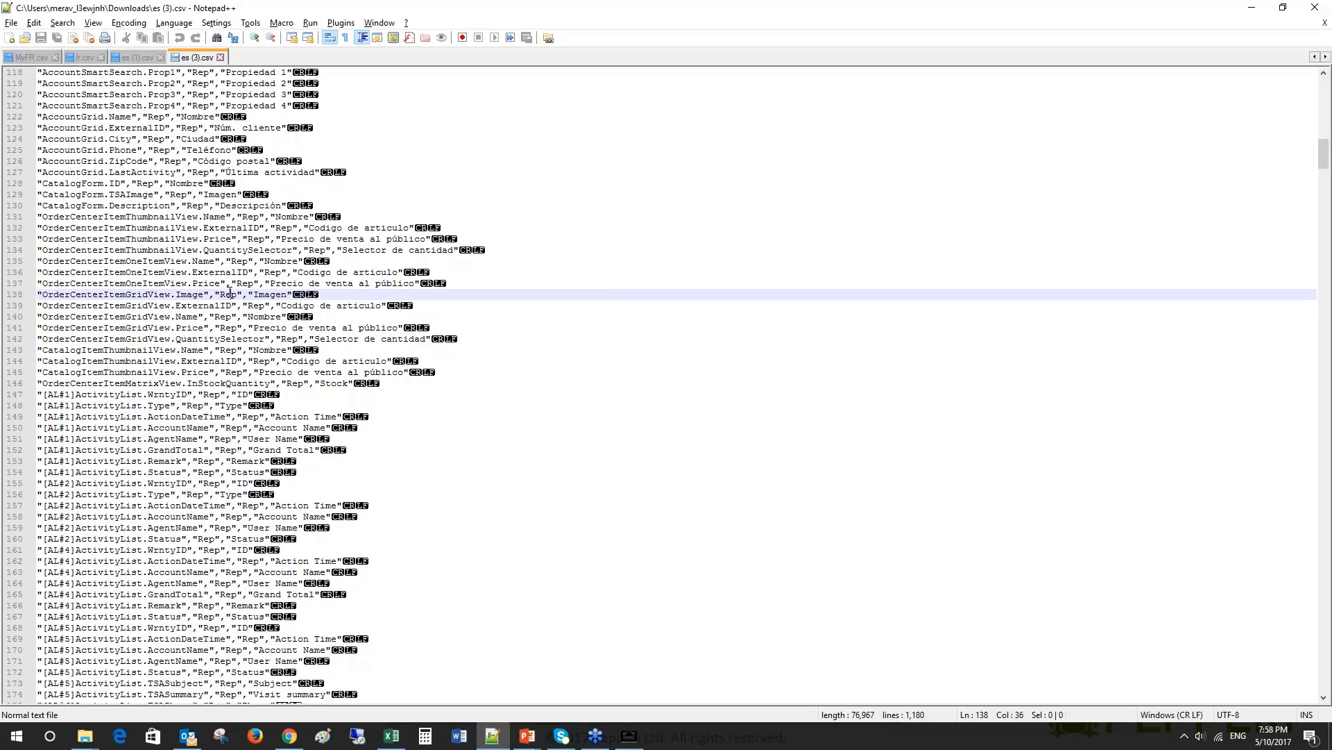
double_click(229, 294)
left_click(230, 295)
double_click(230, 295)
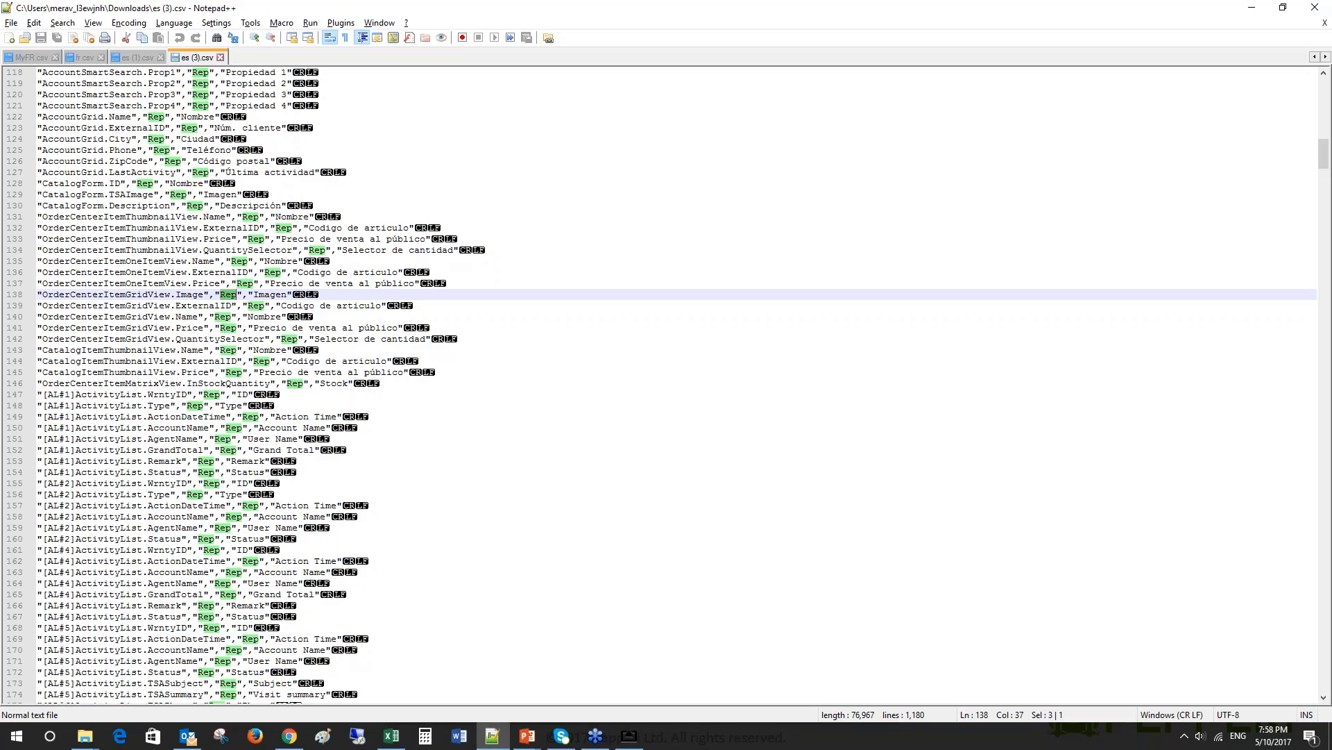
left_click(293, 295)
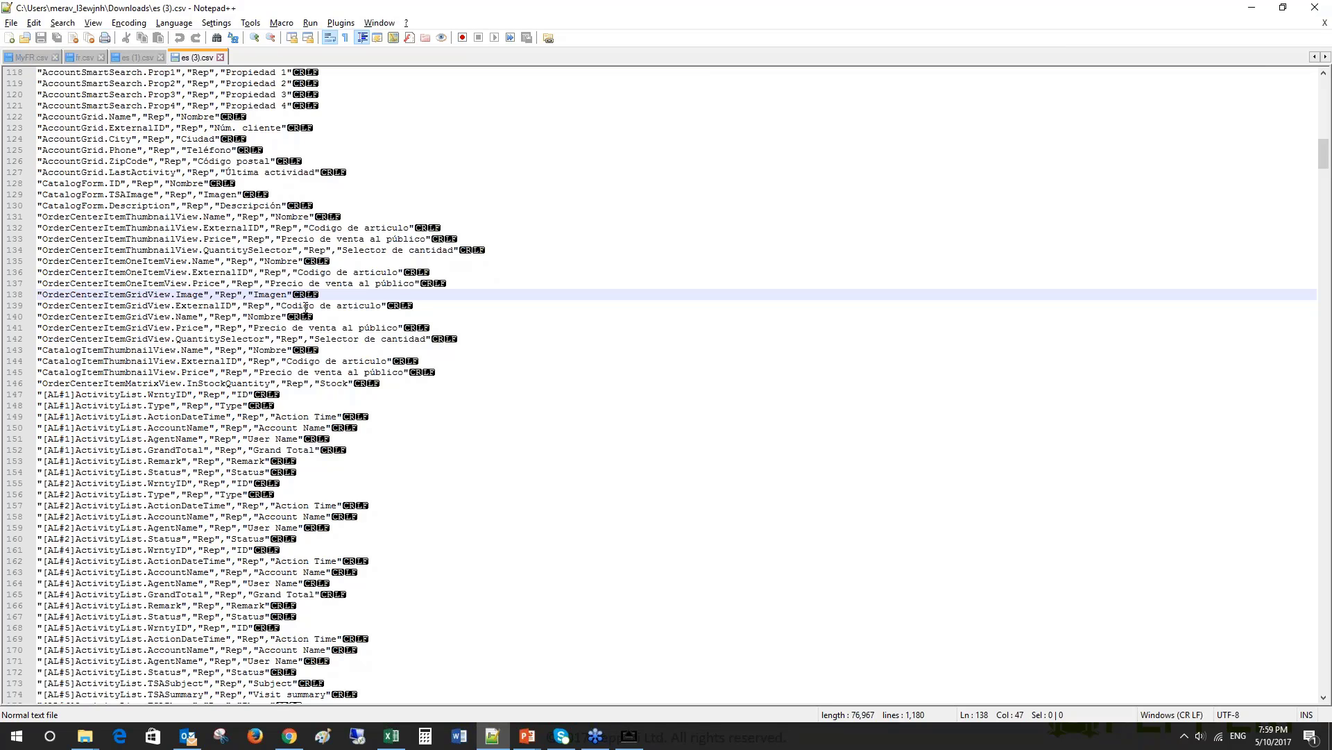
double_click(265, 295)
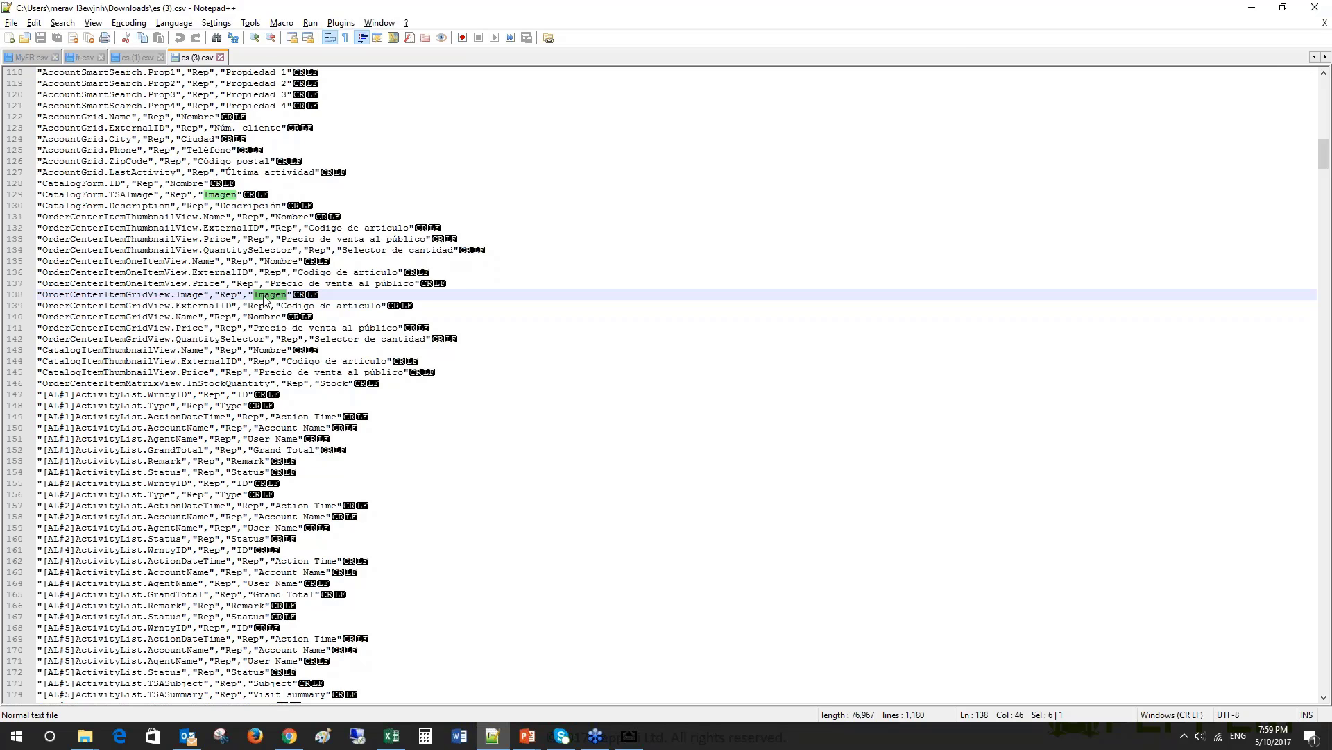
left_click_drag(210, 294, 46, 294)
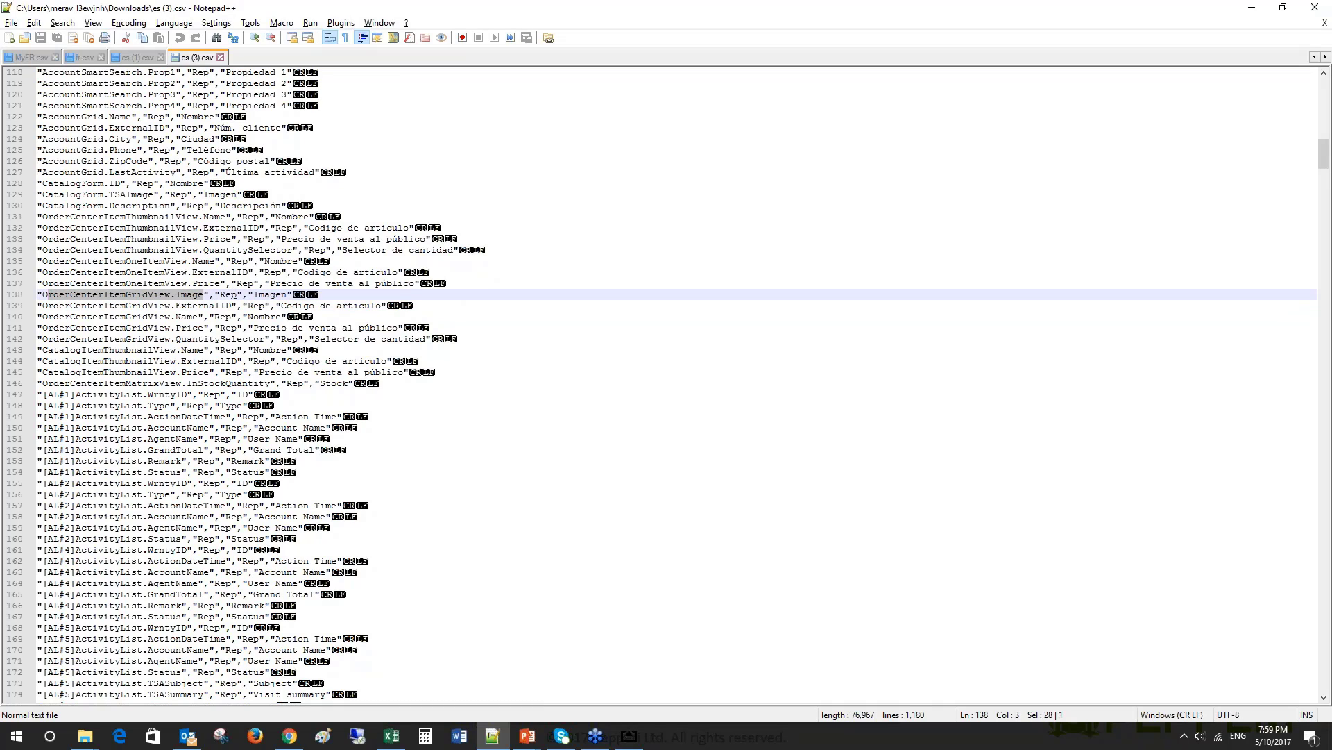
left_click(262, 294)
double_click(261, 294)
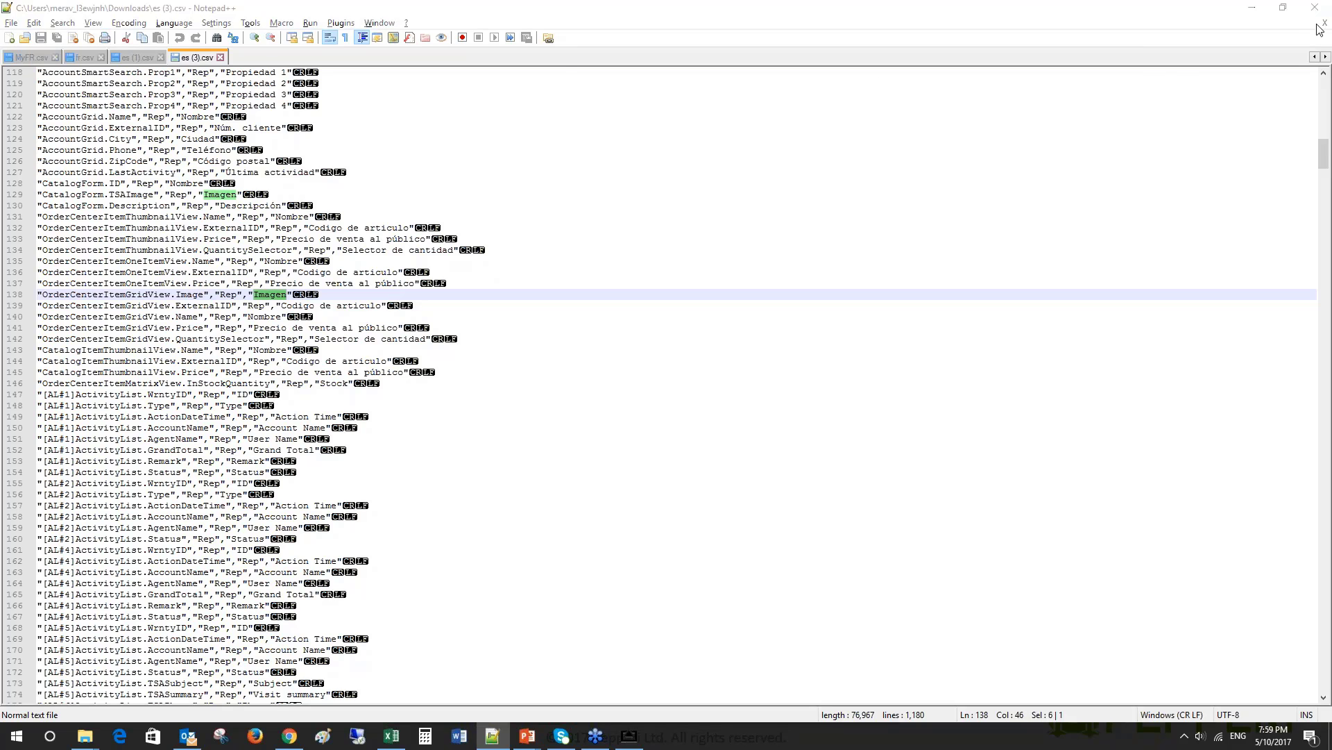
left_click(1109, 42)
scroll(294, 348, "down", 6)
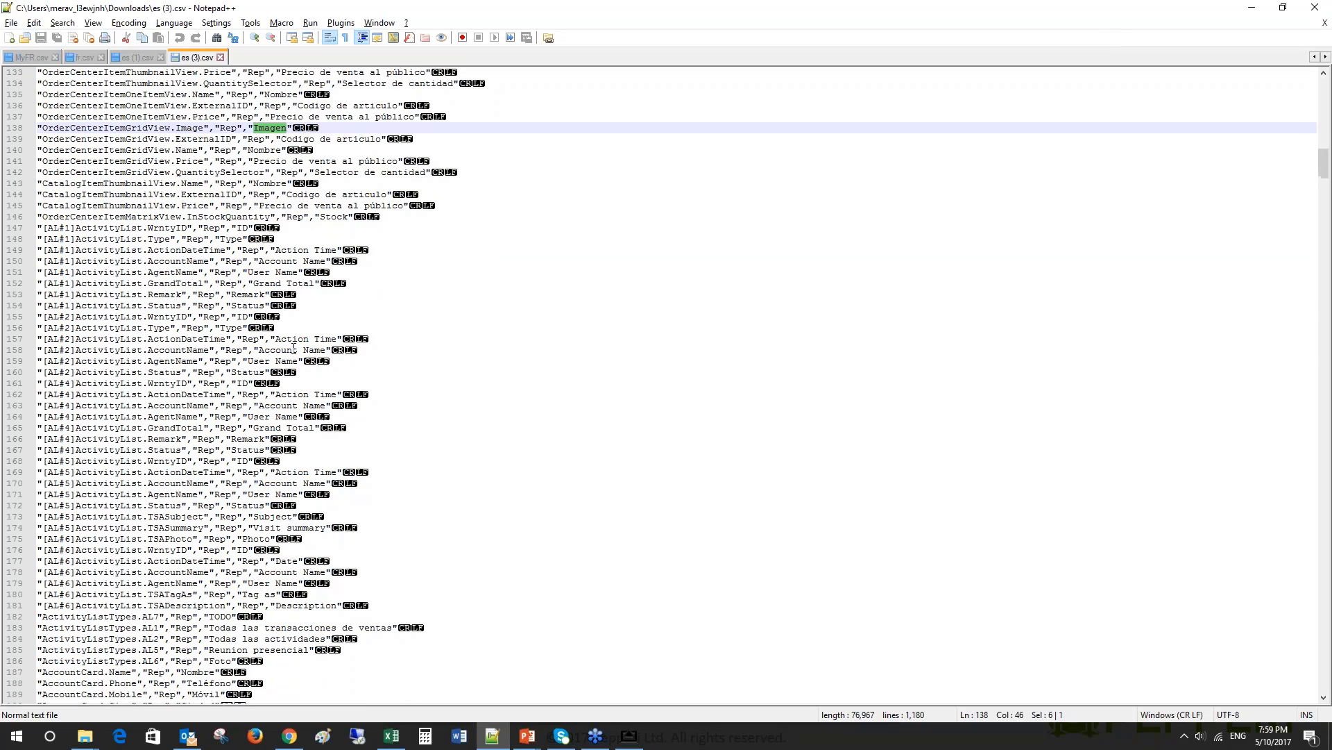
- In es (1).csv, examine the Senior Merchandiser ActivityForm entries from the Shelf Photo line through the well-lit product line
left_click(126, 61)
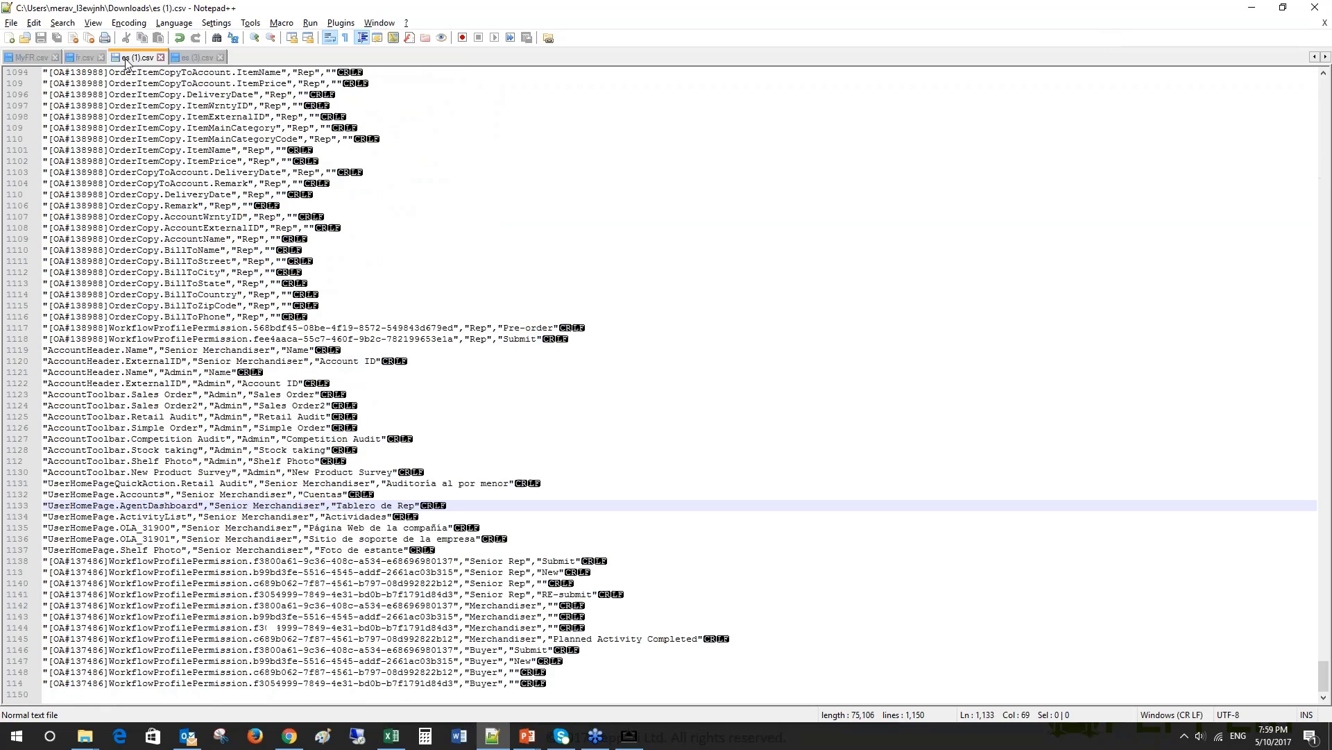
left_click(510, 395)
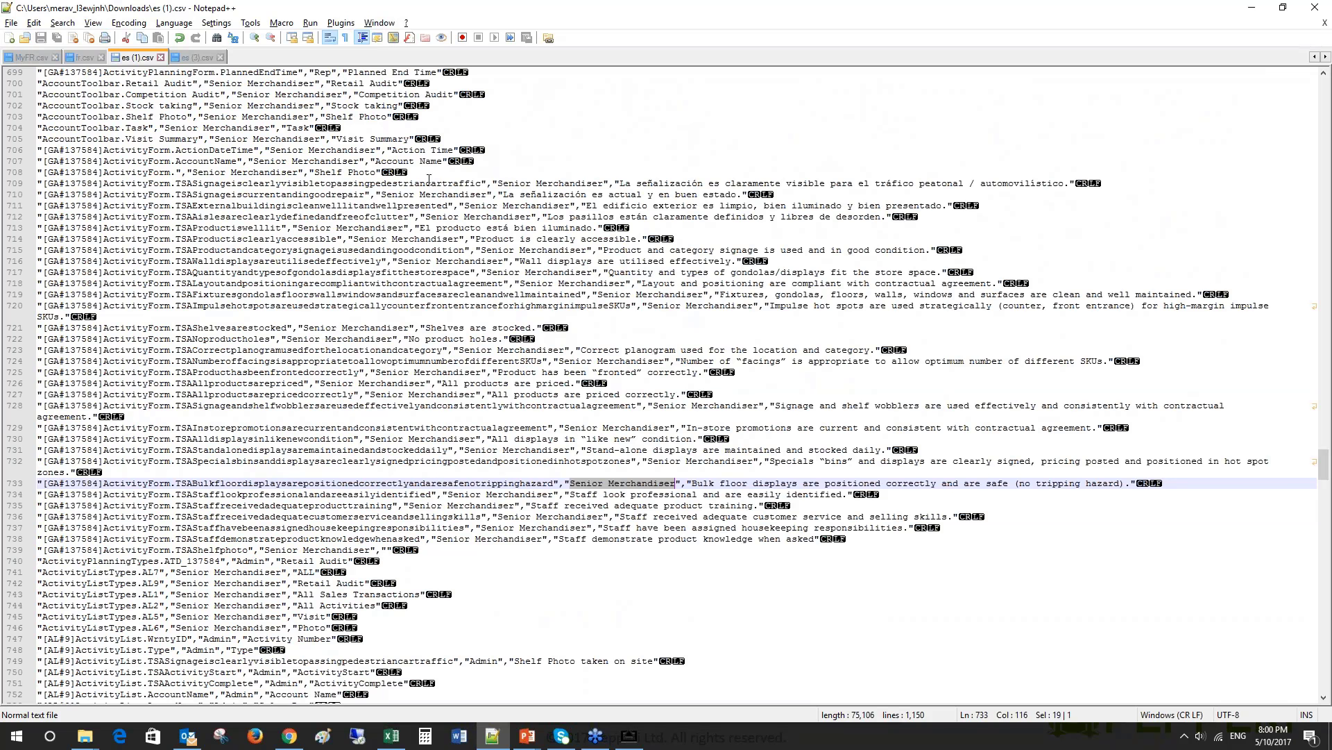
left_click_drag(43, 172, 407, 170)
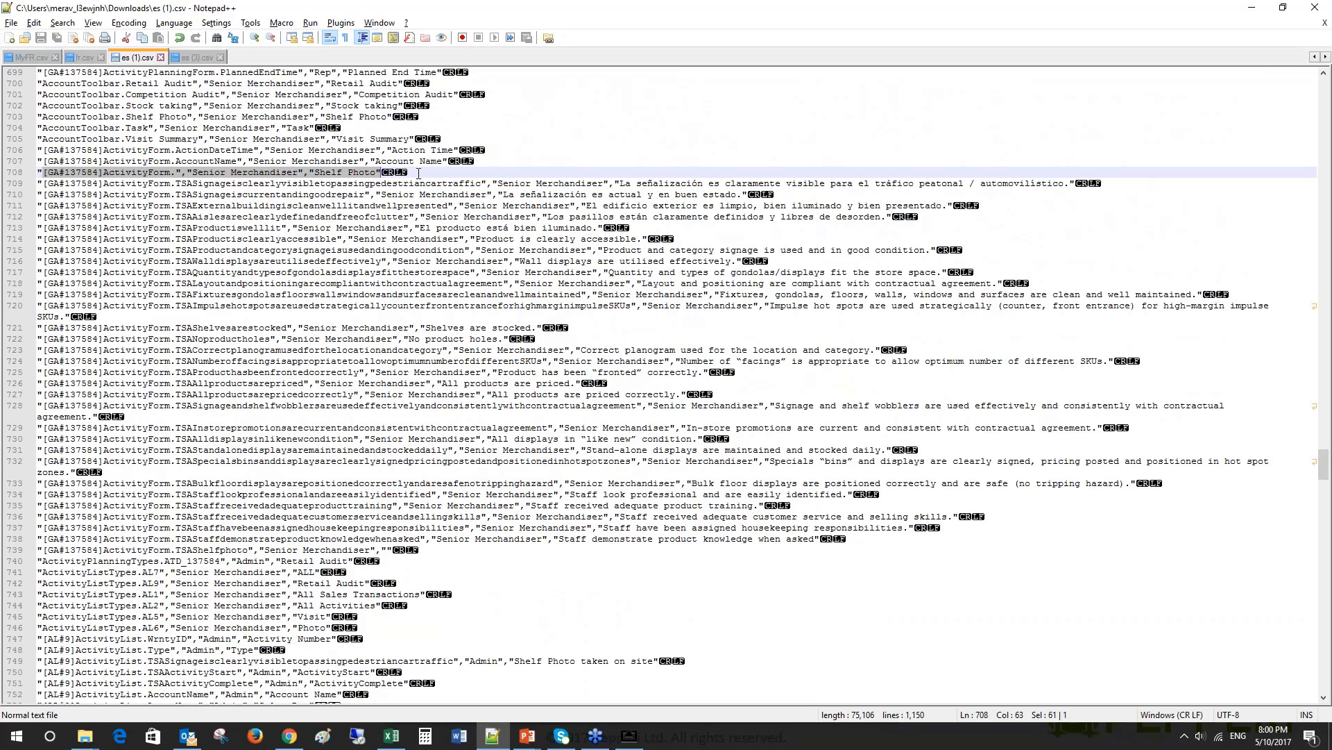
left_click(347, 194)
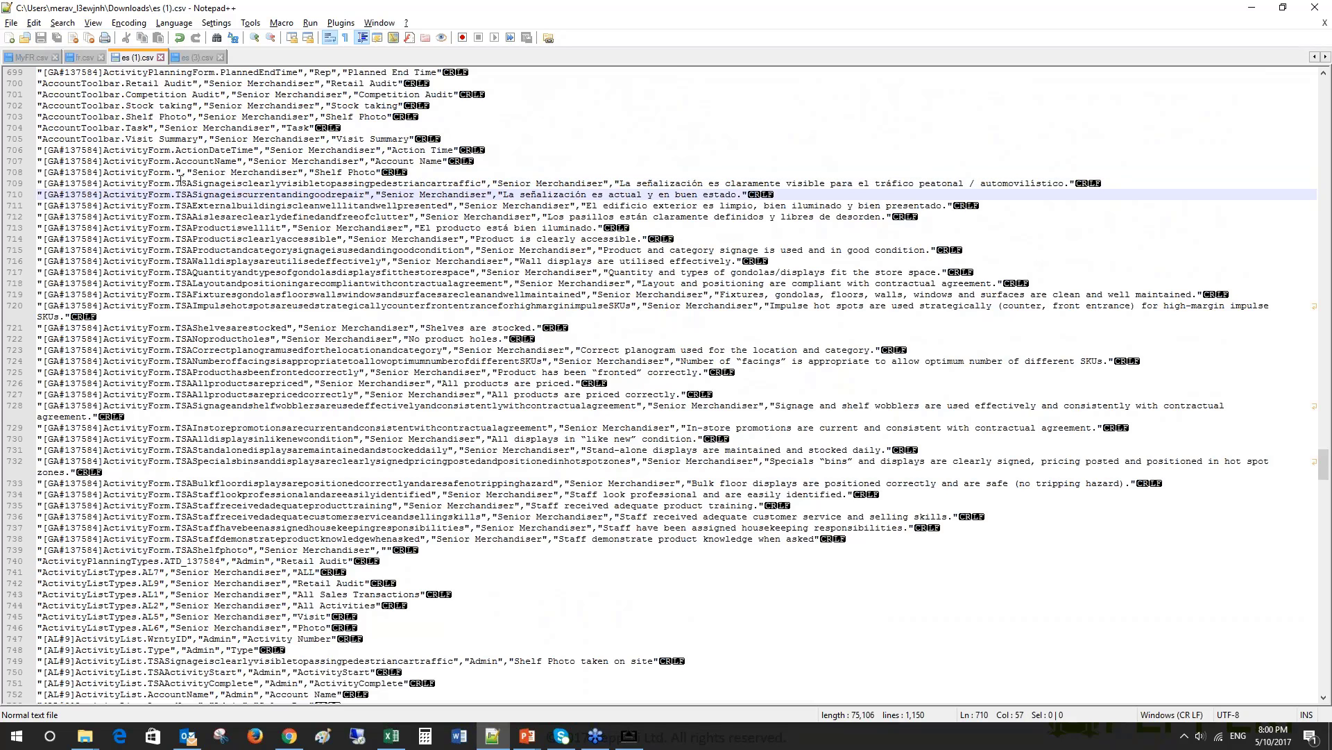
left_click_drag(43, 183, 669, 231)
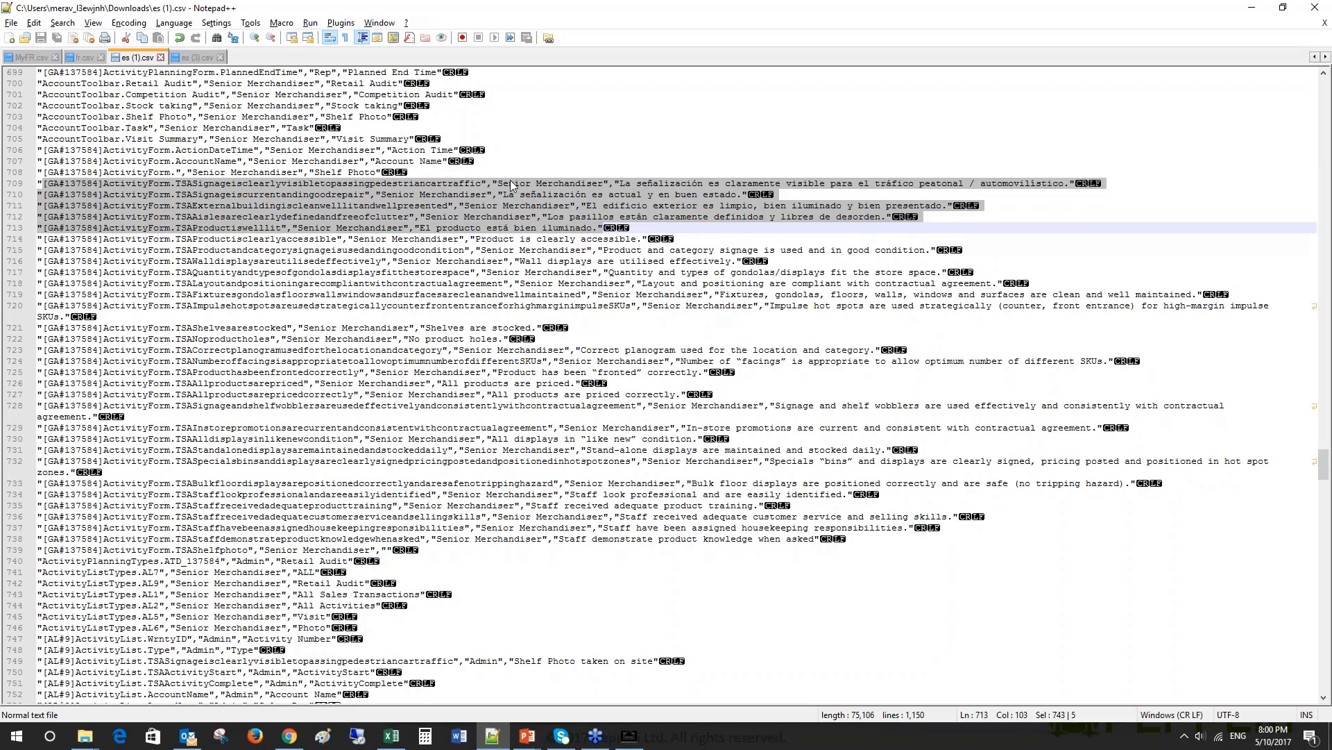
- Examine the profile, Spanish text, TSA prefix and field name of the entry for signage visible to passing pedestrian/car traffic
left_click(560, 184)
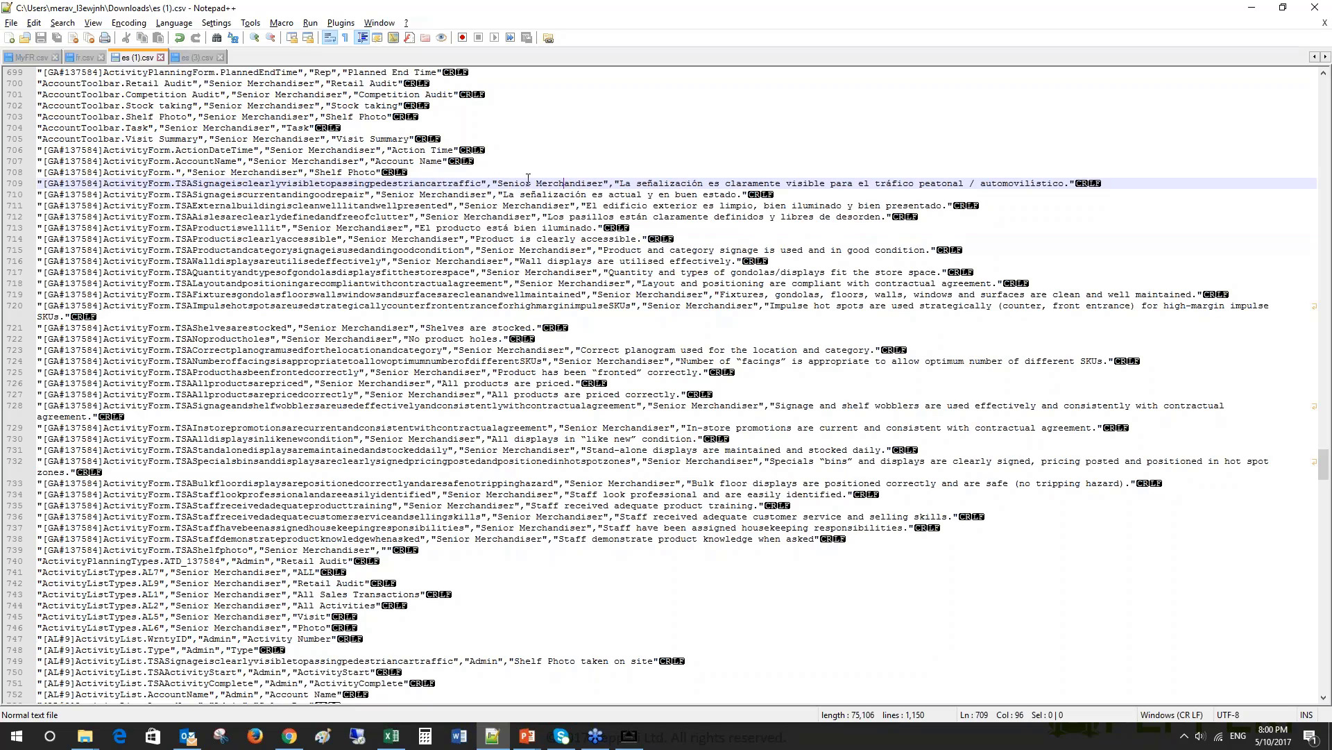
left_click_drag(496, 181, 1068, 179)
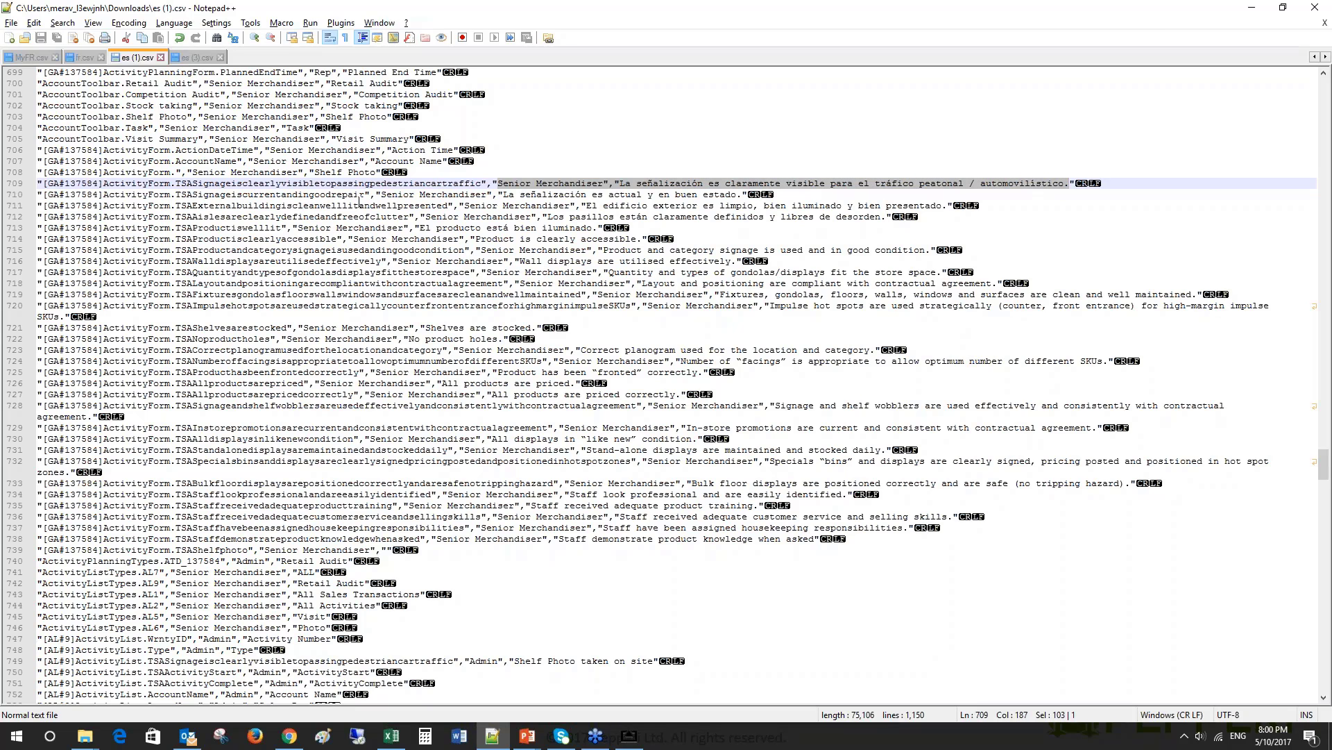
left_click_drag(176, 183, 193, 184)
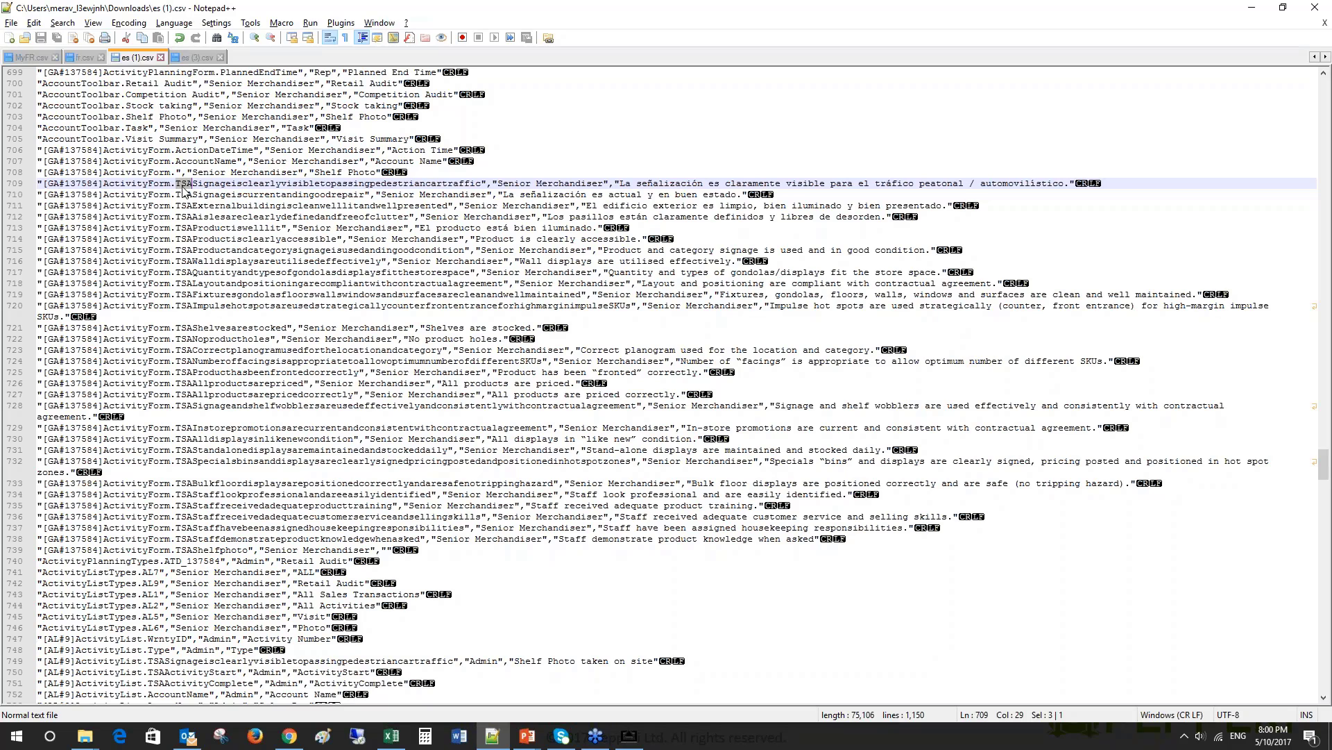
left_click_drag(193, 183, 480, 188)
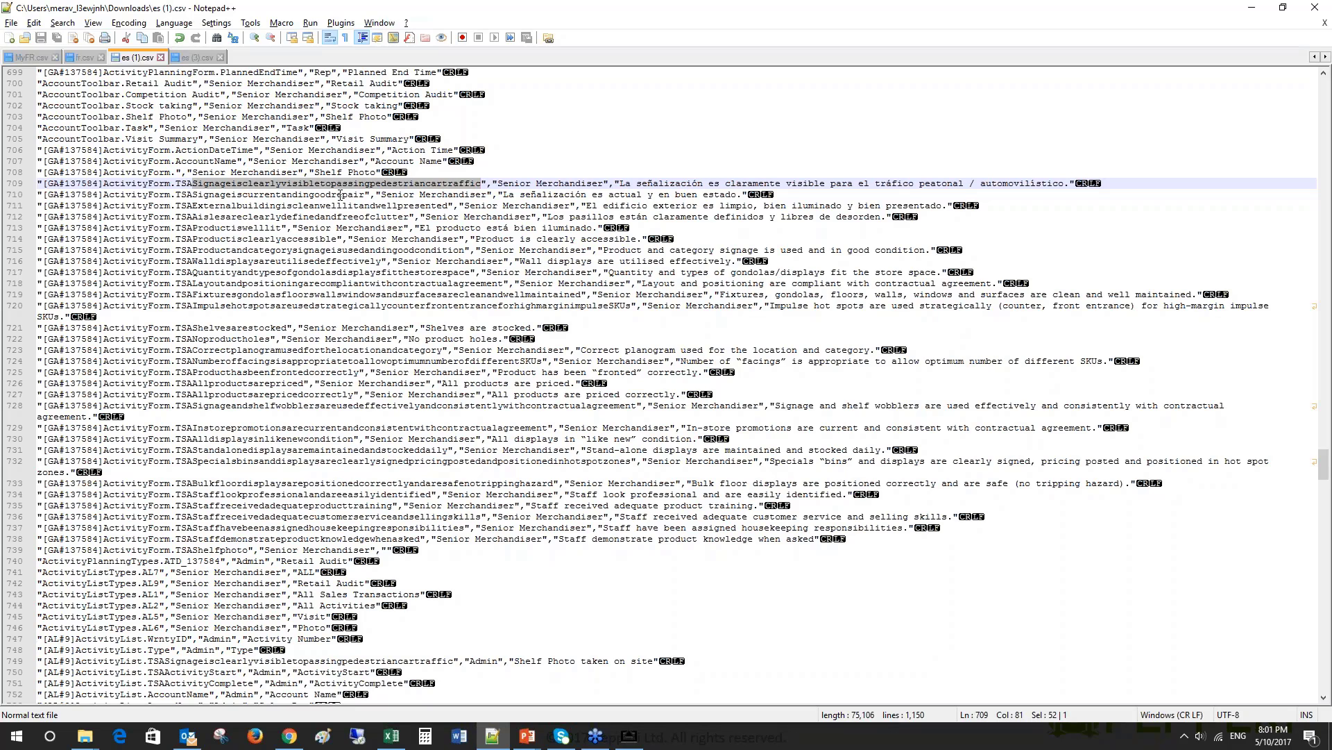
- Switch to the Pepperi back office and open the Retail Audit activity type's custom fields
left_click(289, 735)
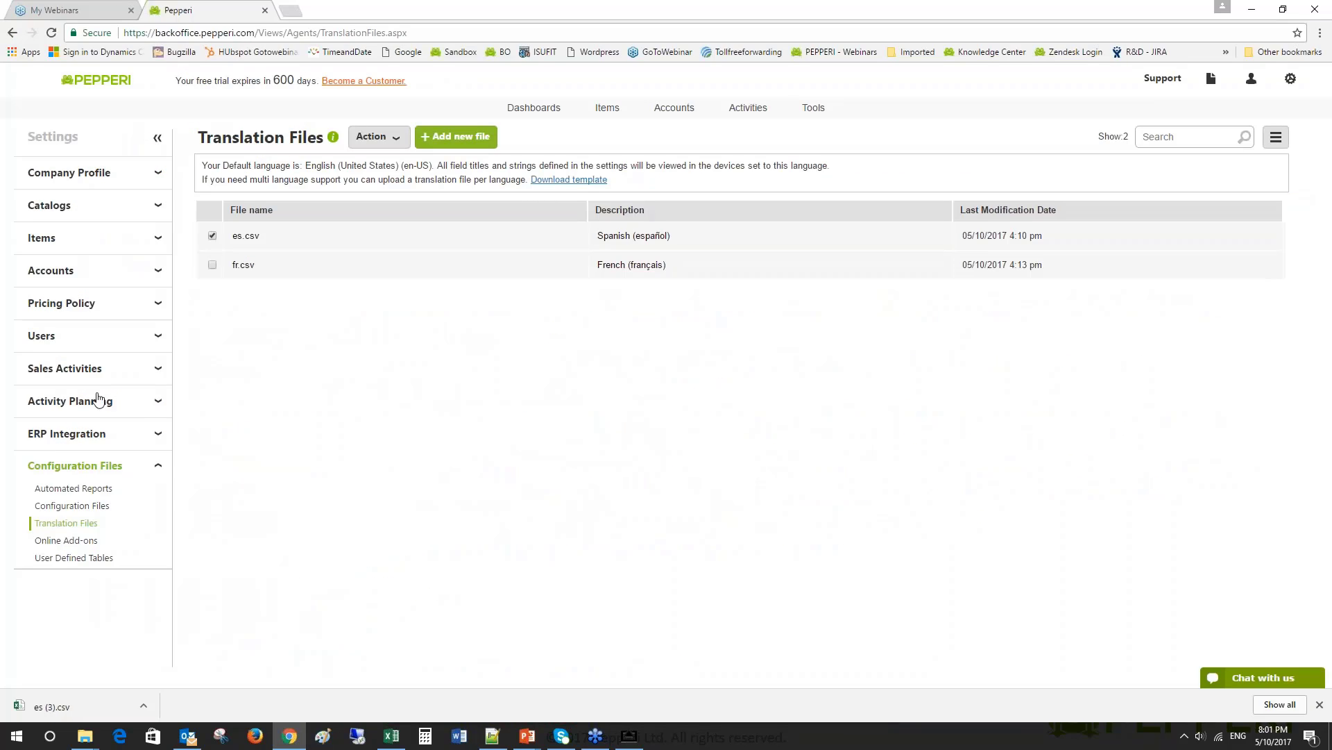
left_click(97, 368)
left_click(70, 425)
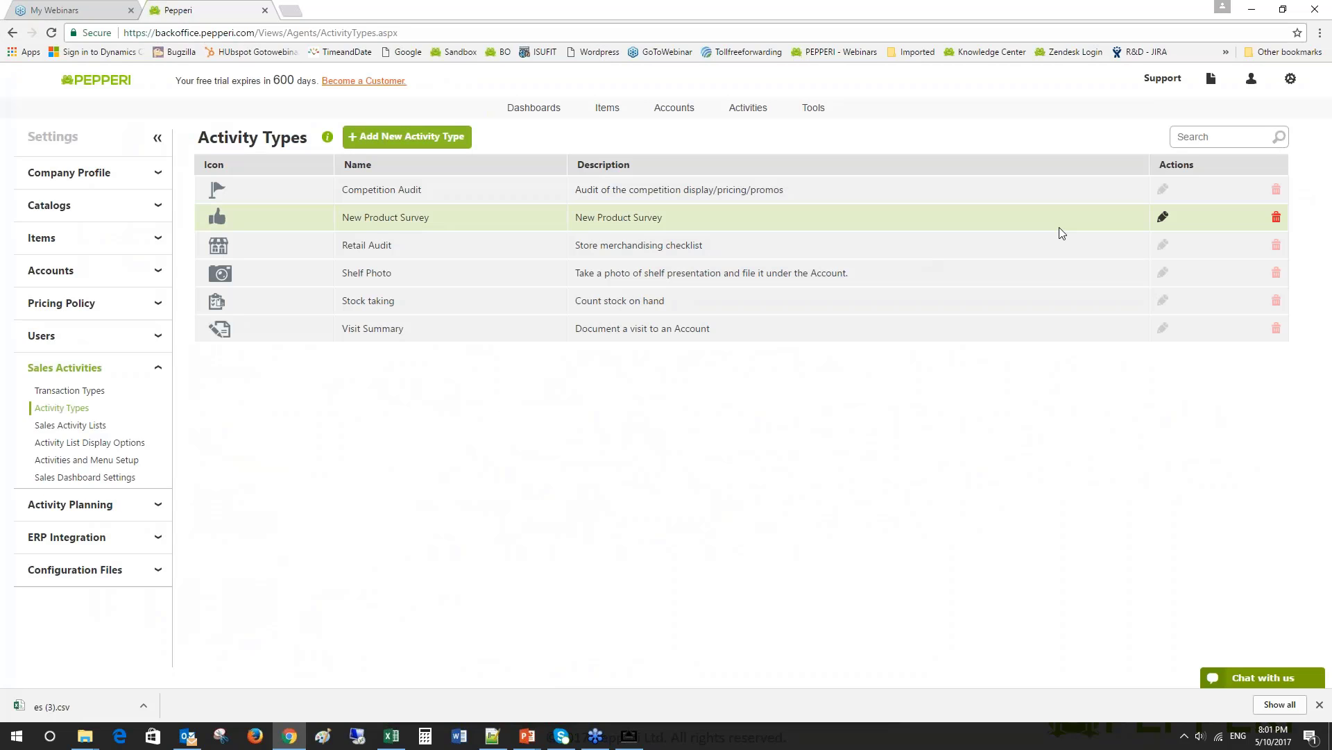
left_click(1161, 245)
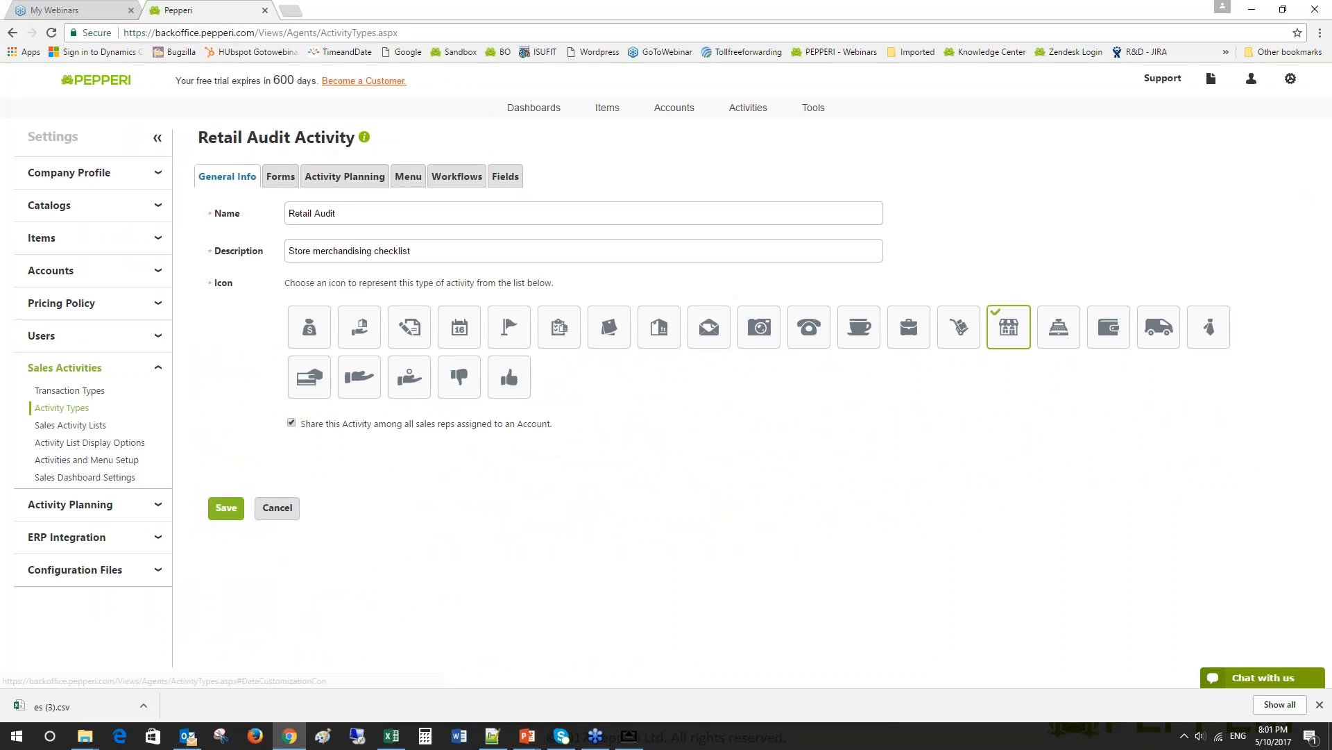
left_click(514, 182)
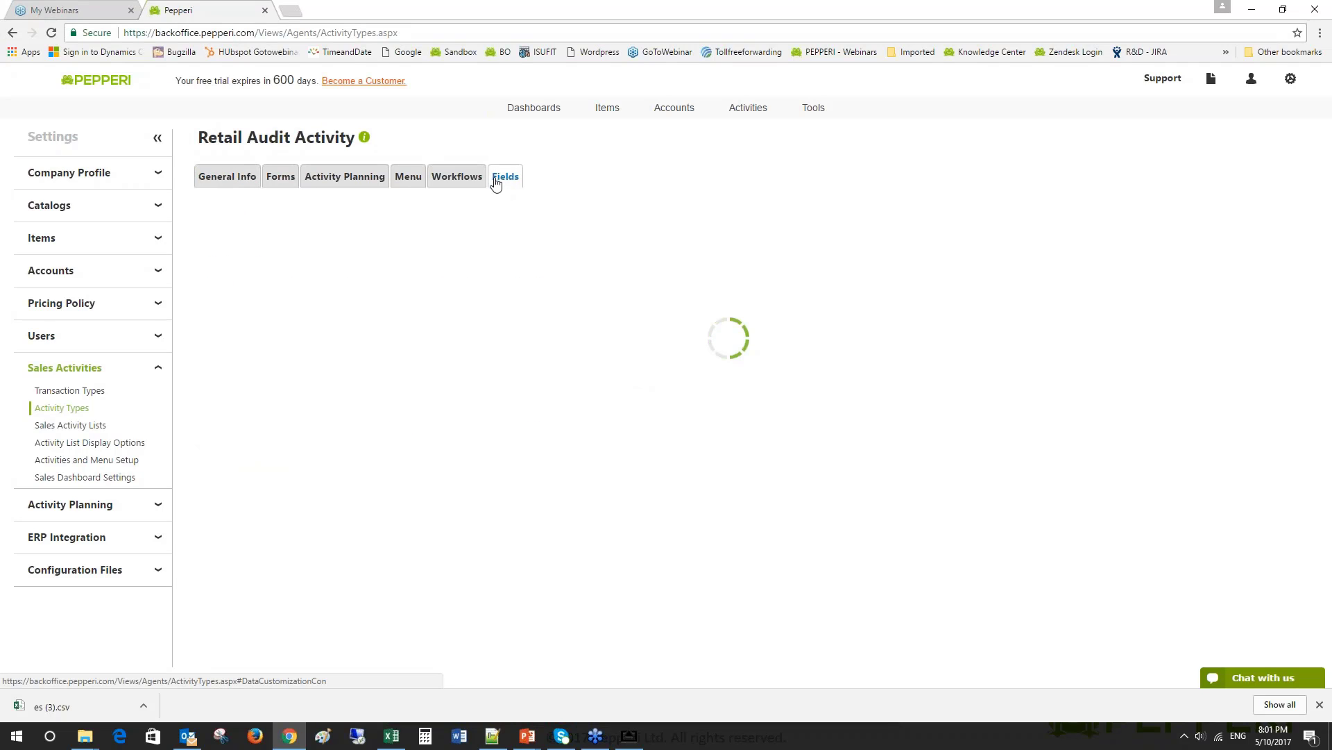
scroll(607, 469, "down", 3)
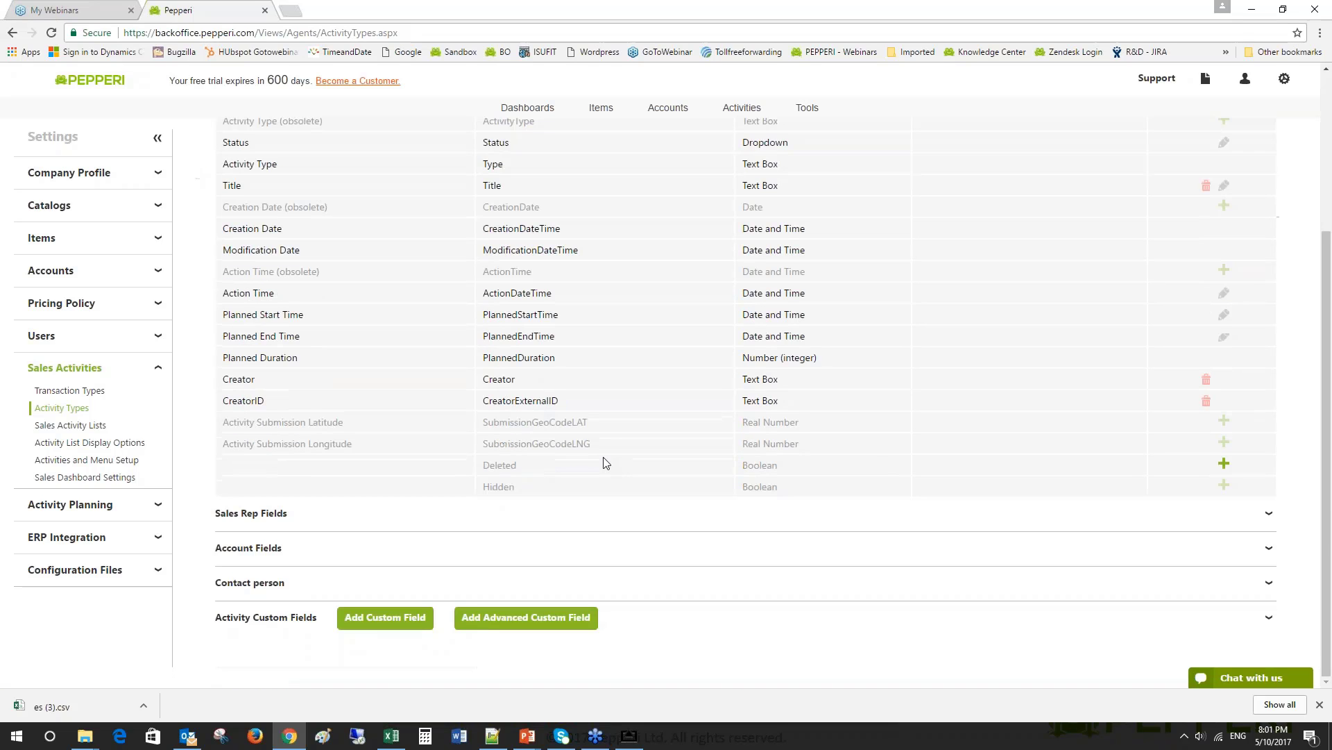
scroll(707, 649, "down", 8)
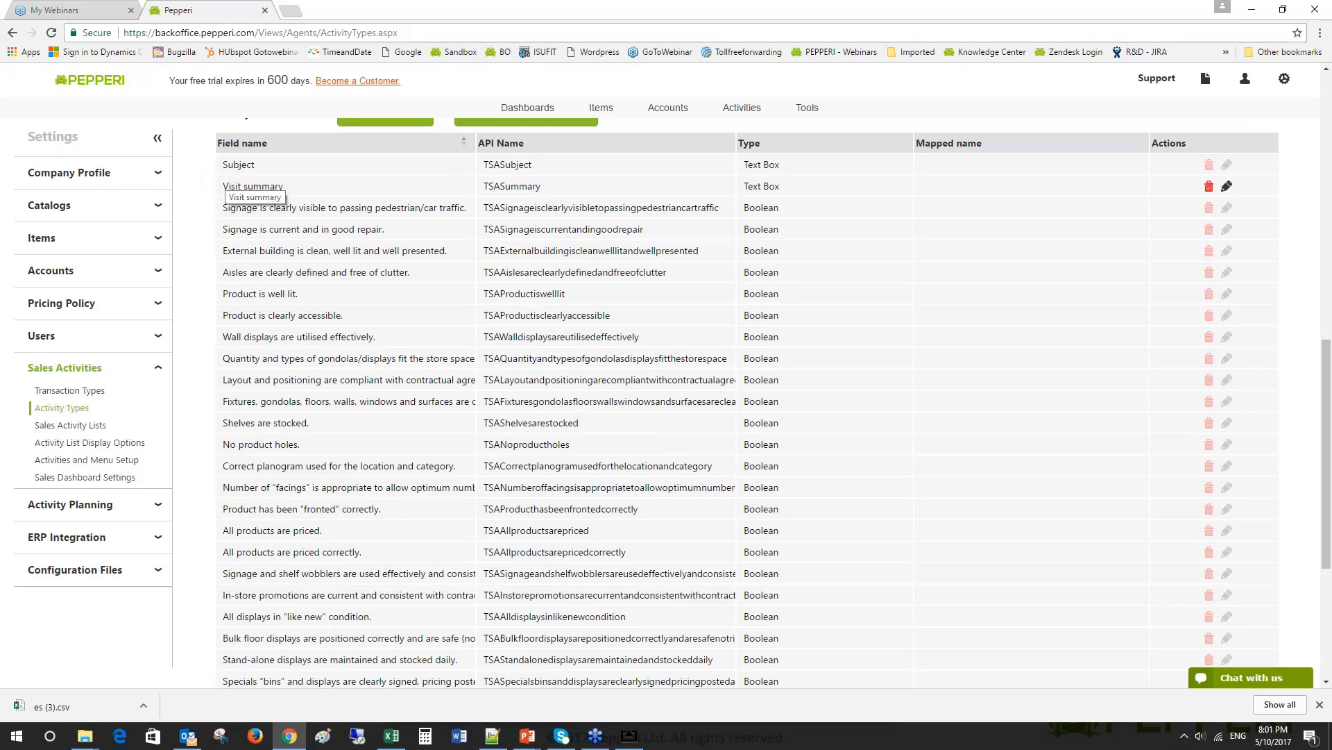
- Examine the Retail Audit custom field names and API names from the signage questions through "Product is well lit."
left_click(253, 186)
left_click_drag(253, 186, 339, 207)
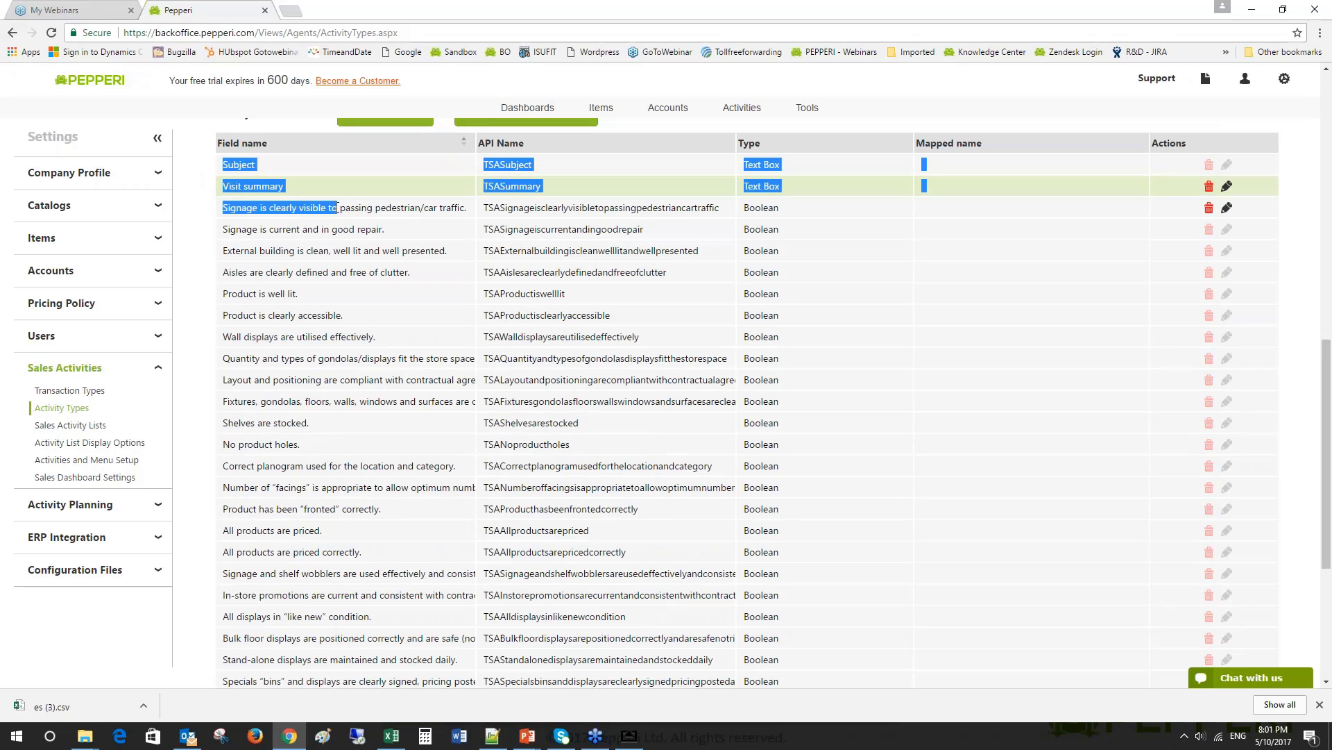
left_click_drag(223, 208, 349, 205)
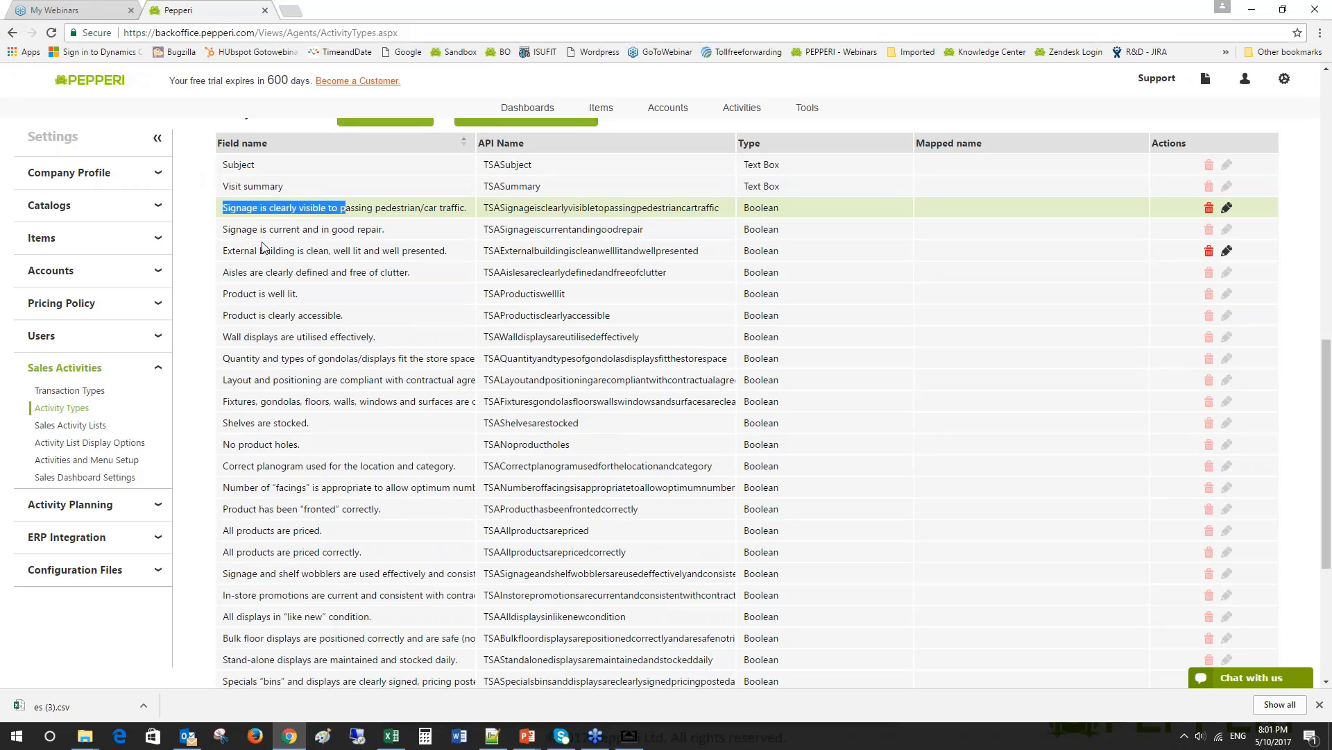
left_click_drag(218, 253, 331, 250)
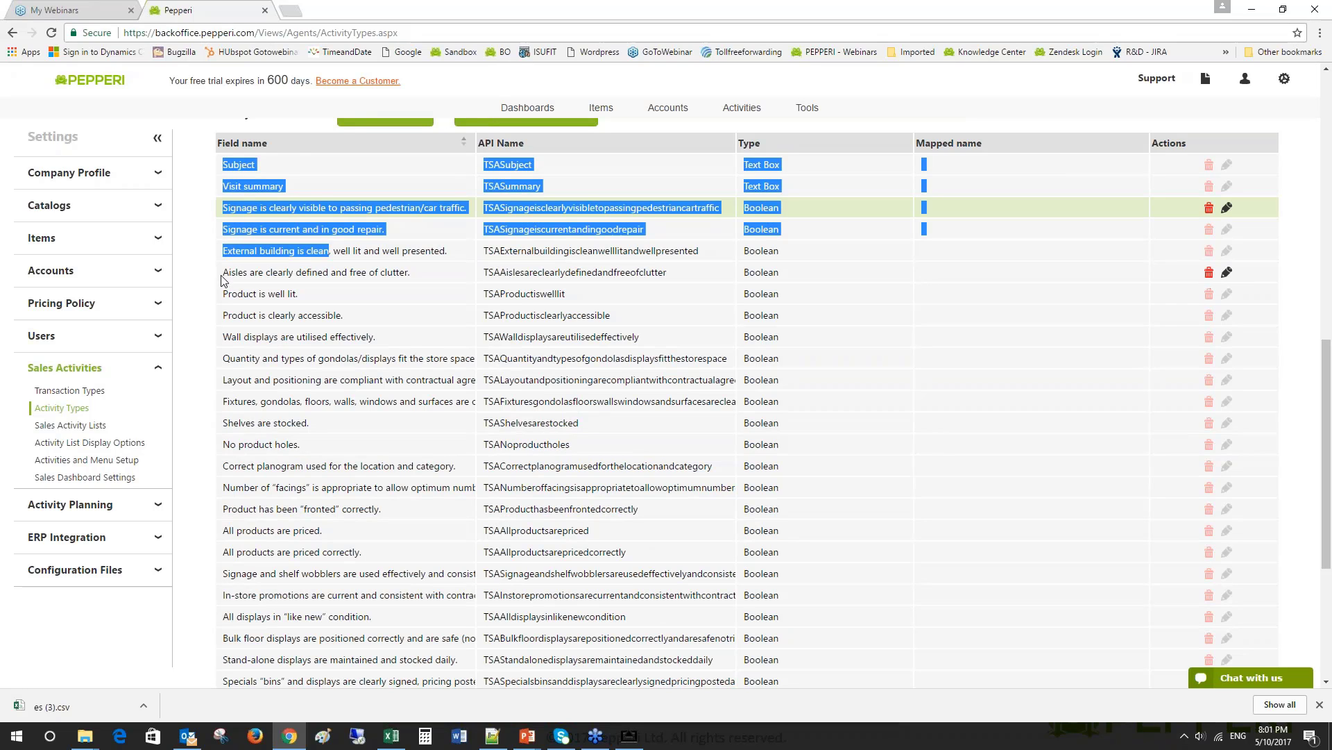
left_click_drag(223, 272, 301, 294)
left_click(301, 295)
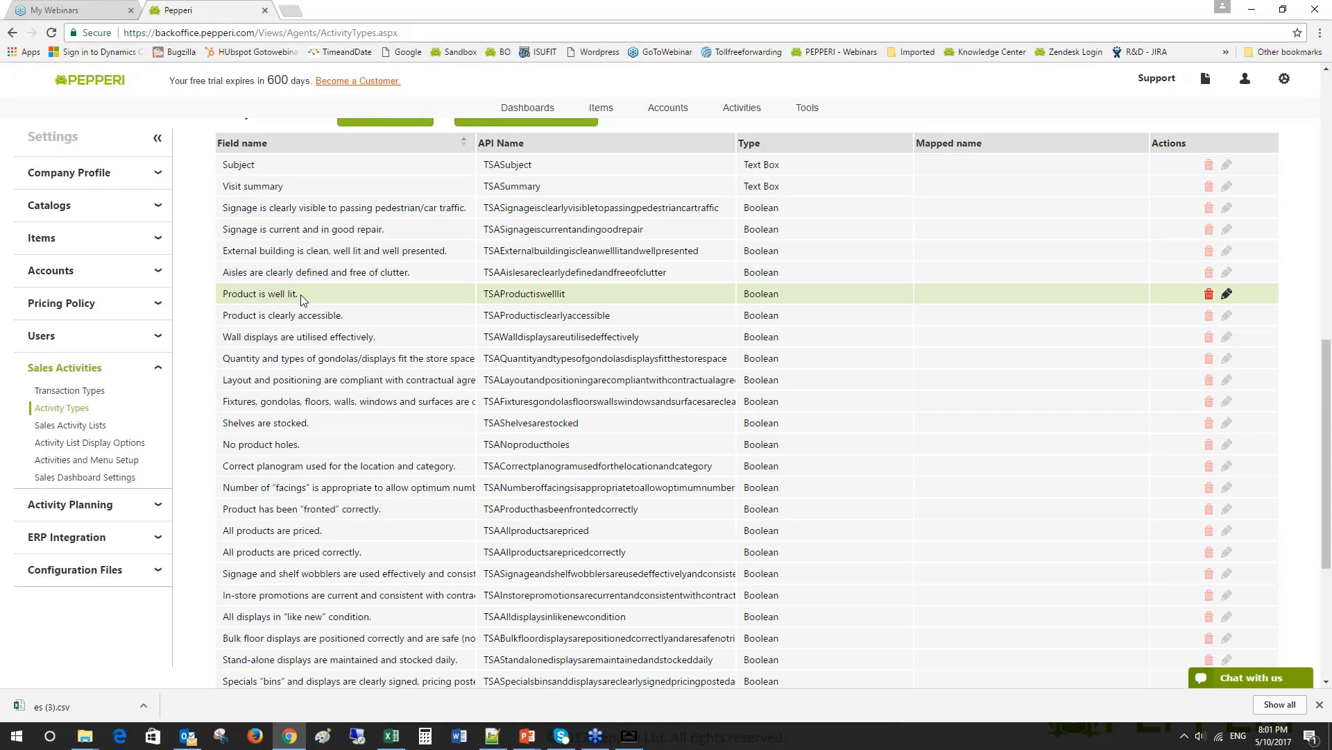
- Switch back to es (1).csv in Notepad++ and examine the Spanish translation of the entry for signage visible to passing traffic
key("alt+Tab")
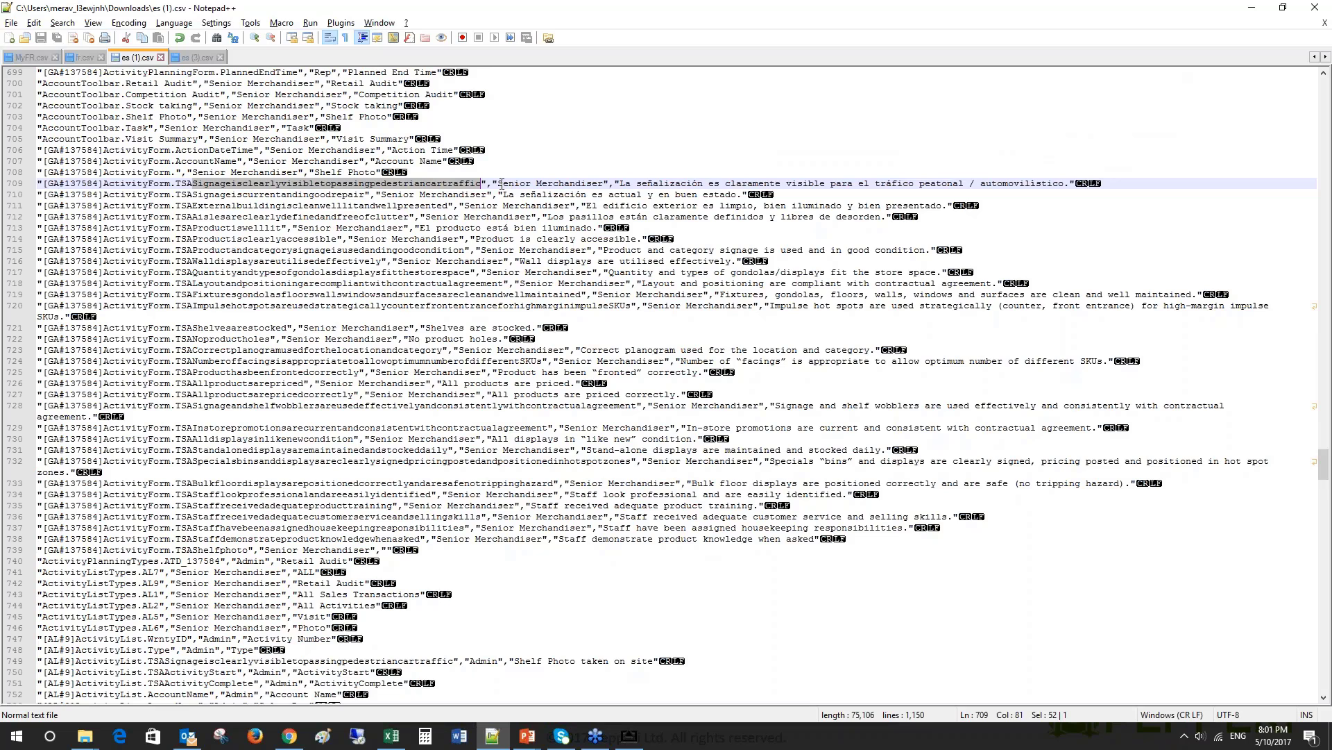
left_click_drag(499, 183, 943, 184)
left_click(1058, 187)
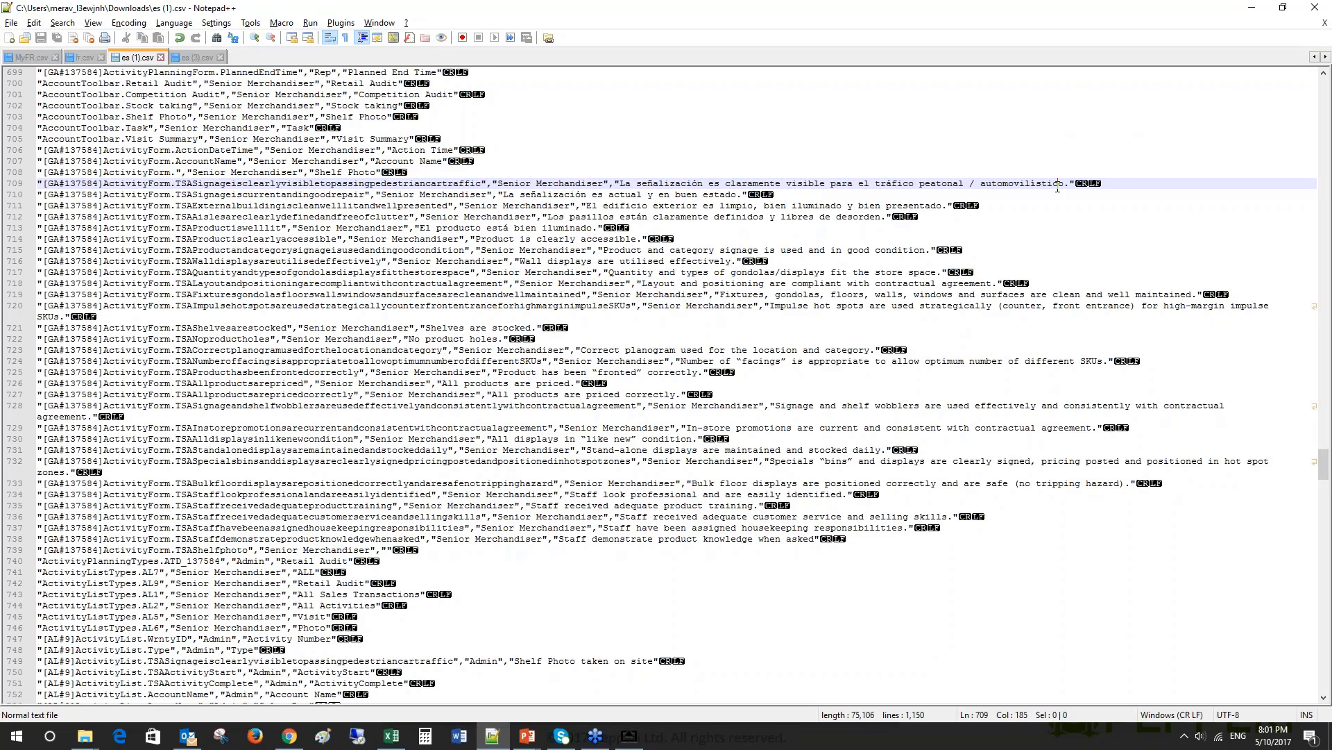
left_click_drag(1057, 187, 1066, 186)
double_click(1066, 186)
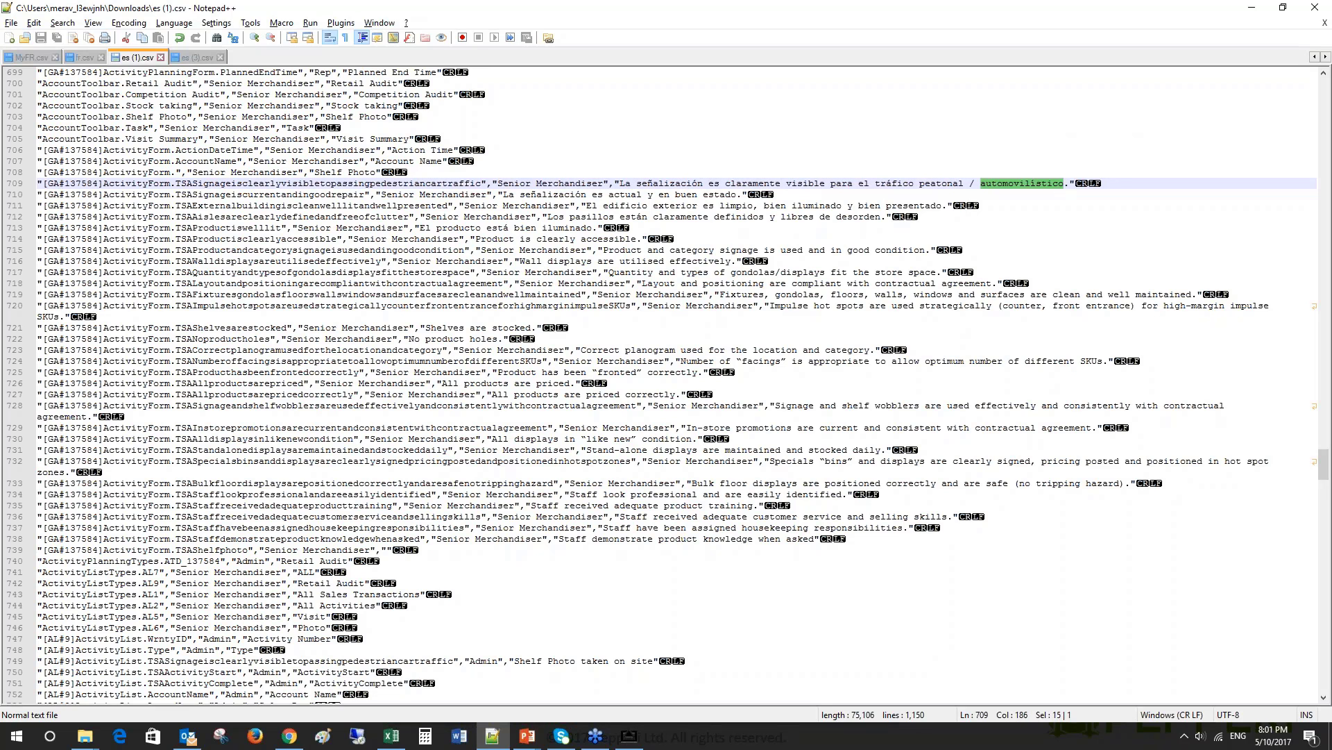
left_click(1066, 186)
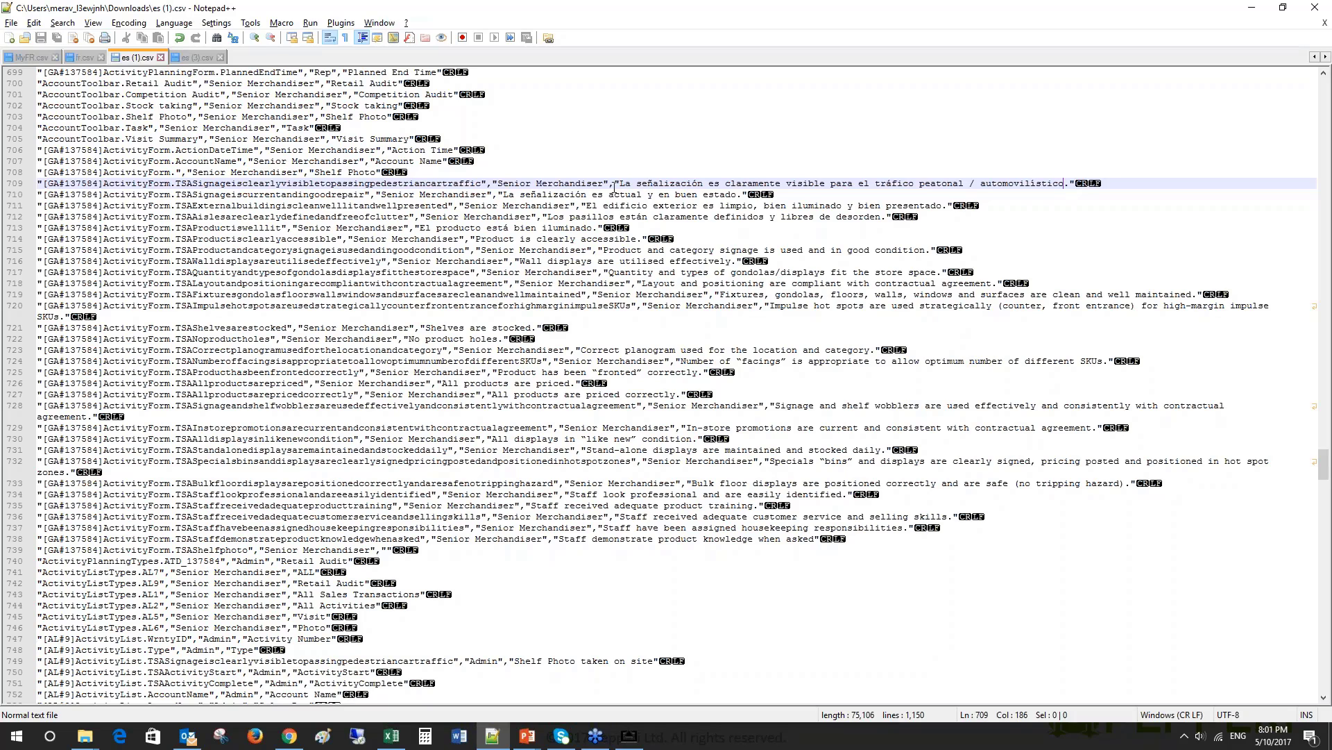
- Examine the Spanish text and Senior Merchandiser profile of the TSASignageiscurrentandingoodrepair entry
left_click_drag(503, 196, 738, 197)
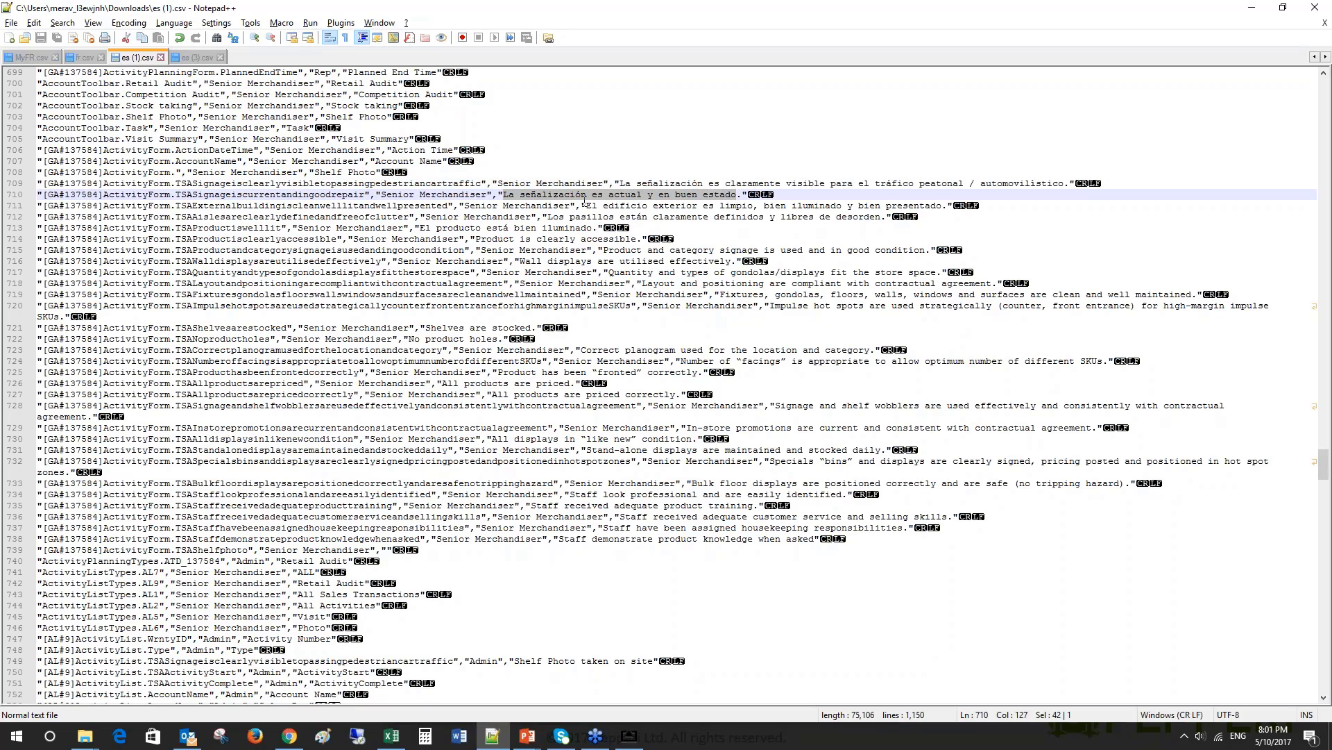
left_click_drag(381, 195, 488, 195)
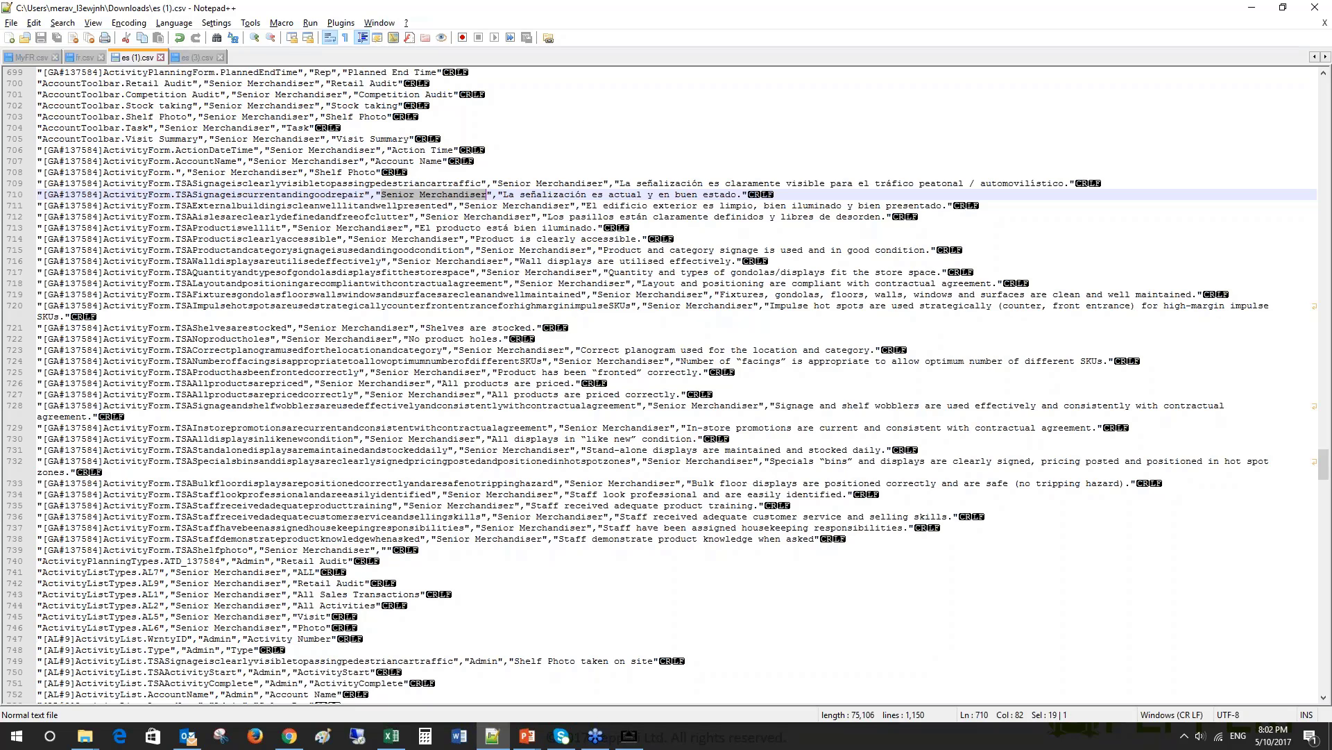
left_click(430, 196)
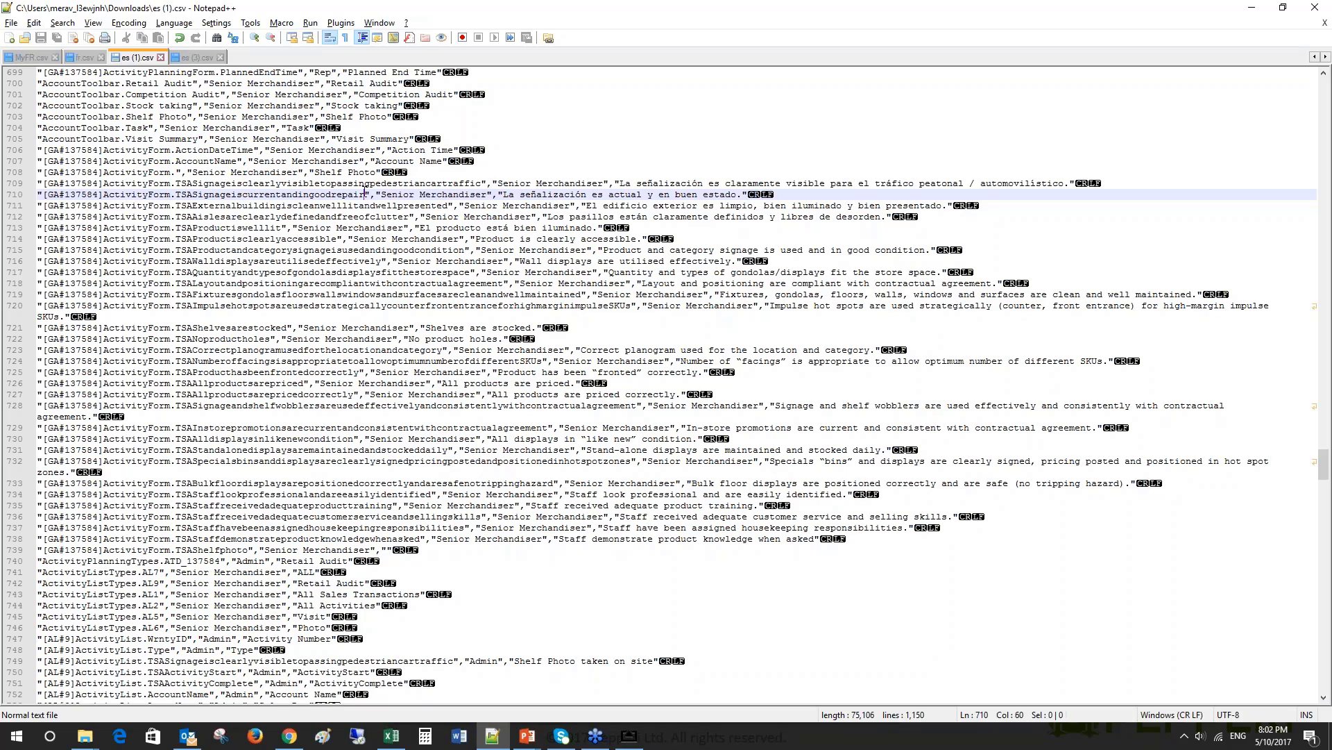
left_click(521, 195)
left_click(435, 196)
left_click(553, 196)
left_click(481, 194)
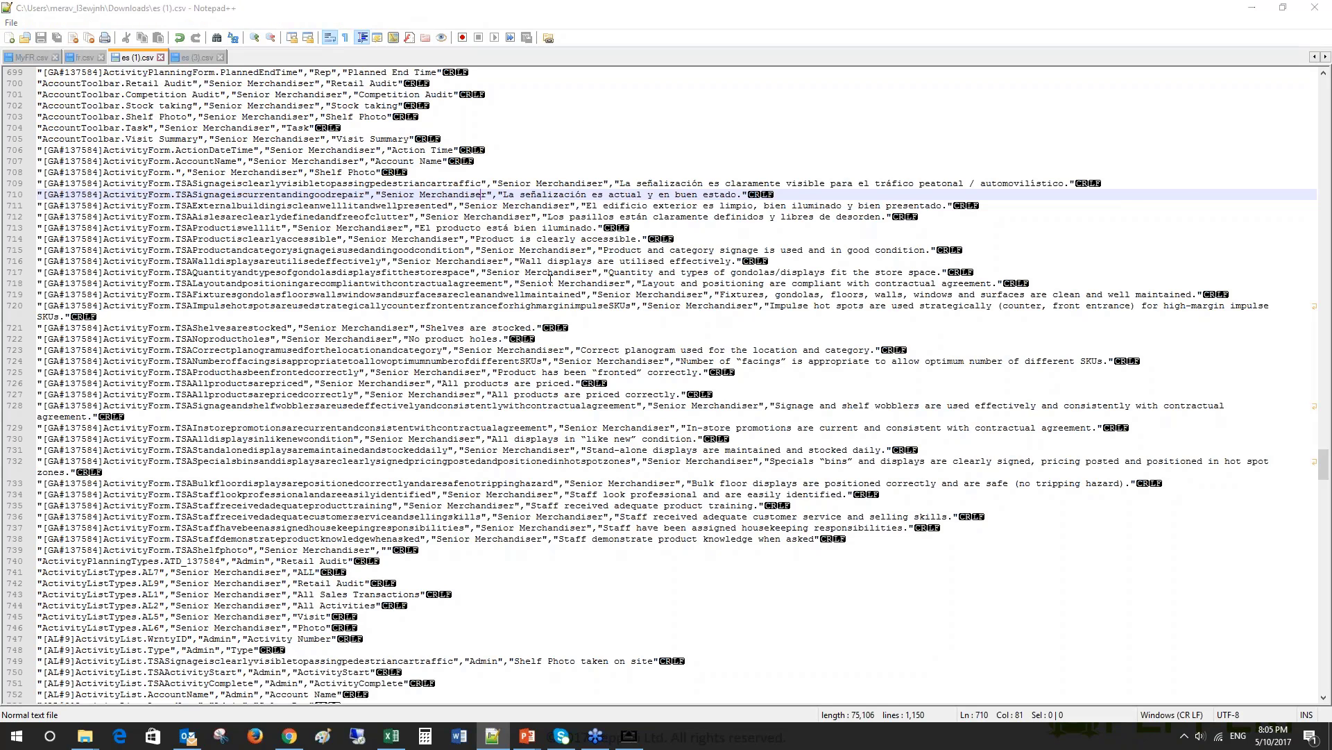
- Return to the Pepperi back office and open the Translation Files list
key("alt+Tab")
key("alt+Tab")
key("alt+Tab")
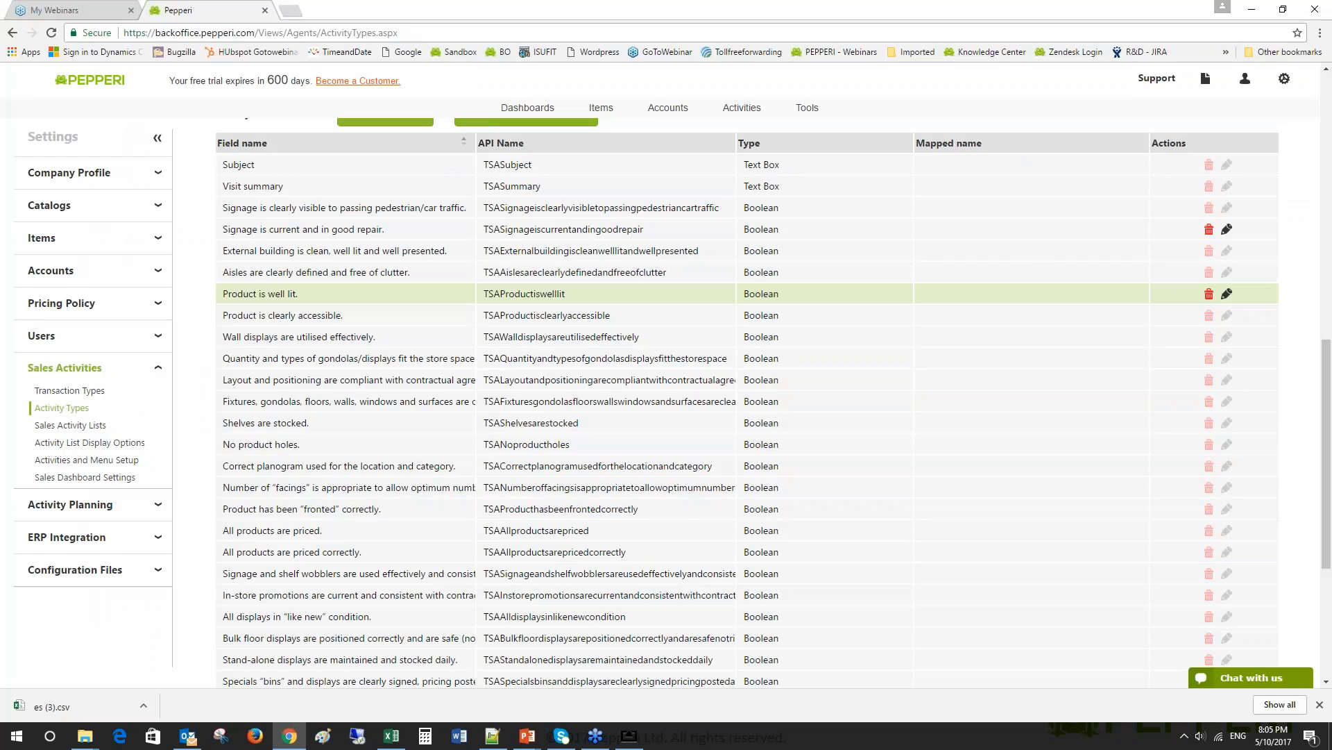
scroll(764, 403, "up", 5)
left_click(100, 568)
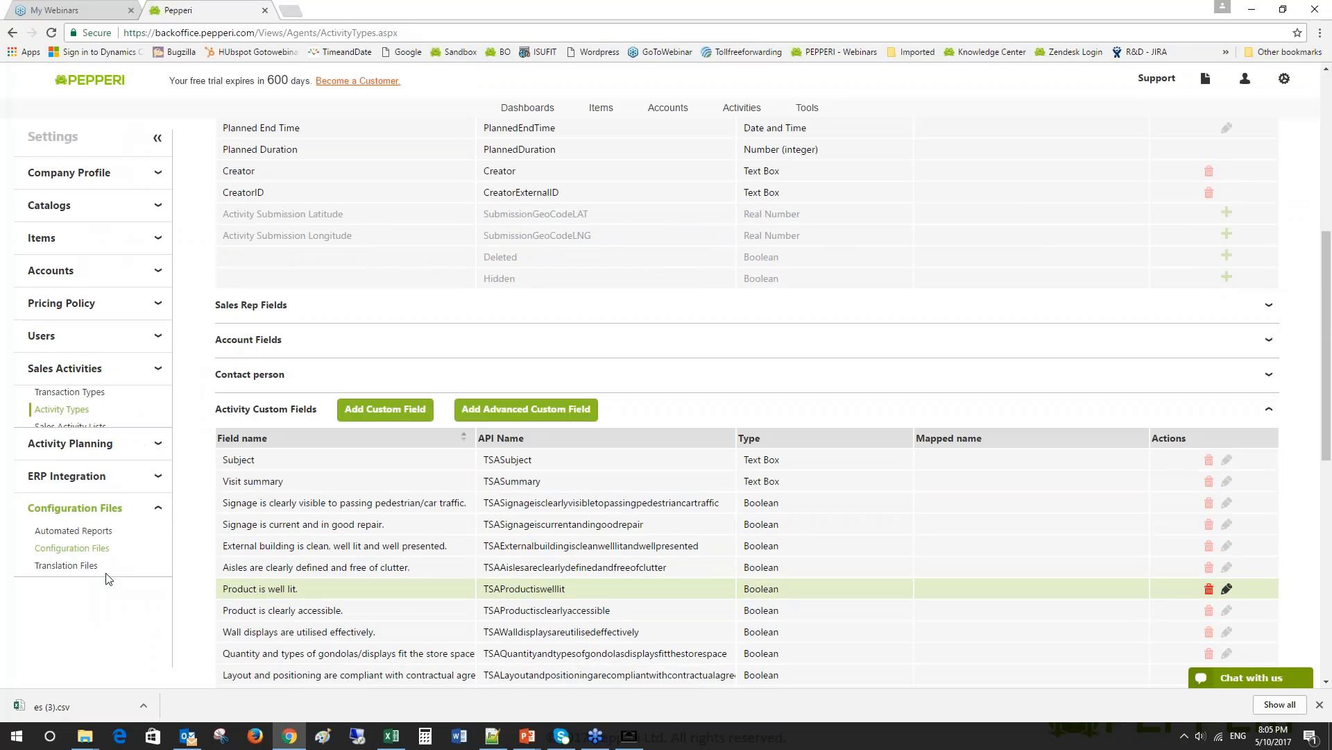
left_click(72, 525)
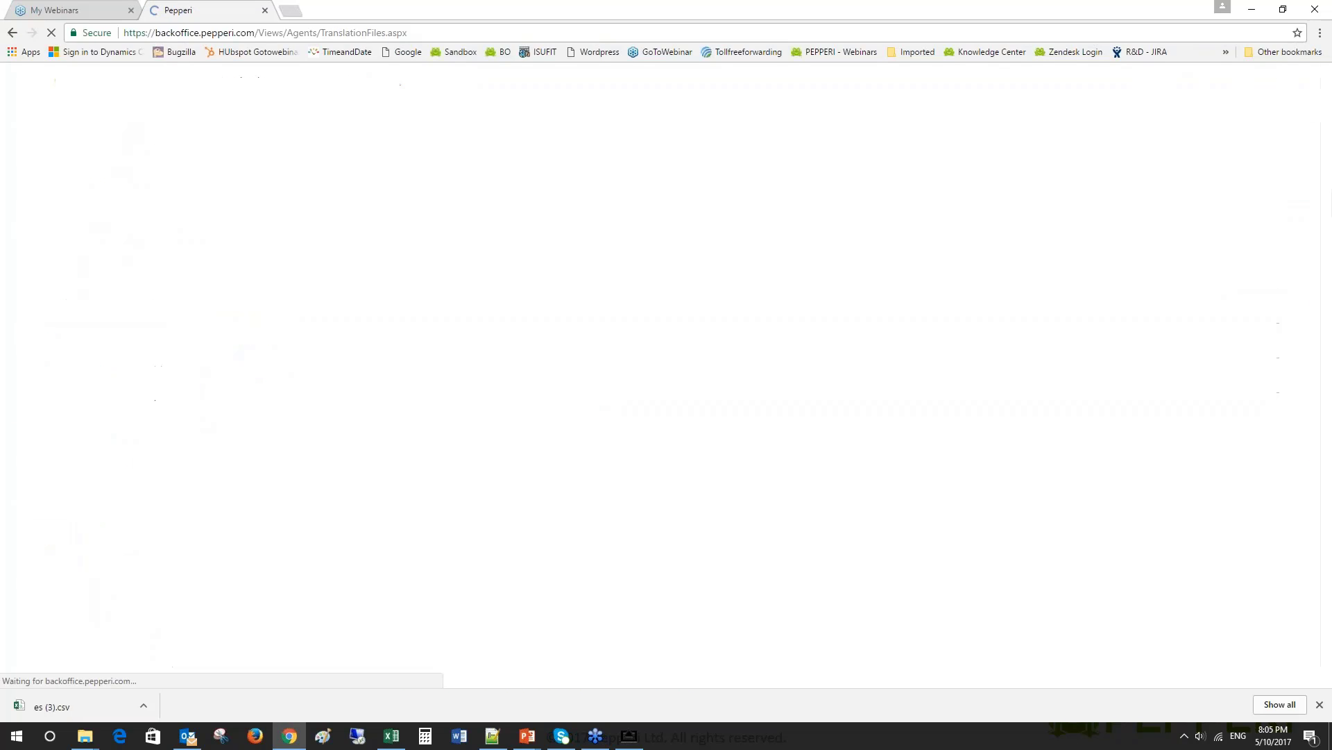
left_click(378, 137)
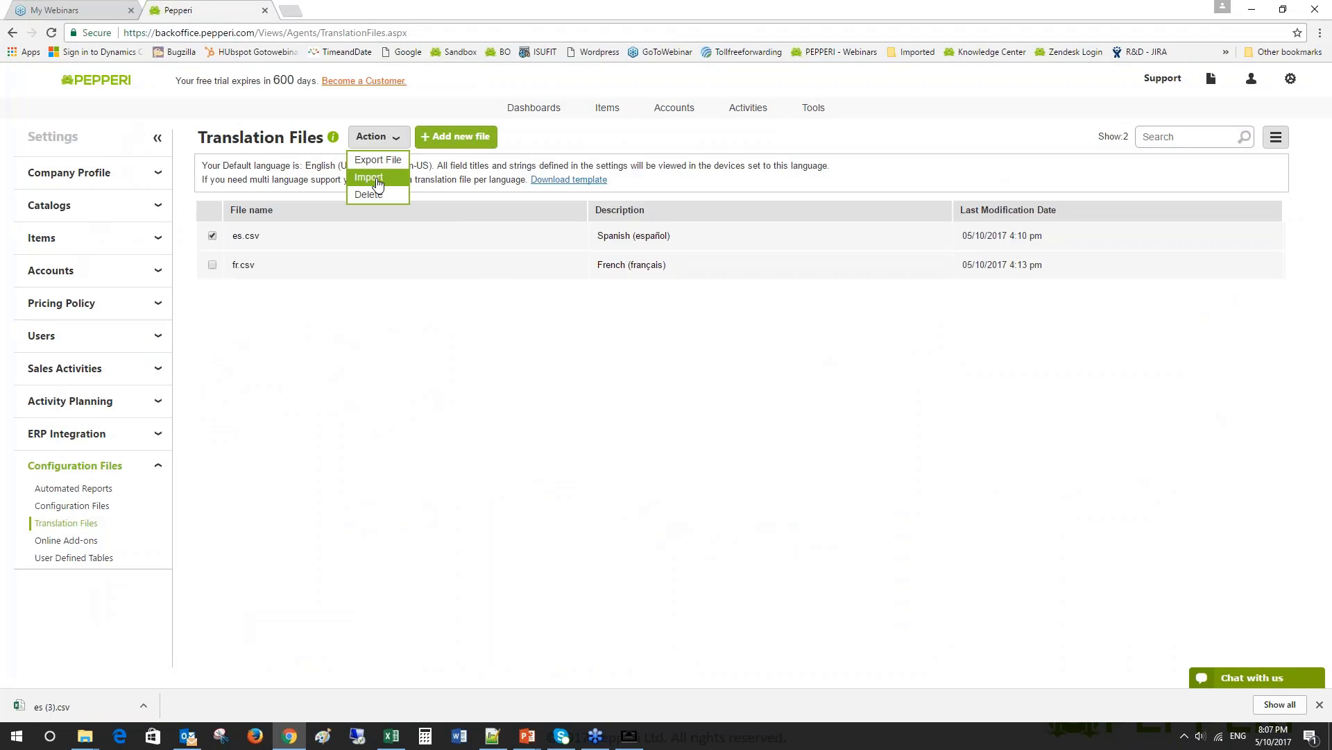
left_click(377, 179)
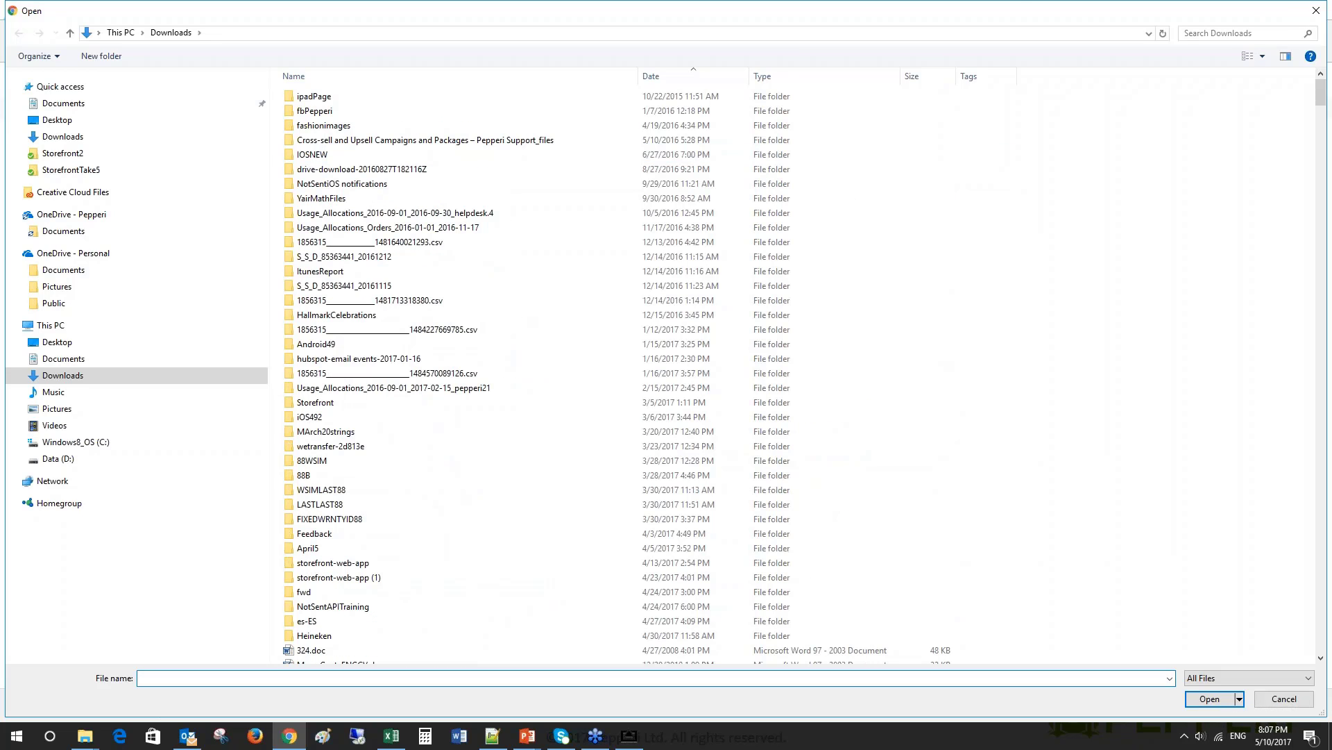
double_click(1019, 10)
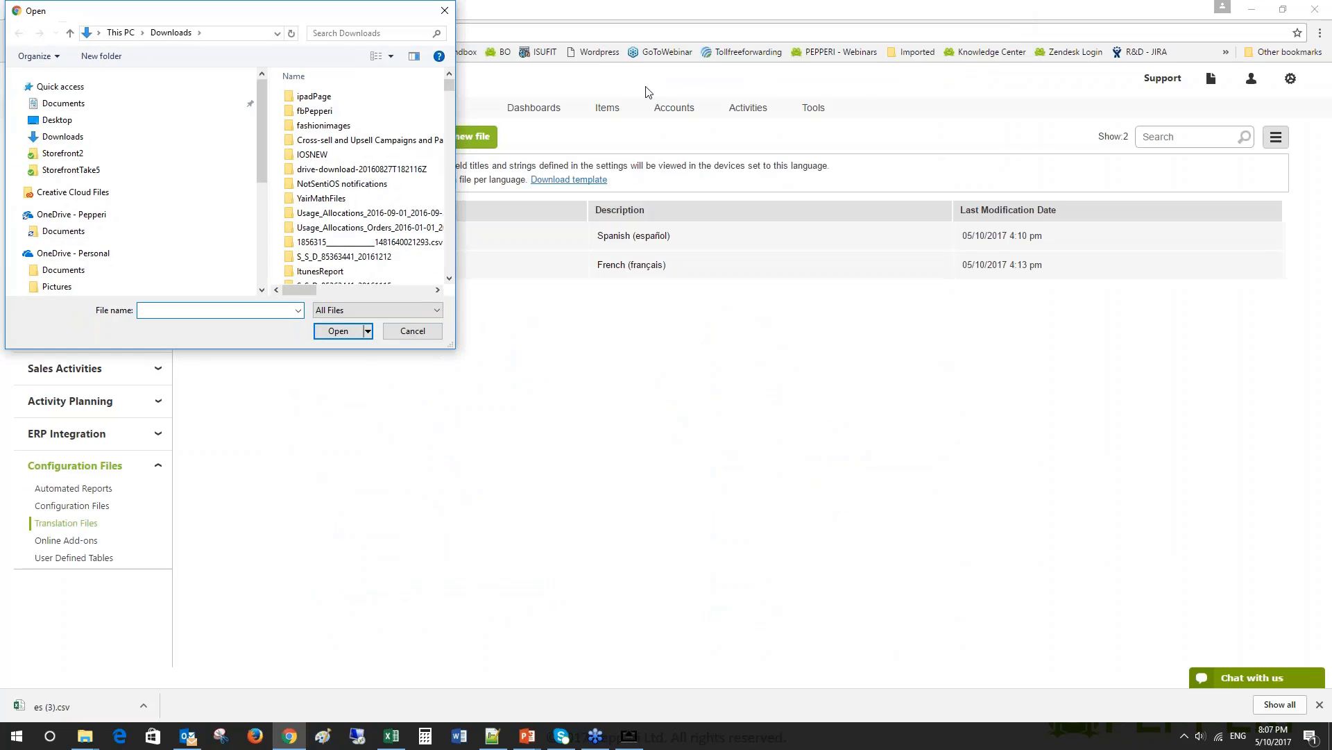
left_click(443, 13)
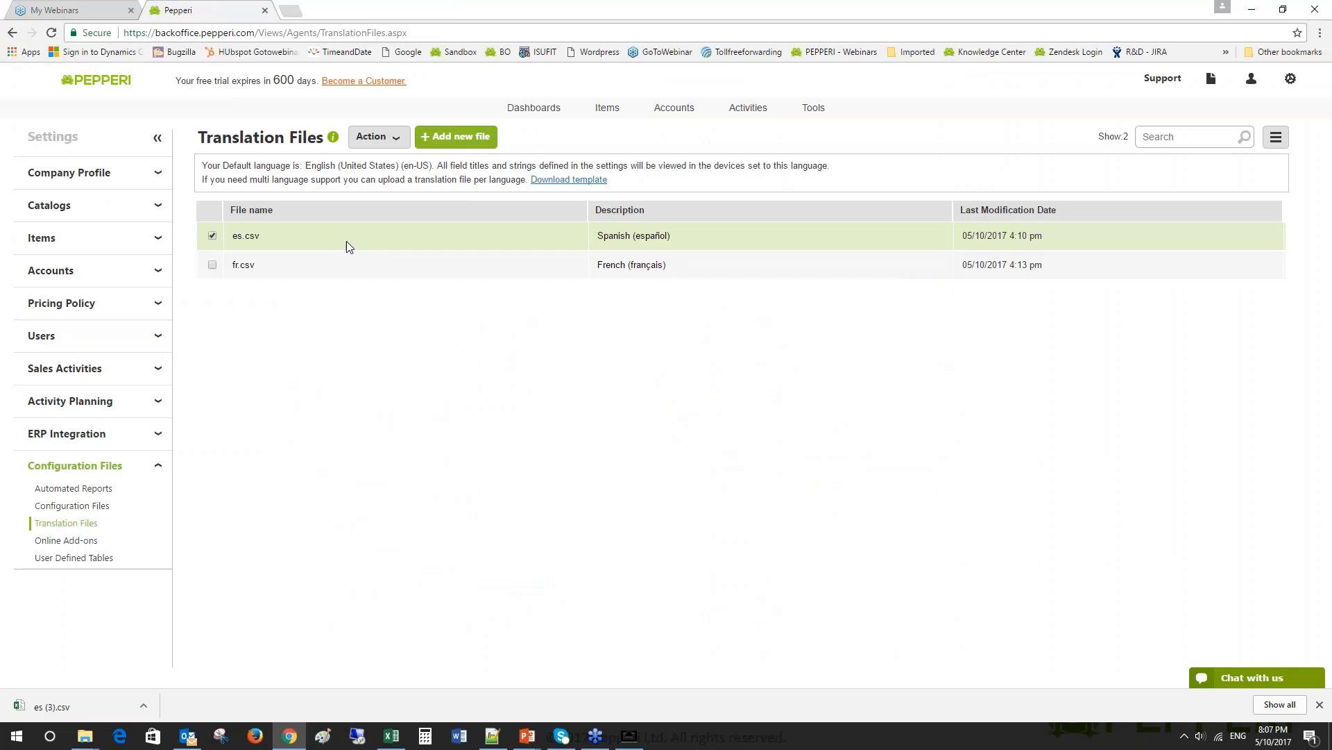